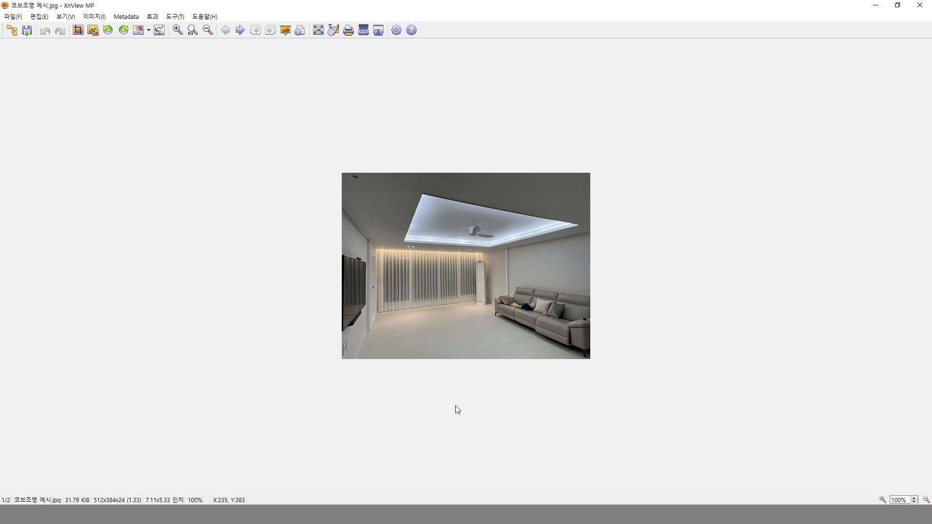
Step: Switch from the floor plan image to the cove lighting practice model in SketchUp and examine the room box from above
left_click(479, 493)
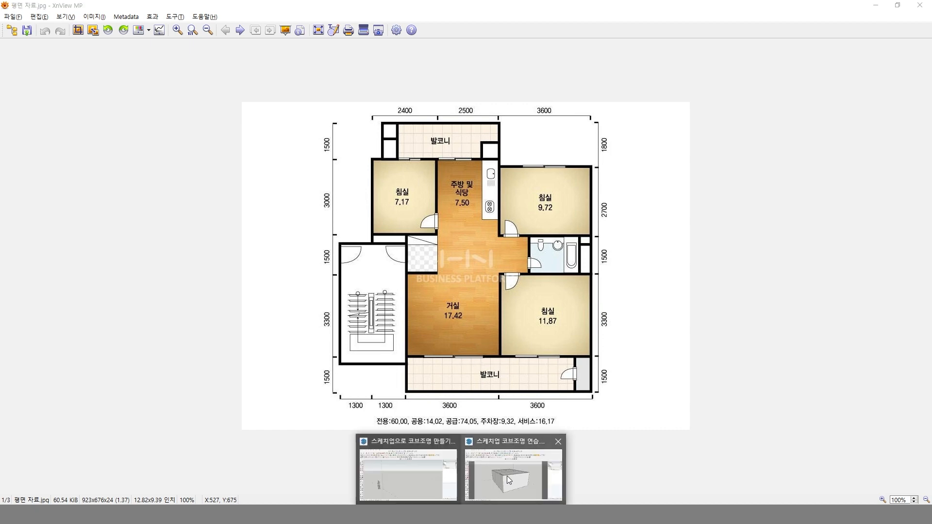
left_click(508, 476)
middle_click_drag(431, 329, 308, 220)
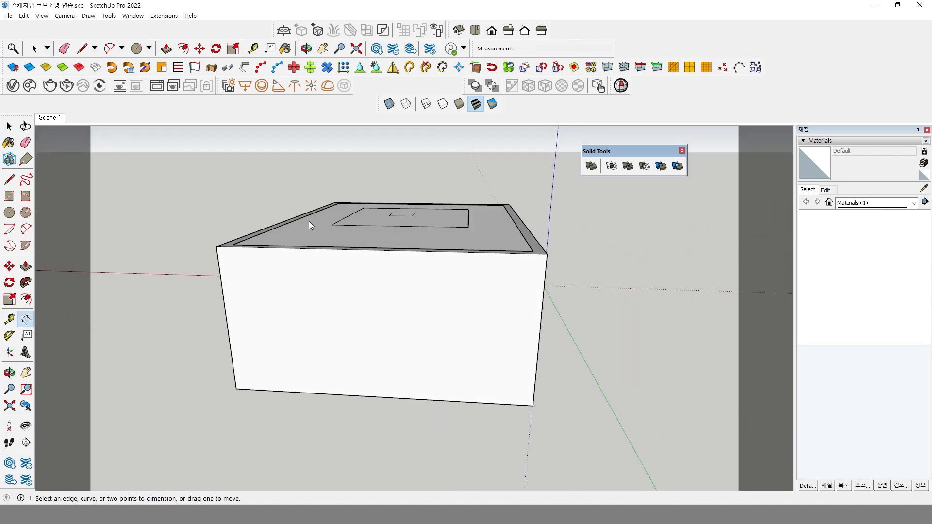
Step: Open the V-Ray Frame Buffer, examine the finished living-room cove lighting render, and minimize it to return to the practice model
left_click(158, 89)
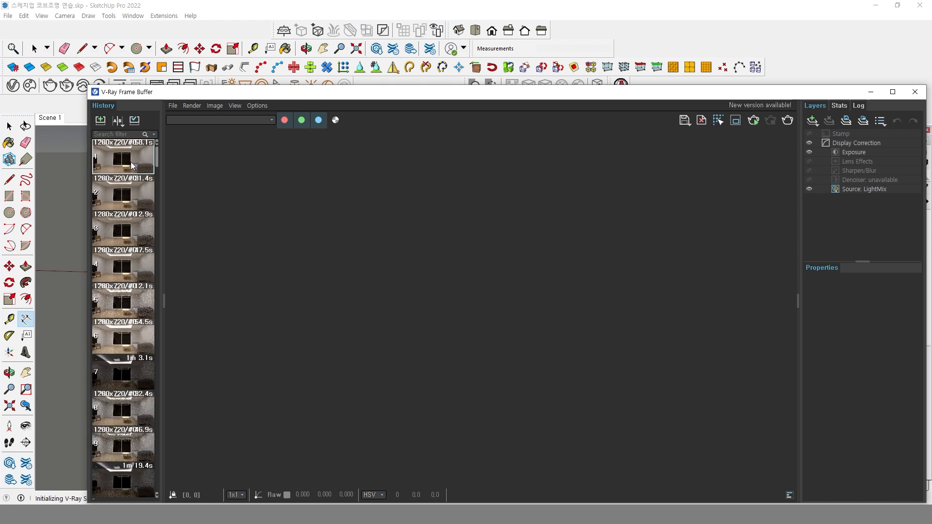
left_click_drag(403, 93, 385, 66)
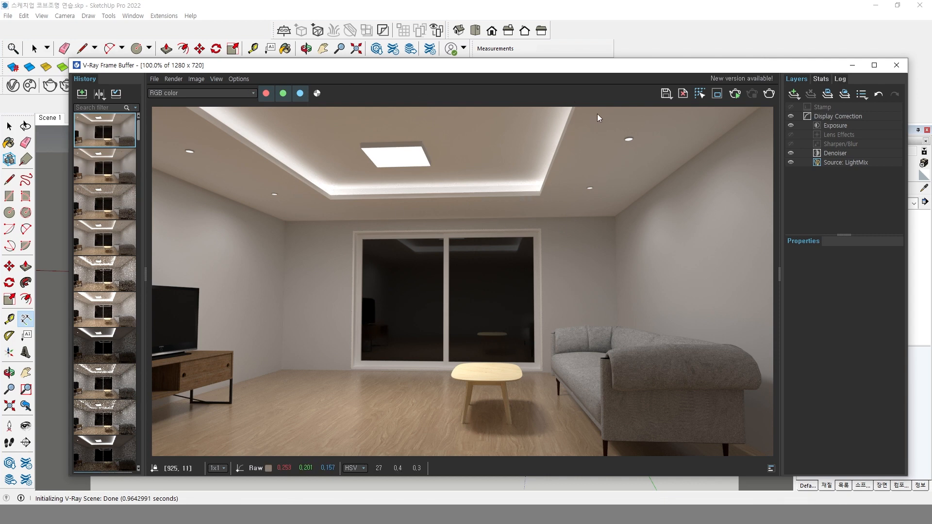
left_click(852, 65)
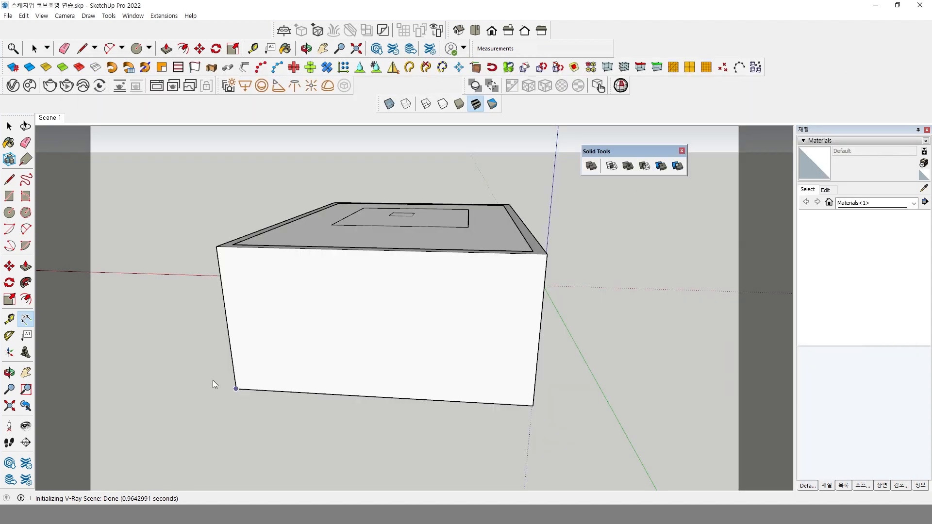
middle_click_drag(288, 293, 296, 334)
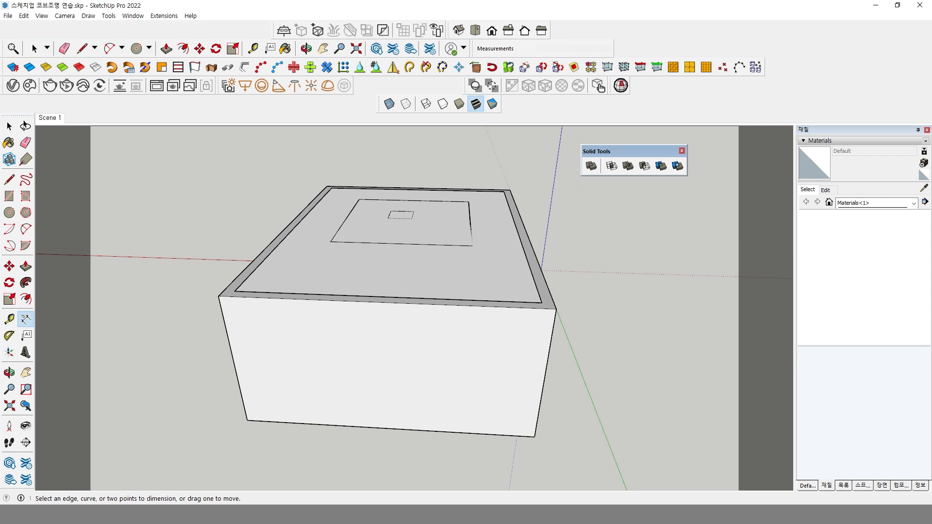
Step: In the 스케치업으로 코브조명 만들기2.skp model, draw a 4000 x 7800 mm rectangle on the ground
mouse_move(483, 515)
left_click(386, 478)
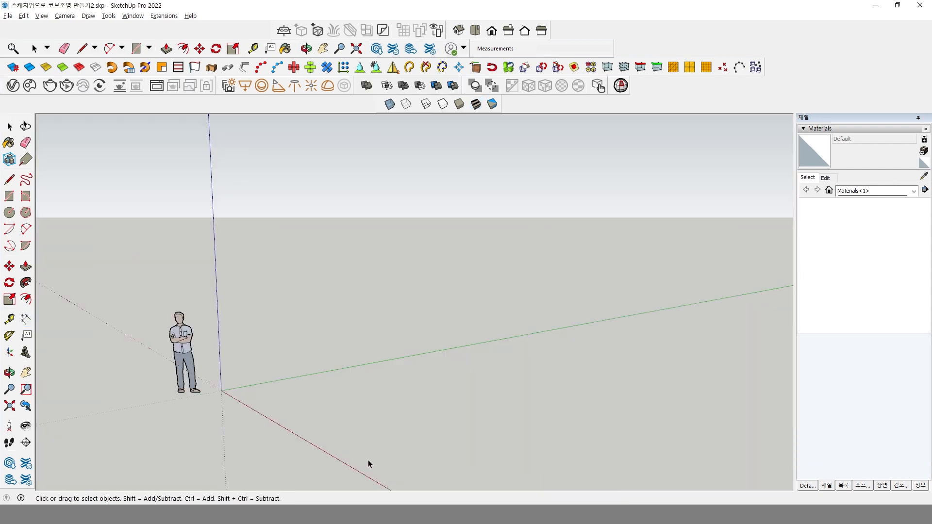
left_click(10, 196)
left_click(328, 425)
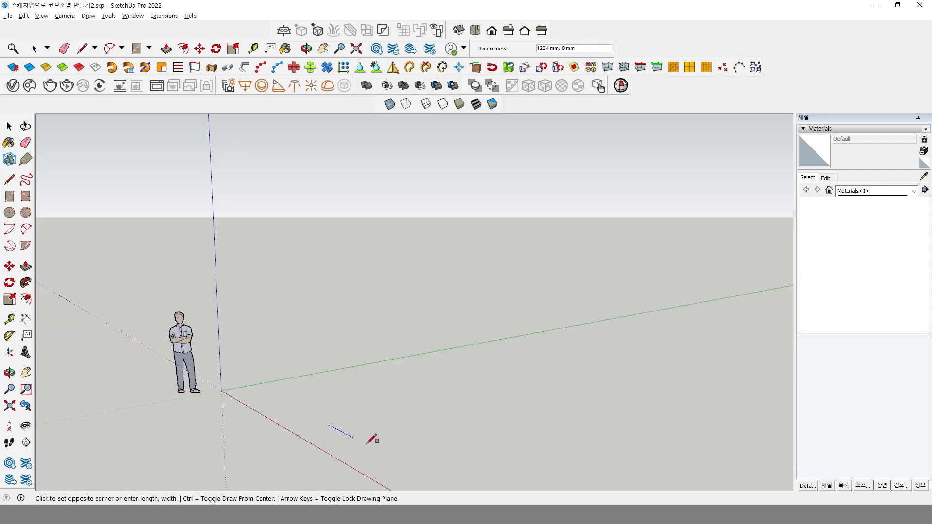
left_click(728, 394)
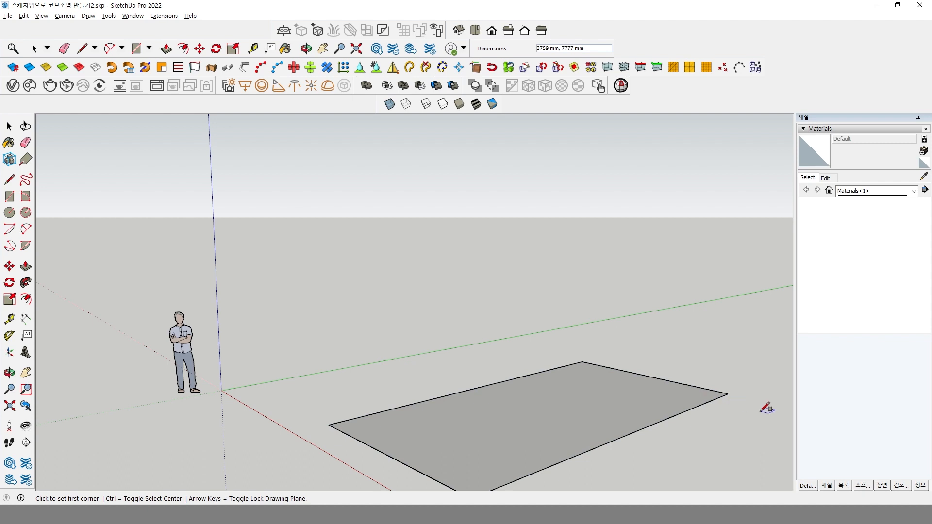
type("4000,7800")
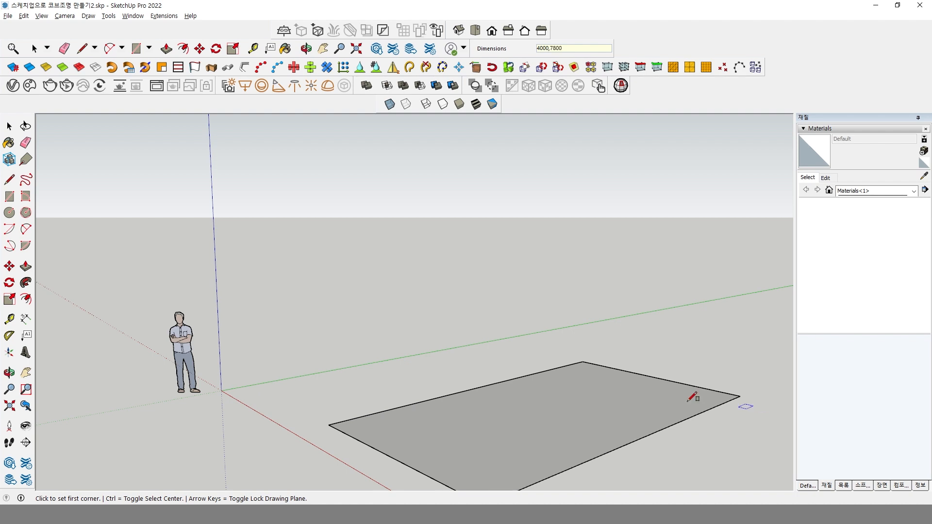
Step: Make a group from the rectangle's face and all its edges
middle_click_drag(578, 373, 499, 327)
key("space")
double_click(498, 328)
right_click(498, 327)
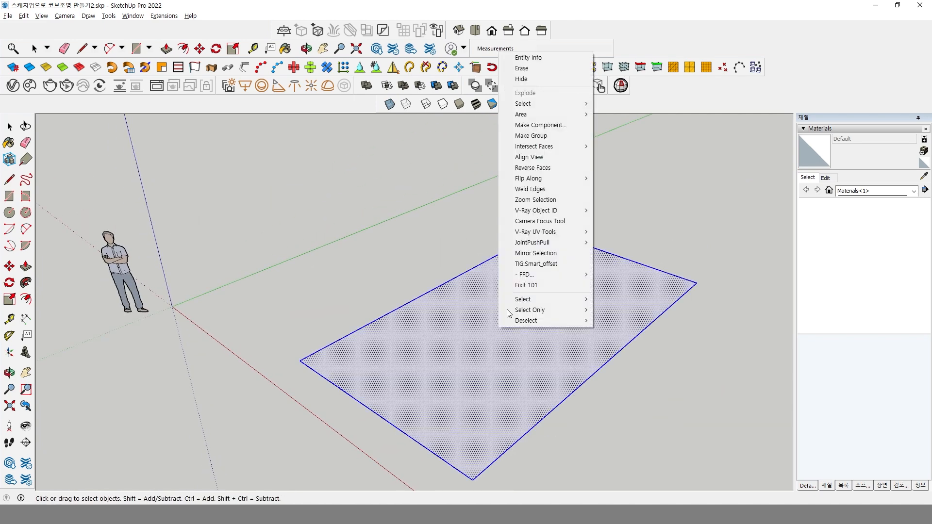
mouse_move(523, 152)
left_click(531, 135)
Step: Inside the rectangle group, push/pull the face up 200 mm to form a floor slab, and leave the group
double_click(491, 333)
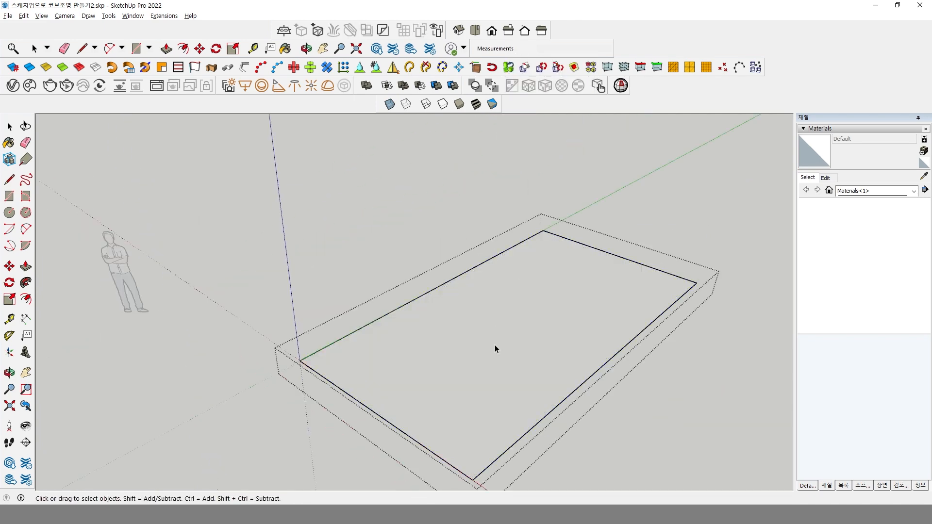
left_click(26, 266)
left_click(364, 336)
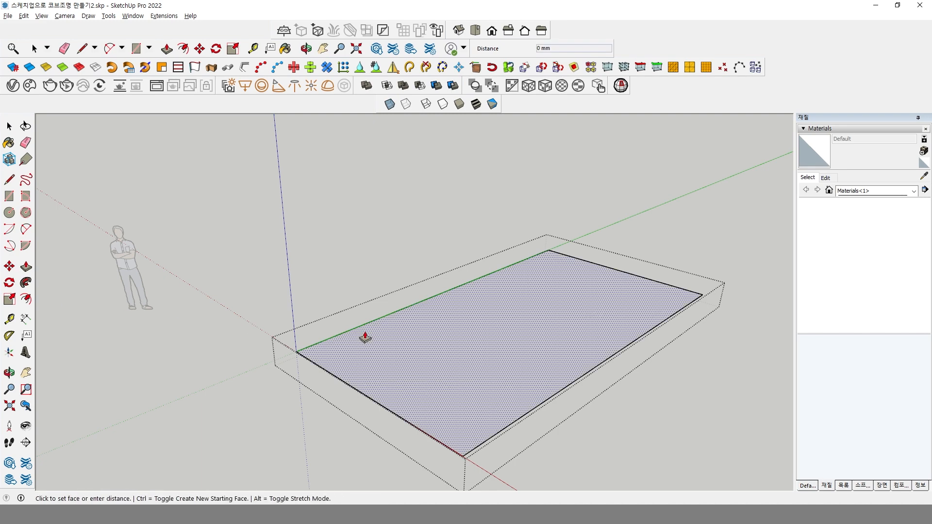
type("200")
key("Return")
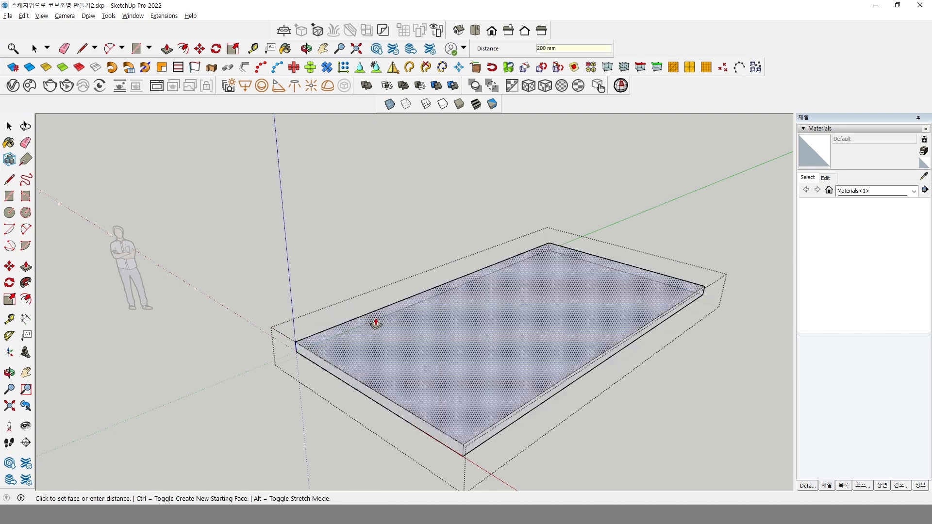
key("space")
left_click(381, 236)
Step: Turn off the X-ray face style so the floor slab displays with opaque faces
middle_click_drag(405, 291, 406, 284)
left_click(479, 350)
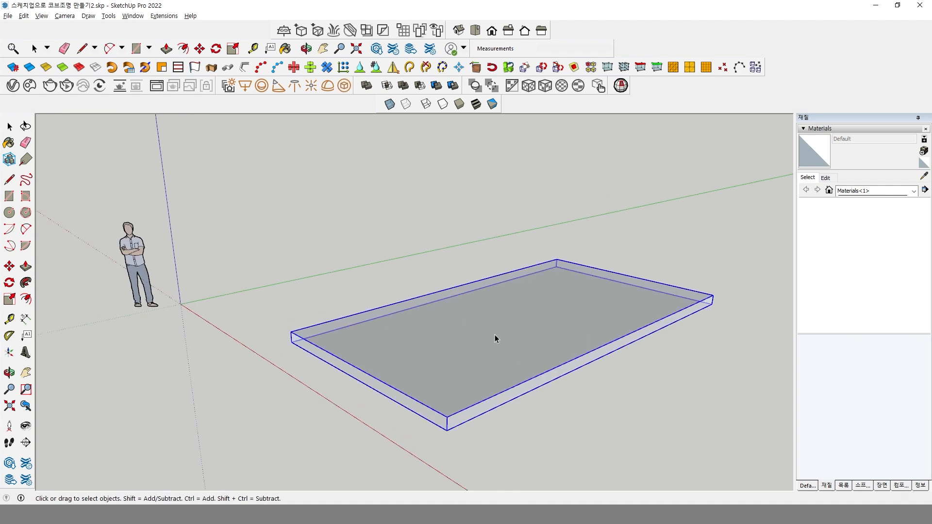
left_click(610, 414)
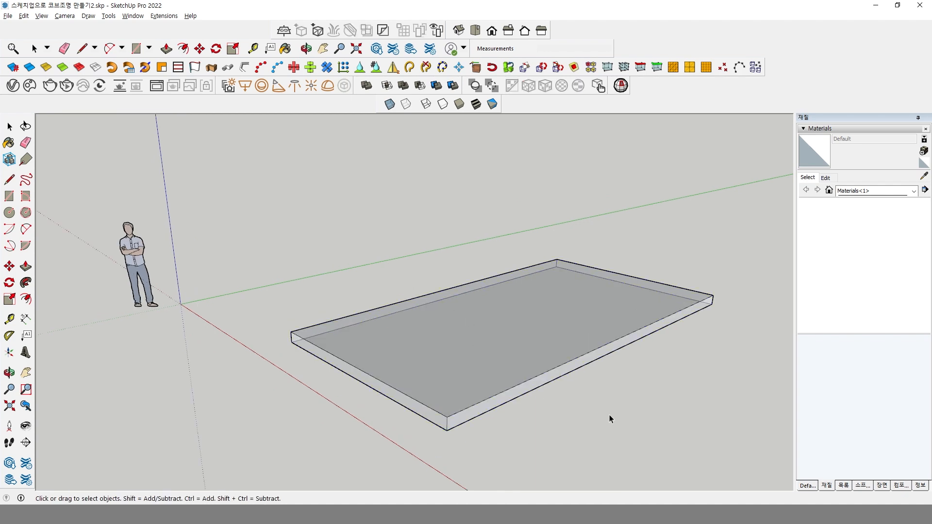
left_click(520, 342)
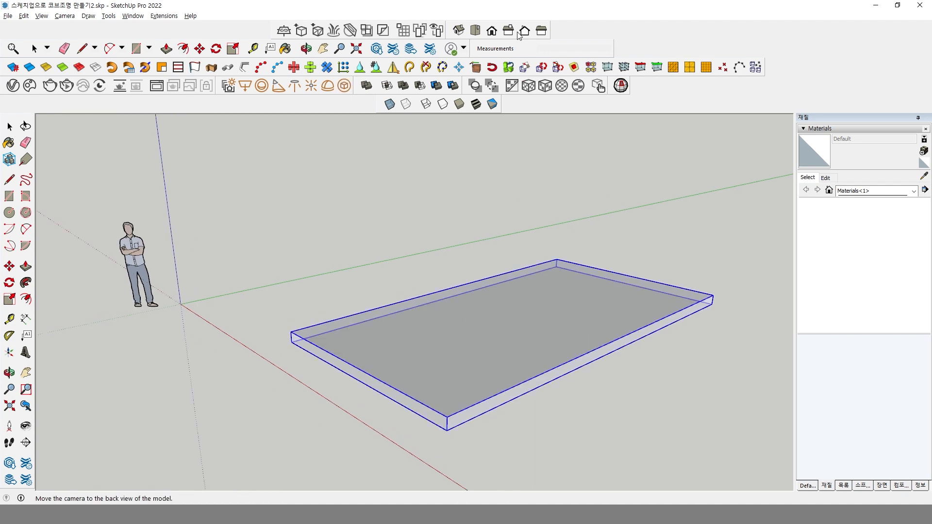
left_click(390, 105)
left_click(391, 105)
left_click(390, 105)
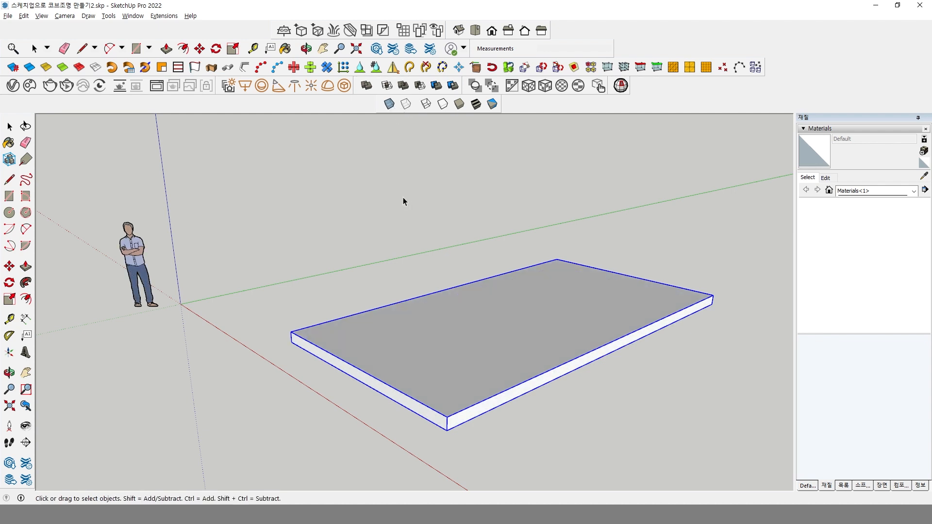
left_click(466, 238)
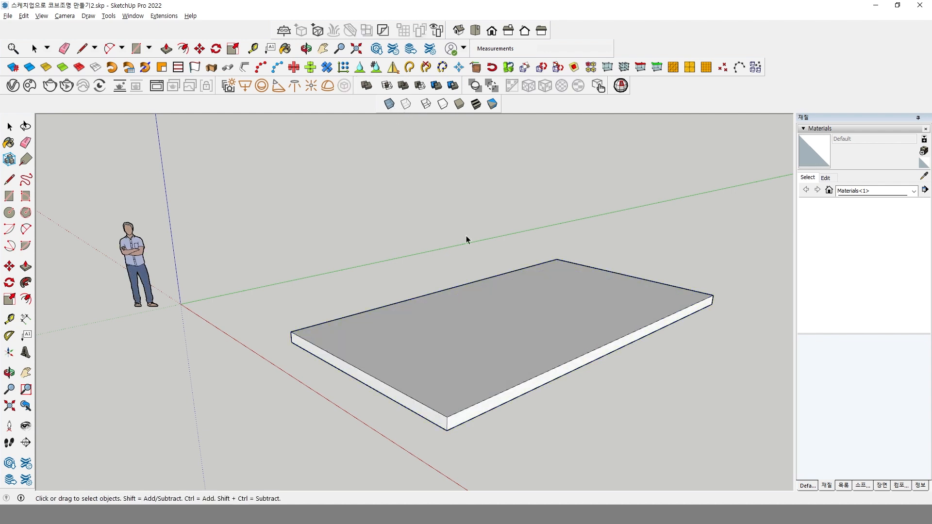
Step: Inside the slab group, offset the top face's outline outward by 200 mm
left_click(412, 361)
double_click(388, 336)
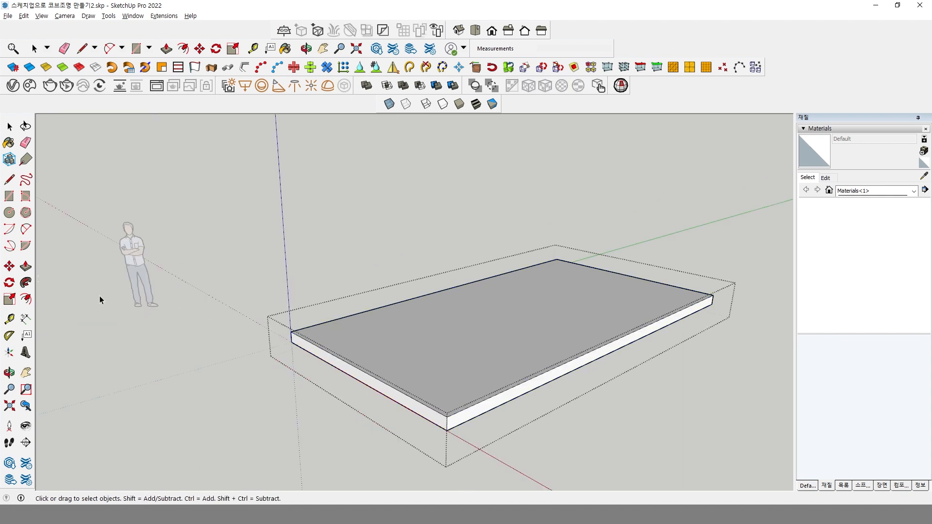
left_click(30, 300)
middle_click_drag(273, 370, 302, 407)
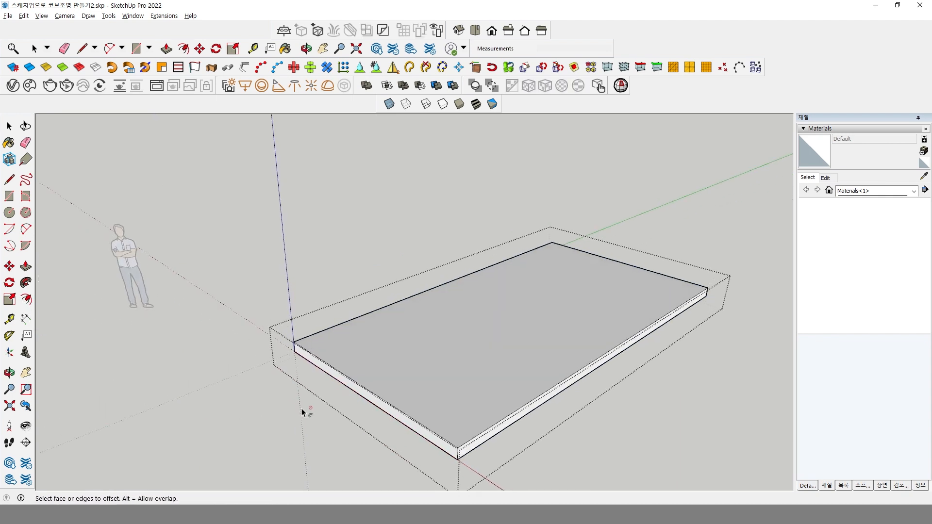
left_click(370, 358)
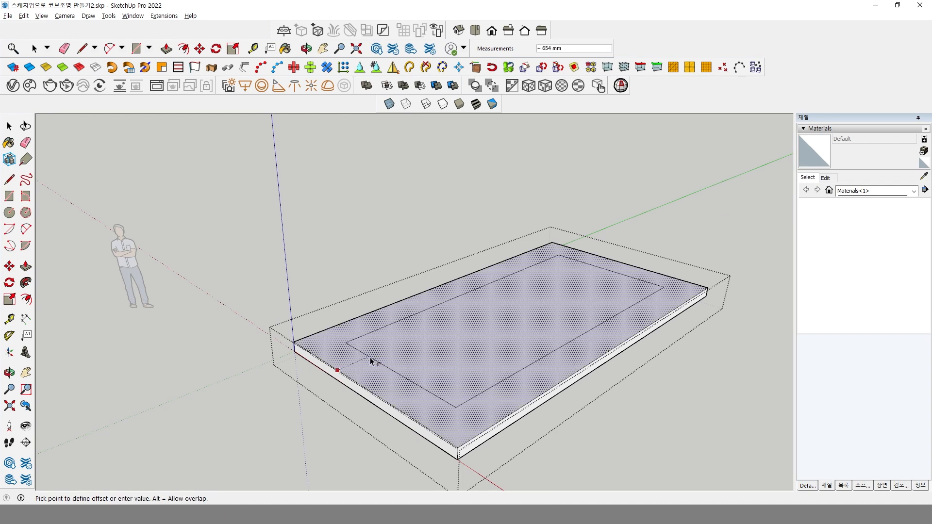
left_click(304, 382)
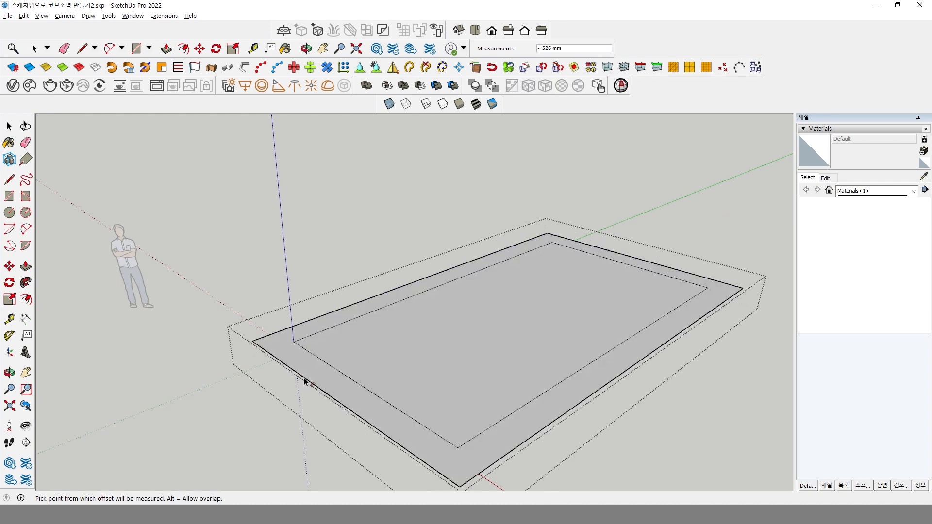
key("ctrl+z")
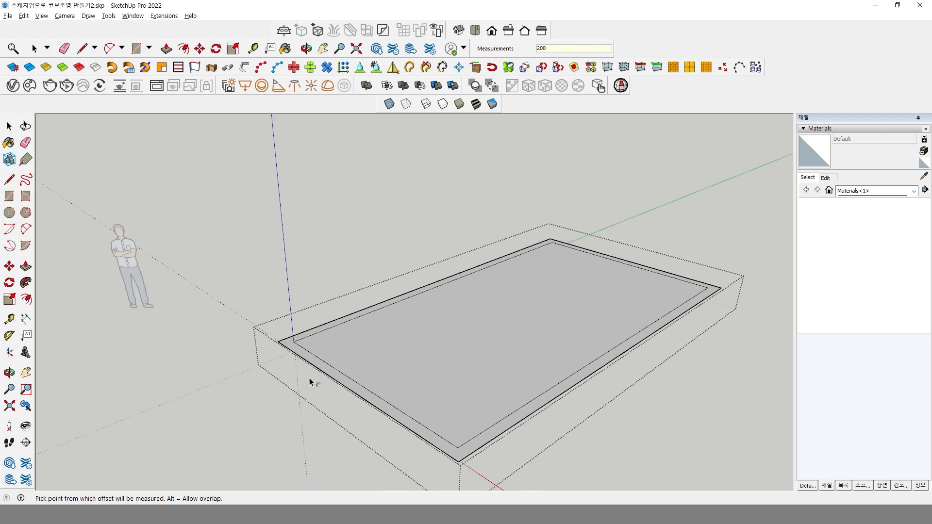
Step: Try deleting only the ring face between the slab's edge and the offset outline, and undo the deletion
left_click(317, 363)
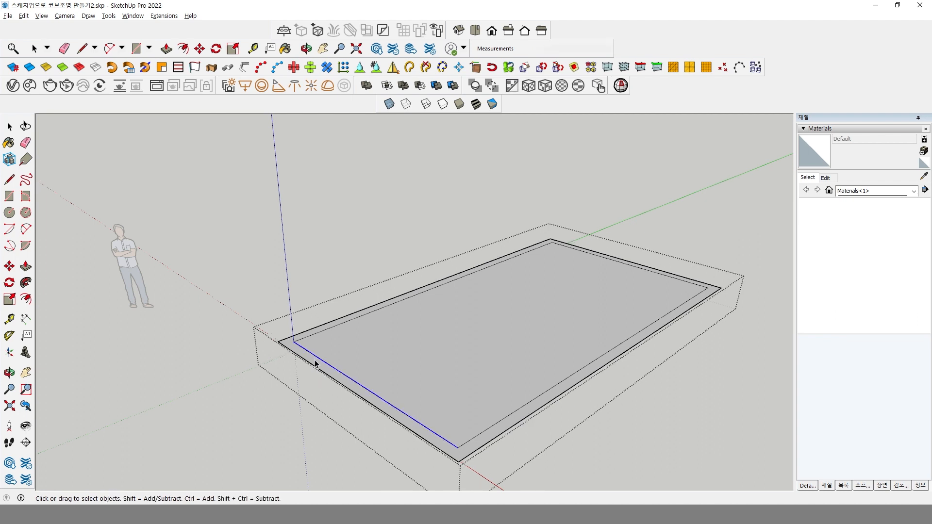
left_click(315, 364)
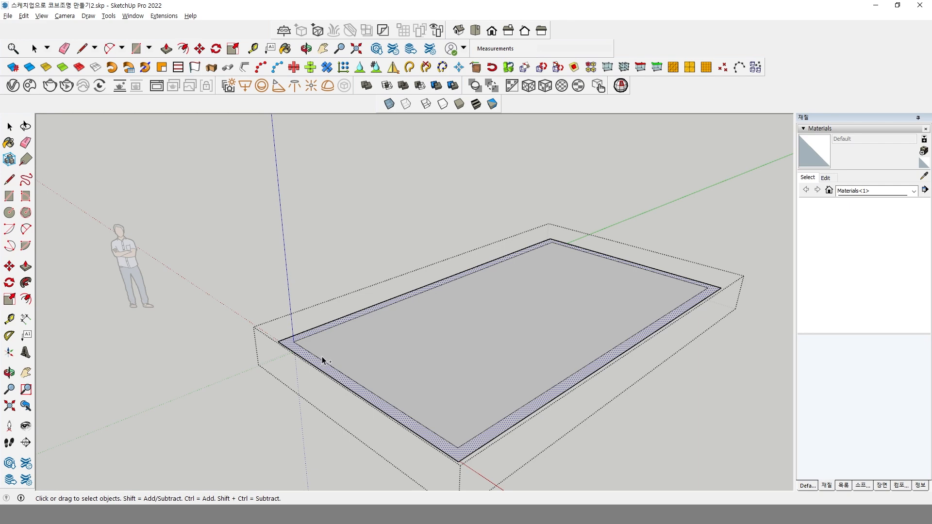
key("Delete")
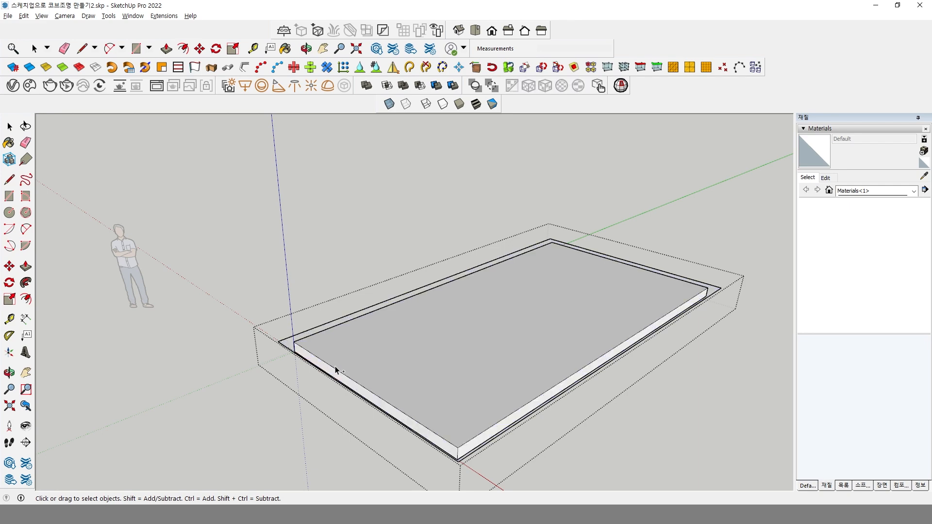
key("ctrl+z")
Step: Try deleting the ring face together with all its bounding edges, and undo the deletion
scroll(321, 364, "up", 3)
double_click(314, 368)
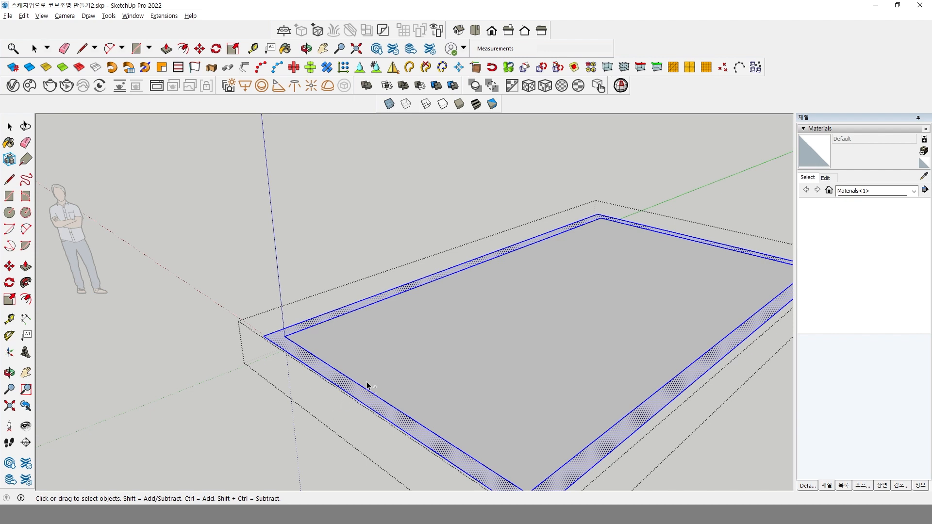
key("Delete")
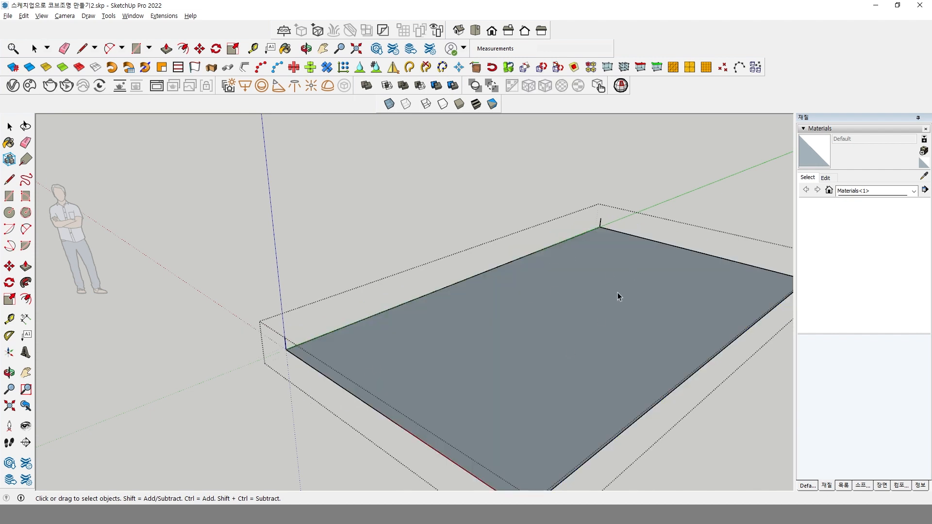
key("ctrl+z")
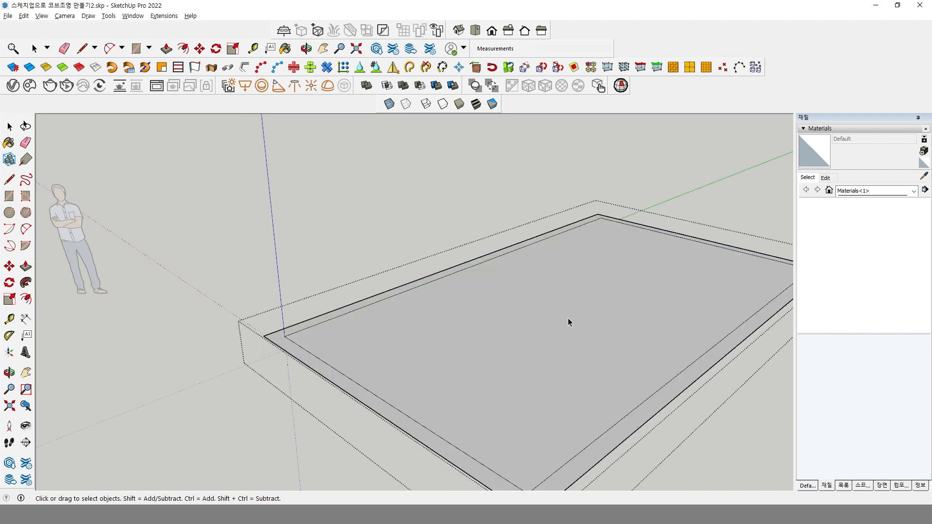
Step: Delete the ring face and the outer offset edges around the slab's top, and leave the group
left_click(318, 368)
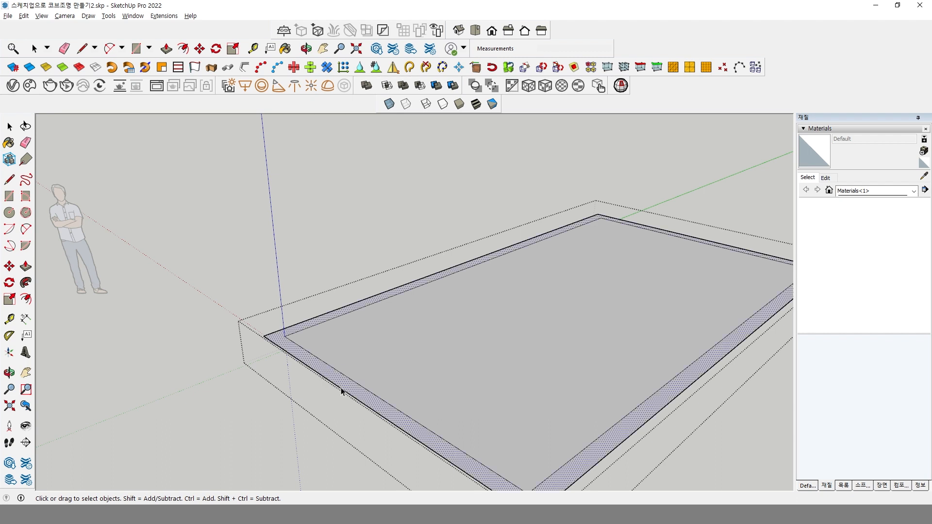
key("Delete")
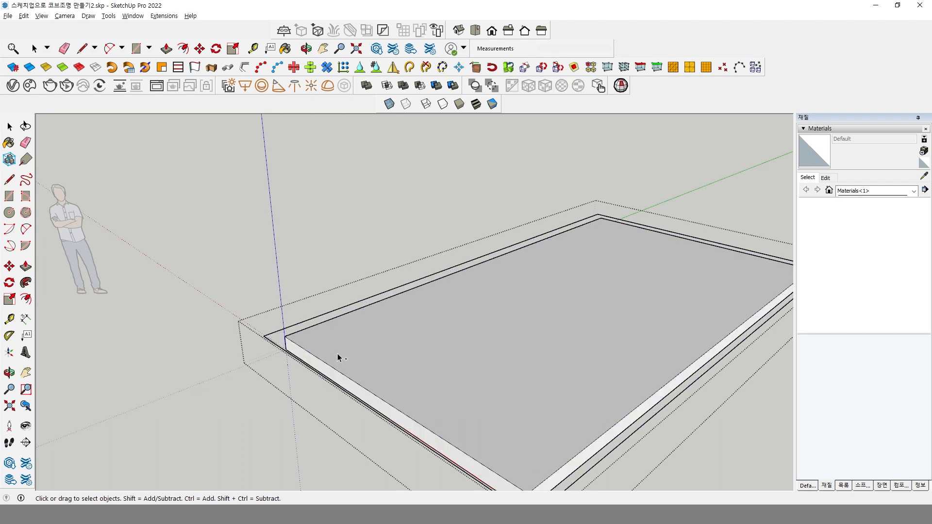
left_click(270, 336)
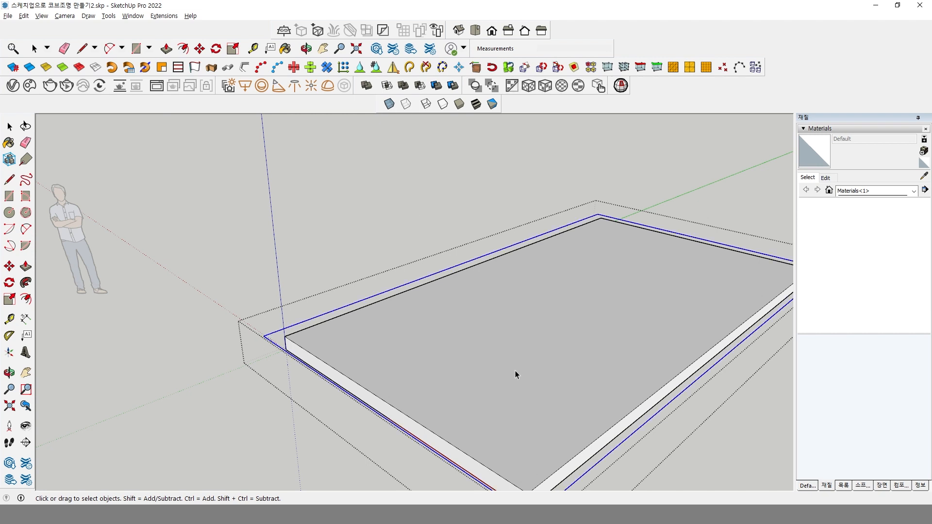
key("Delete")
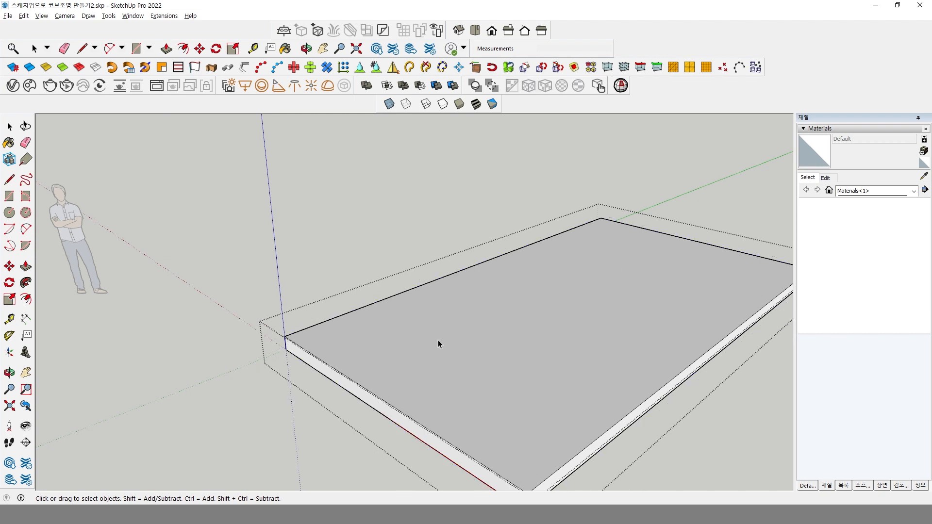
left_click(358, 260)
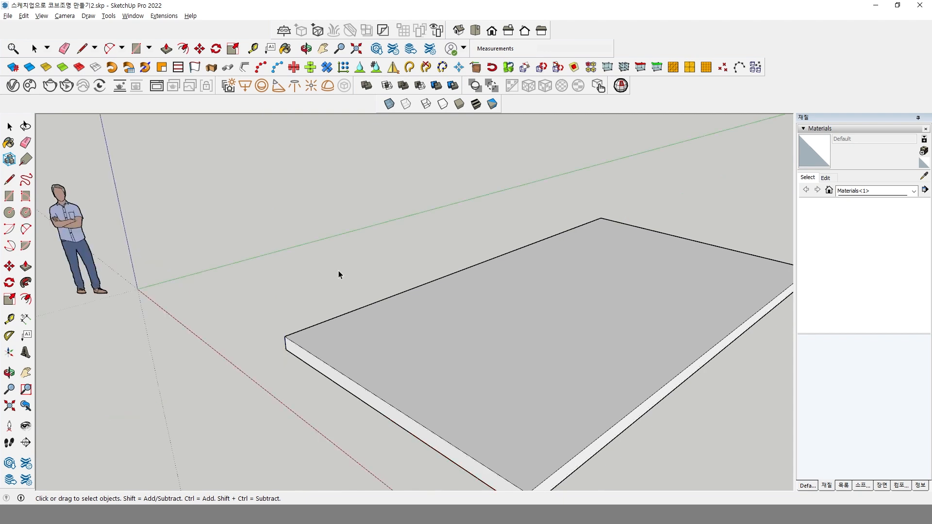
Step: Paste the 200 mm wide ring face in place around the slab's top and make it a separate group
left_click(24, 16)
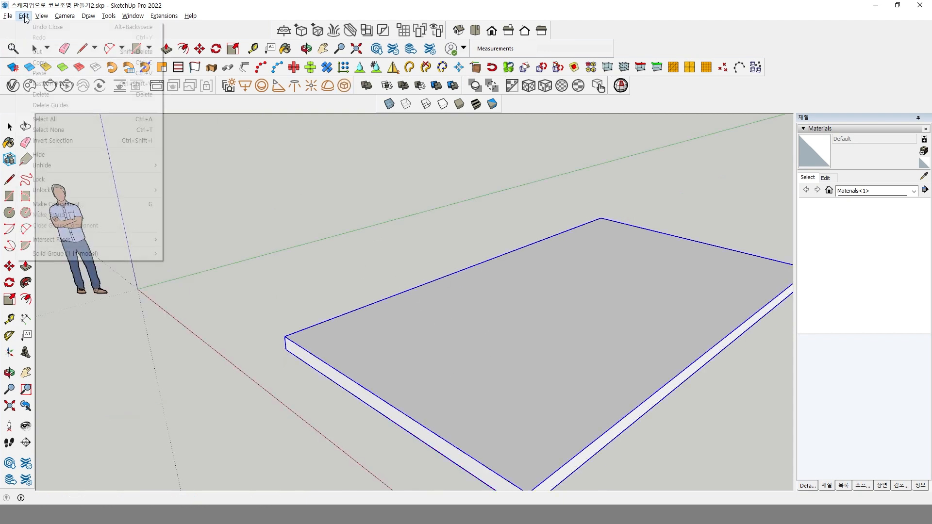
left_click(40, 84)
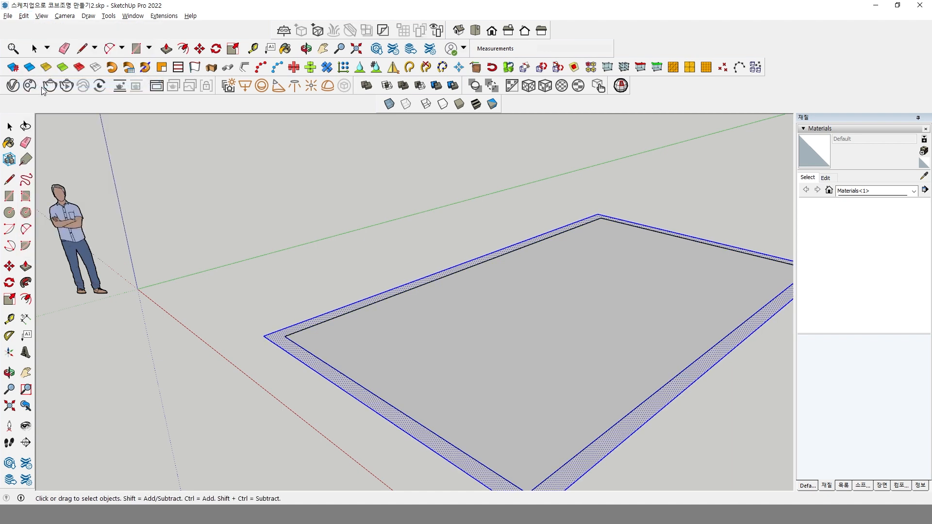
right_click(277, 341)
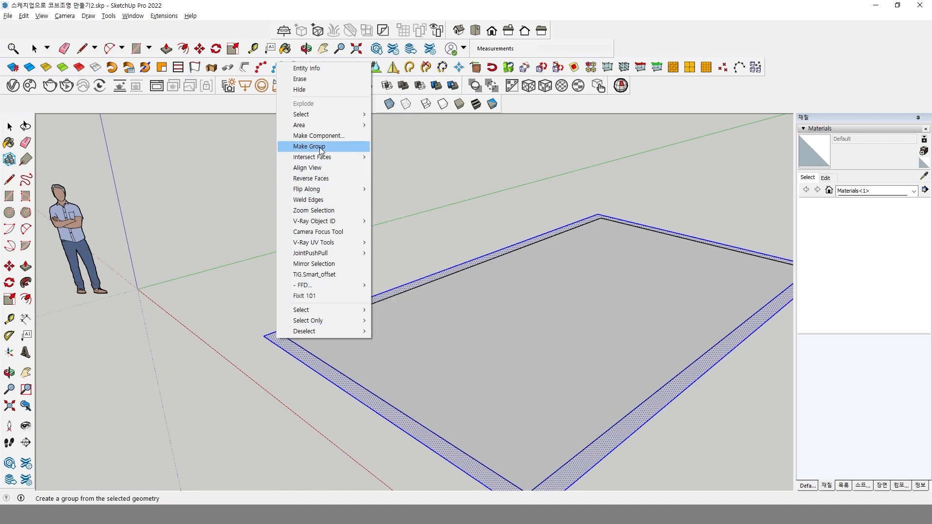
left_click(320, 147)
Step: Inside the ring group, extrude the ring face 200 mm down to the level of the floor slab's underside
double_click(289, 353)
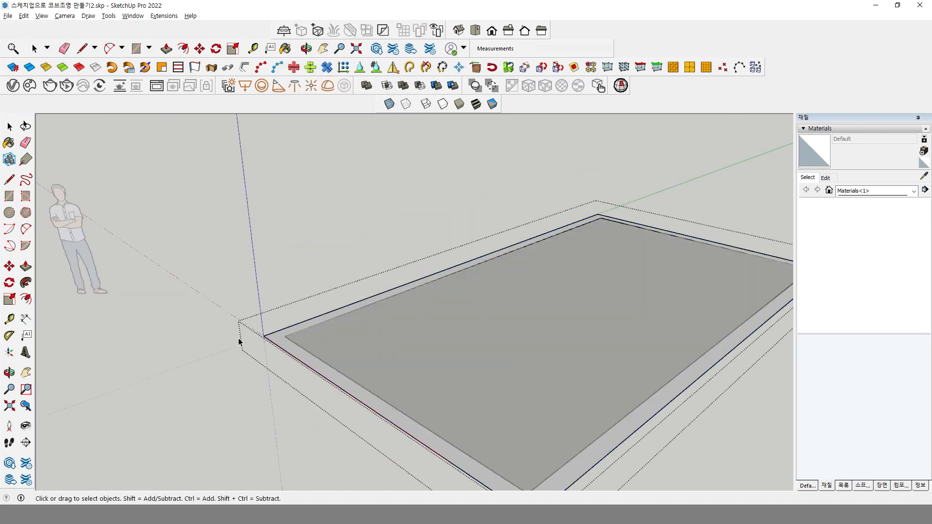
left_click(26, 265)
middle_click_drag(215, 343, 430, 249)
left_click(434, 242)
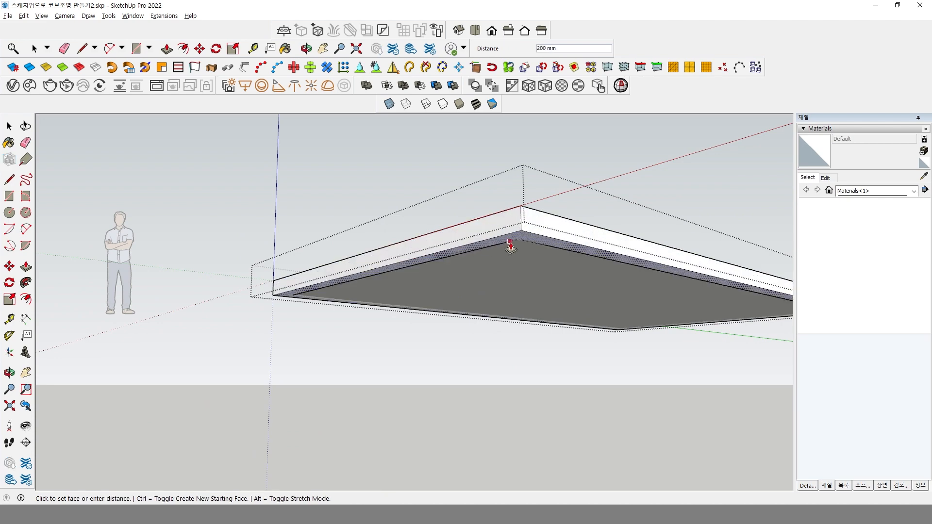
left_click(510, 247)
middle_click_drag(502, 285, 439, 409)
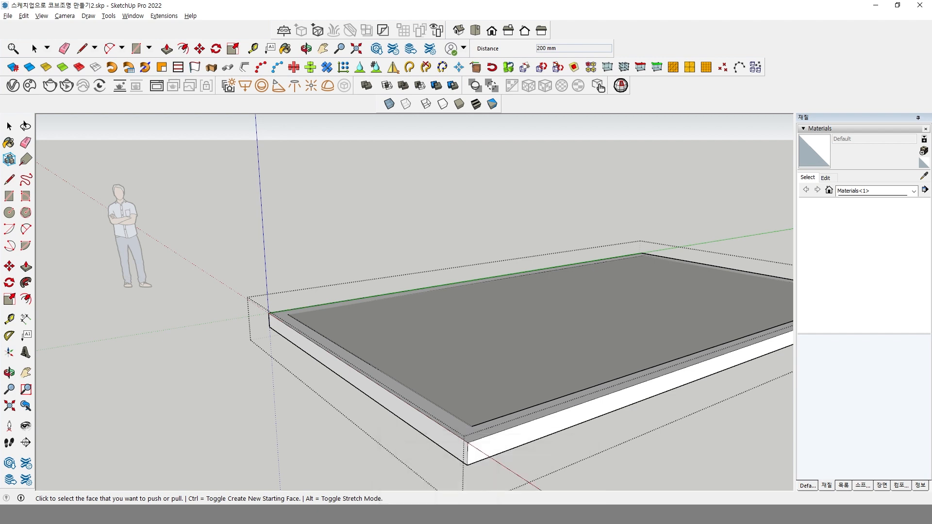
Step: Switch to the reference model 스케치업 코브조명 연습.skp and hide the wall group to expose the interior
left_click(462, 487)
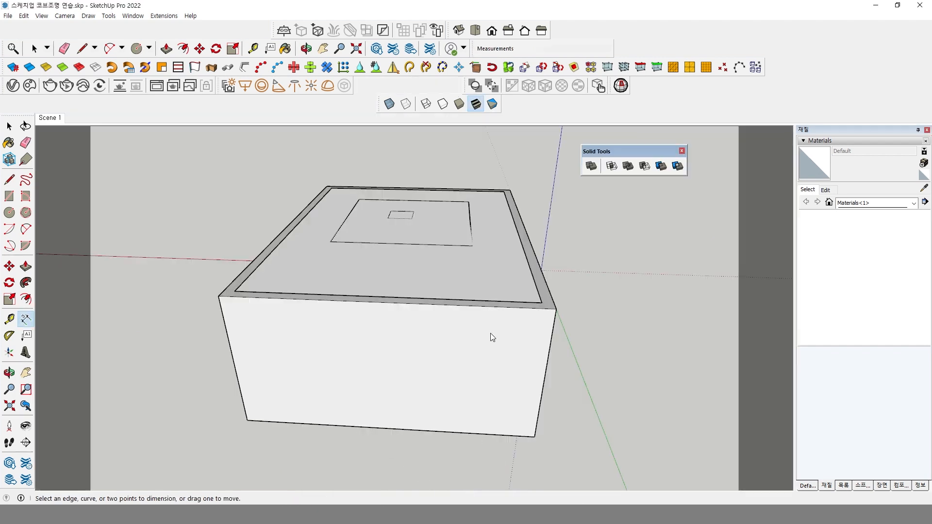
middle_click_drag(474, 272, 507, 295)
right_click(508, 297)
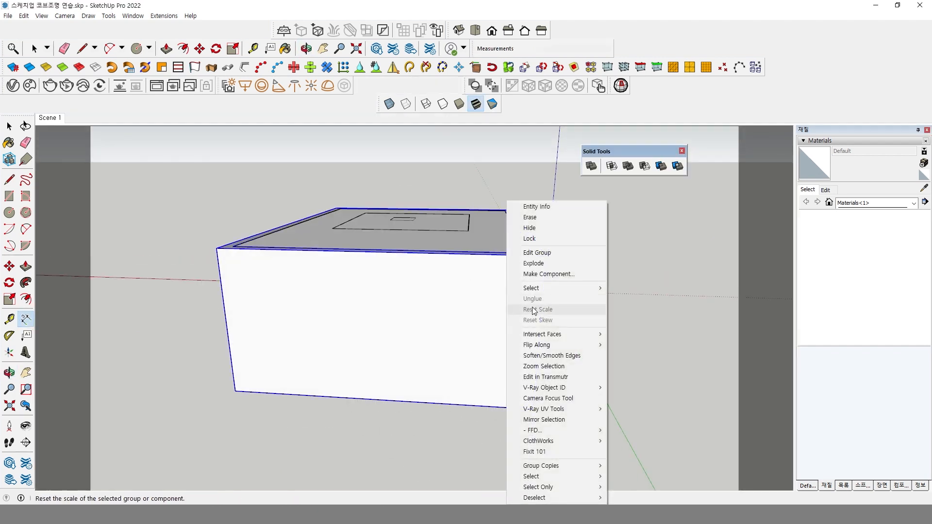
mouse_move(554, 346)
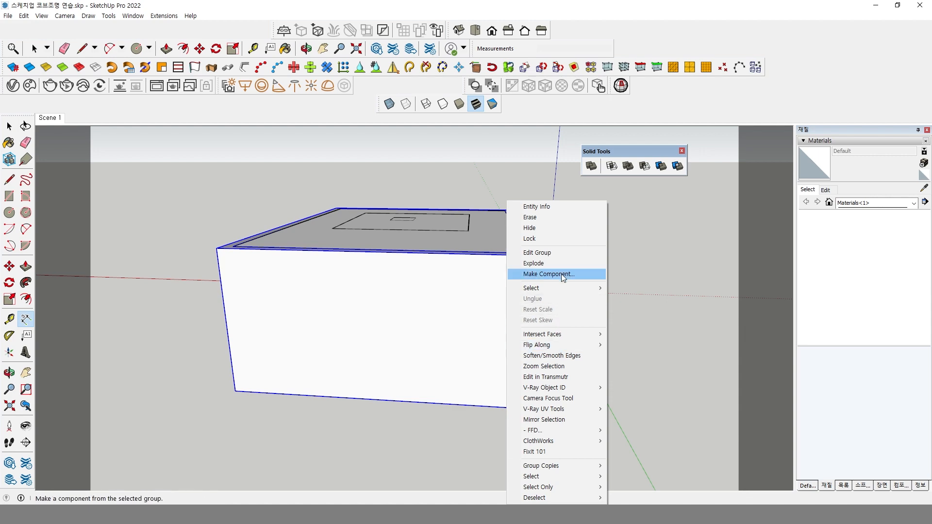
left_click(560, 229)
Step: Examine the reference room's ceiling from the side and from below, including the layered slabs and the recessed cove around the light
middle_click_drag(528, 337, 507, 306)
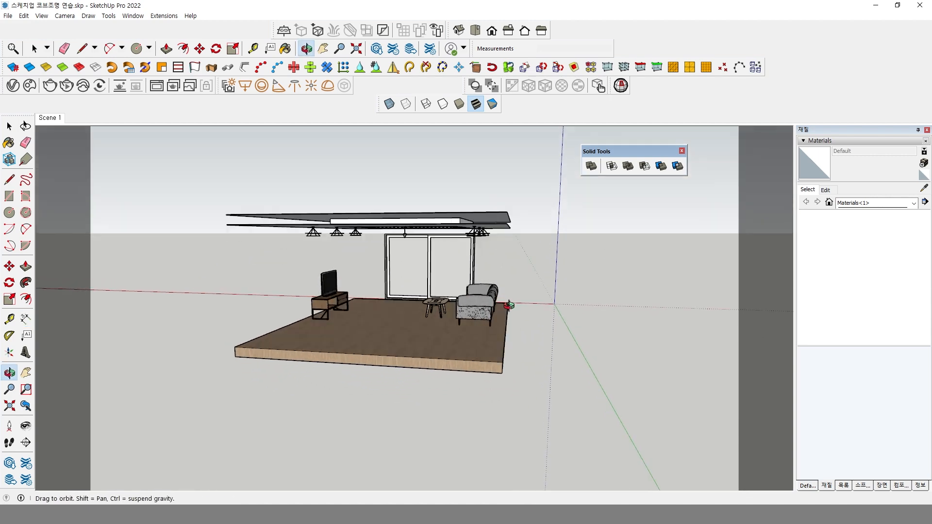
scroll(496, 208, "up", 4)
middle_click_drag(499, 213, 496, 243)
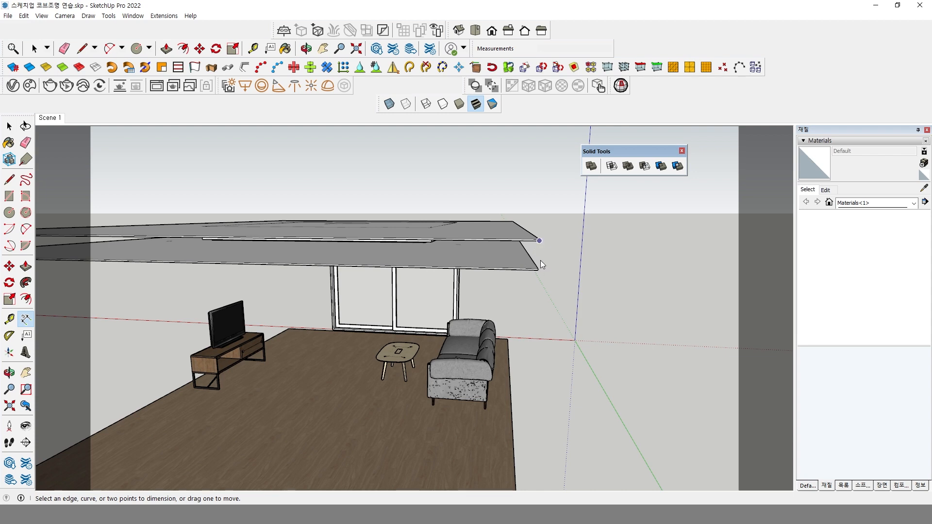
middle_click_drag(511, 333, 520, 328)
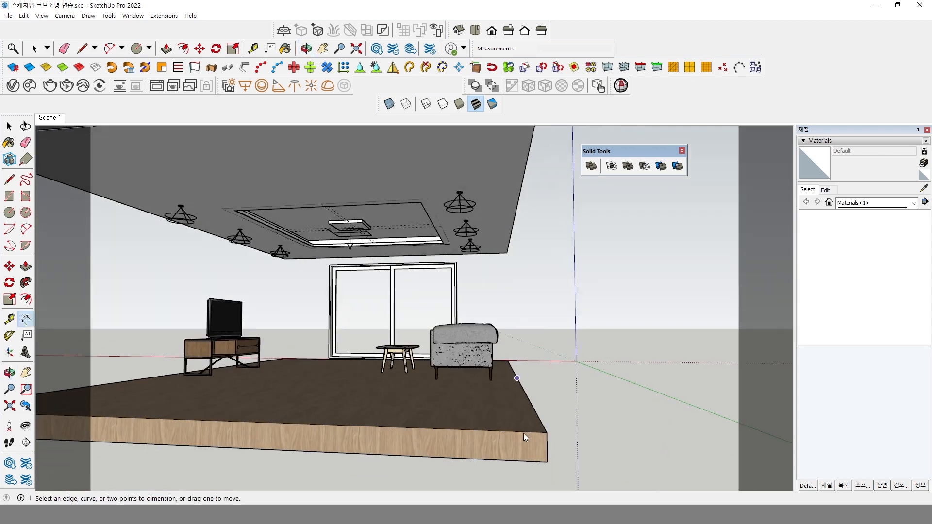
middle_click_drag(510, 215, 521, 243)
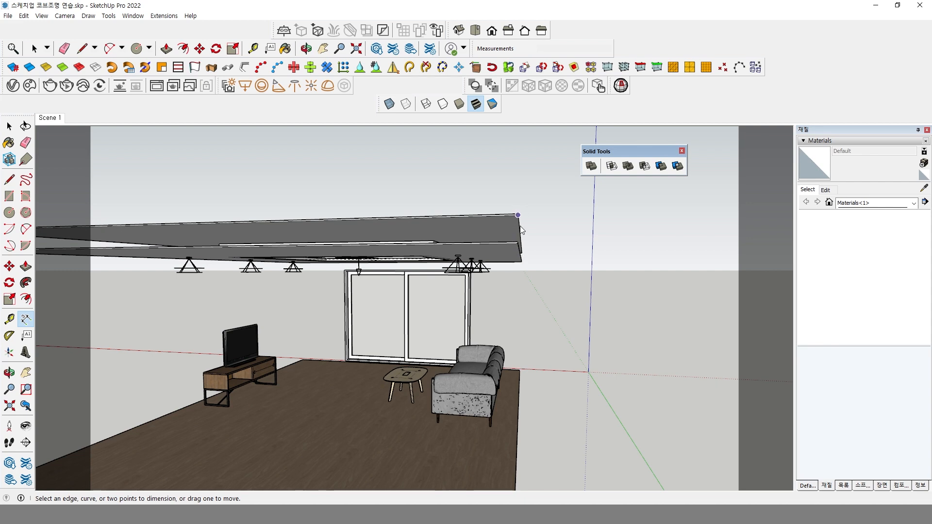
middle_click_drag(517, 216, 400, 270)
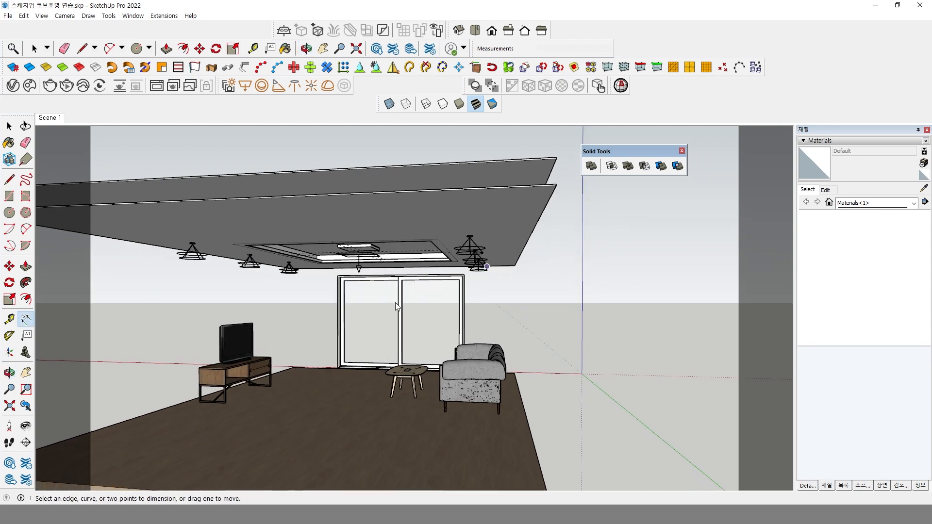
scroll(404, 253, "up", 3)
scroll(404, 253, "up", 2)
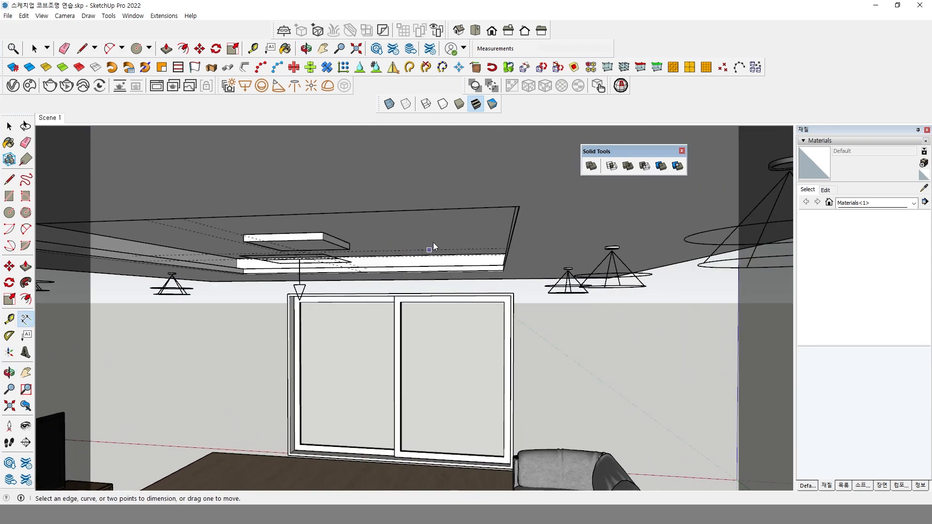
Step: Review the finished cove lighting render in the V-Ray Frame Buffer and compare it with the reference model's ceiling
left_click(157, 86)
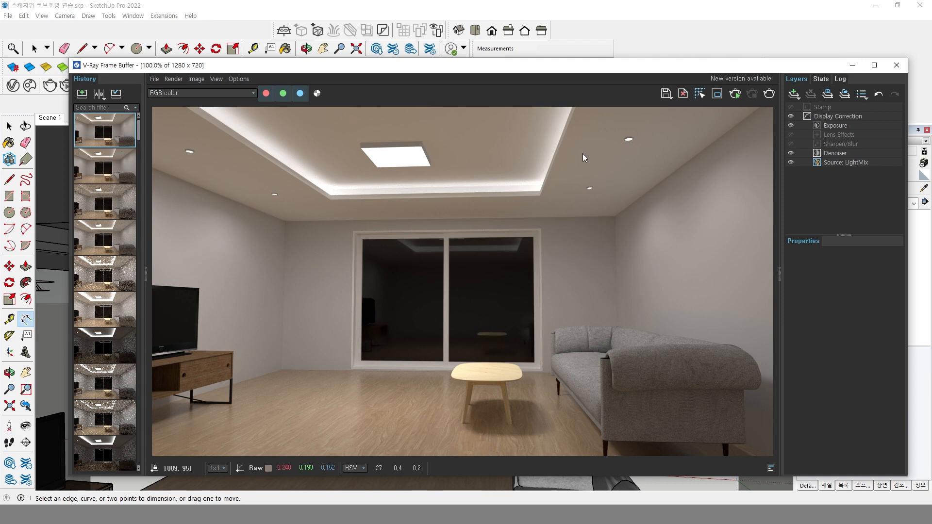
left_click(852, 65)
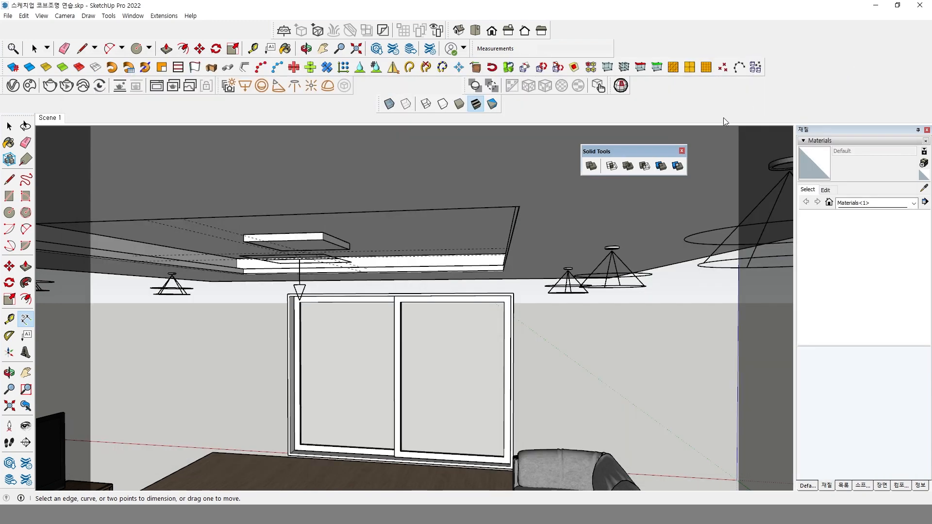
middle_click_drag(553, 235, 522, 263)
key("alt+Tab")
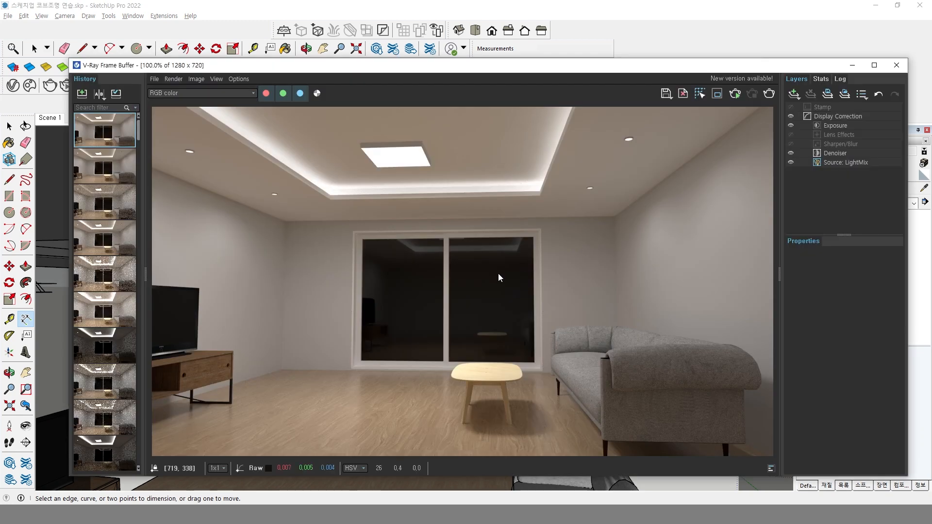
Step: Return to 스케치업으로 코브조명 만들기2.skp and extrude the ring's top face up 2700 mm to form the walls
left_click(461, 514)
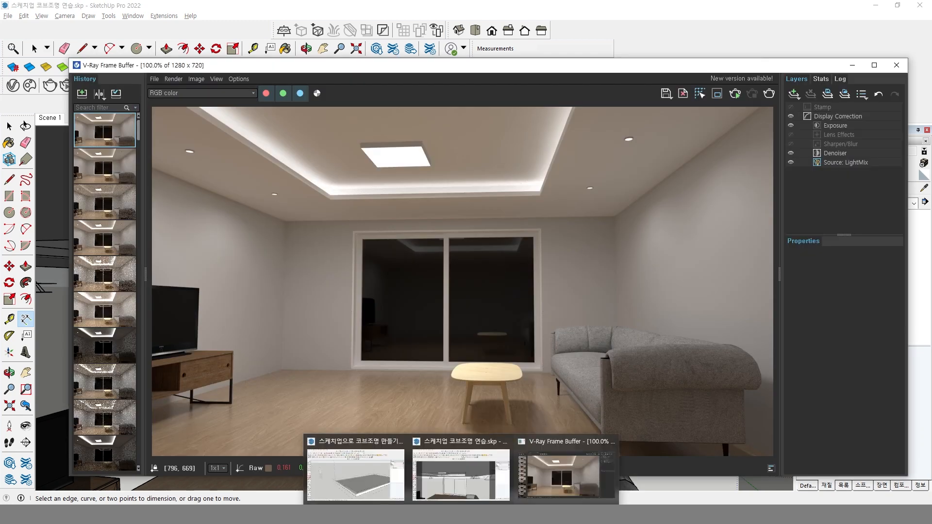
left_click(377, 490)
scroll(428, 384, "down", 3)
middle_click_drag(428, 383, 493, 370)
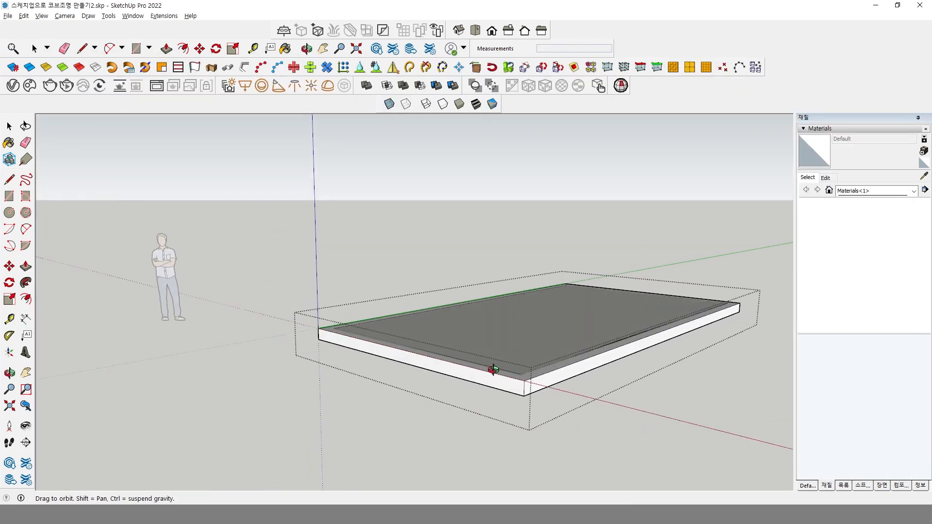
left_click(541, 375)
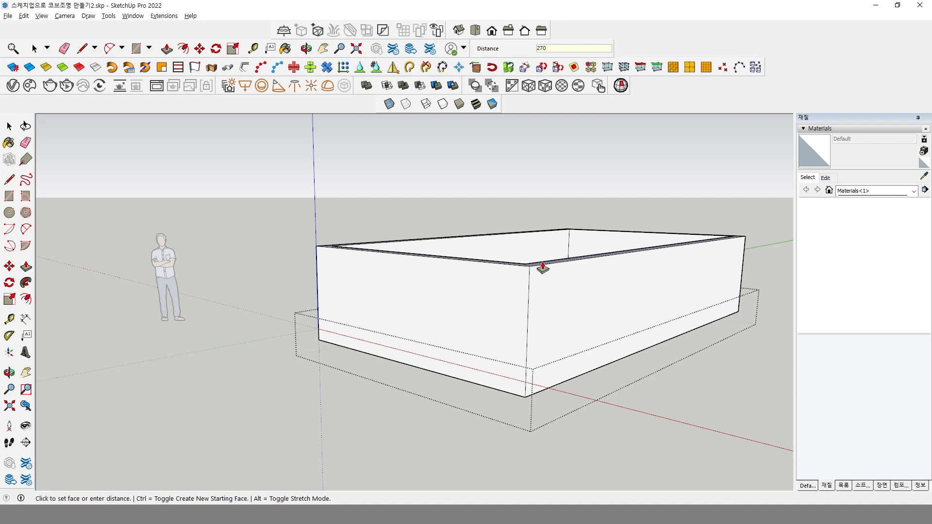
key("Return")
key("space")
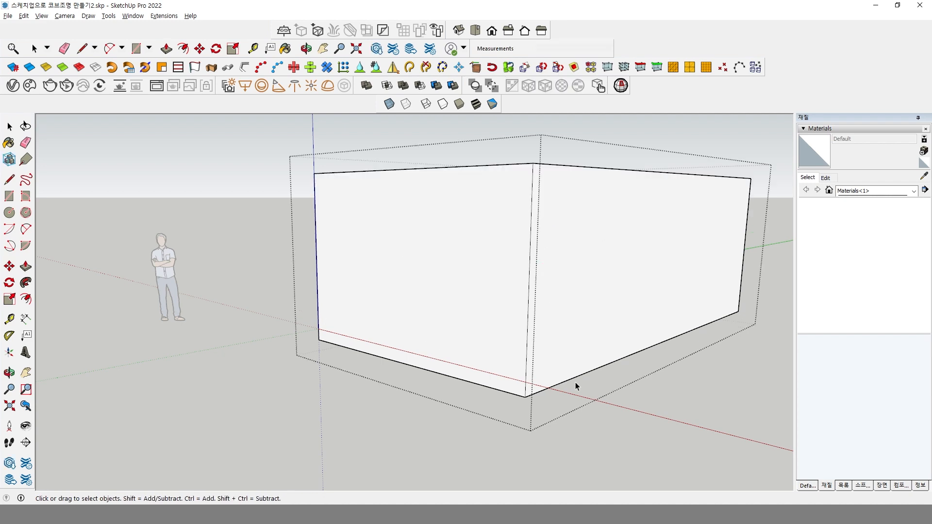
Step: Copy the floor slab straight up from its inner top corner to the walls' inner top corner as the ceiling
middle_click_drag(574, 384, 635, 451)
left_click(521, 229)
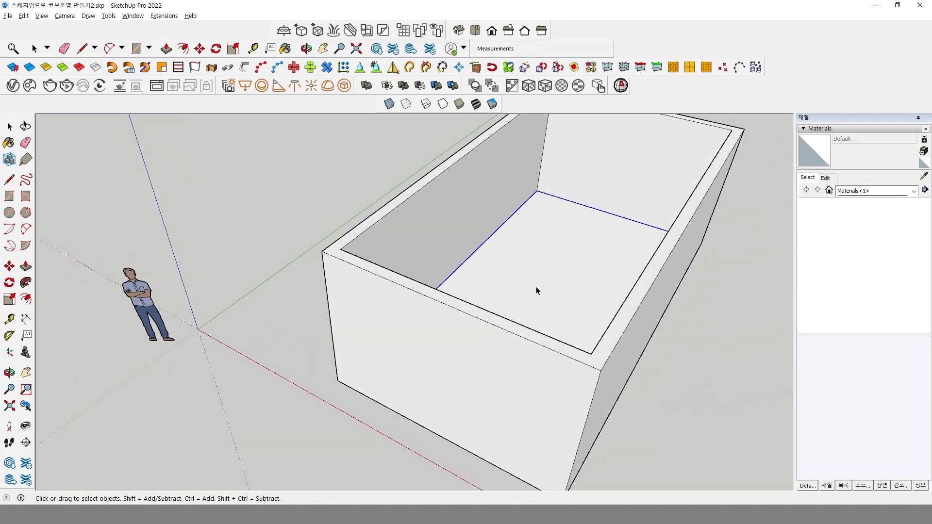
middle_click_drag(536, 289, 565, 272)
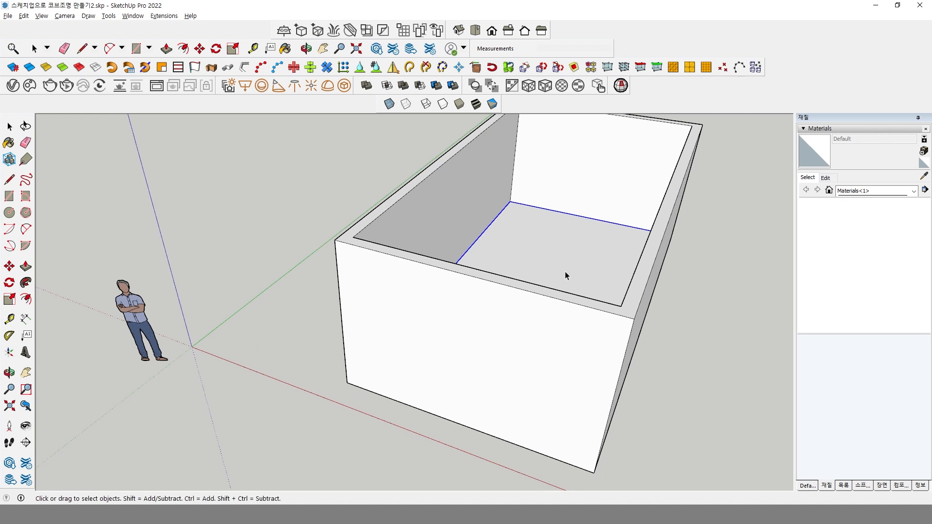
left_click(9, 266)
middle_click_drag(304, 322, 372, 358)
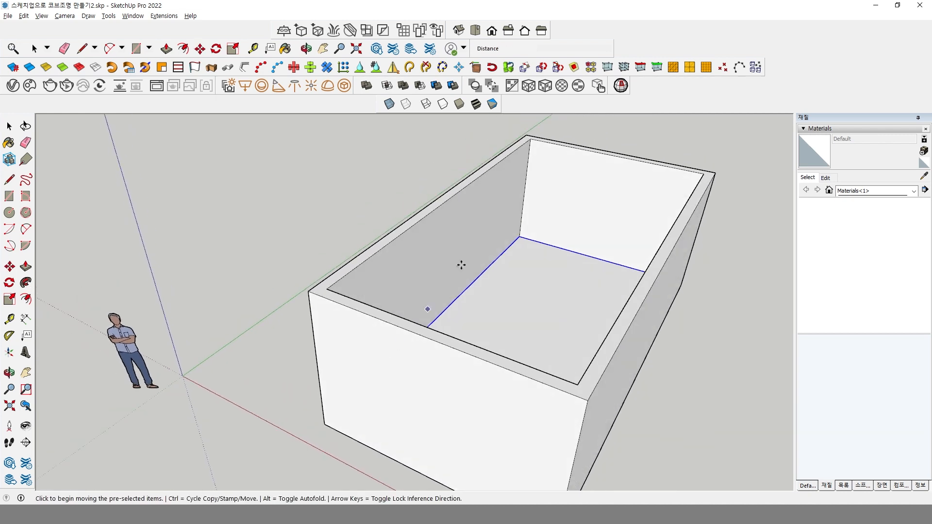
left_click(520, 238)
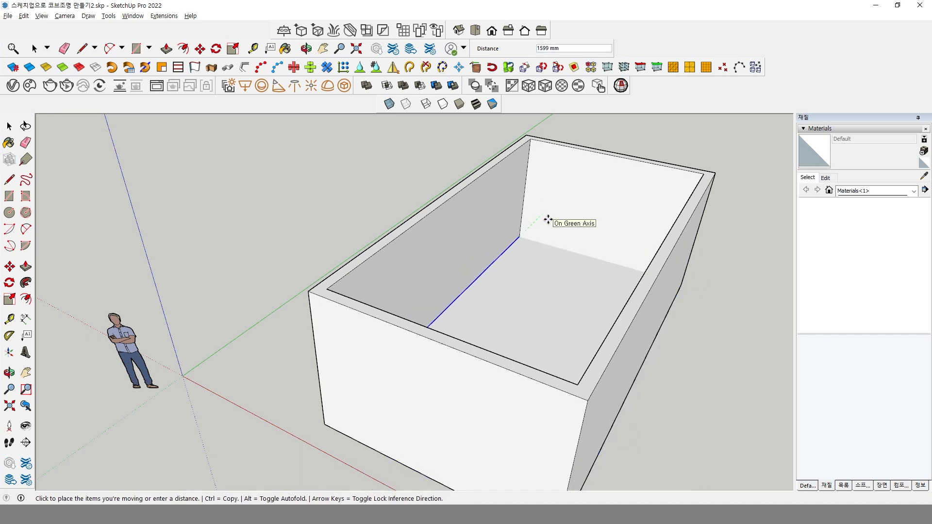
left_click(530, 139)
middle_click_drag(530, 139, 484, 318)
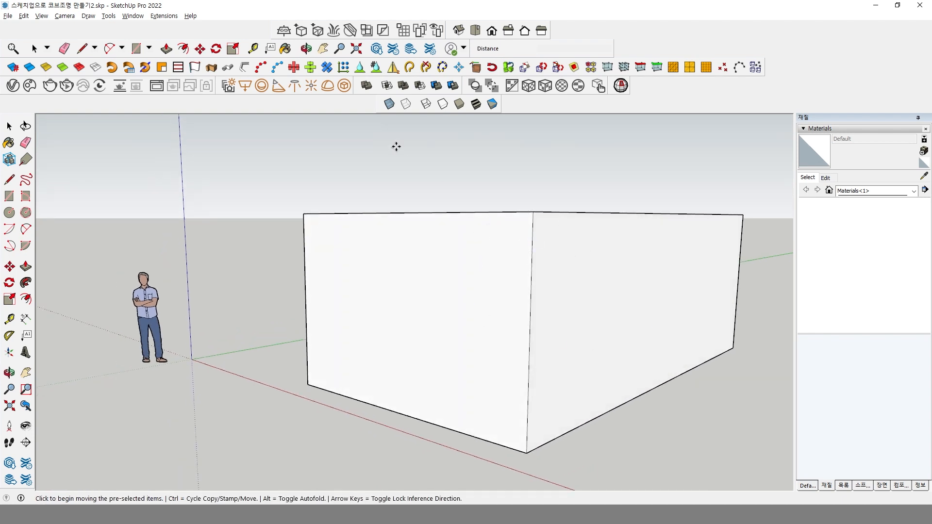
Step: Turn on the X-Ray display to see through the walls of the room
key("space")
left_click(389, 104)
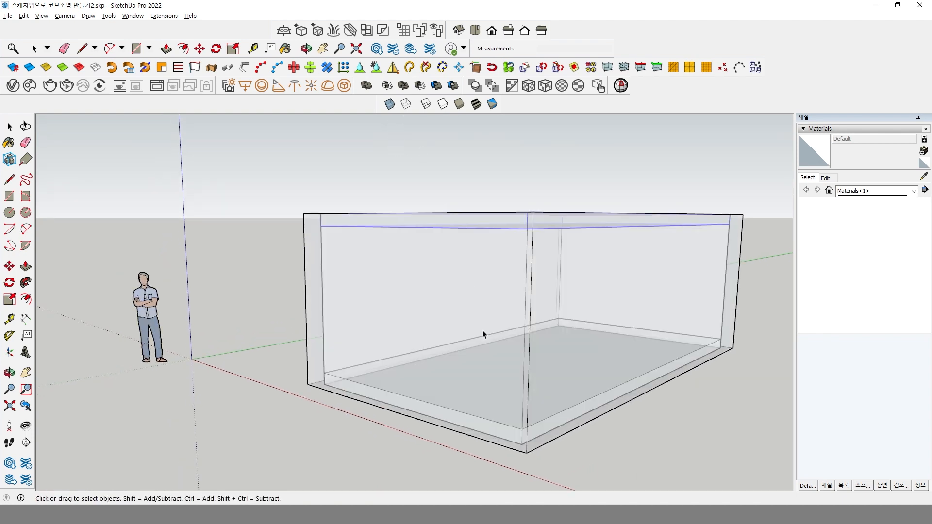
middle_click_drag(483, 334, 477, 326)
Step: Check the room's clear height with a dimension from the floor's top to the ceiling's underside, and delete the dimension
left_click(260, 338)
left_click(20, 320)
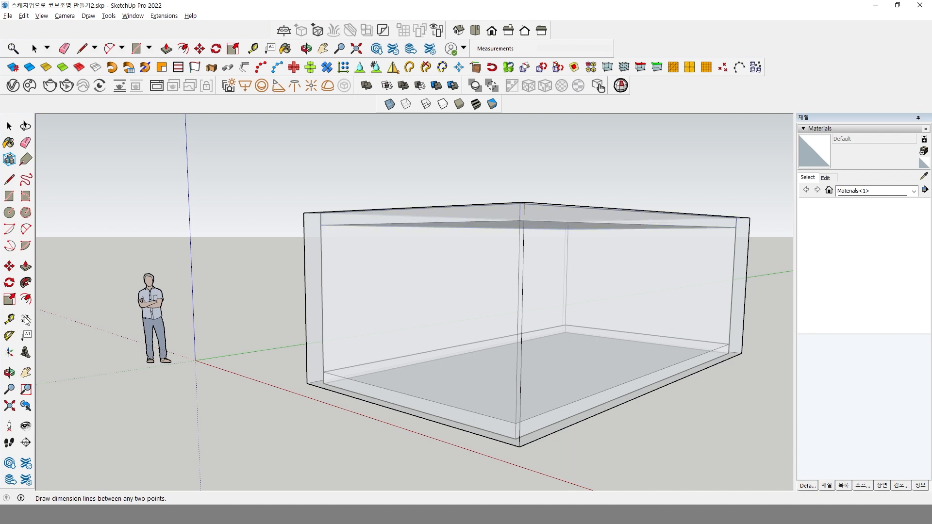
left_click(329, 375)
left_click(325, 225)
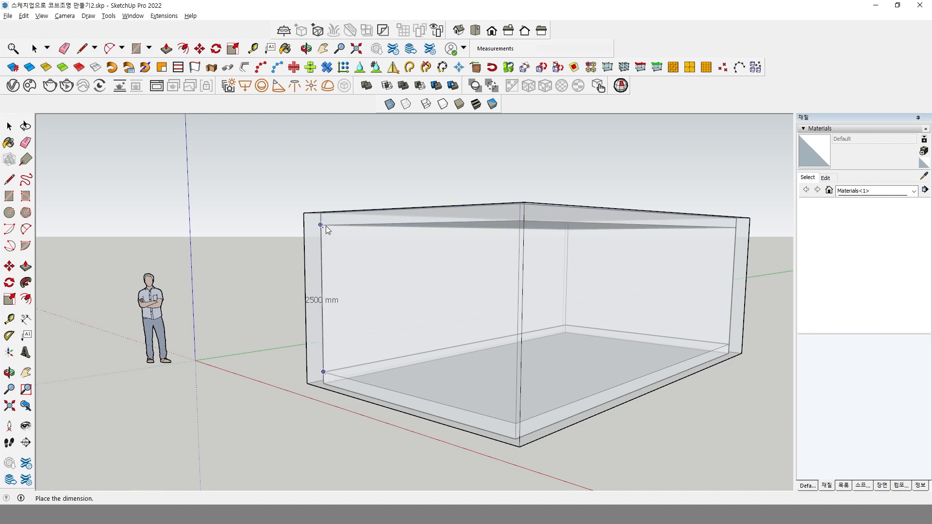
left_click(340, 239)
middle_click_drag(341, 241, 409, 316)
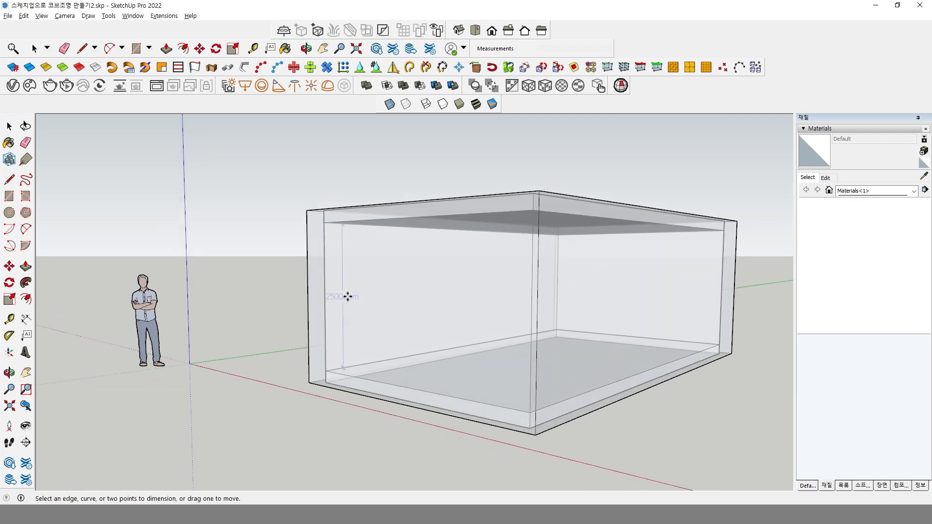
middle_click_drag(348, 297, 356, 314)
key("space")
left_click_drag(292, 187, 391, 427)
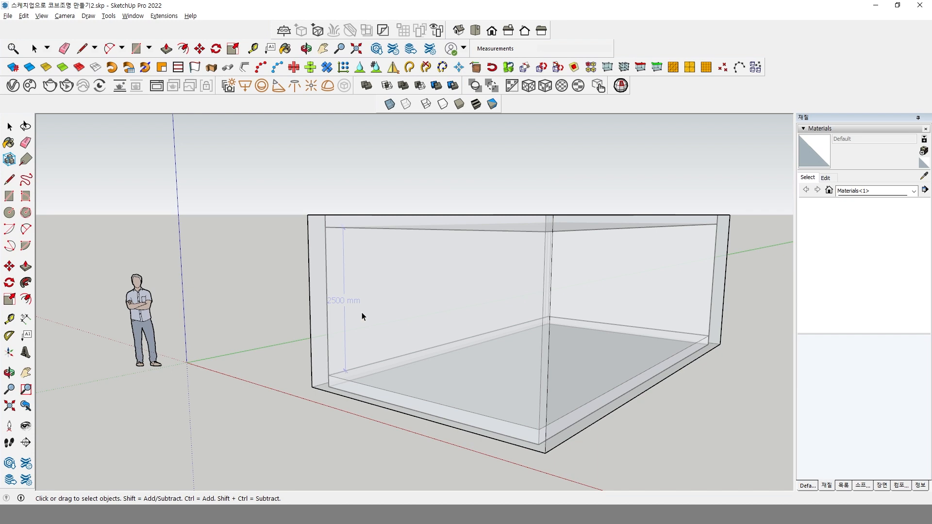
key("Delete")
Step: Inside the ceiling slab group, extrude the underside face 100 mm downward
middle_click_drag(363, 312, 559, 200)
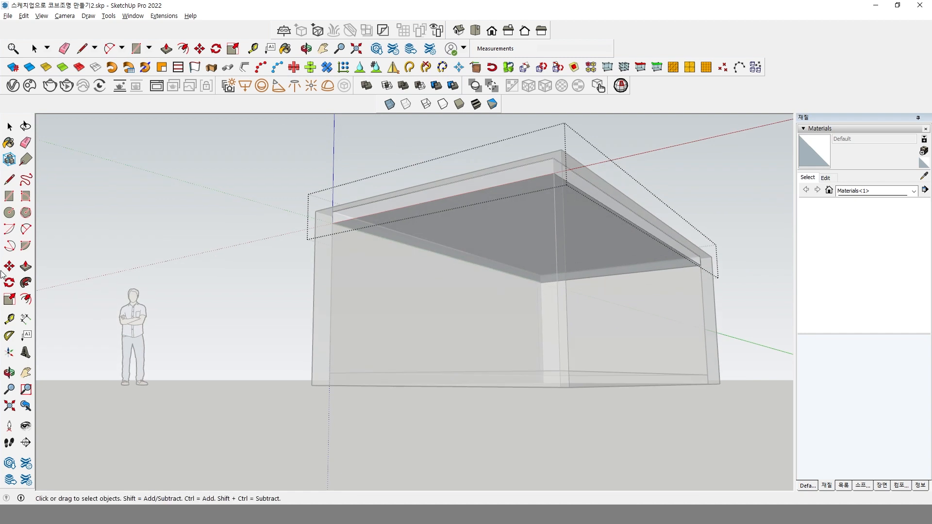
left_click(26, 266)
left_click(496, 229)
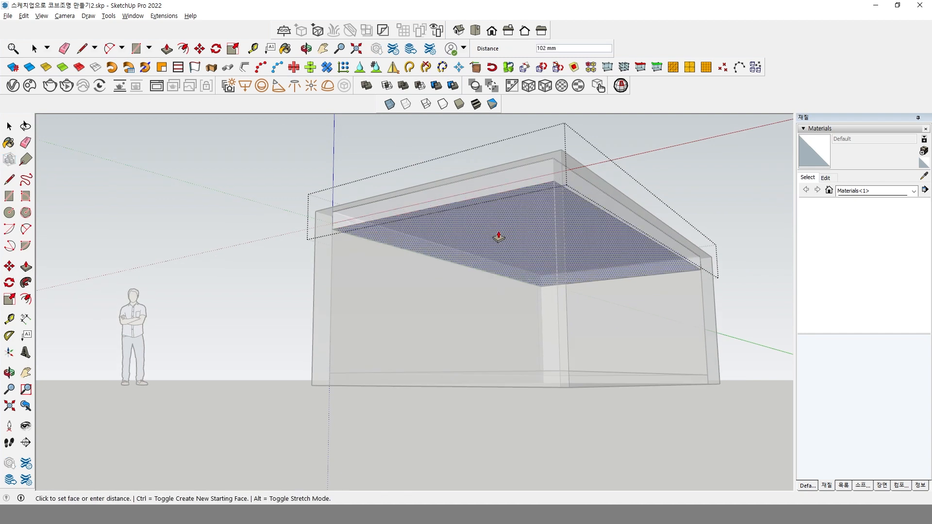
type("100")
key("Return")
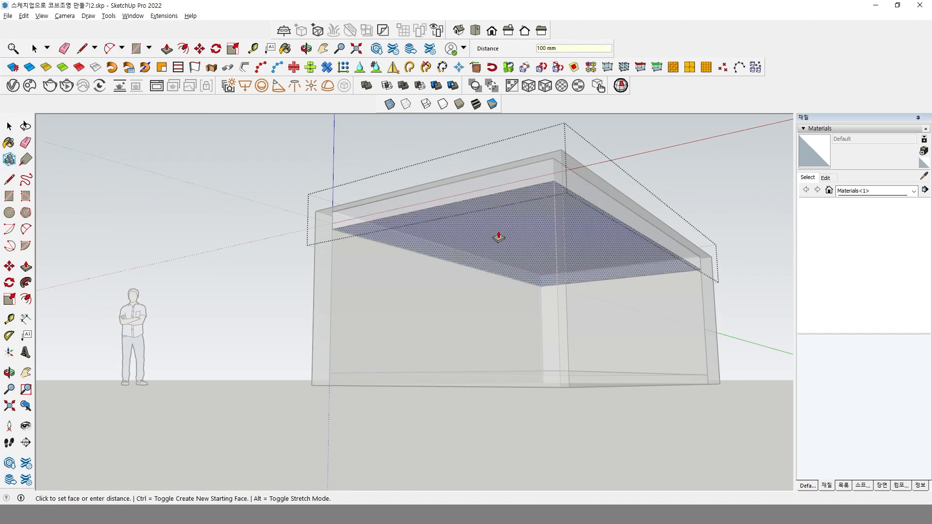
Step: Leave the ceiling group and measure the room's clear height from the ceiling's underside down to the floor's top, without keeping the dimension
key("space")
left_click(295, 322)
middle_click_drag(295, 323, 262, 327)
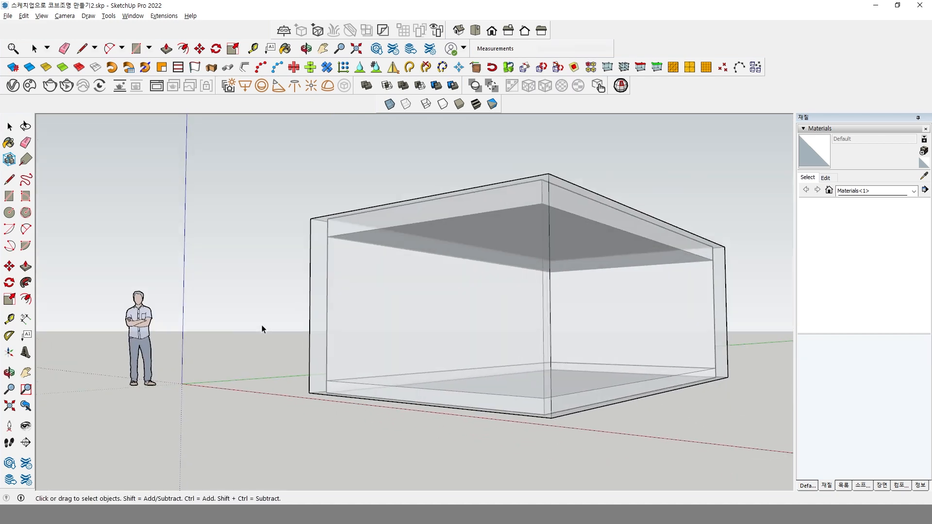
left_click(26, 318)
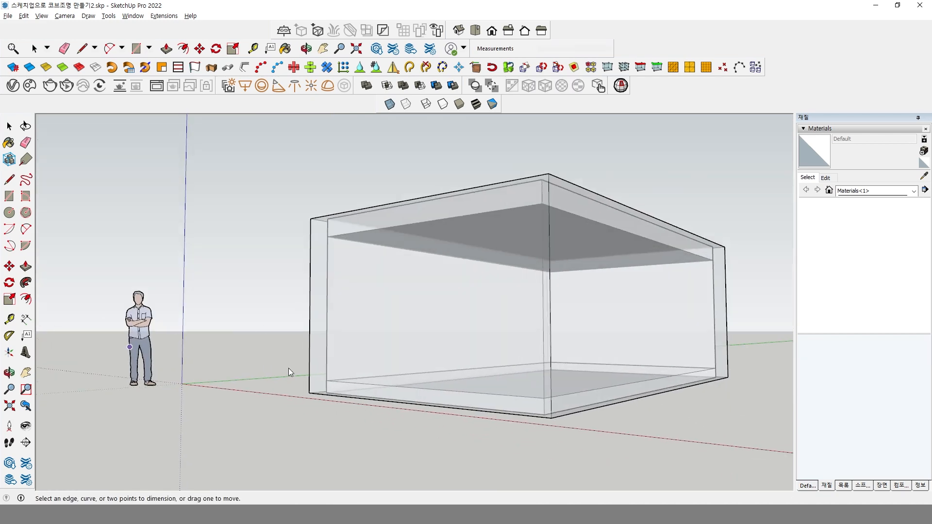
left_click(326, 235)
left_click(332, 380)
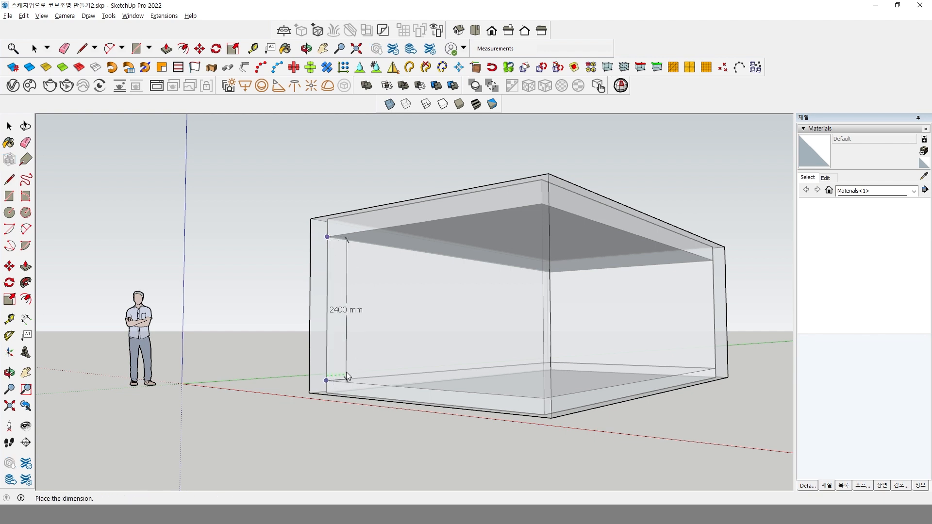
key("Escape")
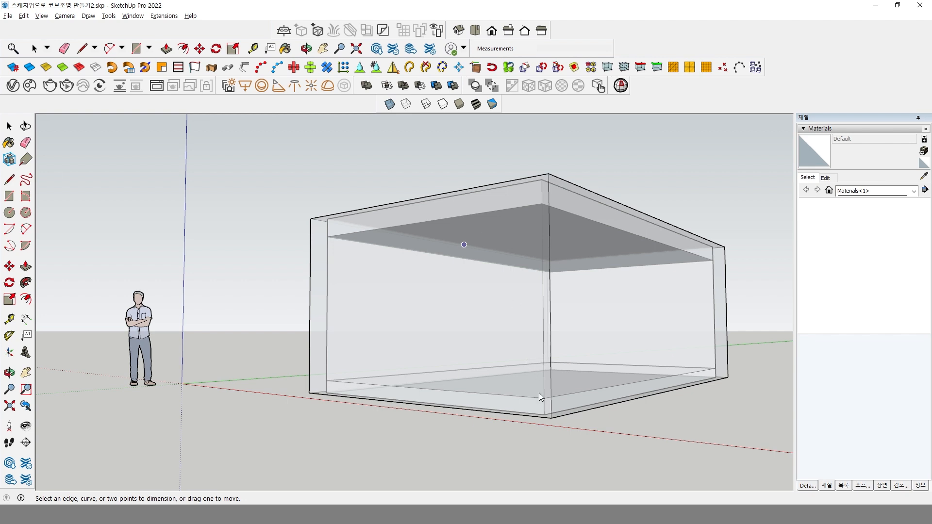
key("space")
Step: Turn off the X-Ray display so the walls appear solid
middle_click_drag(547, 352, 499, 354)
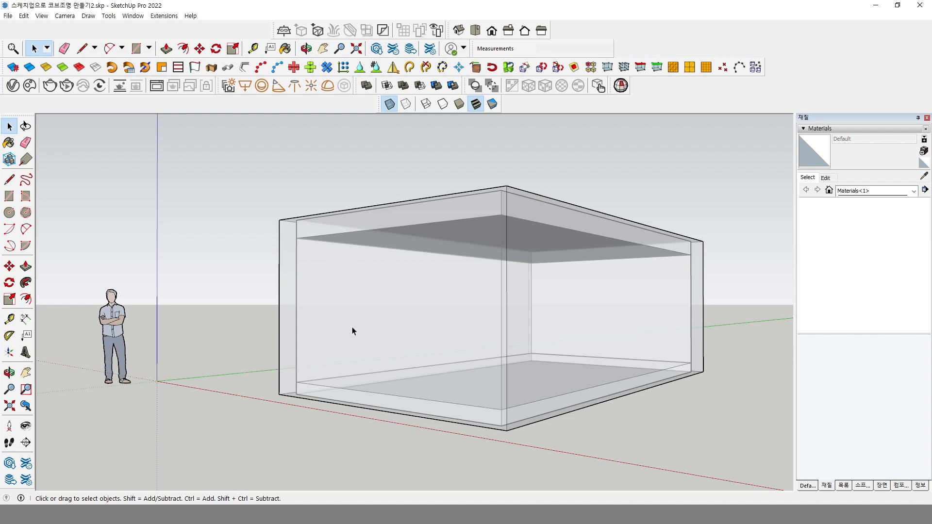
middle_click_drag(377, 296, 378, 312)
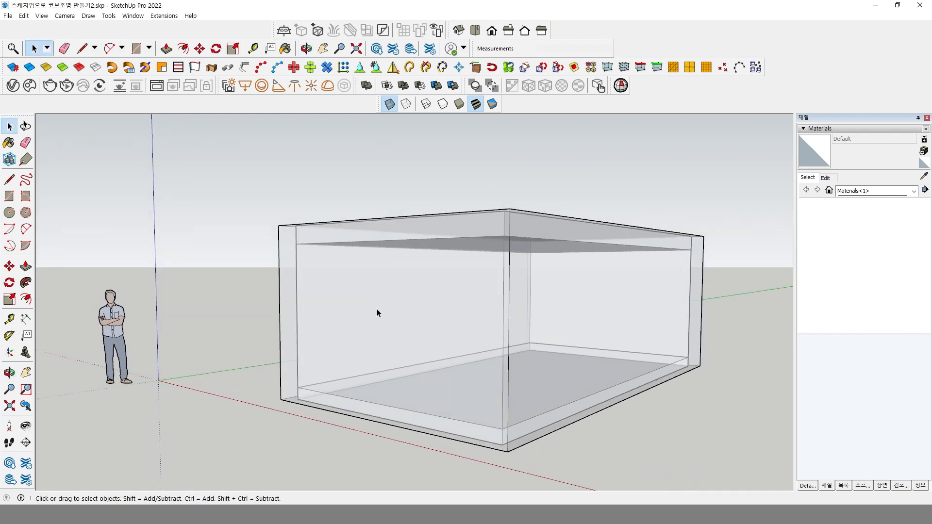
left_click(293, 265)
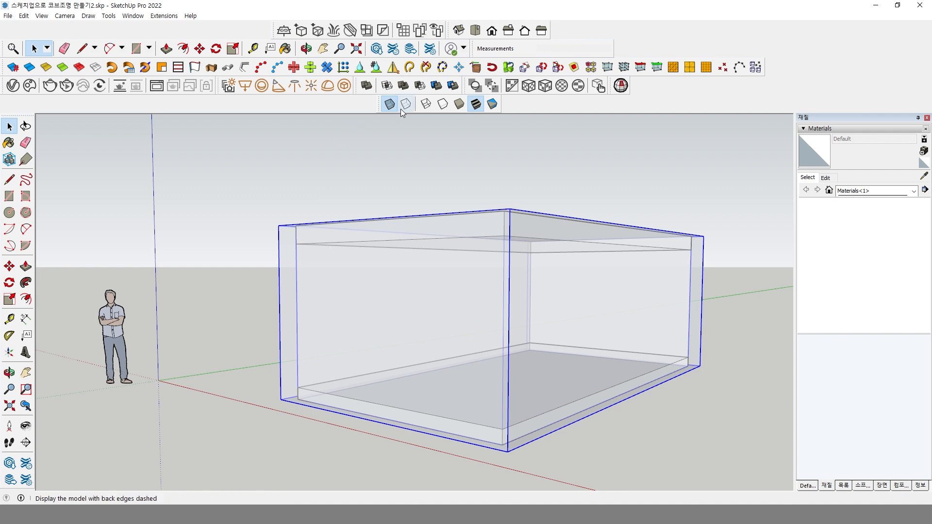
left_click(389, 104)
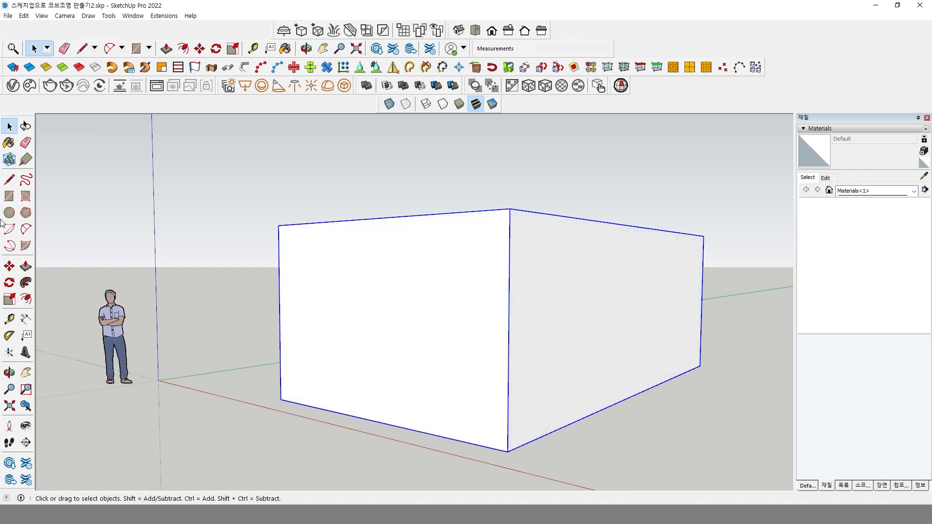
left_click(9, 196)
left_click(363, 263)
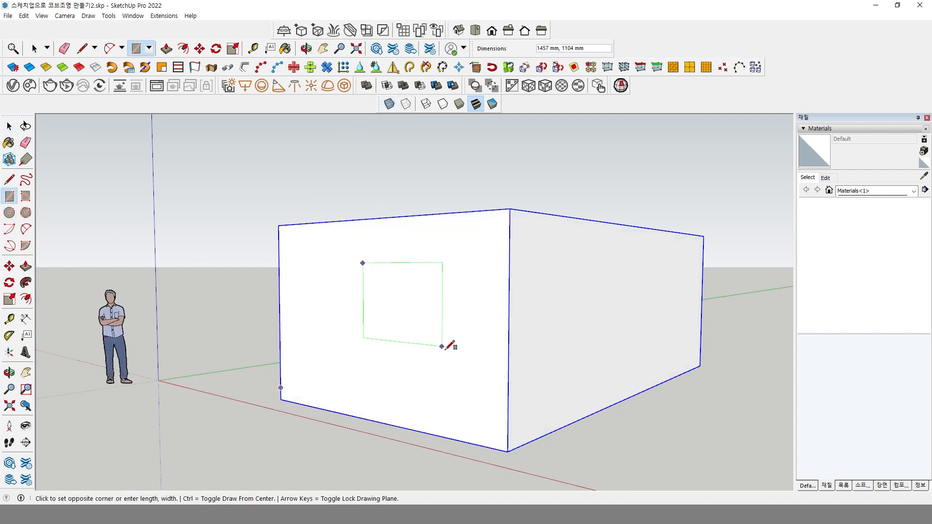
left_click(453, 383)
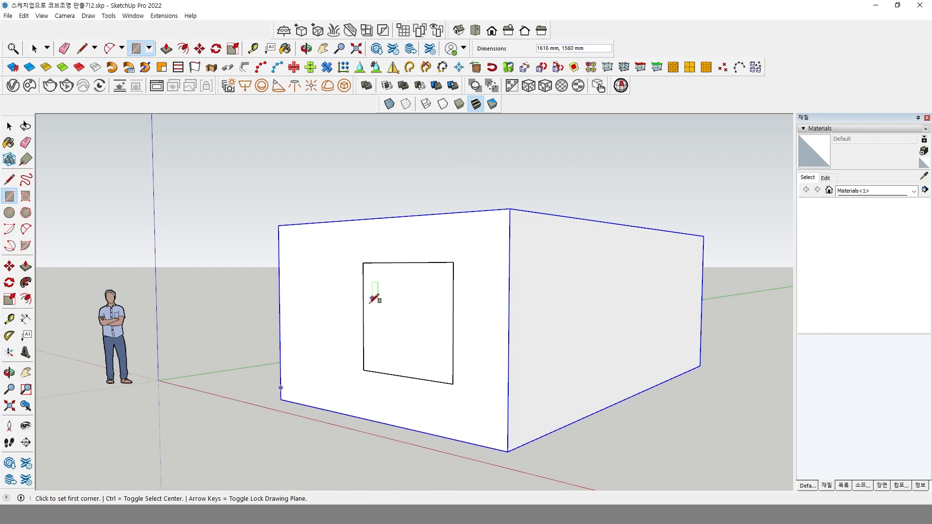
middle_click_drag(373, 298, 471, 370)
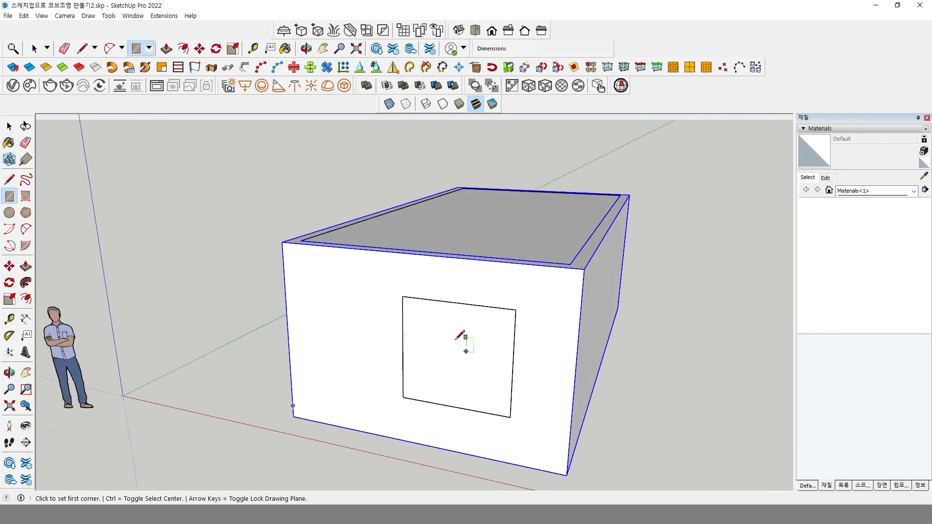
key("ctrl+z")
Step: Draw a 3000 x 2200 mm rectangle for the window on the outer face of the short wall facing the red axis
left_click(341, 308)
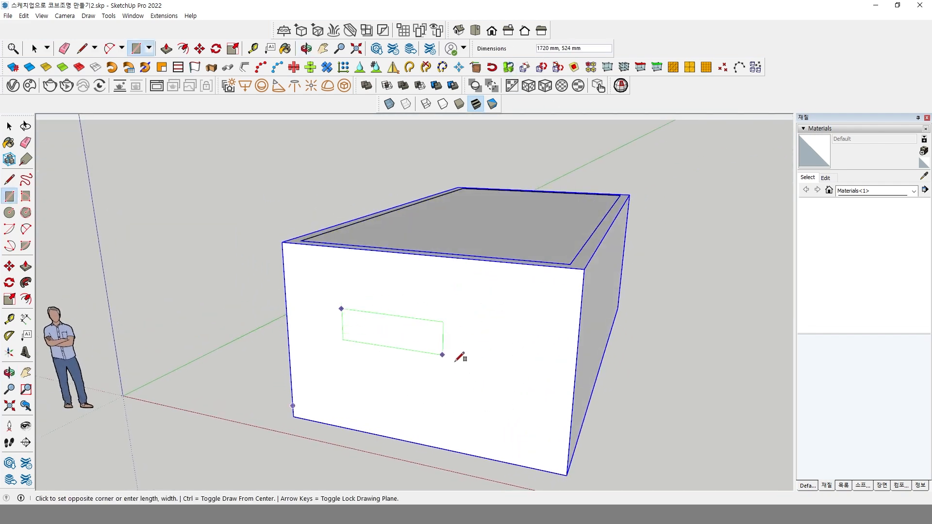
left_click(498, 413)
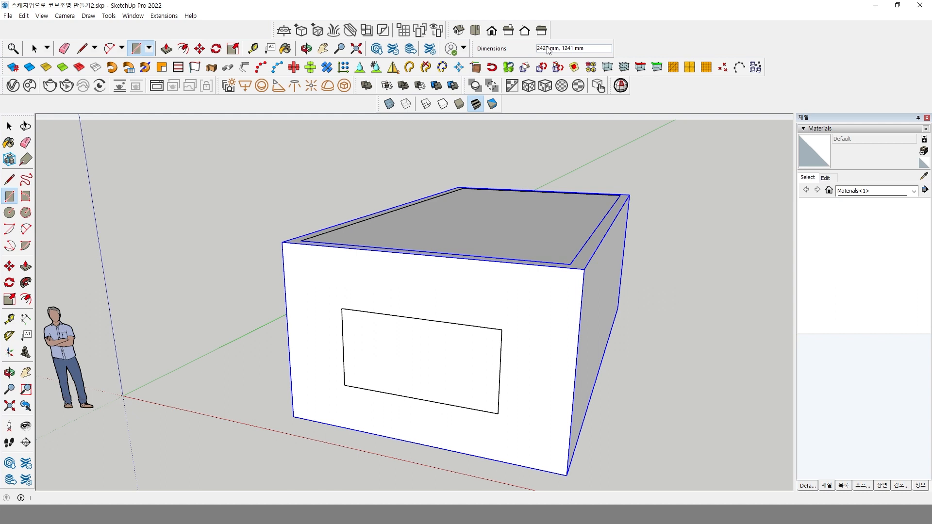
type("3000,2200")
key("Return")
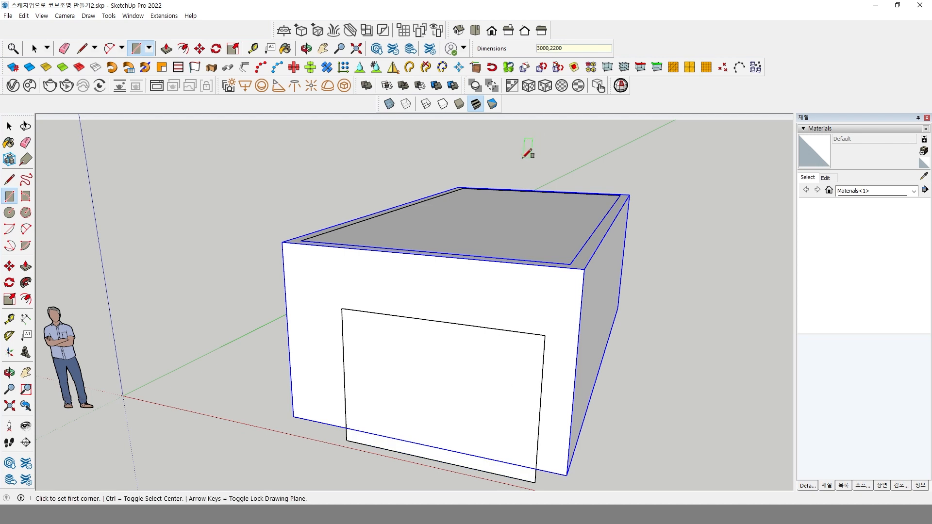
Step: Move the window rectangle with its edges by its bottom midpoint onto the midpoint of the wall's bottom edge
middle_click_drag(477, 283, 479, 231, "shift")
left_click(9, 266)
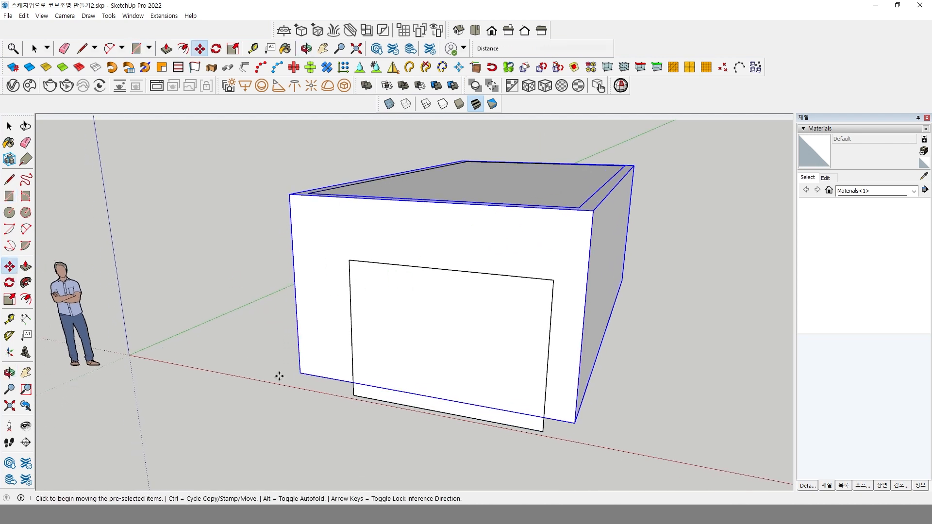
key("space")
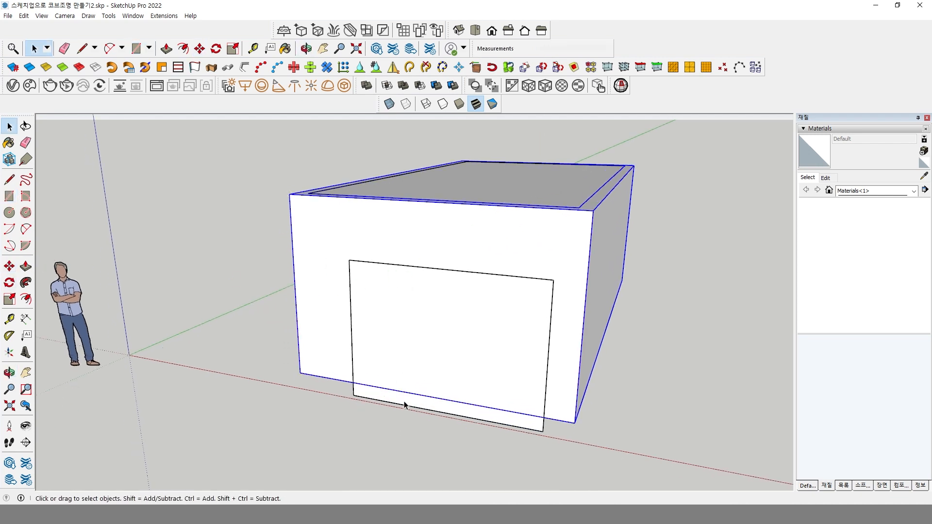
double_click(403, 405)
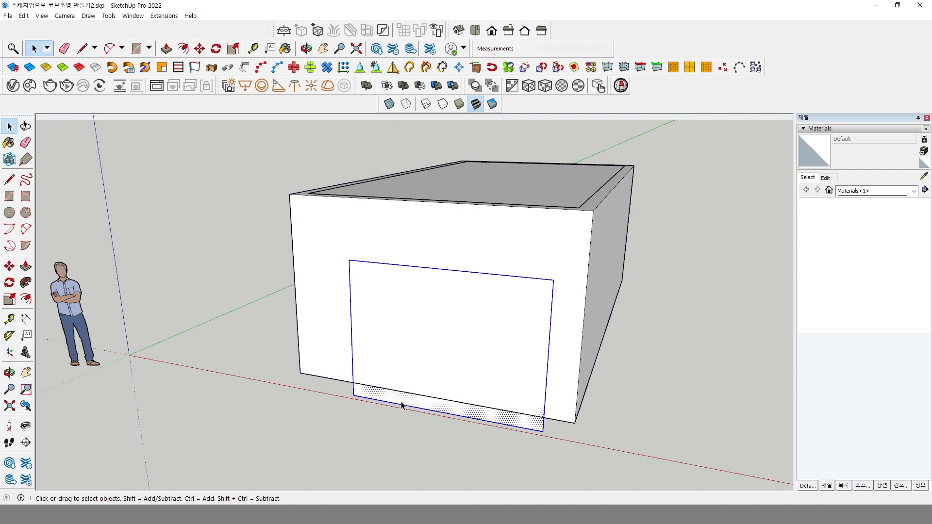
left_click(9, 266)
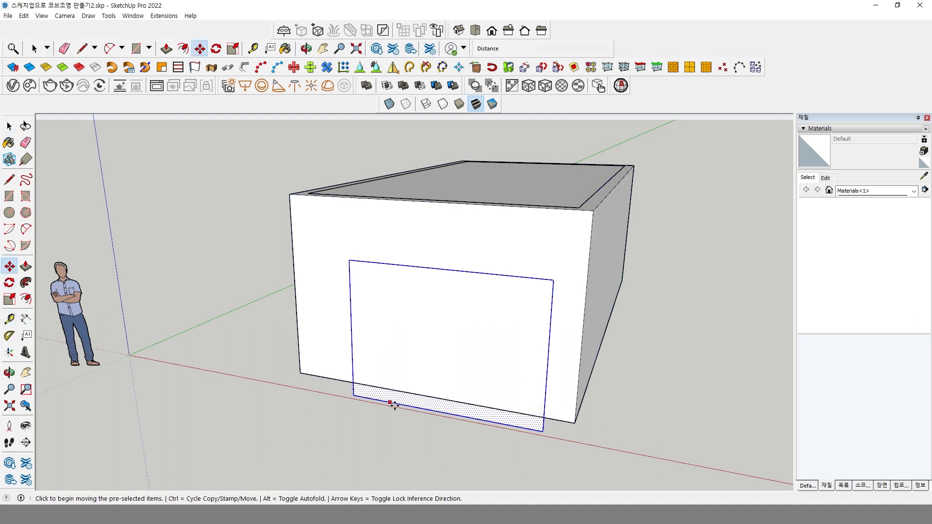
left_click(442, 412)
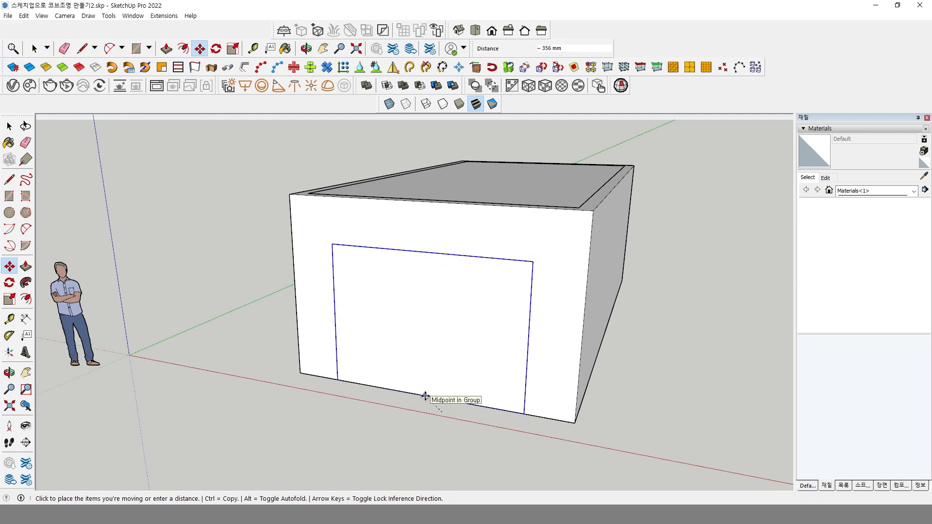
left_click(422, 396)
Step: Turn on the X-Ray display and move the window rectangle straight up 200 mm to the level of the floor's top
left_click(389, 104)
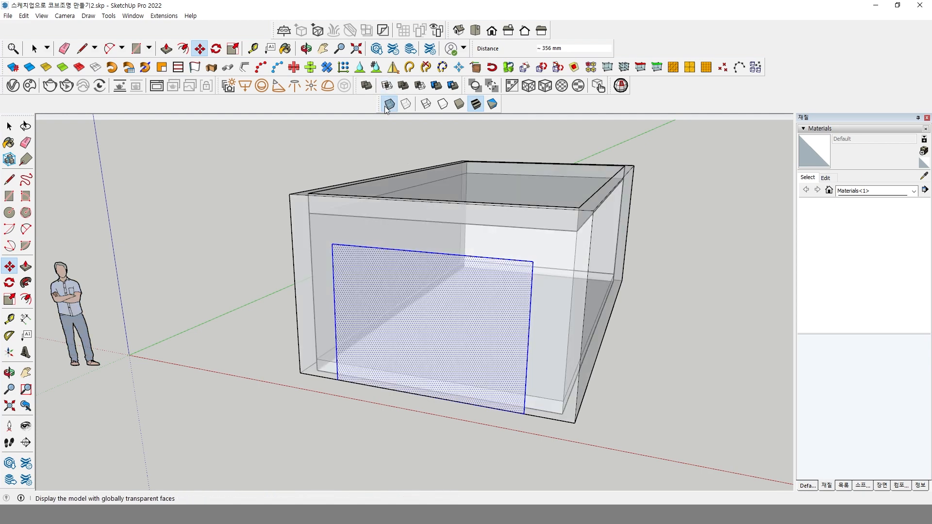
middle_click_drag(521, 347, 497, 255)
scroll(528, 393, "up", 1)
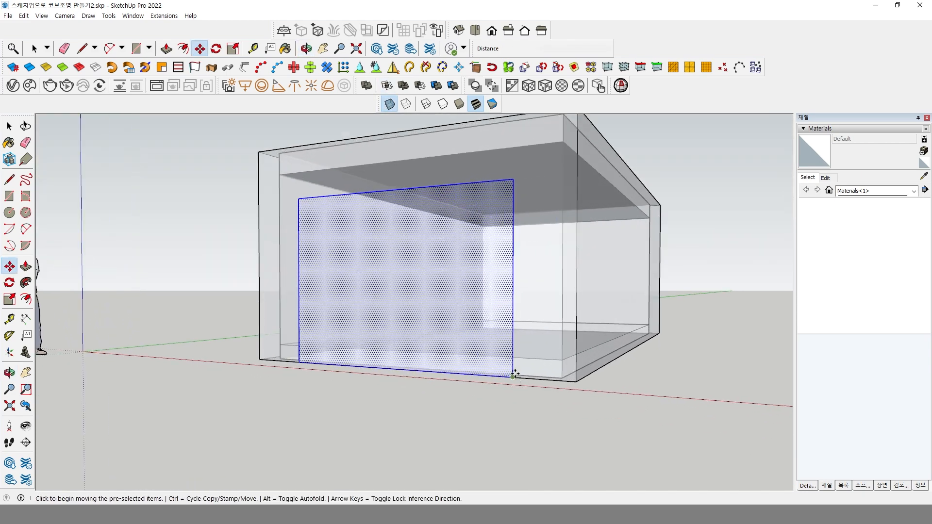
left_click(513, 376)
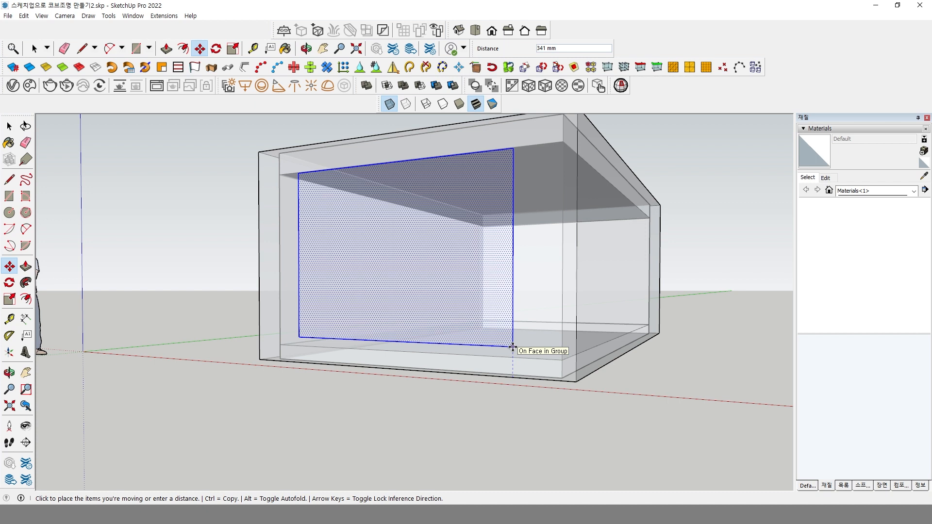
left_click(561, 359)
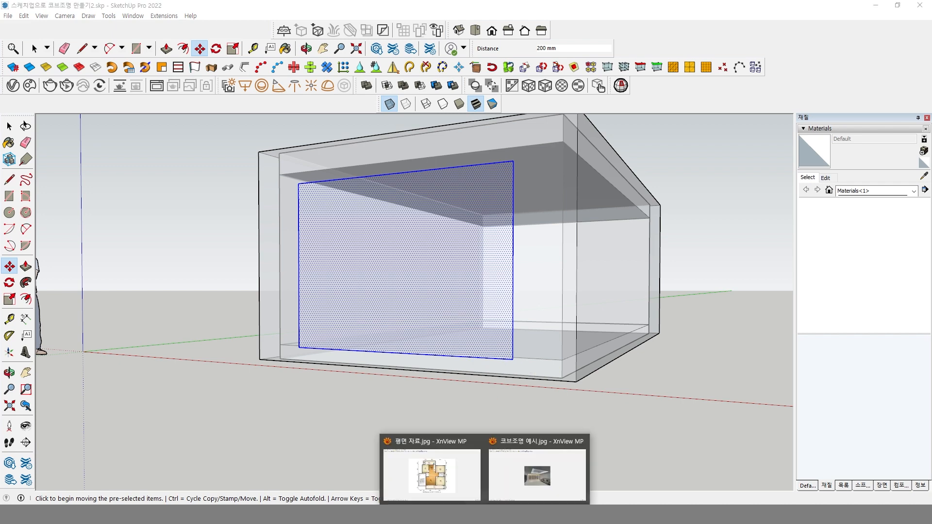
Step: Switch to XnView MP to examine the window in the cove lighting reference photo, and return to SketchUp
left_click(541, 468)
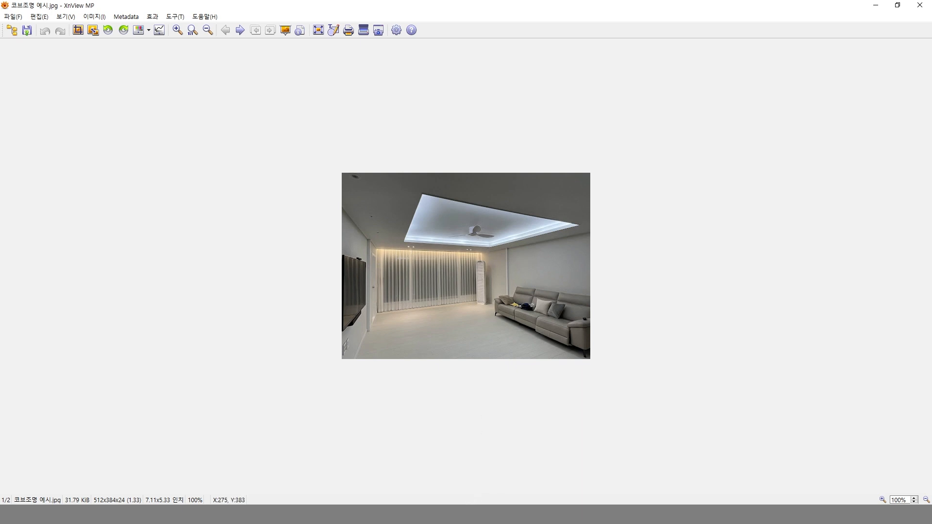
mouse_move(462, 513)
left_click(584, 481)
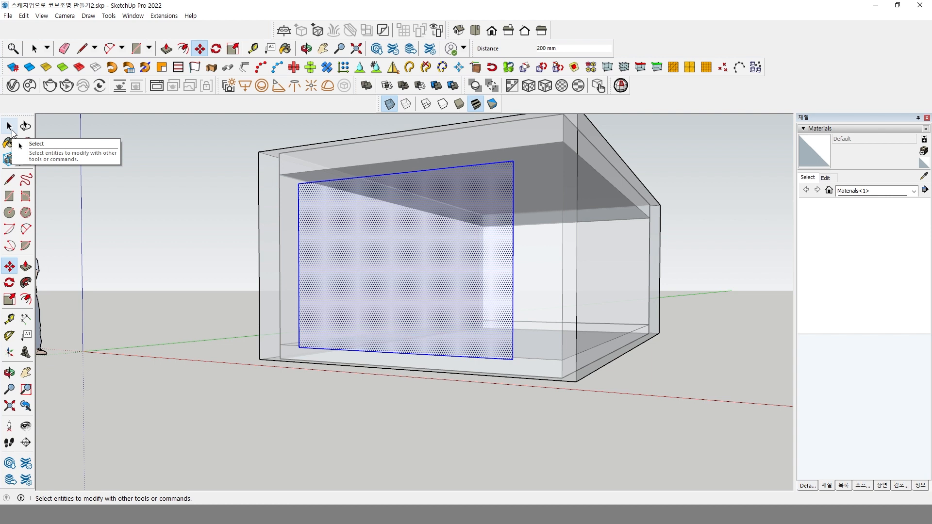
Step: Raise the window rectangle another 10 mm along the blue axis and turn off the X-Ray display
left_click(560, 361)
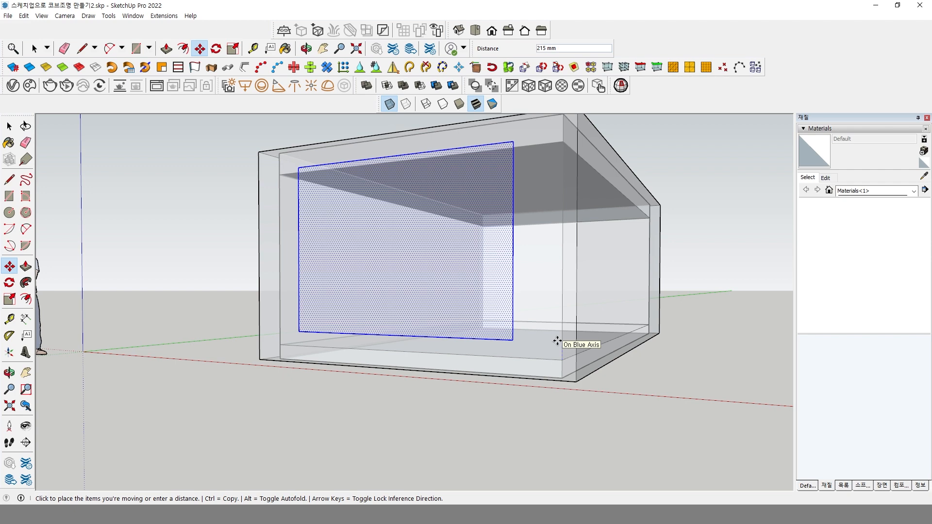
key("Return")
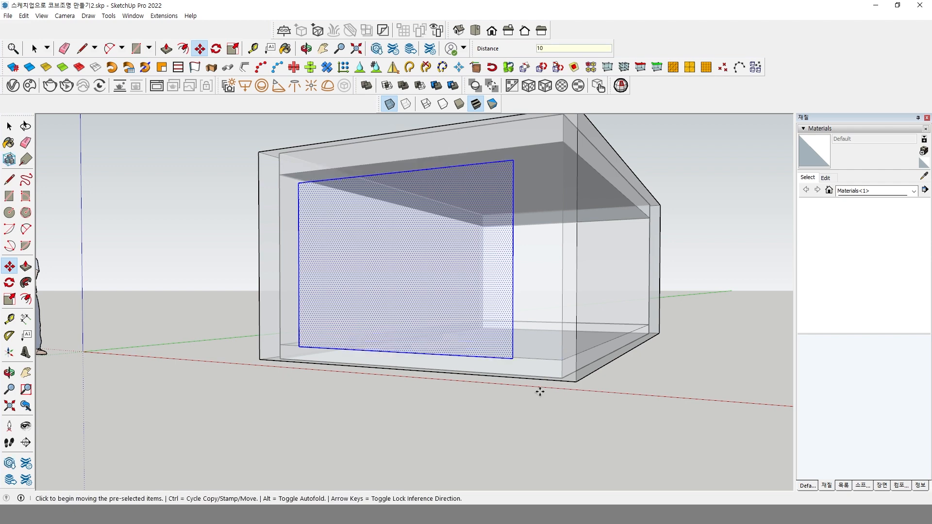
mouse_move(538, 390)
middle_mouse_down()
mouse_move(553, 354)
mouse_move(534, 395)
mouse_move(466, 391)
mouse_move(480, 347)
middle_mouse_up()
middle_click_drag(488, 316, 502, 344)
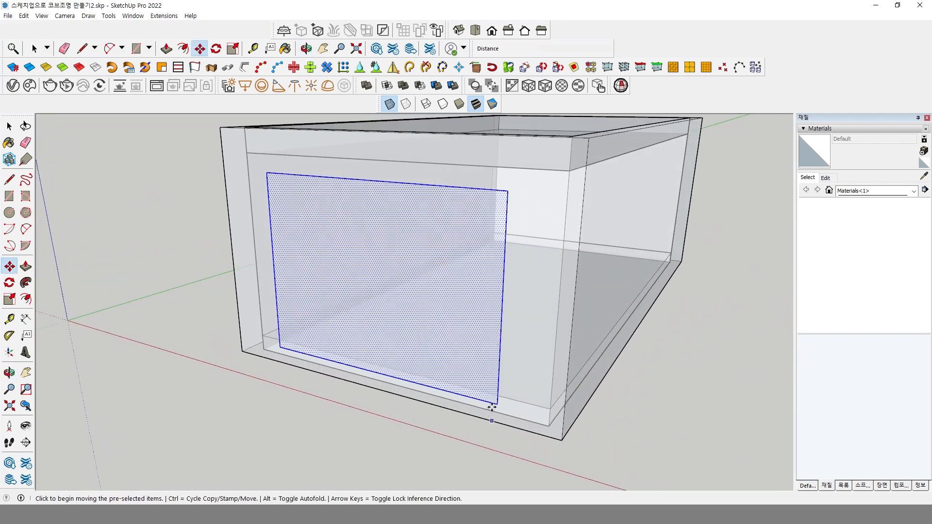
middle_click_drag(496, 382, 474, 384)
scroll(510, 388, "up", 2)
scroll(504, 342, "down", 3)
left_click(389, 103)
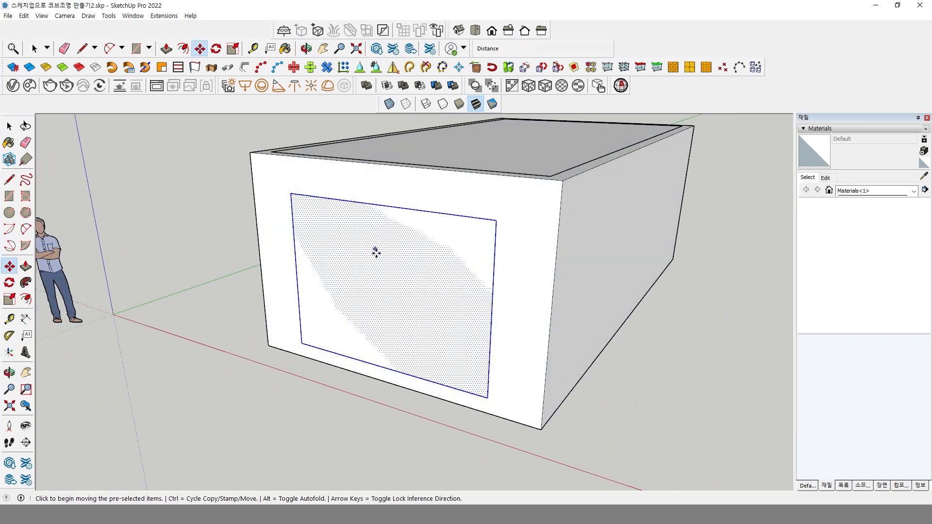
Step: Cut the window rectangle and paste it in place inside the walls group
key("Delete")
key("space")
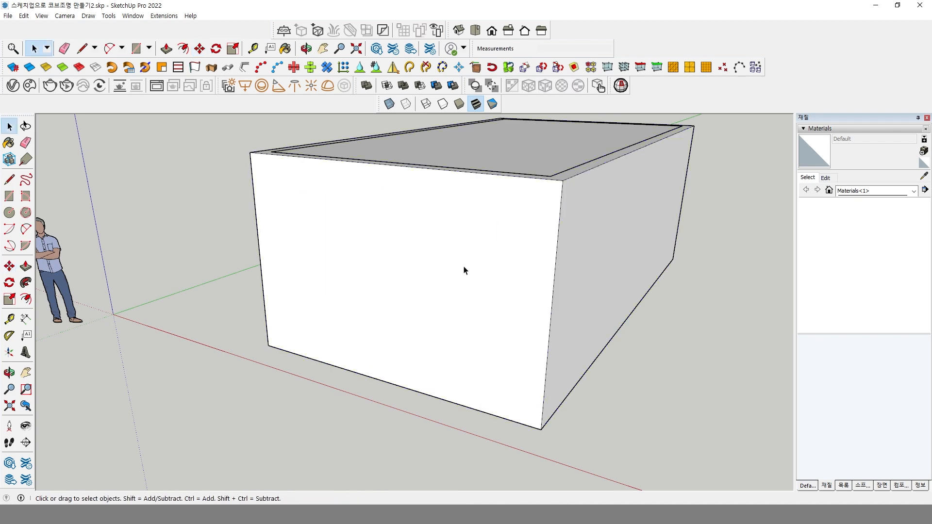
double_click(456, 282)
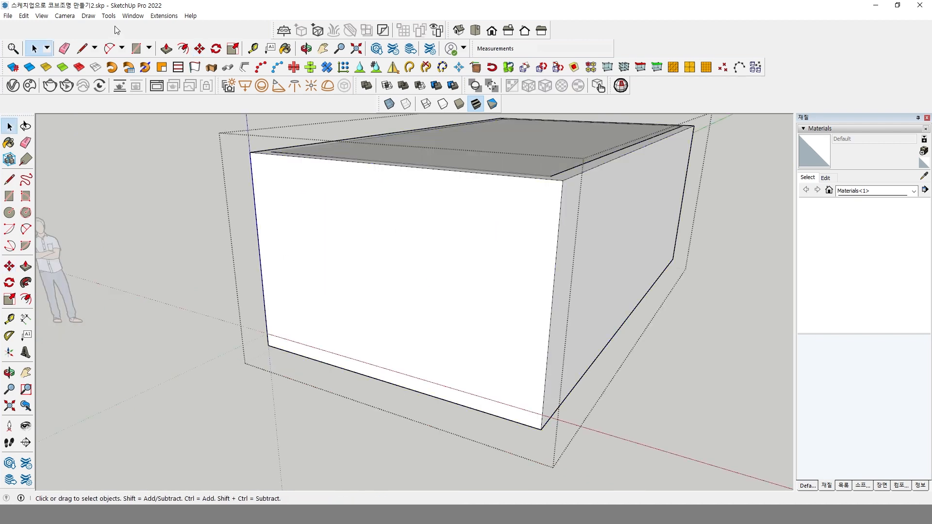
left_click(23, 16)
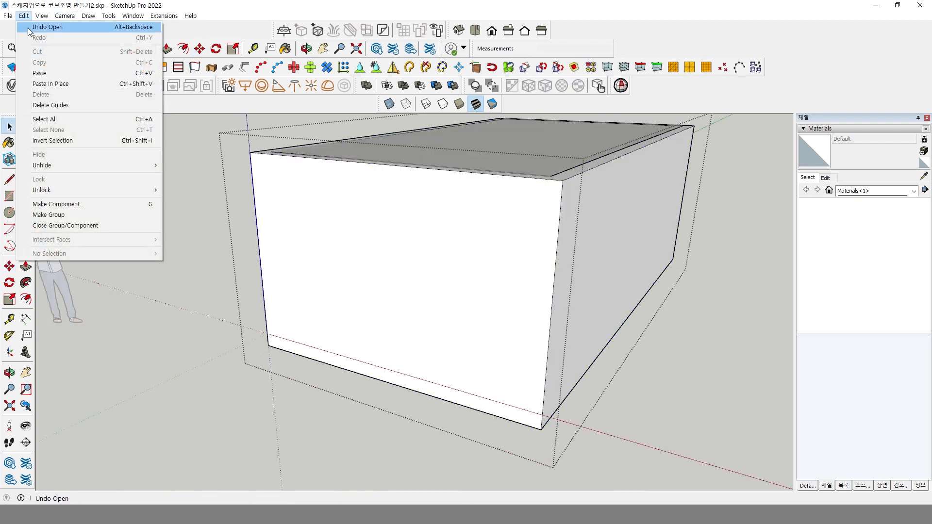
left_click(75, 83)
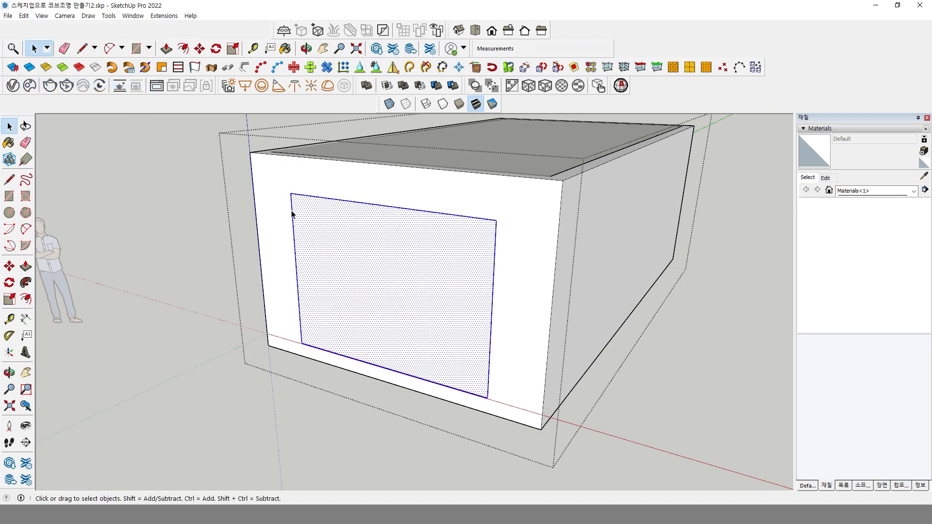
Step: Push the window rectangle's face 200 mm inward through the wall to cut the window opening
left_click(26, 266)
middle_click_drag(343, 265, 310, 343)
left_click(408, 337)
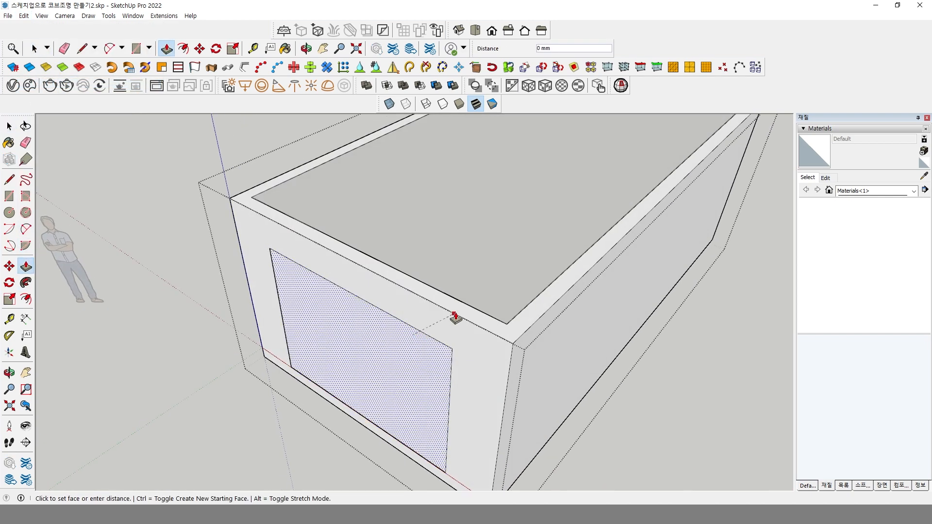
type("200")
key("Return")
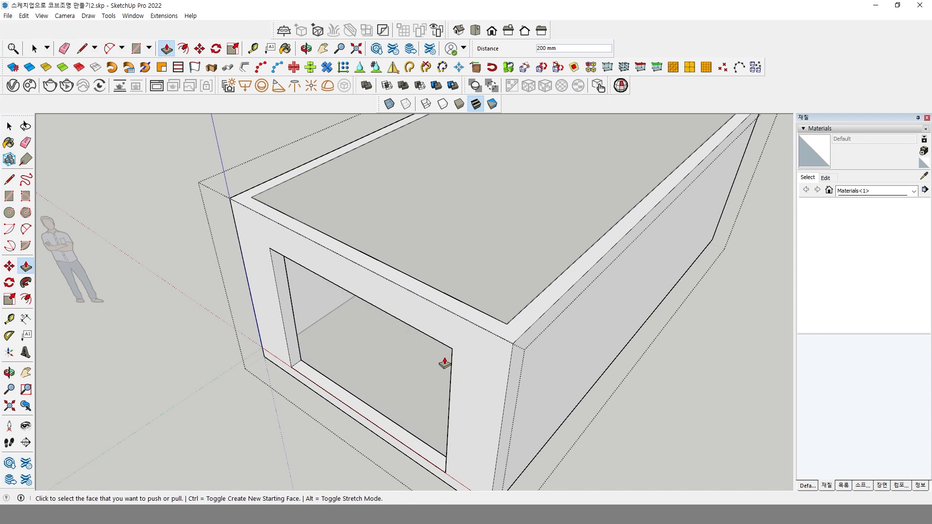
Step: Outside the walls group, draw a rectangle covering the window opening corner to corner and make it a separate group
middle_click_drag(444, 363, 534, 282)
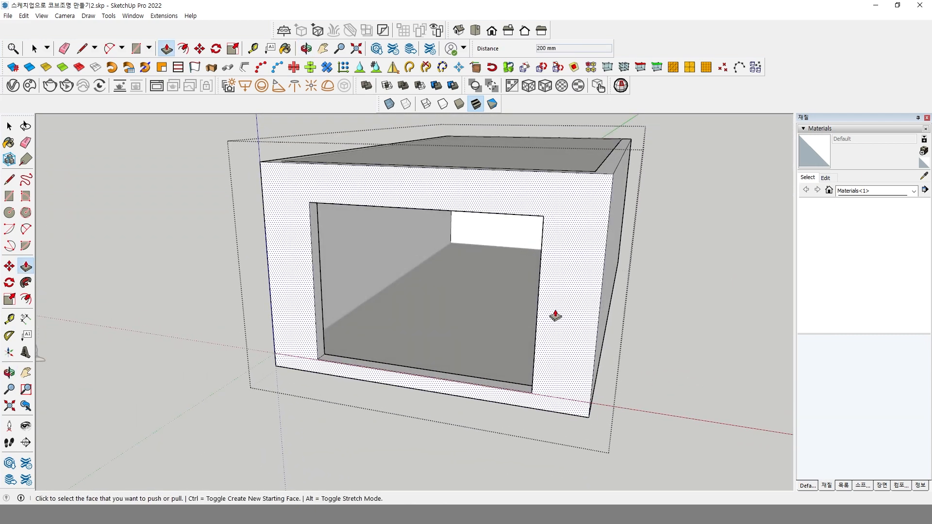
key("space")
left_click(675, 315)
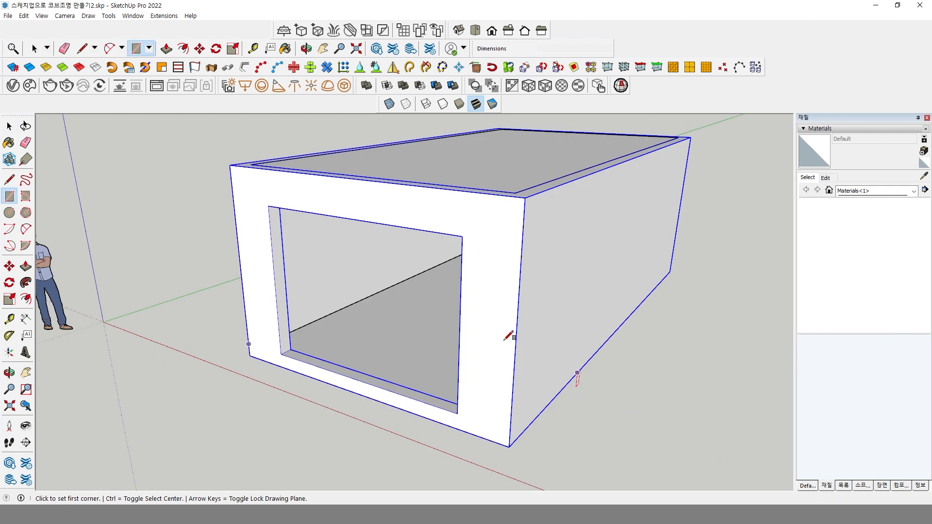
left_click(268, 205)
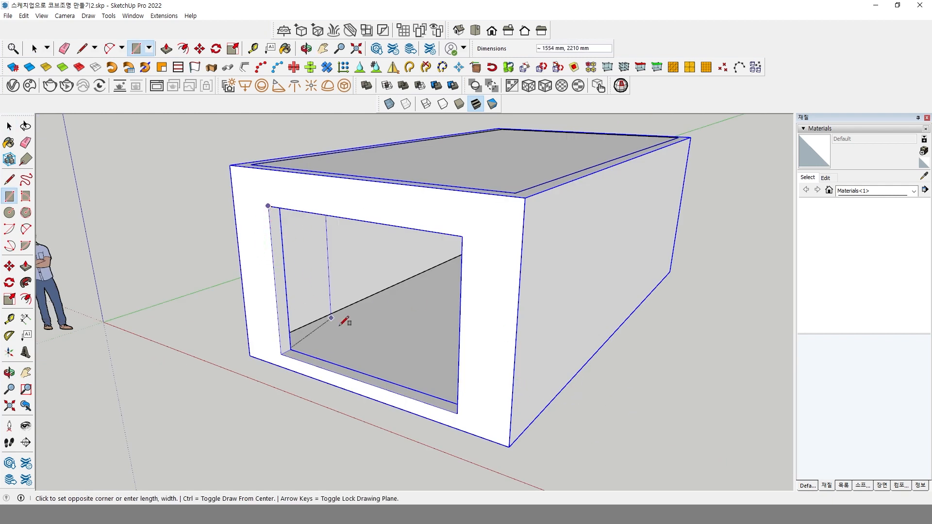
left_click(458, 412)
key("space")
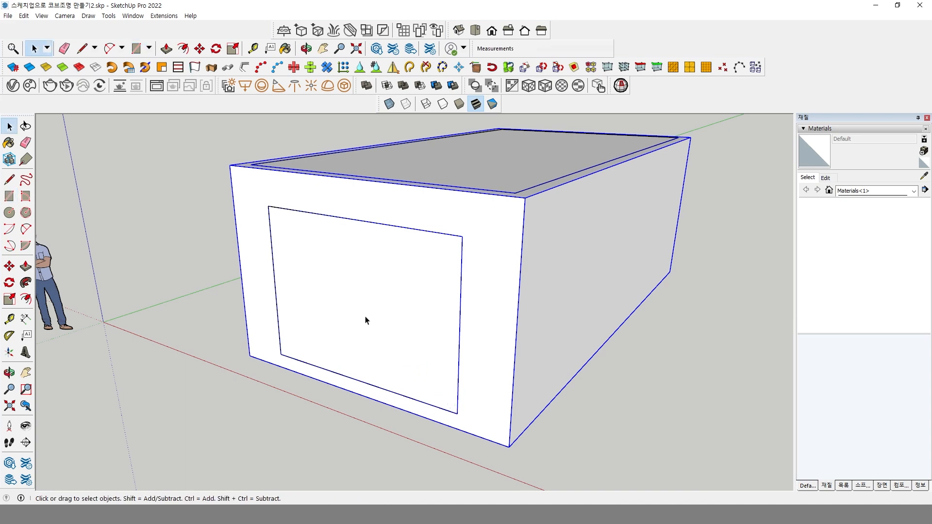
left_click(359, 306)
right_click(360, 306)
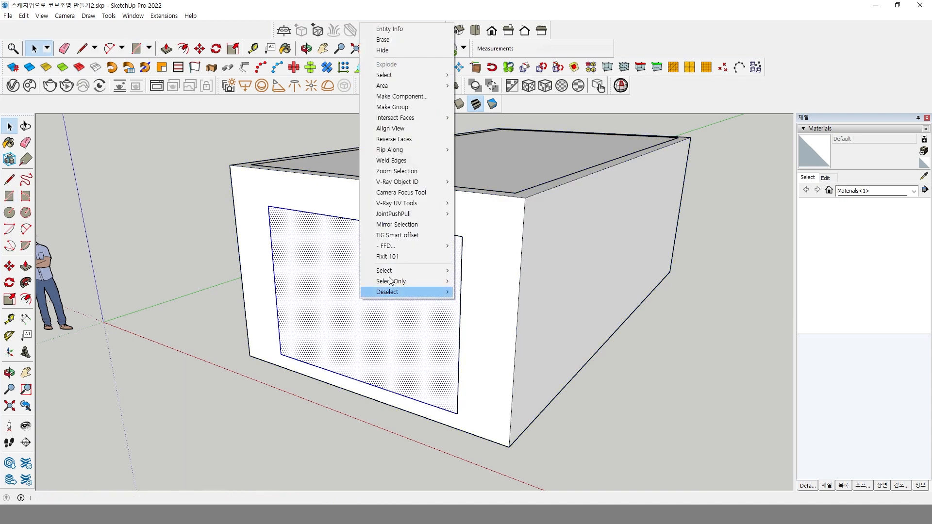
left_click(409, 107)
Step: Open the window rectangle's group and extrude its face 200 mm outward from the wall
double_click(381, 327)
left_click(25, 266)
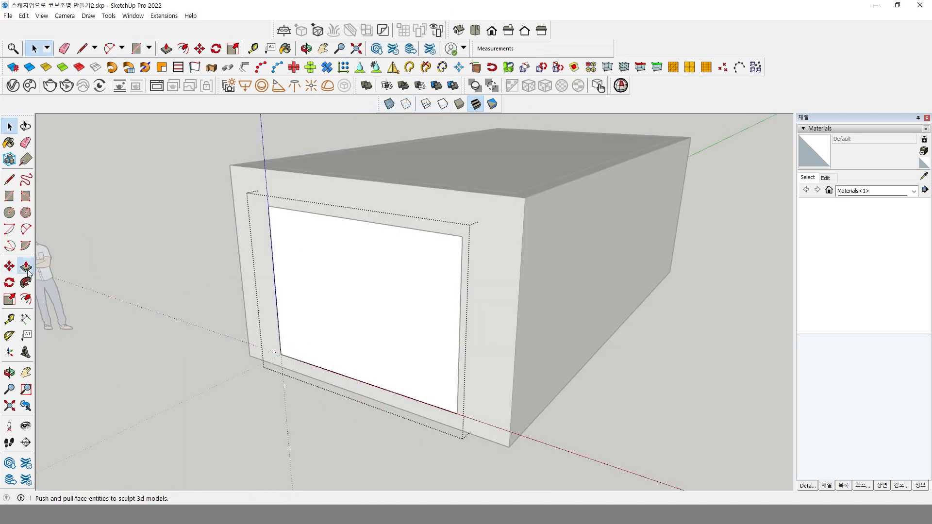
left_click(441, 312)
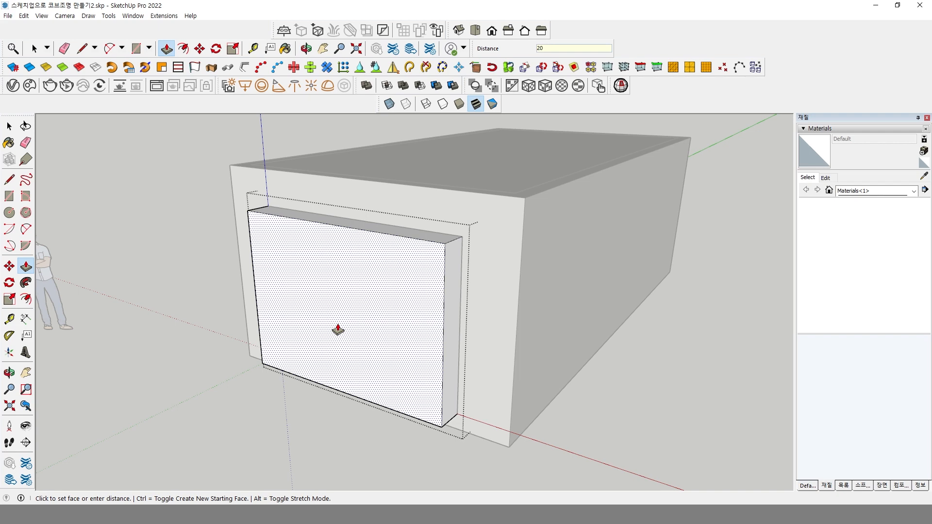
key("Return")
key("space")
Step: Offset the front face's outline of the window block 40 mm inward
key("f")
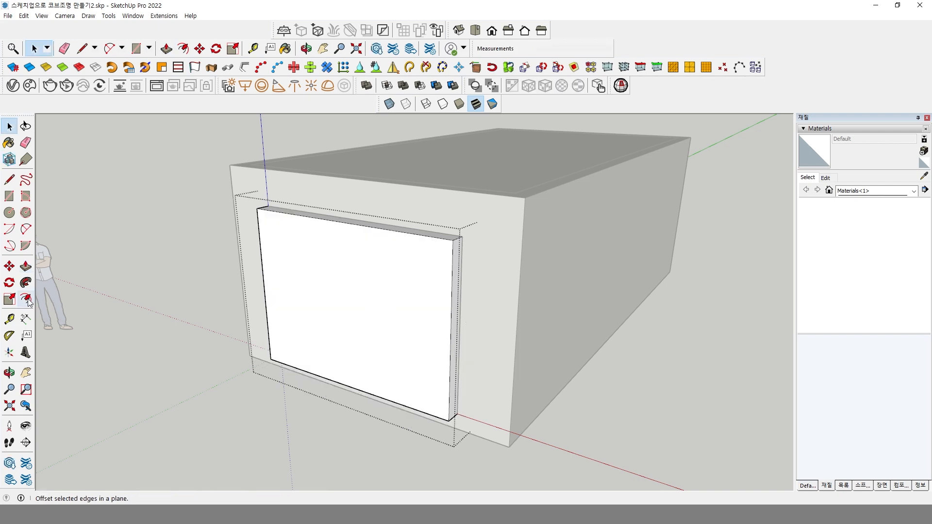
left_click(321, 219)
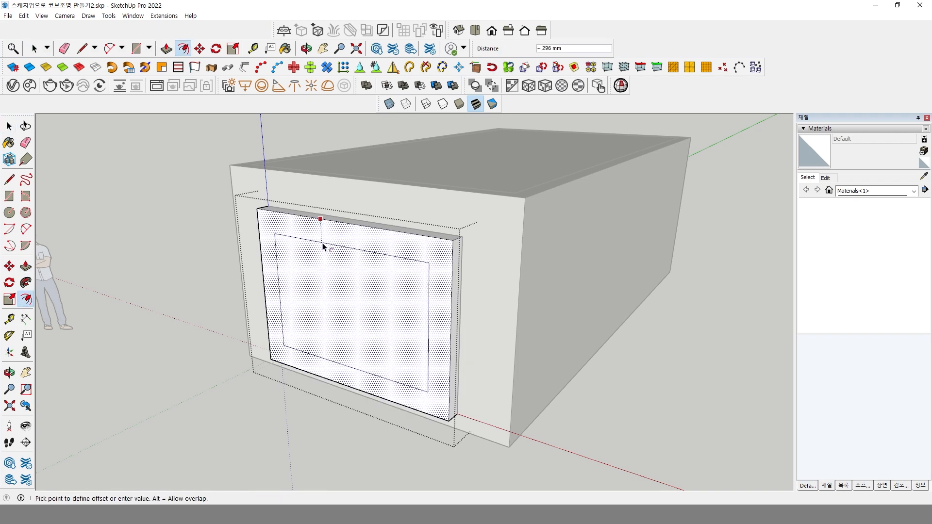
type("4")
key("Return")
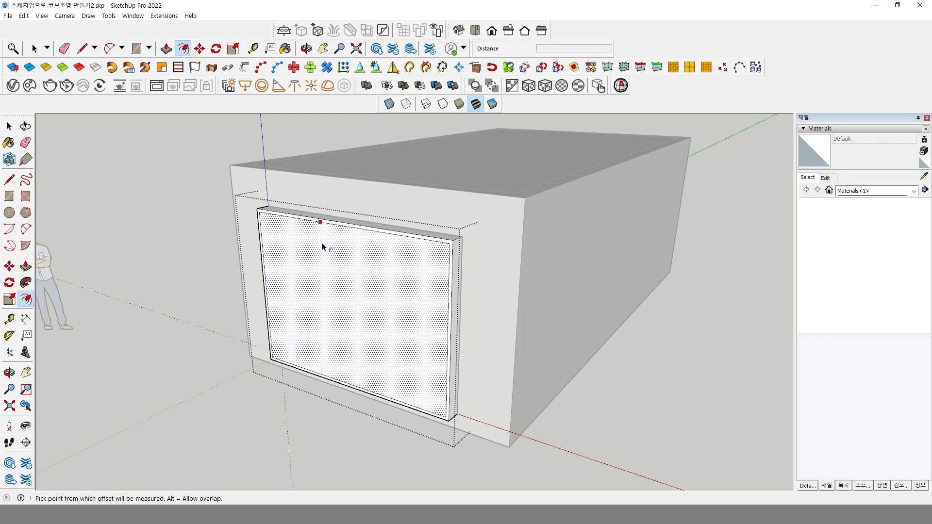
key("space")
Step: Push the inner face through the window block to leave a hollow frame, and close the group
key("p")
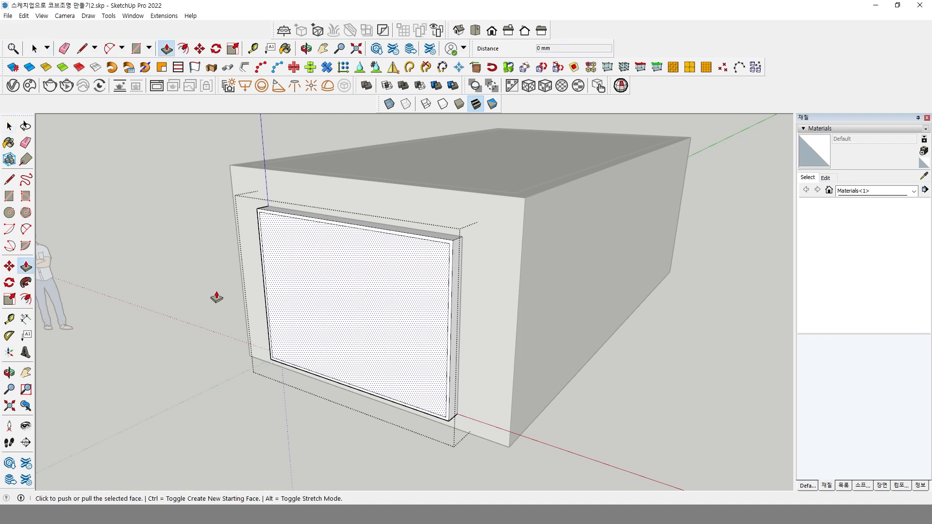
double_click(389, 264)
key("space")
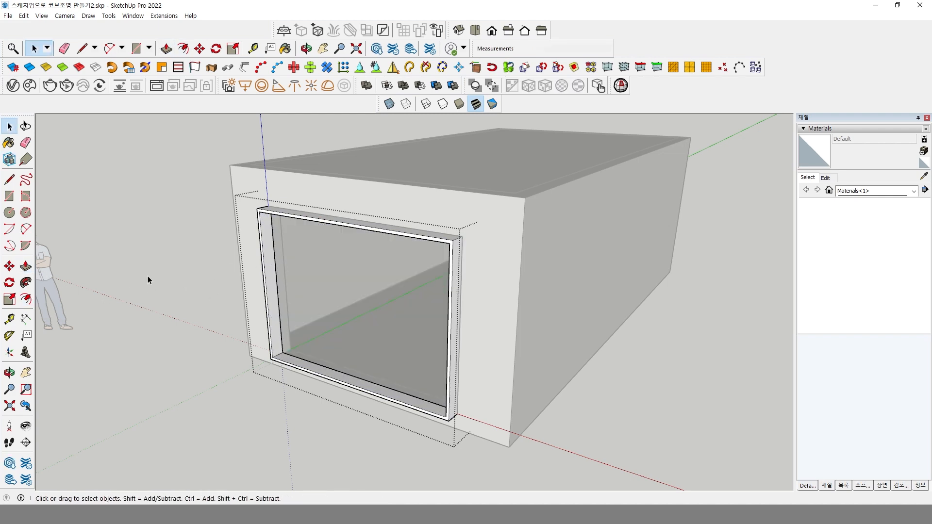
left_click(148, 277)
Step: Draw a rectangle over the left half of the window frame's opening, up to its midpoint, and group it
scroll(354, 228, "up", 1)
left_click(355, 228)
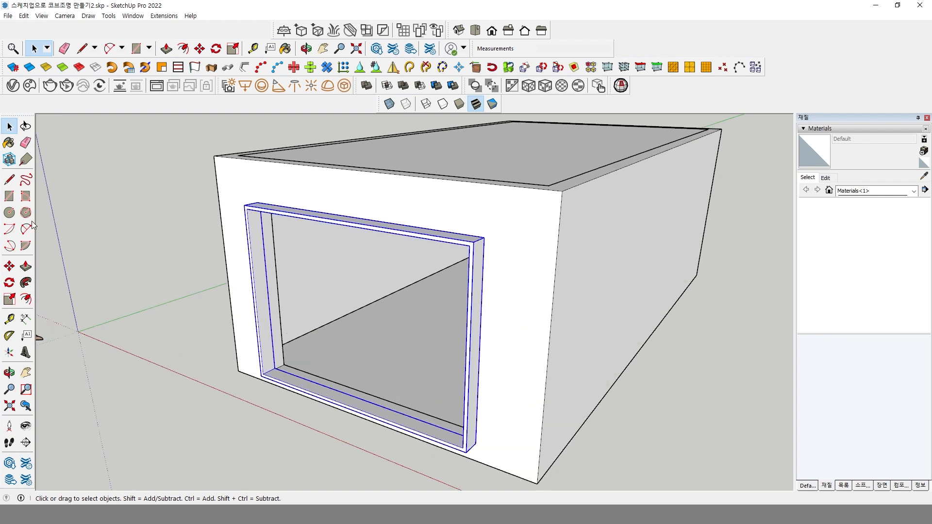
left_click(10, 195)
left_click(247, 208)
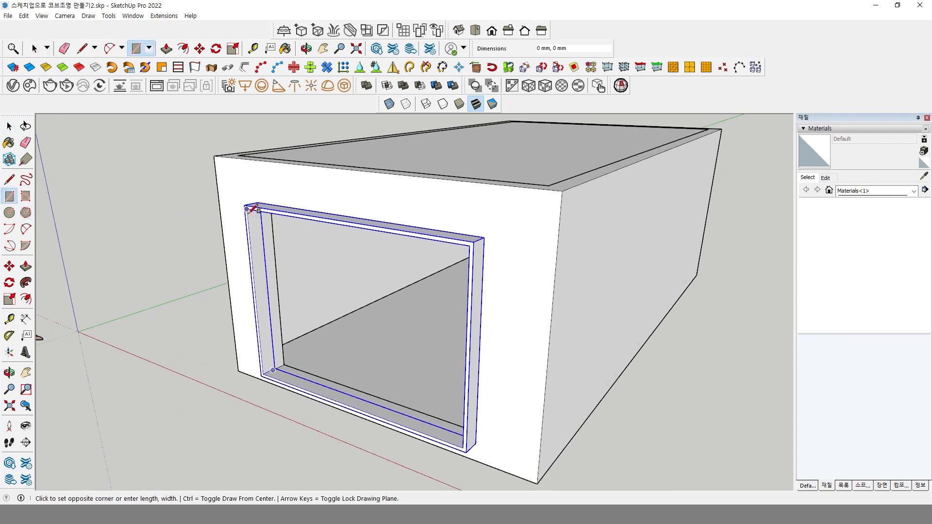
left_click(353, 405)
key("space")
left_click(304, 300)
right_click(302, 299)
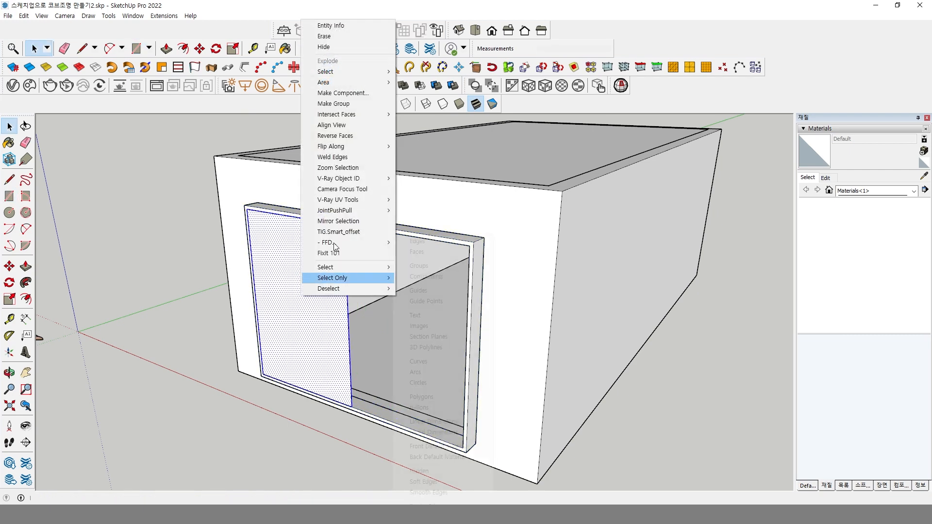
left_click(354, 103)
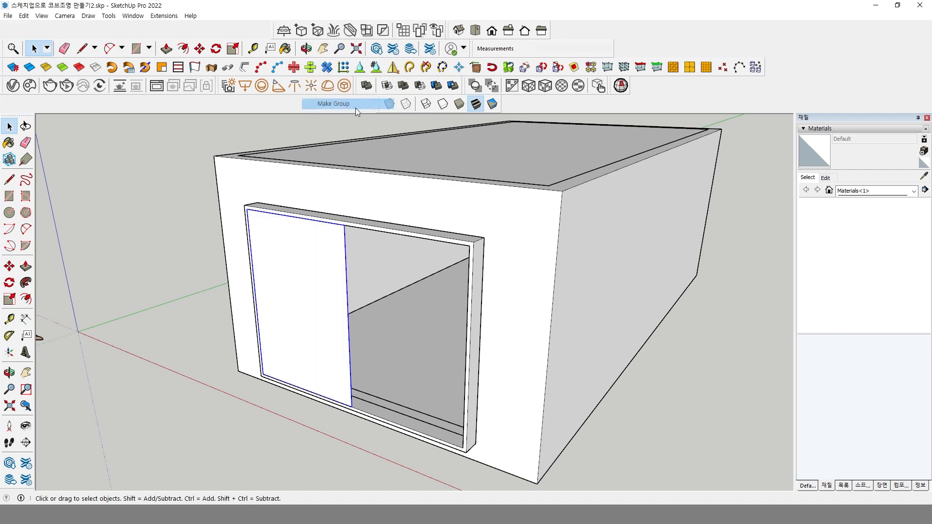
Step: Open the half-window rectangle's group and extrude its face 40 mm outward to form a sash panel
double_click(308, 300)
scroll(194, 313, "up", 1)
left_click(26, 267)
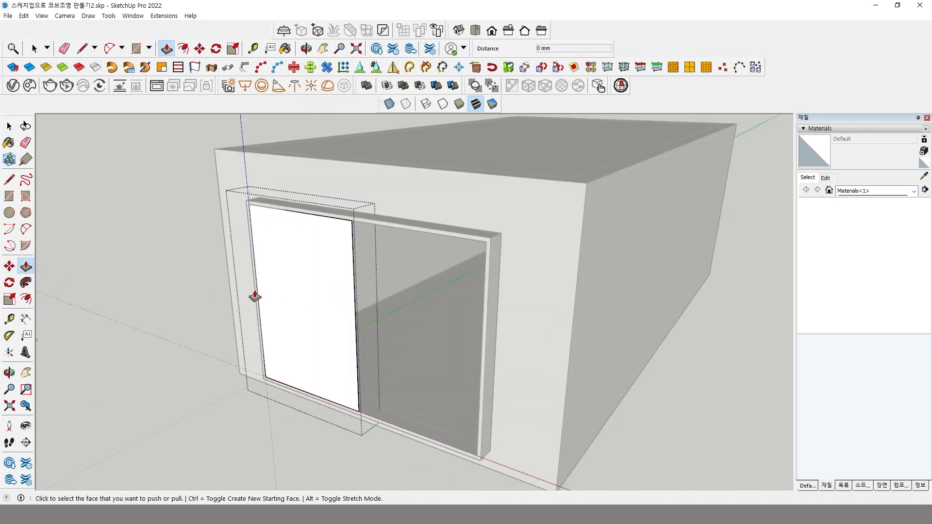
left_click(256, 296)
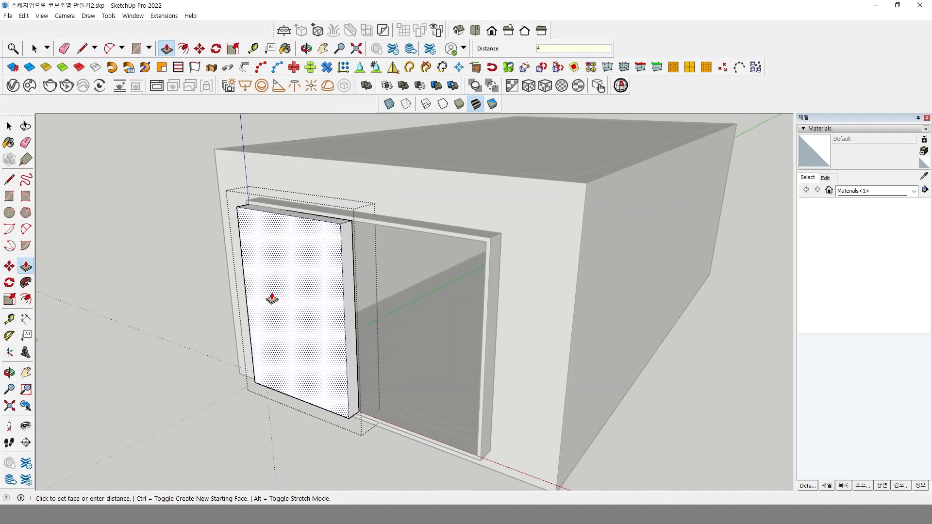
key("Return")
key("space")
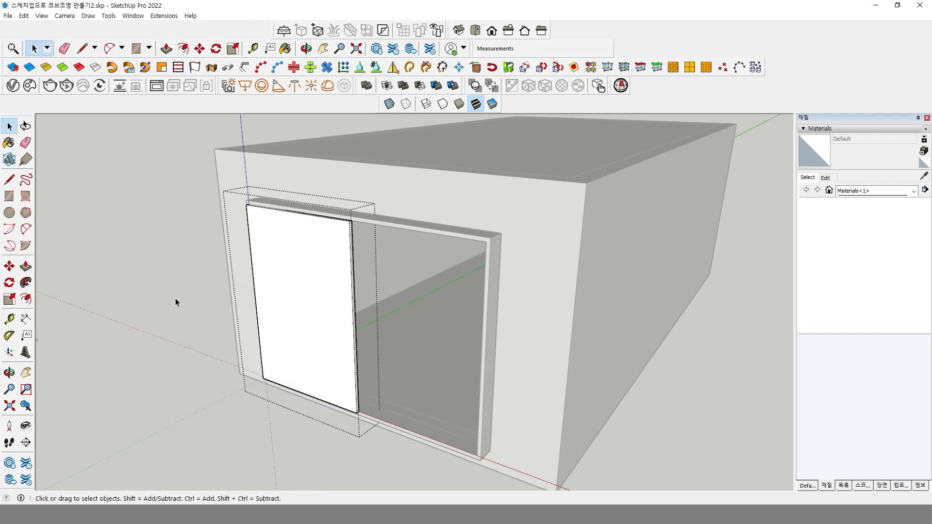
left_click(26, 299)
left_click(322, 219)
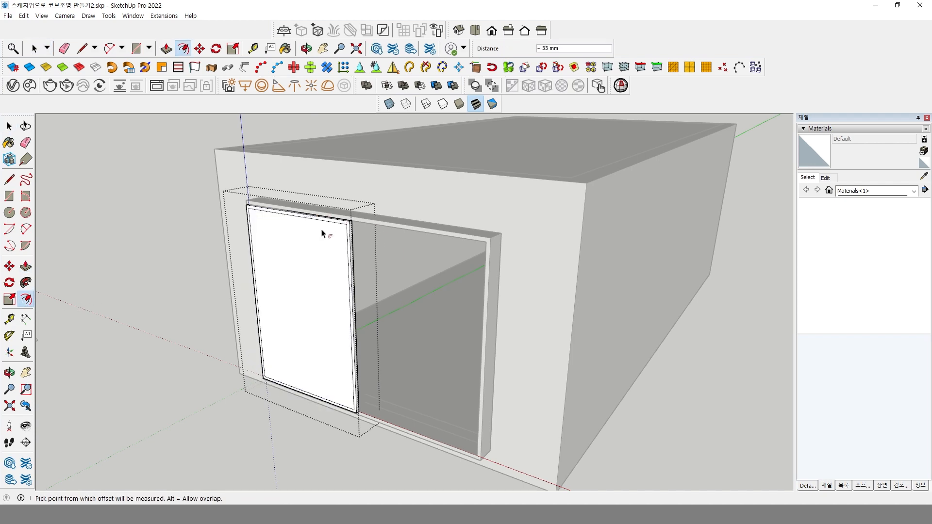
left_click(331, 227)
left_click(331, 228)
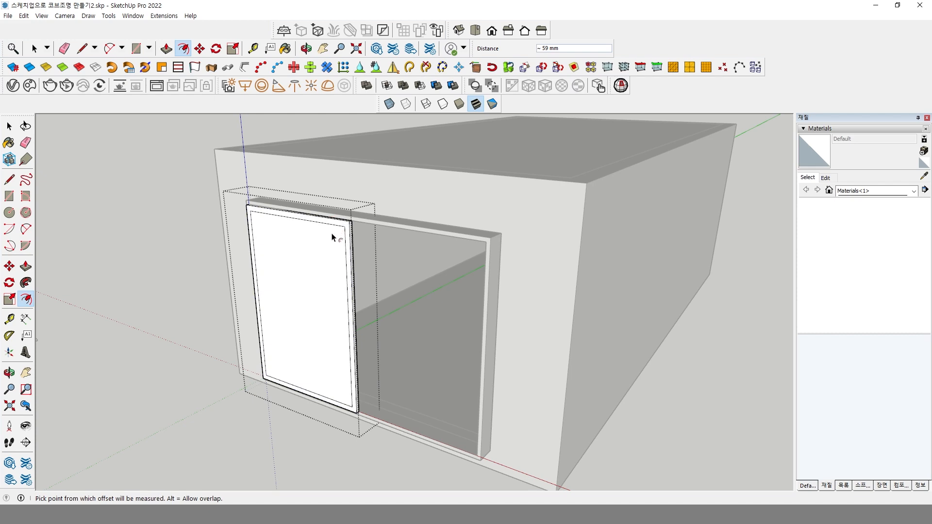
key("ctrl+z")
Step: Offset the sash panel's front outline 80 mm inward
left_click(334, 221)
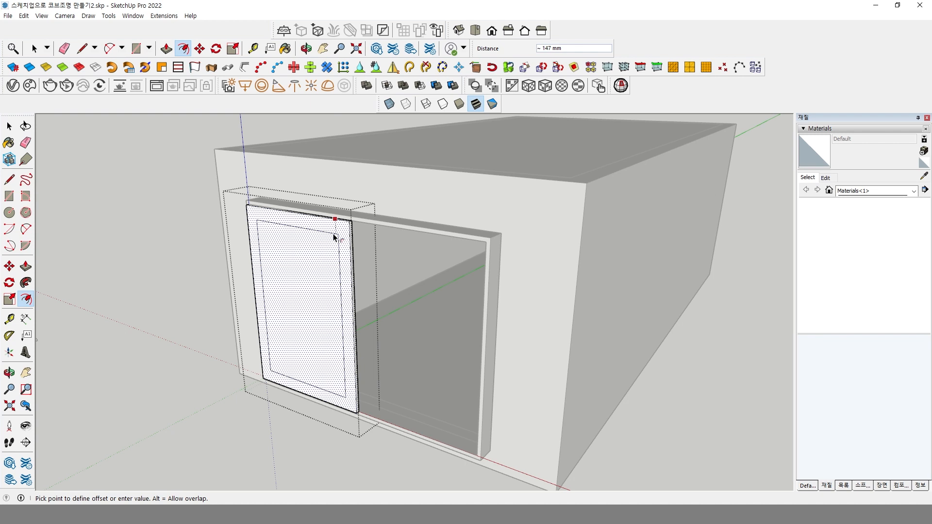
key("Return")
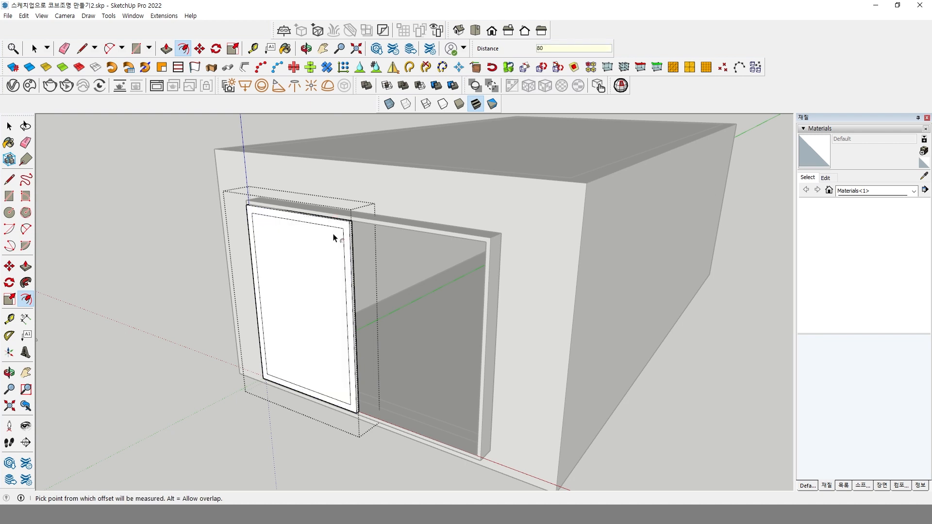
key("space")
Step: Push the sash panel's inner face back 40 mm to hollow it out, and close the group
left_click(25, 266)
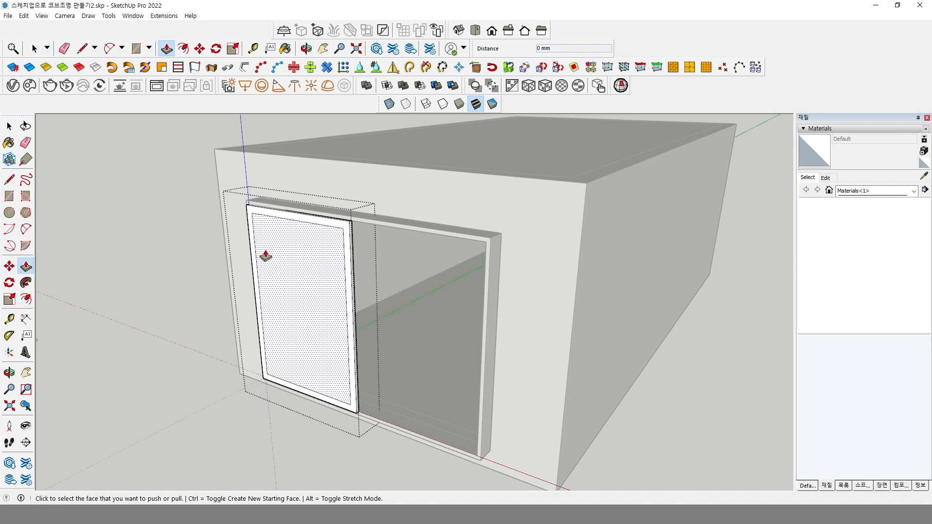
left_click(306, 257)
scroll(356, 229, "up", 3)
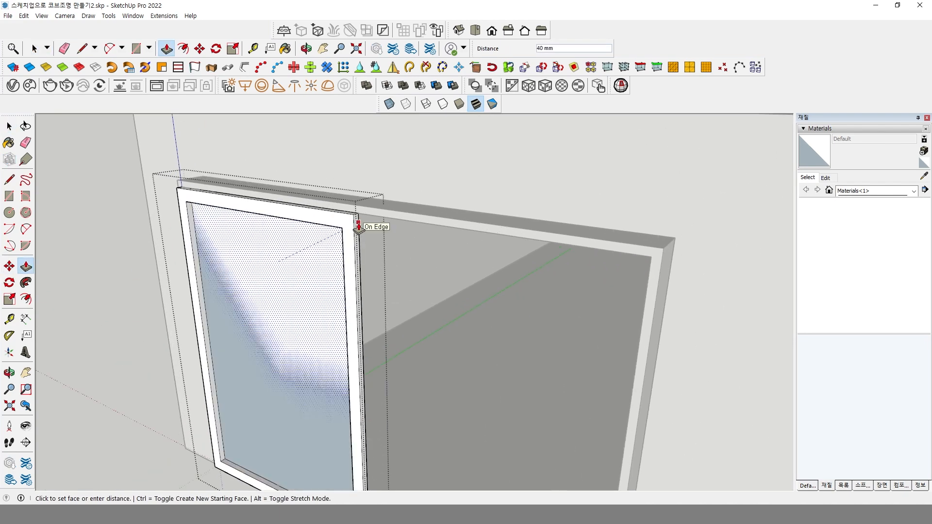
left_click(340, 230)
key("space")
left_click(68, 208)
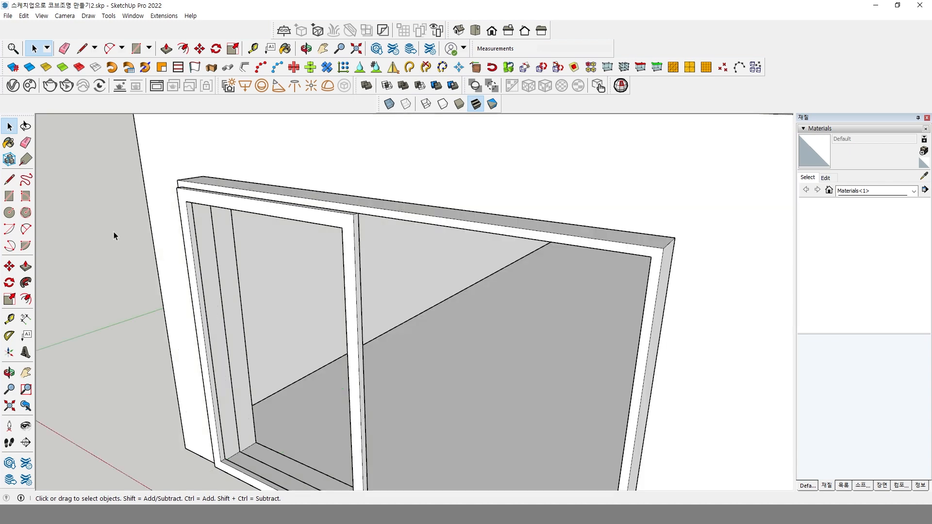
Step: Draw a rectangle filling the sash opening from corner to corner and make it a group for the glass
left_click(9, 195)
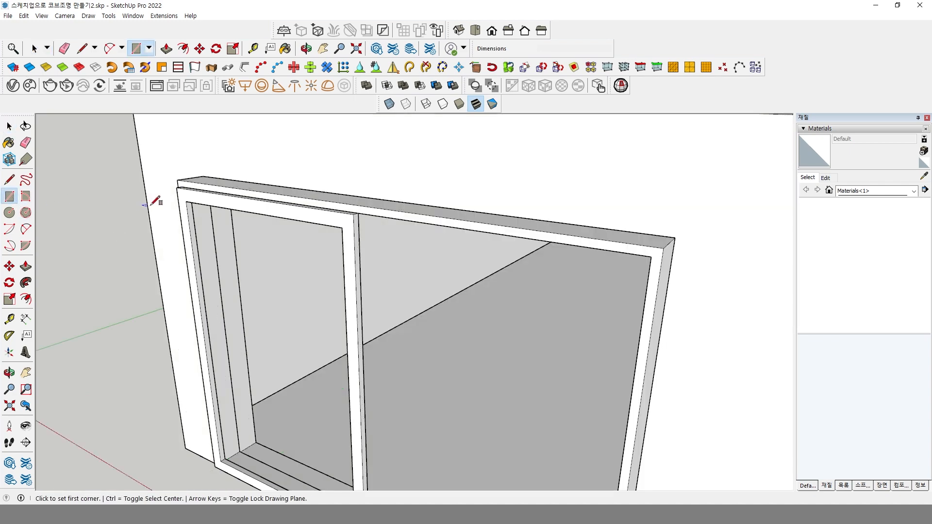
left_click(186, 202)
scroll(308, 343, "down", 3)
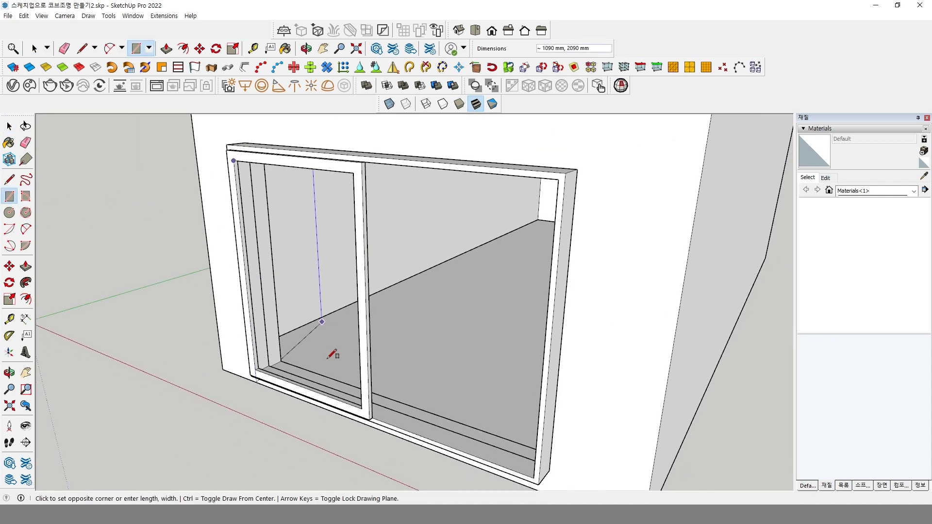
left_click(360, 406)
key("space")
right_click(308, 295)
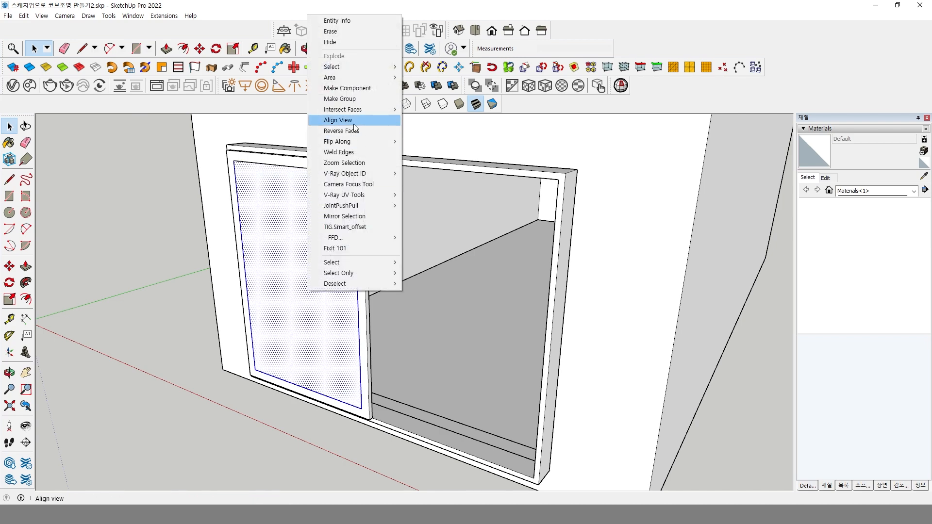
left_click(340, 98)
Step: Open the glass group, extrude its face outward into a thin pane, and close the group
double_click(325, 262)
key("m")
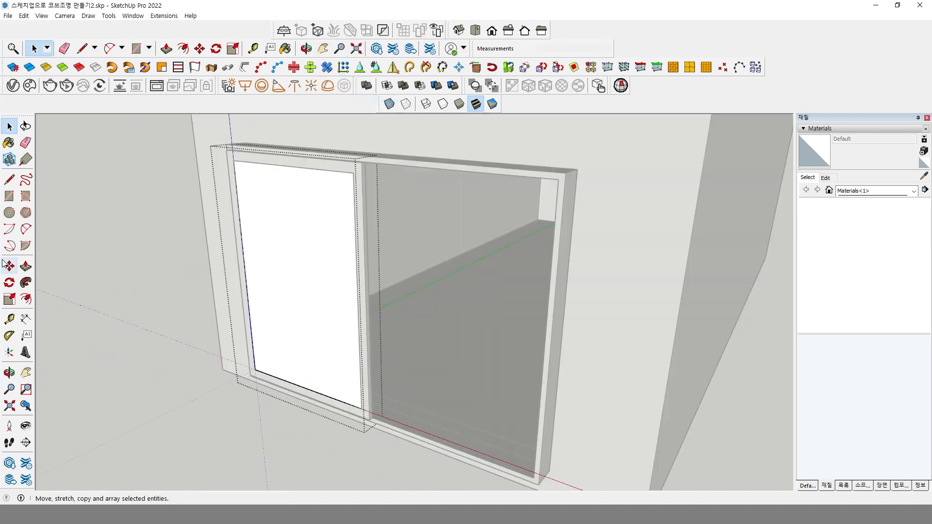
key("p")
left_click(301, 297)
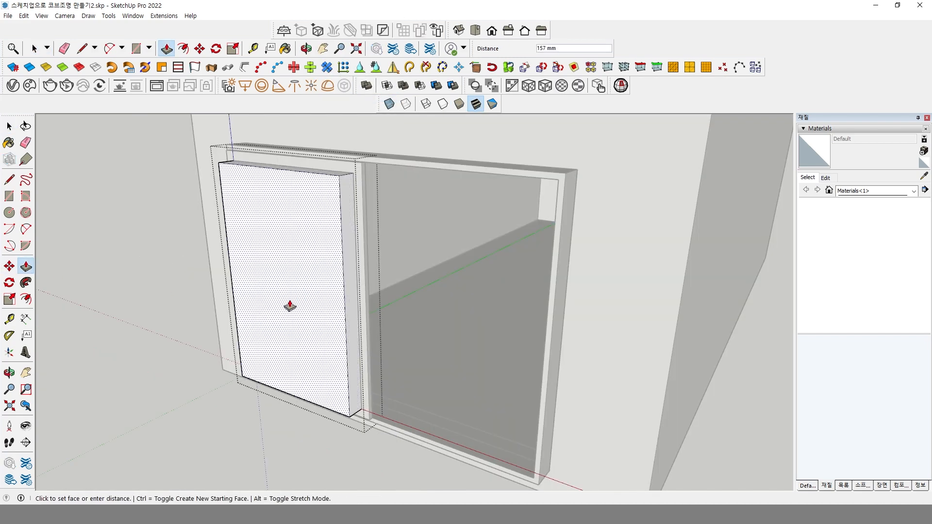
key("Return")
key("space")
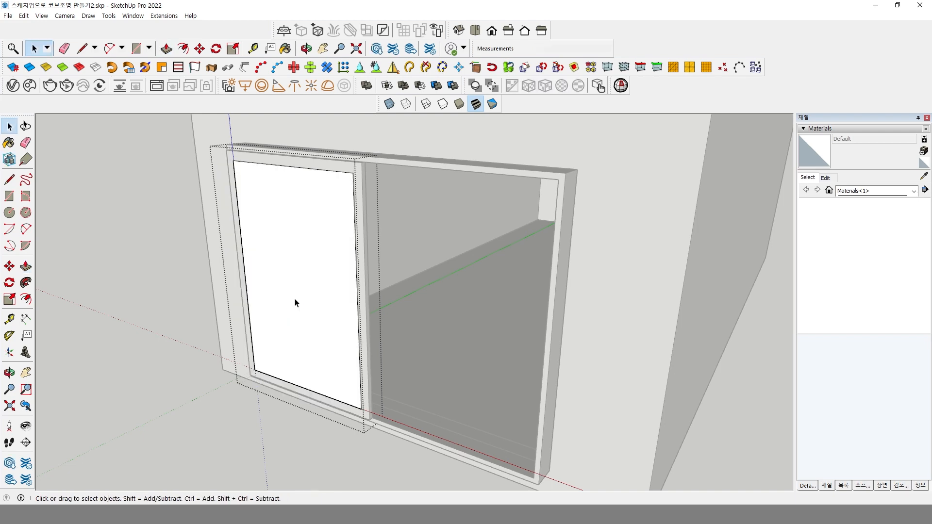
left_click(251, 403)
Step: Move the glass pane along the green axis from its top corner to set it back inside the sash frame's depth
middle_click_drag(243, 324, 315, 324)
scroll(332, 197, "up", 3)
middle_click_drag(333, 194, 345, 346, "shift")
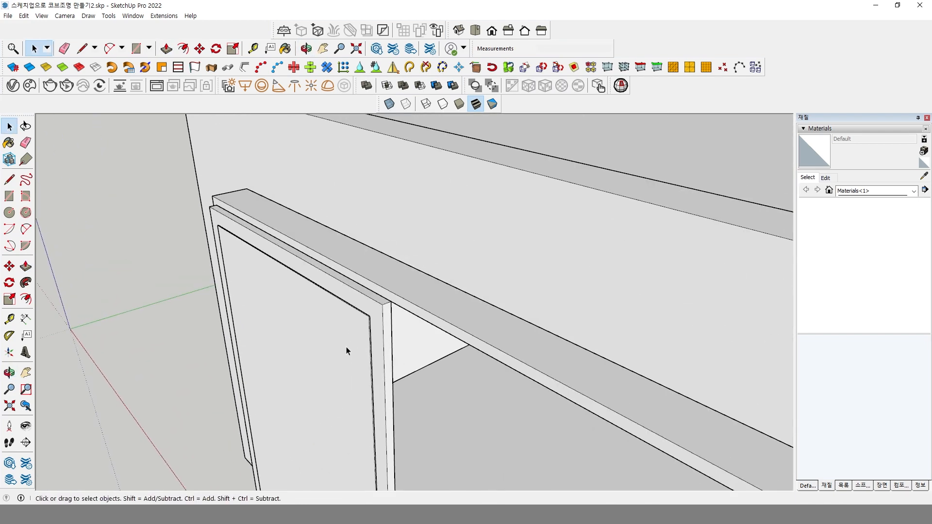
left_click(345, 347)
scroll(354, 313, "up", 5)
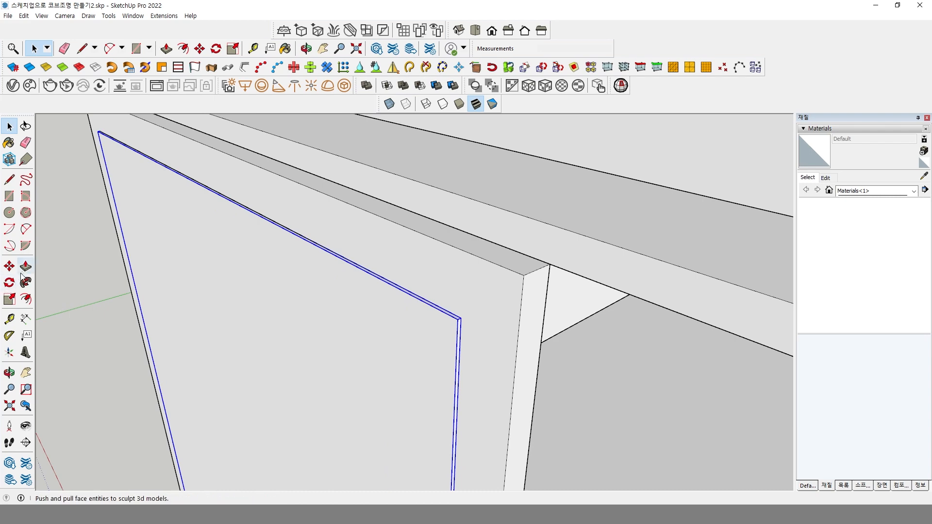
left_click(9, 266)
scroll(480, 338, "up", 3)
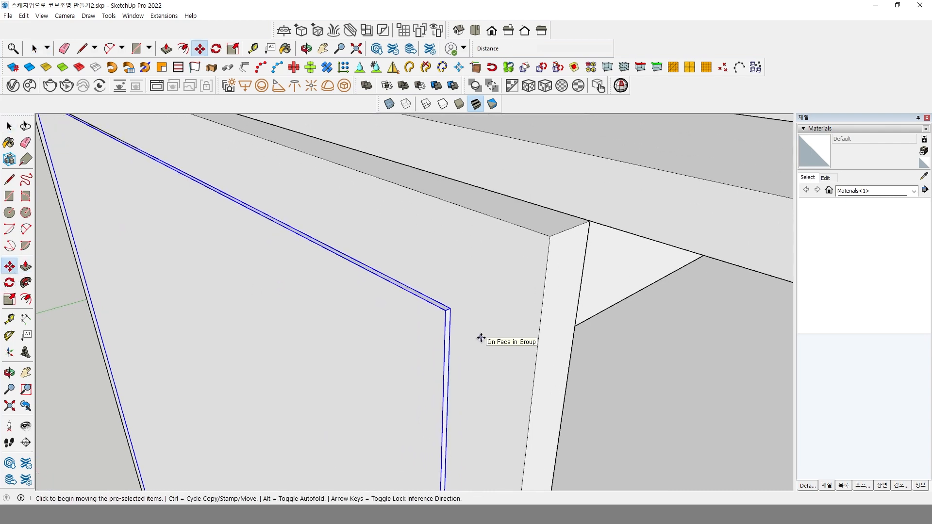
middle_click_drag(480, 339, 426, 375)
scroll(427, 375, "up", 3)
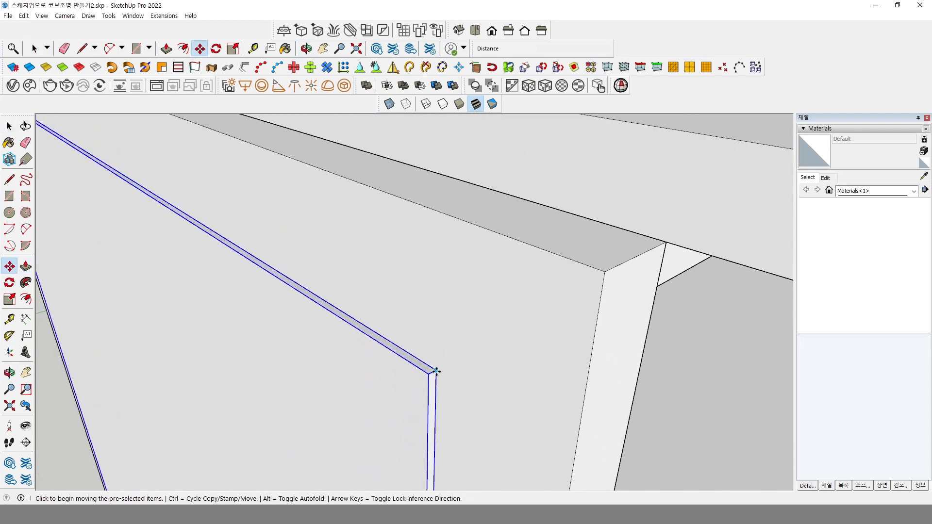
scroll(434, 372, "up", 1)
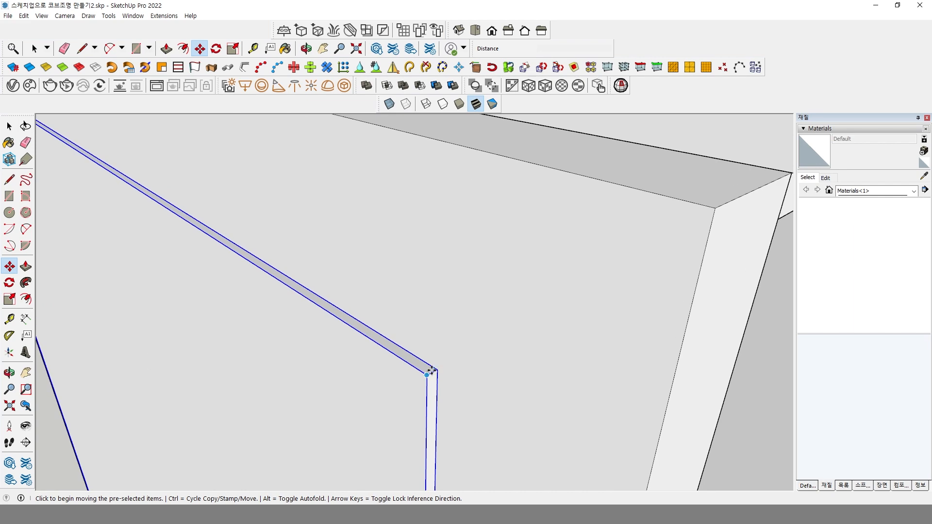
left_click(431, 372)
scroll(433, 372, "down", 4)
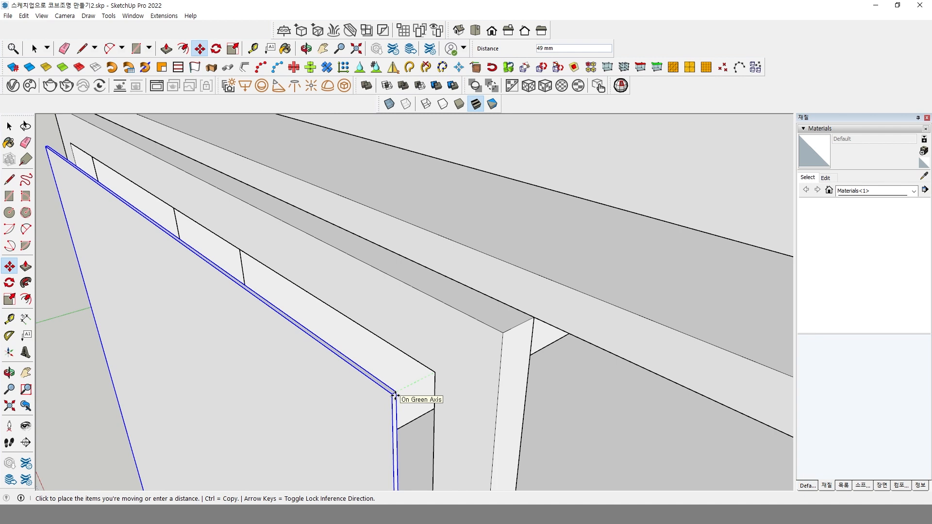
left_click(519, 320)
scroll(466, 354, "down", 3)
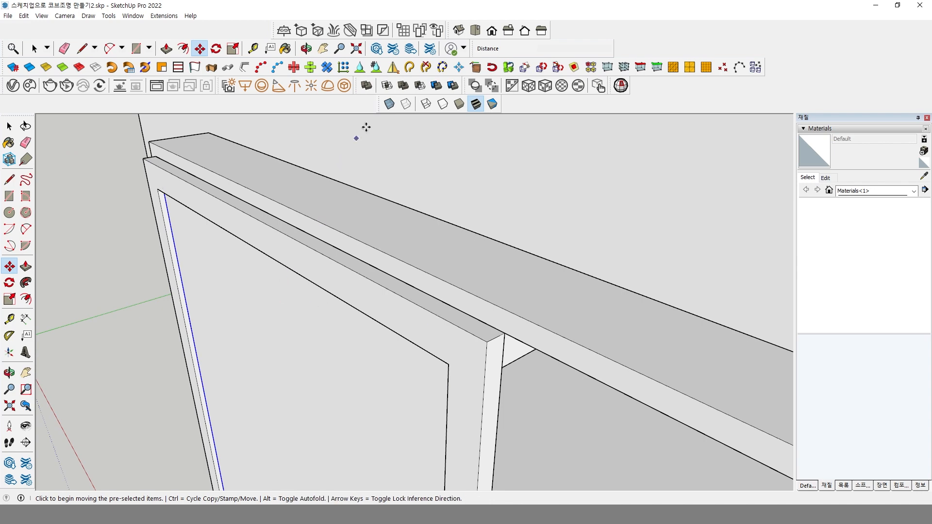
Step: Examine the glass pane's position inside the sash frame in X-ray display, and turn X-ray off again
left_click(389, 104)
middle_click_drag(379, 243, 407, 345)
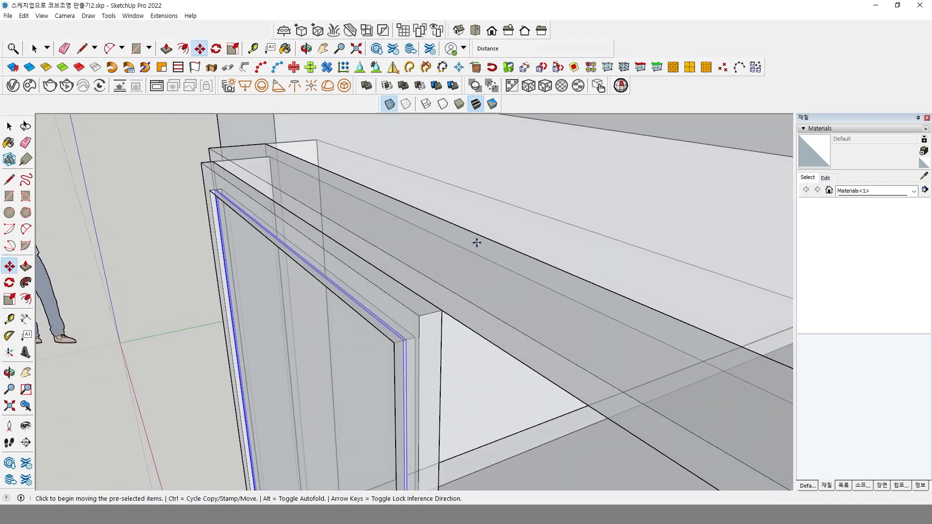
left_click(391, 104)
scroll(334, 275, "down", 2)
key("space")
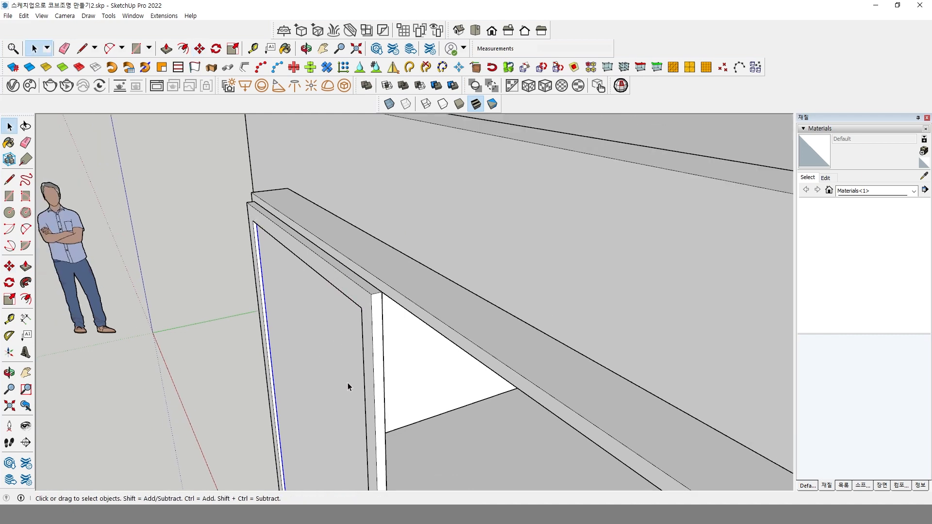
Step: Delete the glass pane from the sash opening
middle_click_drag(357, 362, 406, 346)
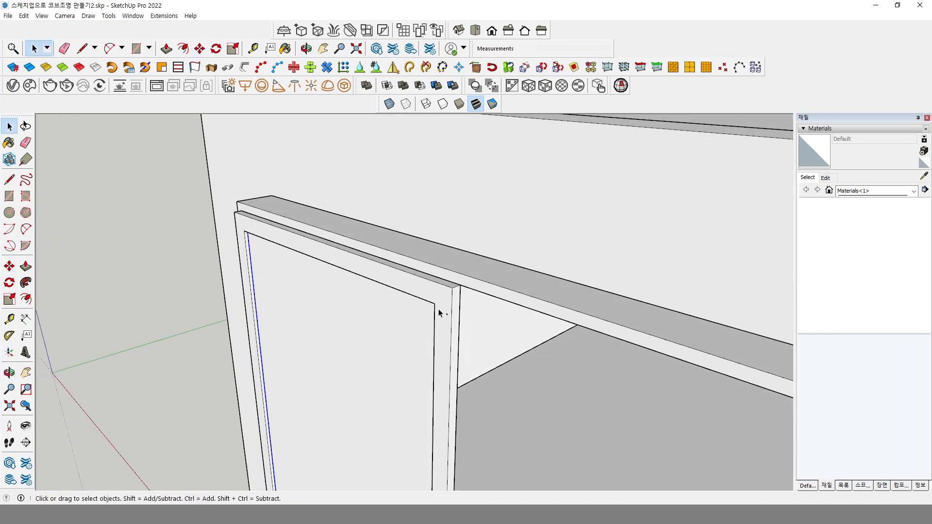
left_click(438, 296)
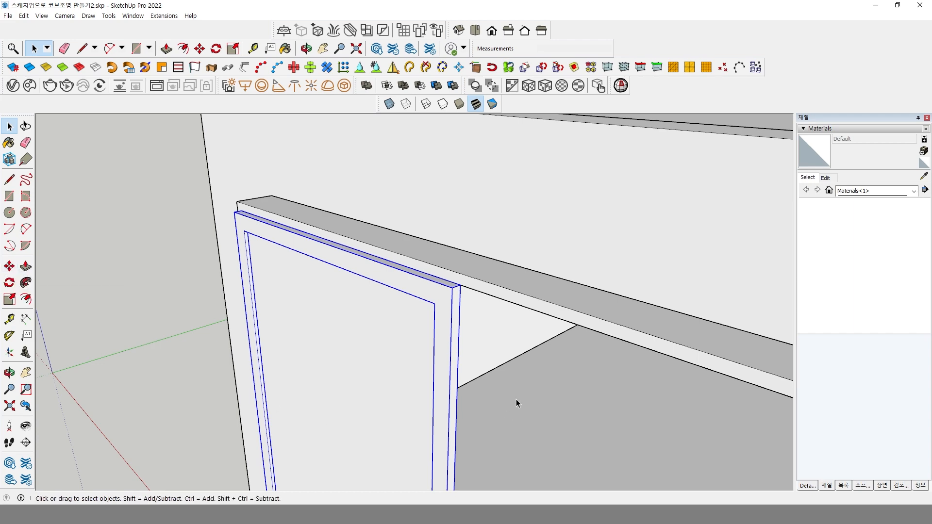
scroll(432, 340, "down", 1)
scroll(432, 339, "down", 4)
middle_click_drag(433, 366, 496, 414)
scroll(495, 416, "down", 1)
scroll(467, 330, "up", 2)
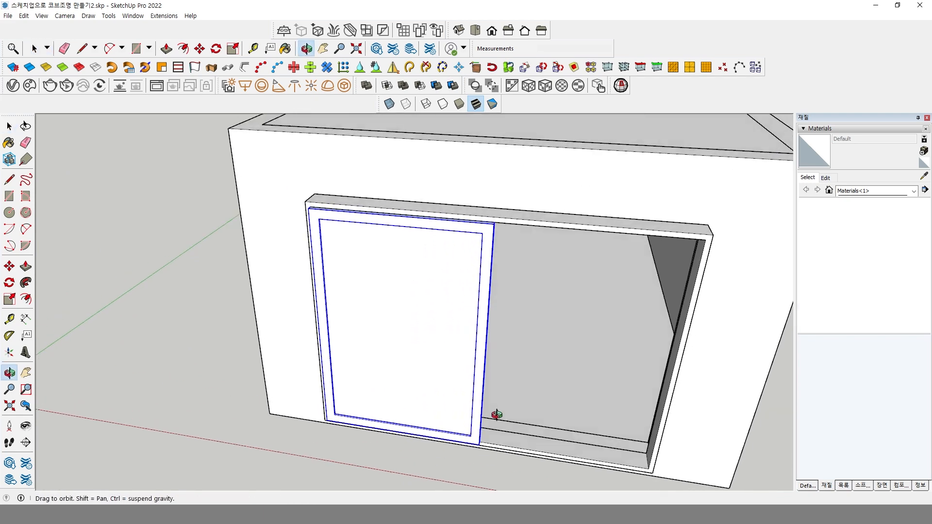
scroll(478, 377, "up", 2)
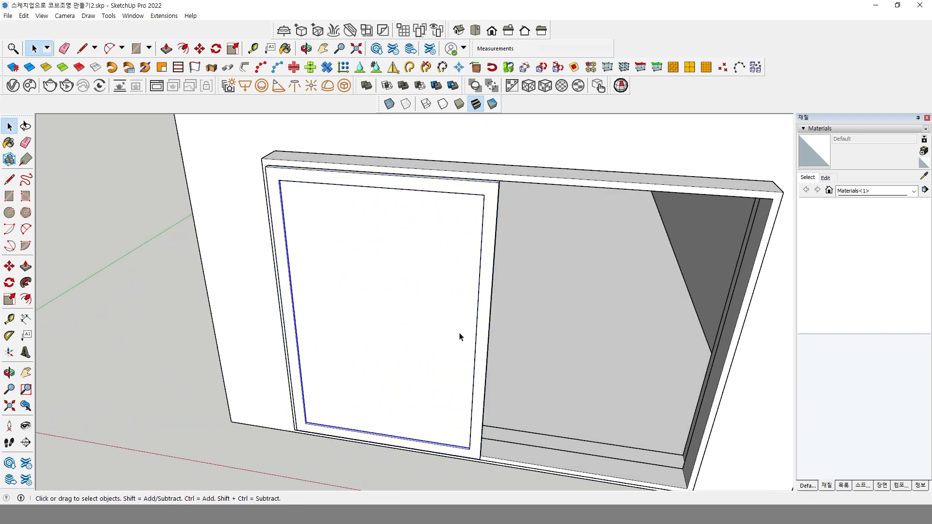
key("Delete")
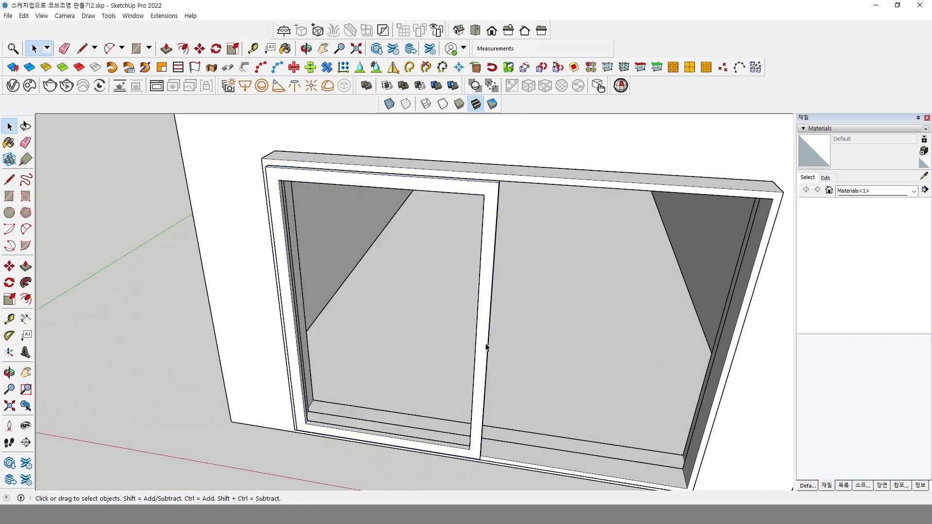
Step: Widen the sash panel inside its group by moving its inner vertical stile 40 mm along the red axis, and close the group
double_click(492, 276)
left_click(535, 330)
left_click(487, 286)
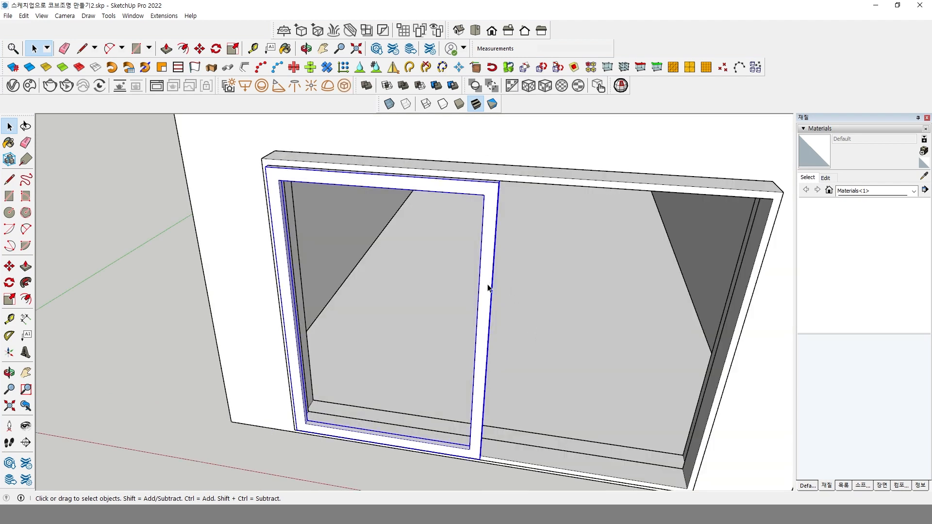
middle_click_drag(491, 420, 510, 368)
middle_click_drag(478, 304, 488, 360)
middle_click_drag(506, 182, 482, 252)
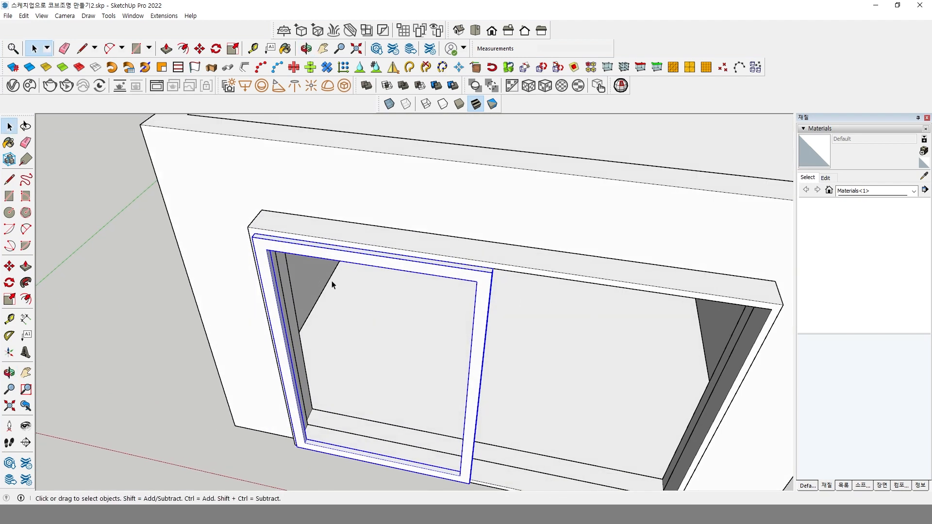
double_click(483, 287)
middle_click_drag(482, 286, 457, 189)
left_click_drag(456, 175, 555, 423)
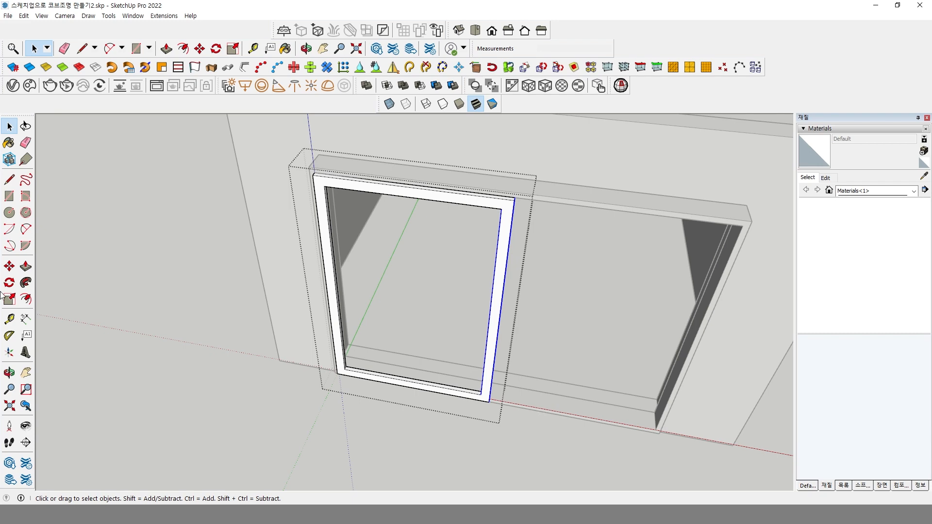
left_click(9, 266)
middle_click_drag(269, 300, 546, 230)
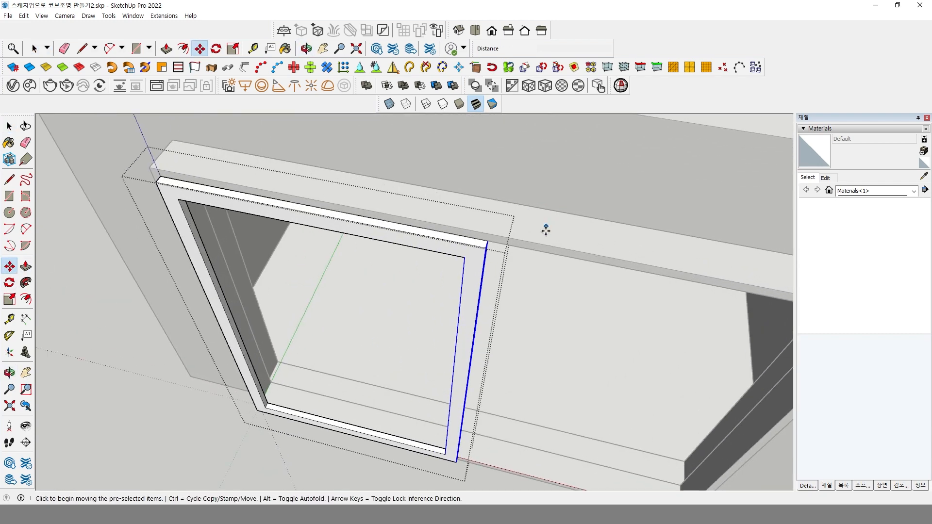
left_click(481, 231)
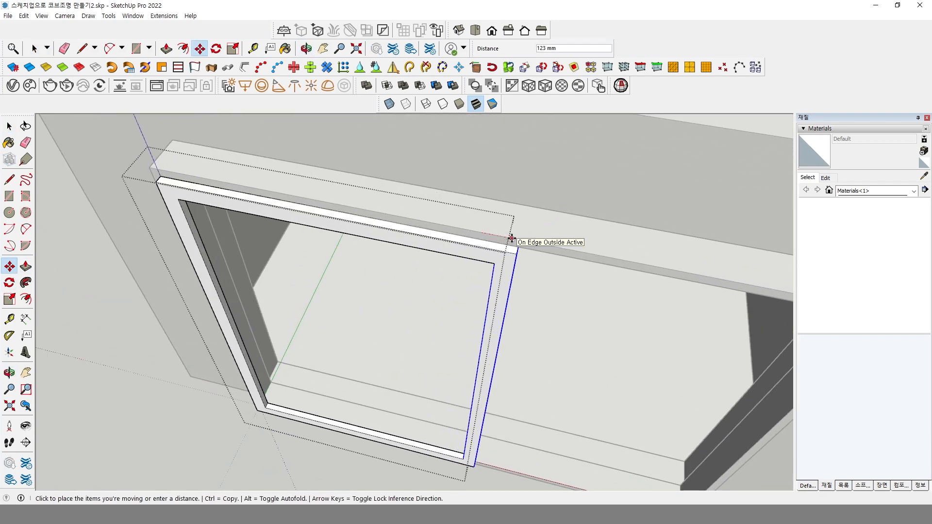
left_click(512, 238)
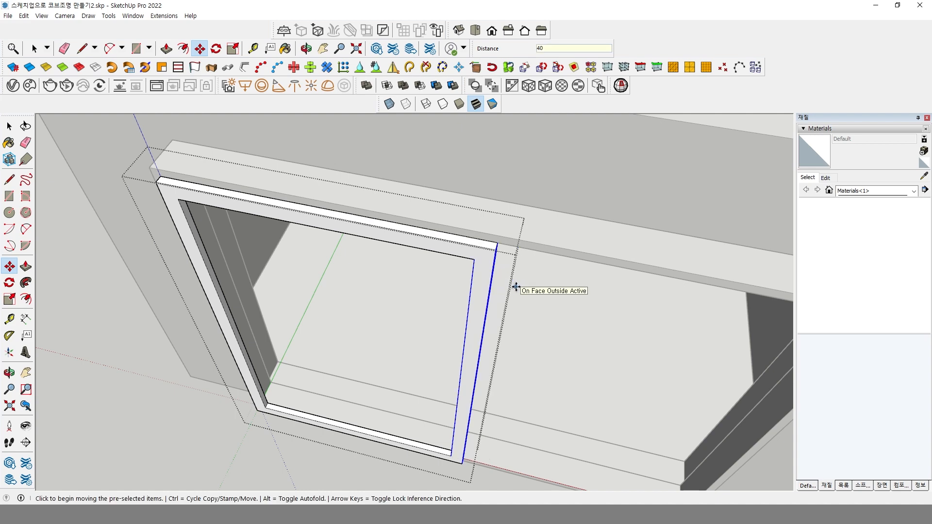
key("space")
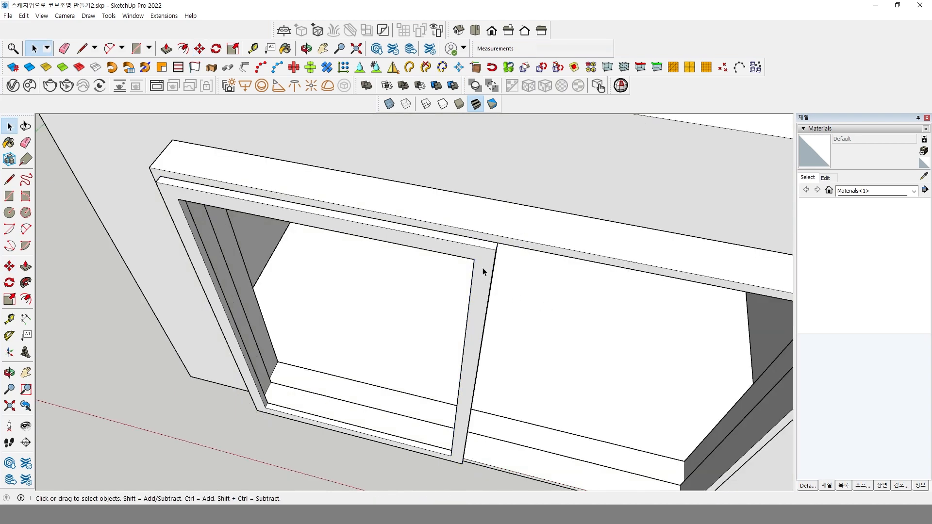
Step: Mirror a copy of the sash panel about the midpoint of its inner stile's top edge to fill the window's other half
double_click(480, 265)
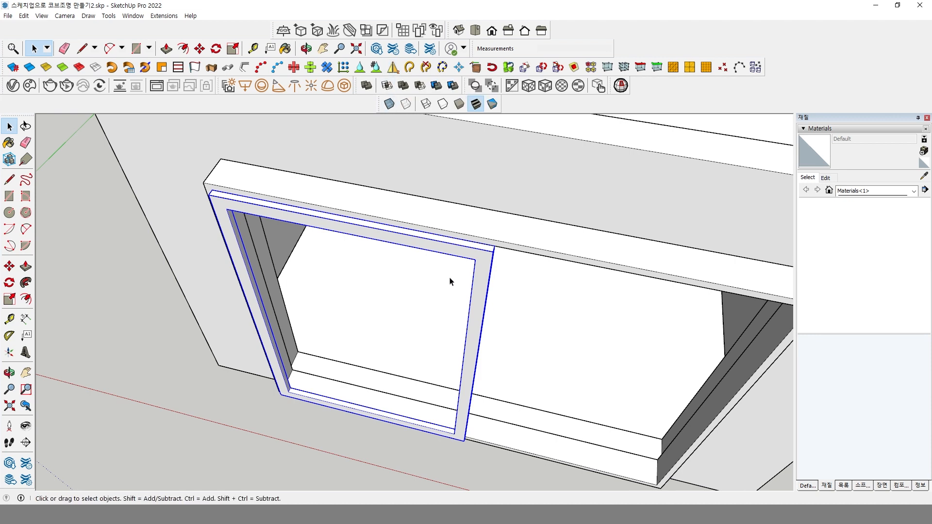
key("m")
key("ctrl")
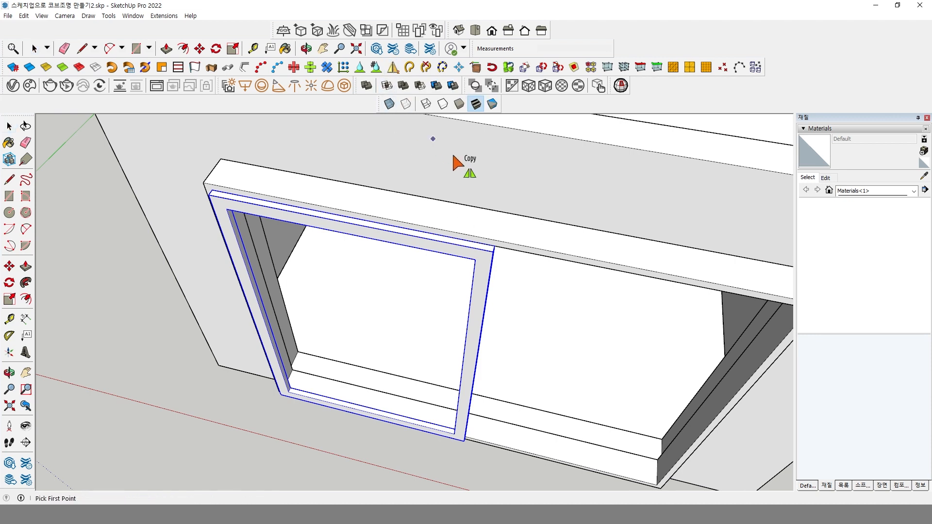
left_click(486, 239)
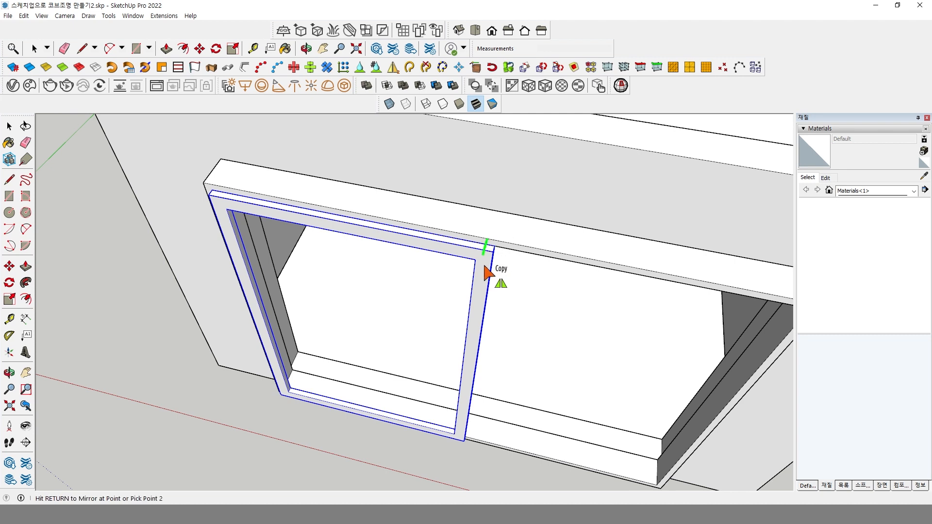
left_click(480, 294)
key("Return")
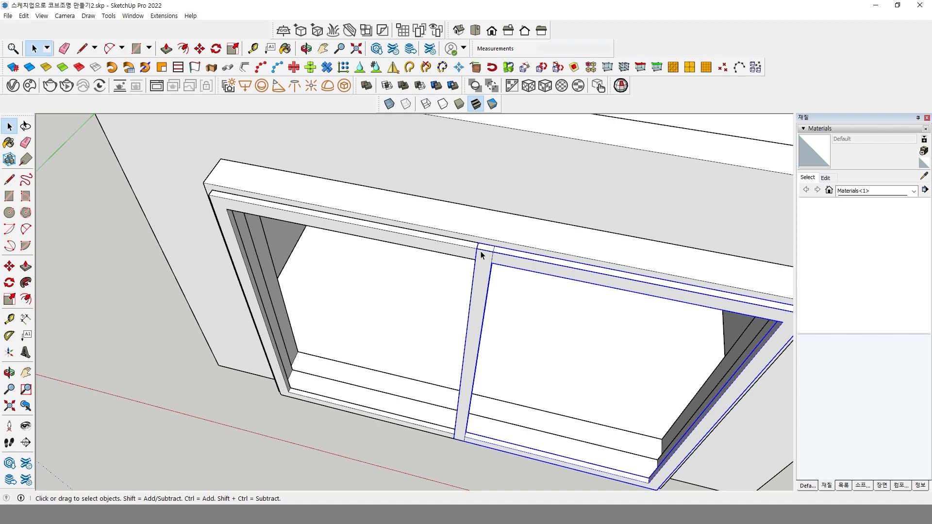
Step: Move the mirrored sash panel 40 mm outward along the green axis so it sits in front of the first sash
left_click(10, 266)
middle_click_drag(252, 291, 434, 283)
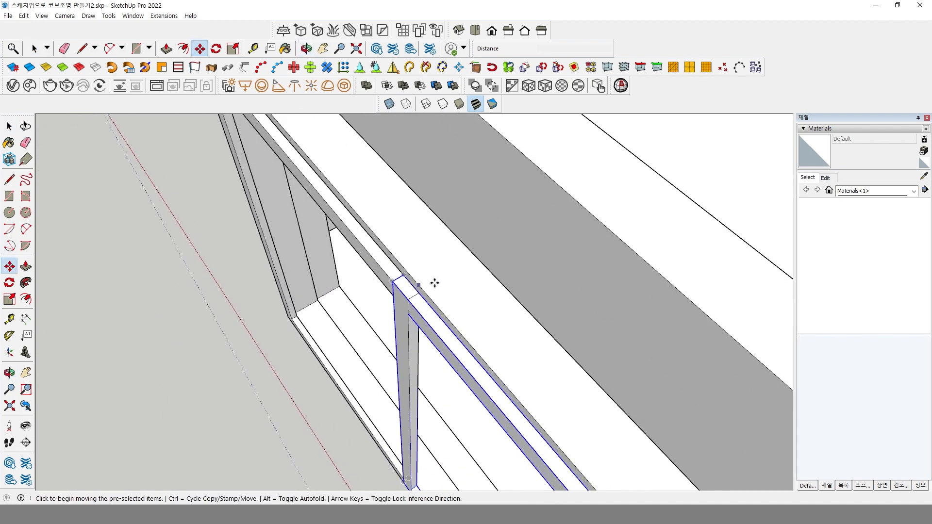
scroll(435, 280, "up", 1)
left_click(401, 276)
left_click(387, 281)
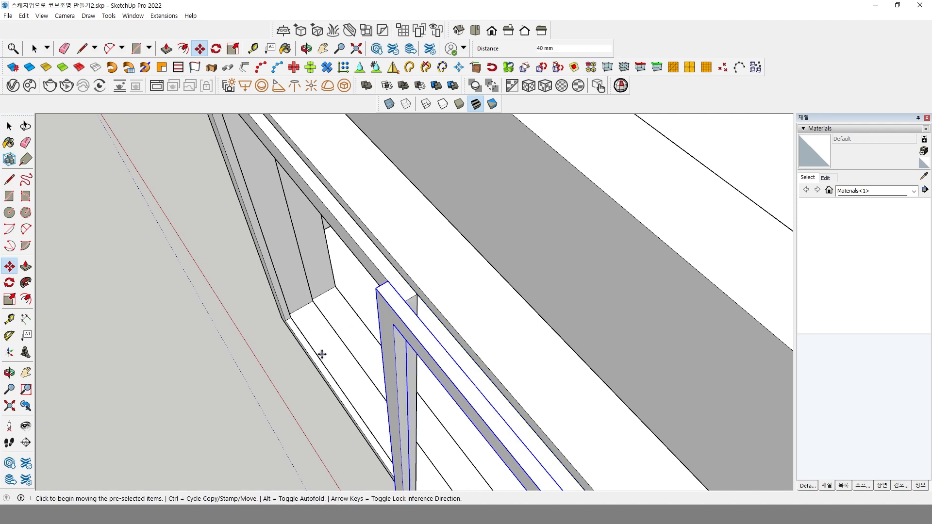
Step: Draw a rectangle from corner to corner of the front sash opening and make it a group for the glass
middle_click_drag(321, 355, 467, 301)
scroll(472, 300, "down", 2)
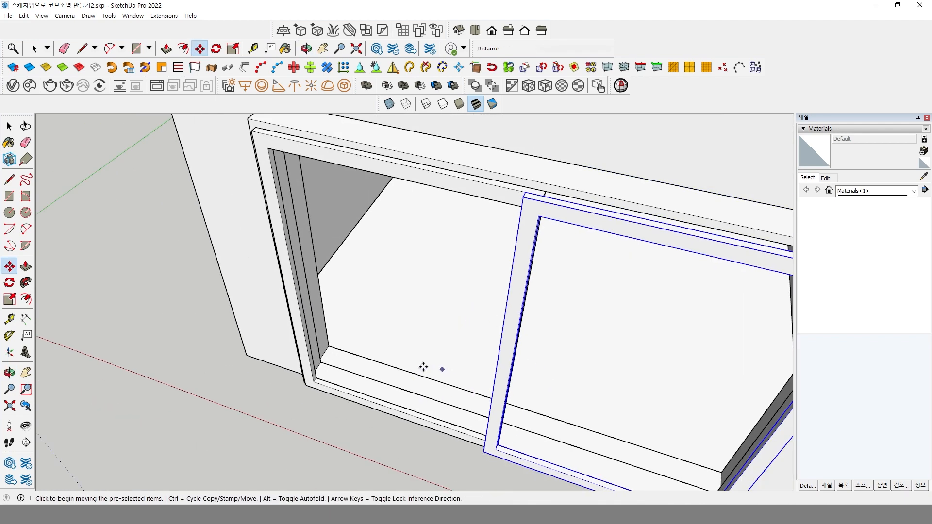
middle_click_drag(423, 367, 401, 356)
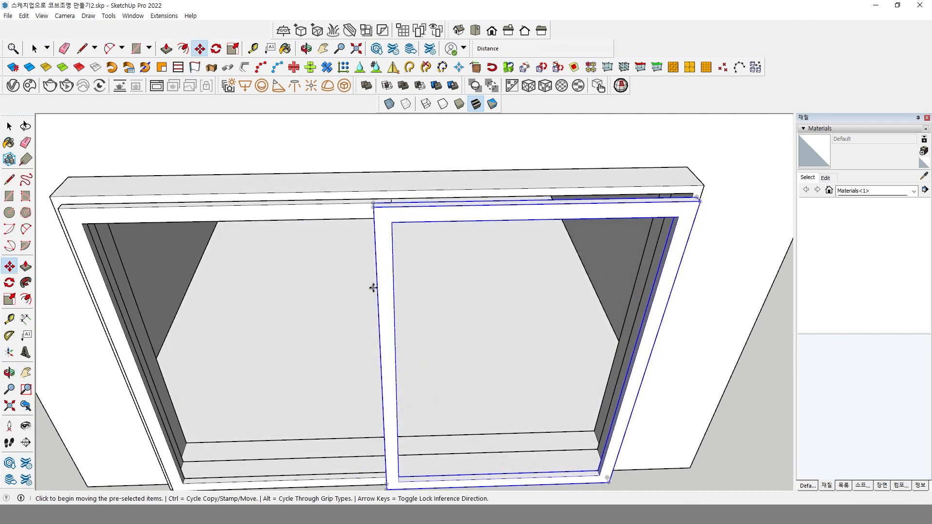
left_click(9, 196)
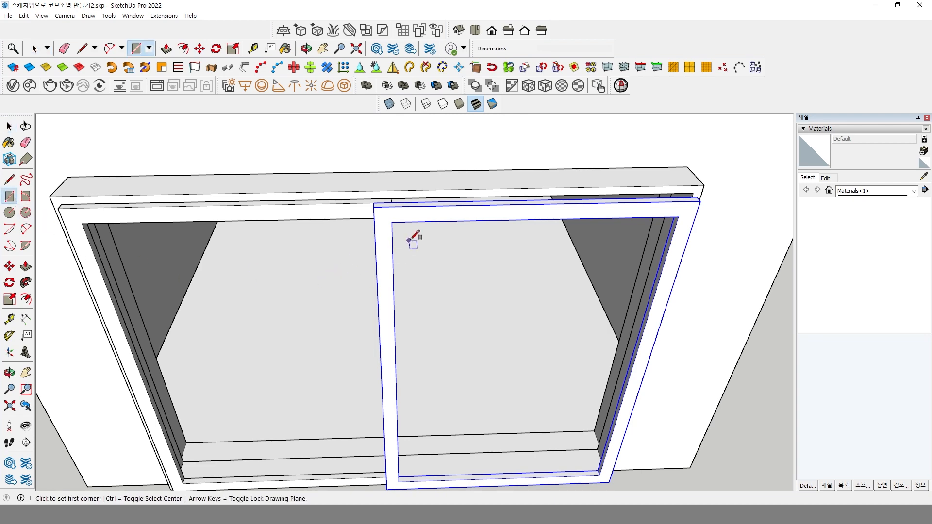
left_click(394, 222)
scroll(495, 312, "up", 2)
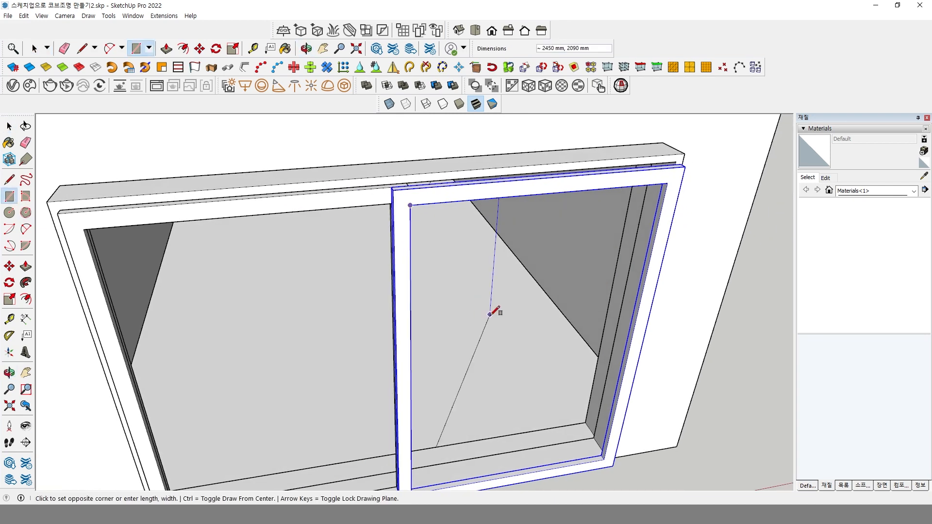
left_click(610, 456)
key("space")
right_click(495, 268)
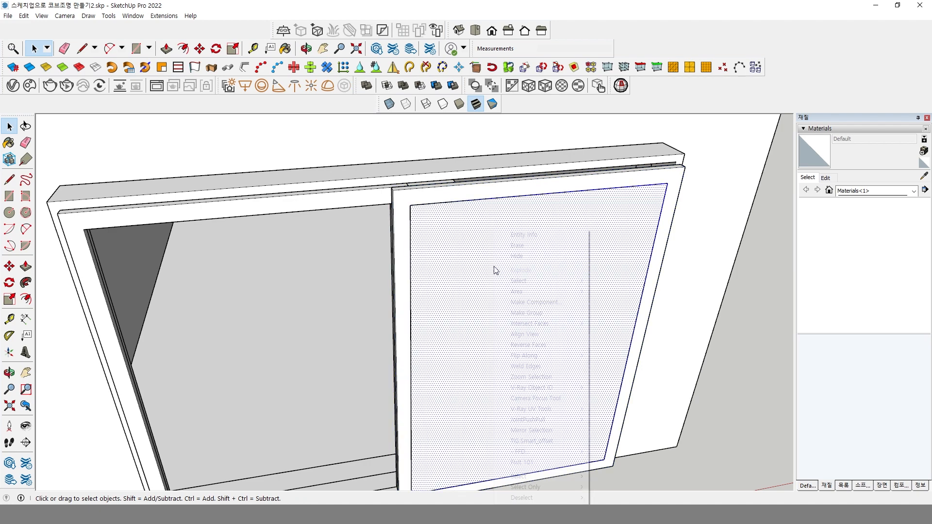
left_click(533, 312)
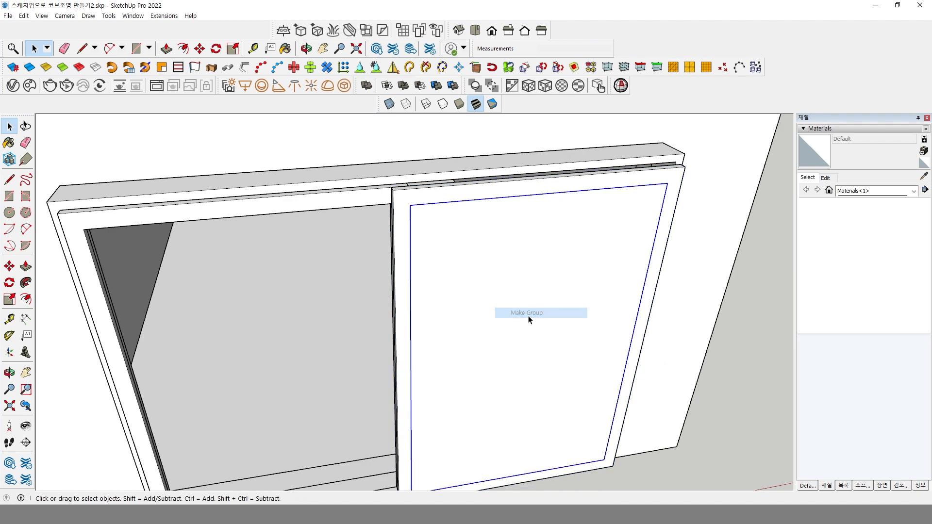
Step: Extrude the face inside the new glass group into a thin pane
left_click(26, 267)
left_click(518, 322)
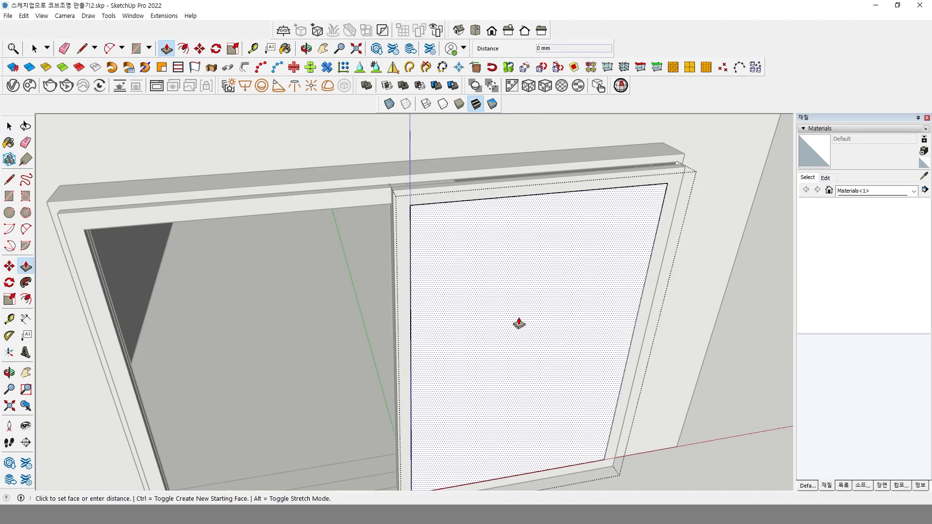
key("Return")
key("space")
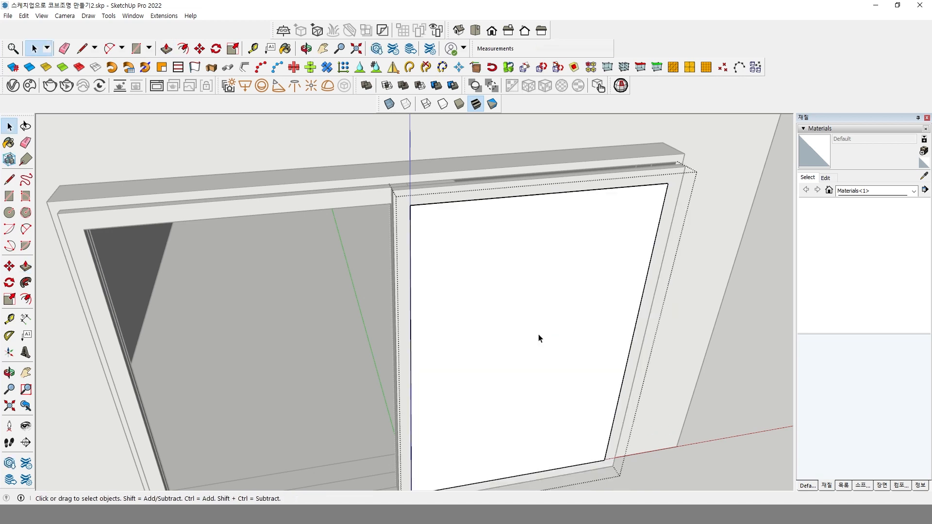
Step: Move the front sash's glass pane from the sash corner to the midpoint of the sash's thickness along the green axis
left_click(735, 324)
middle_click_drag(501, 296, 709, 310)
scroll(507, 245, "up", 3)
middle_click_drag(443, 217, 131, 264, "shift")
left_click(503, 304)
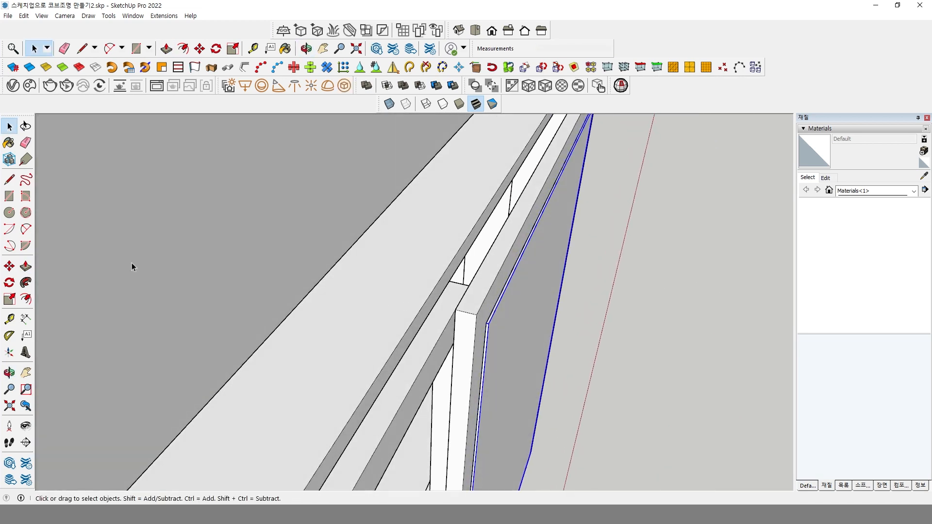
left_click(16, 268)
left_click(475, 313)
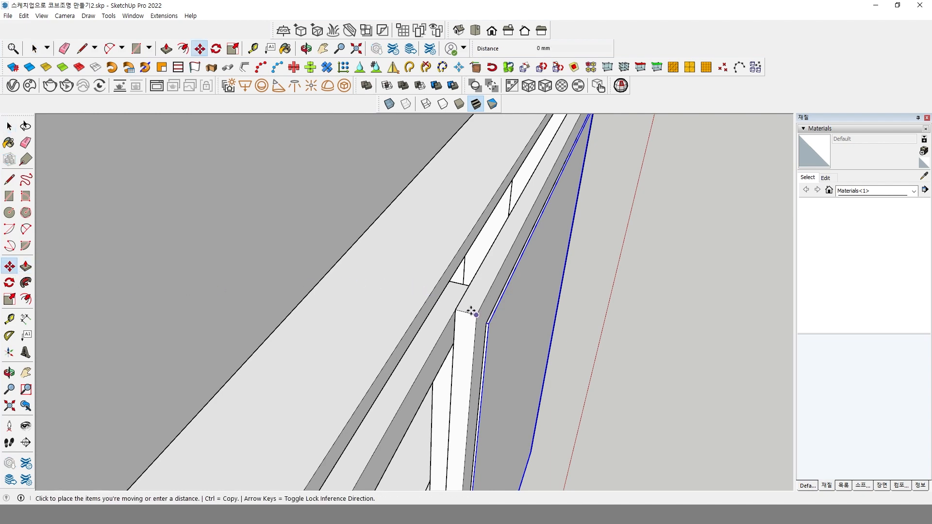
left_click(467, 311)
middle_click_drag(467, 311, 470, 303)
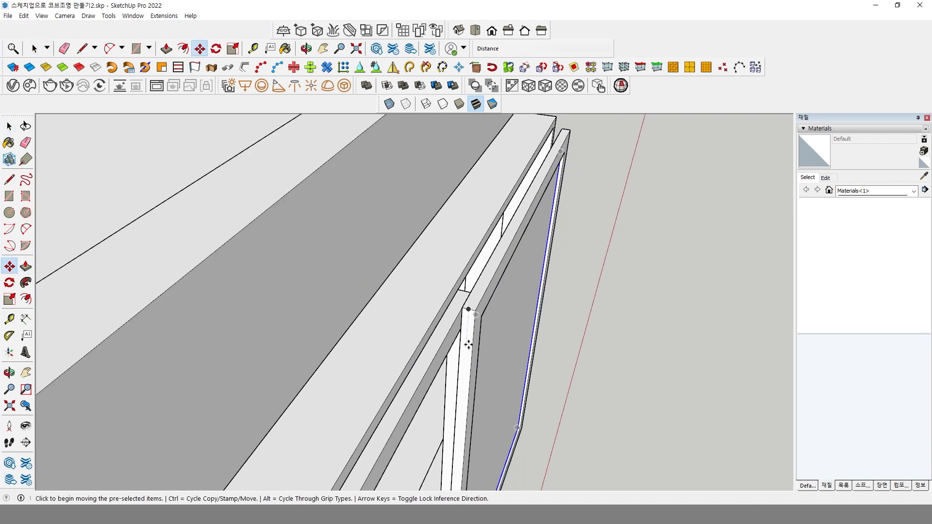
middle_click_drag(468, 345, 498, 302)
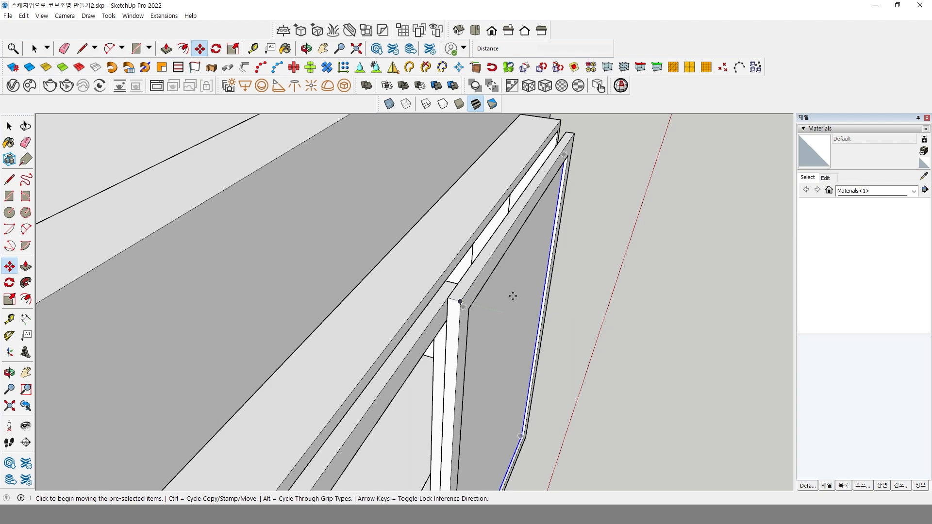
Step: Copy the glass pane from the front sash's top corner to the matching corner of the other sash
left_click(458, 299)
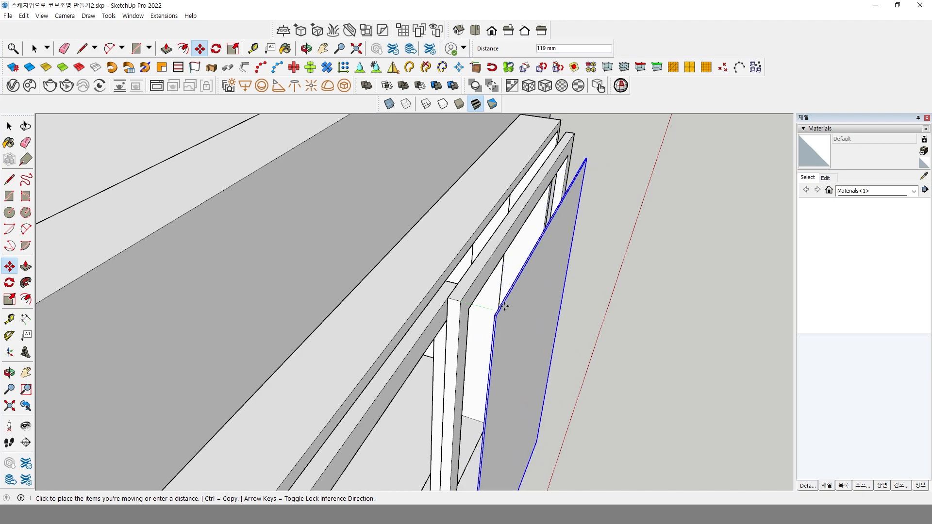
scroll(570, 308, "up", 3)
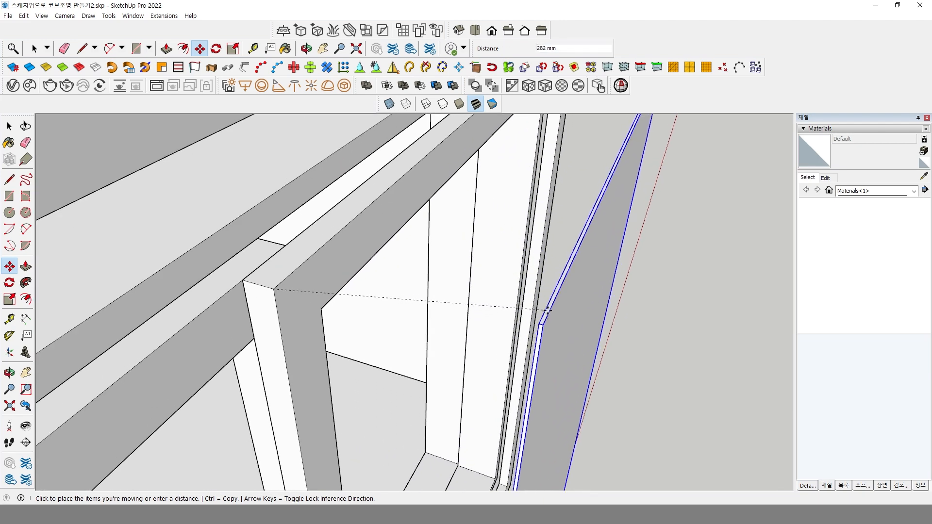
key("ctrl")
scroll(547, 312, "down", 6)
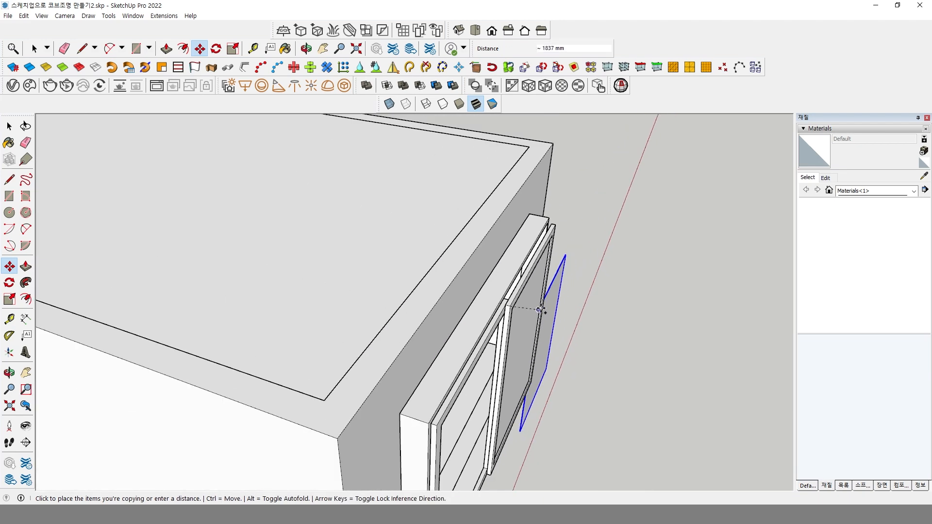
middle_click_drag(476, 397, 462, 409)
scroll(456, 351, "up", 5)
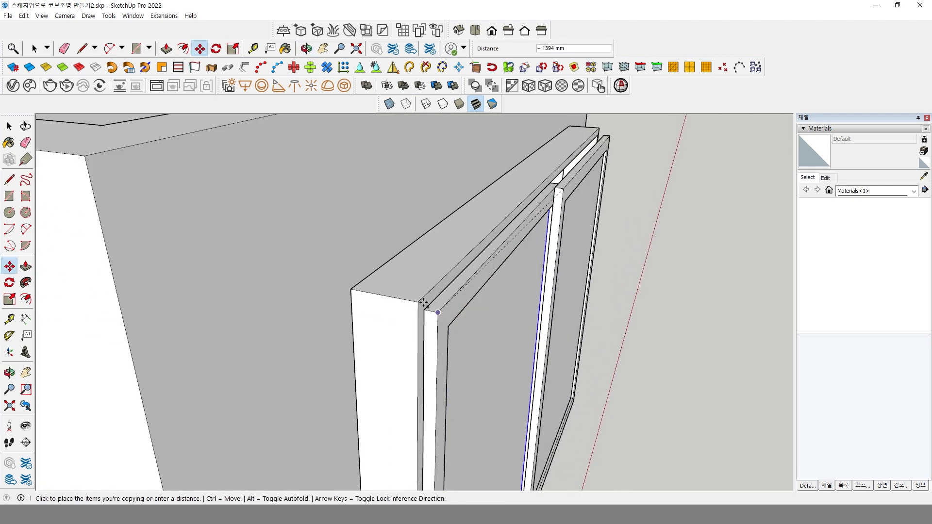
left_click(439, 313)
key("space")
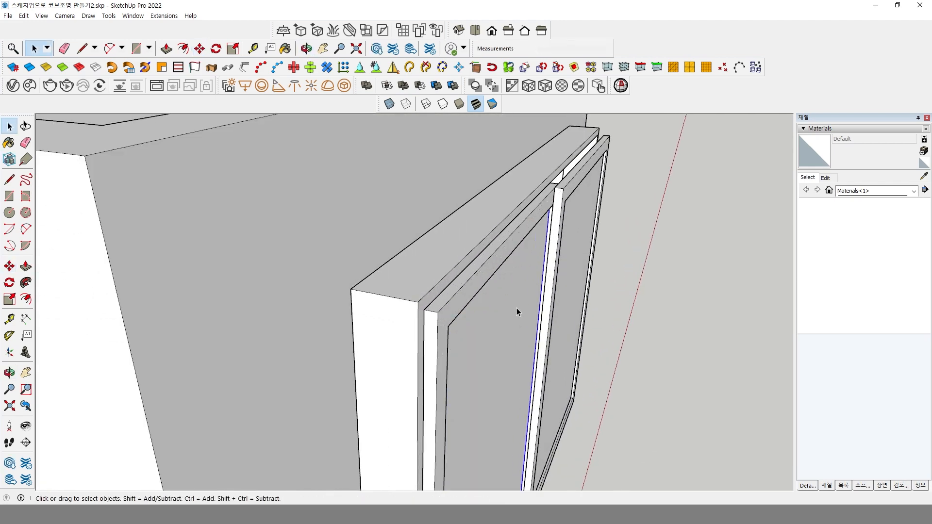
Step: Select the sashes together with the copied glass and move them inward about 100 mm to the midpoint of the frame's depth
scroll(517, 302, "down", 2)
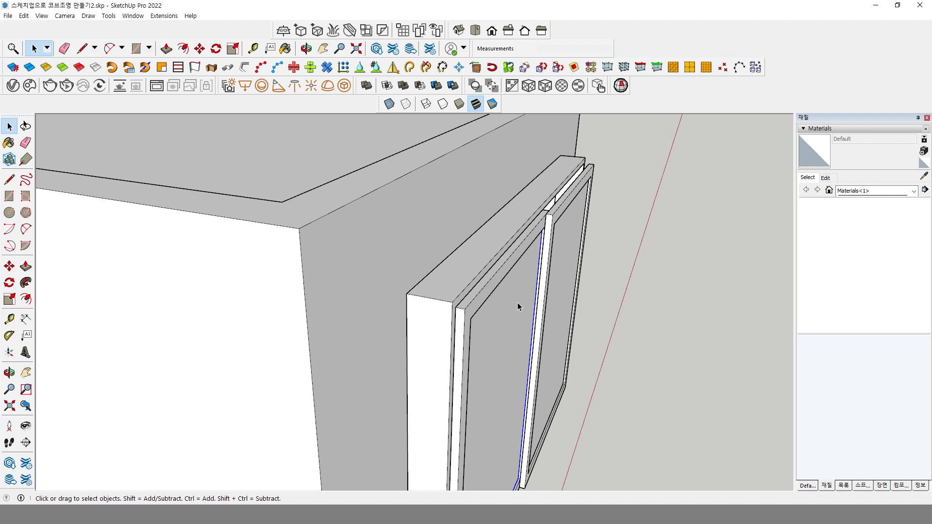
left_click(489, 298, "ctrl")
left_click(549, 221, "ctrl")
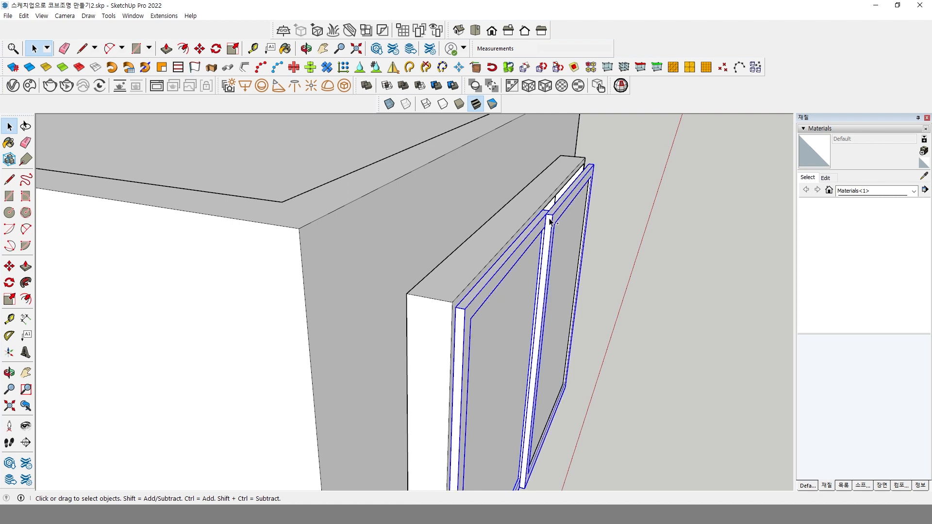
left_click(10, 266)
left_click(452, 302)
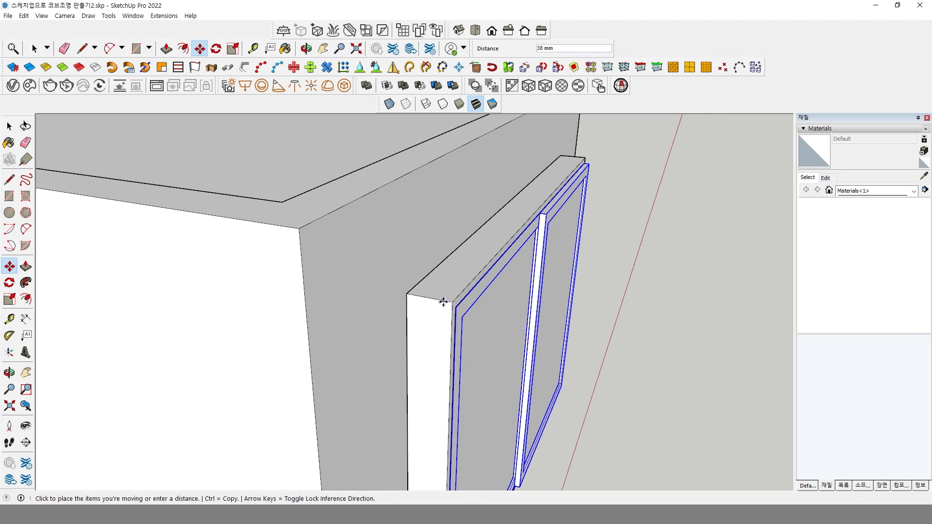
left_click(427, 298)
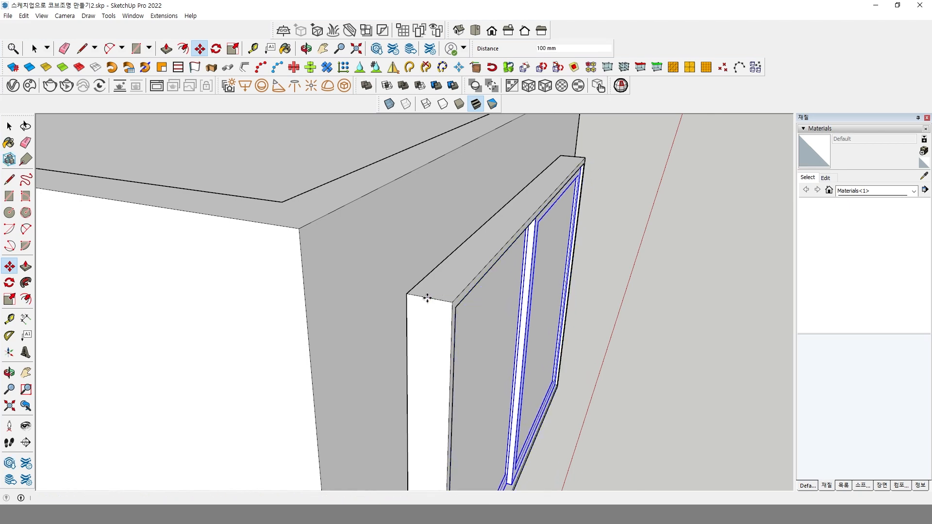
middle_click_drag(427, 298, 477, 344)
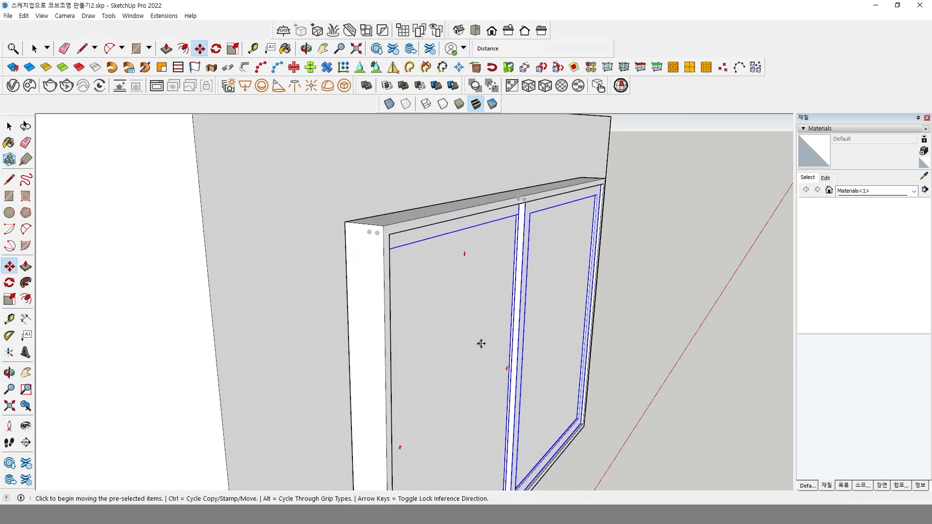
Step: Add the outer frame to the selection and move the window assembly into the wall by the frame's full depth
key("space")
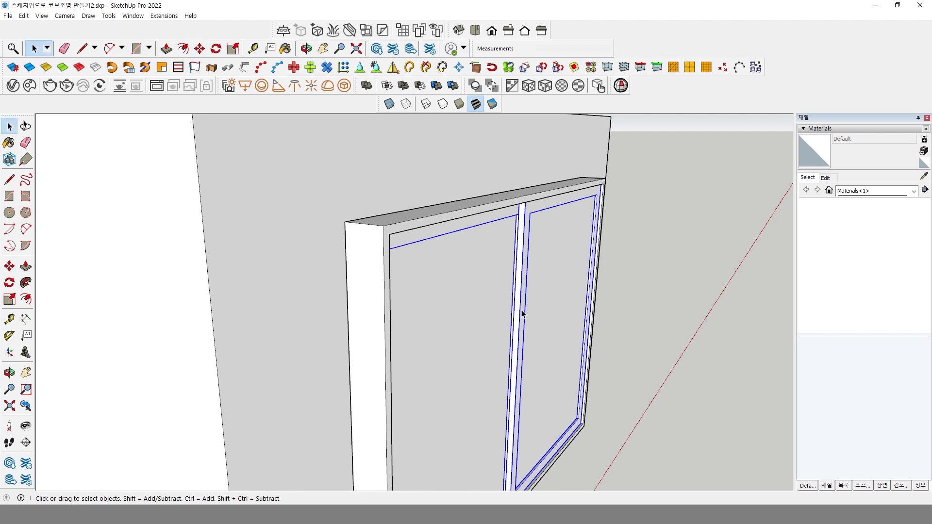
left_click(380, 242, "shift")
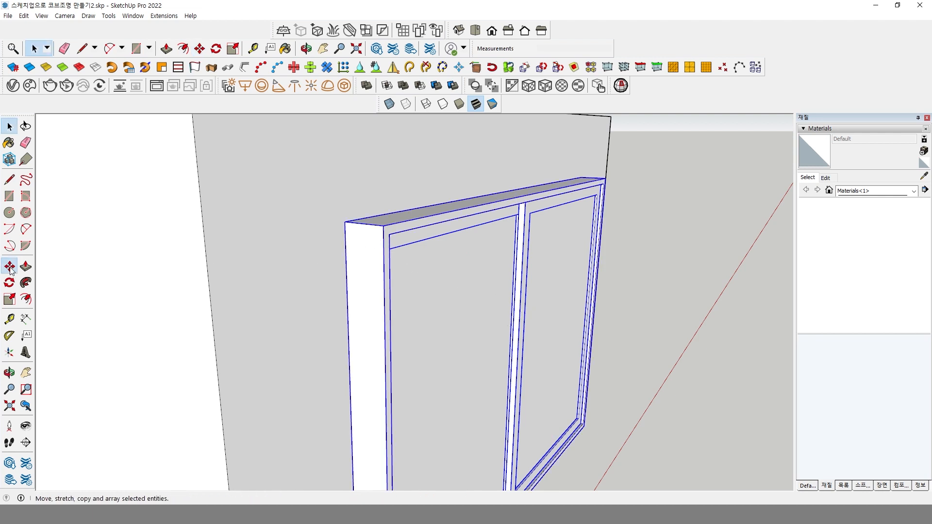
left_click(10, 266)
left_click(384, 225)
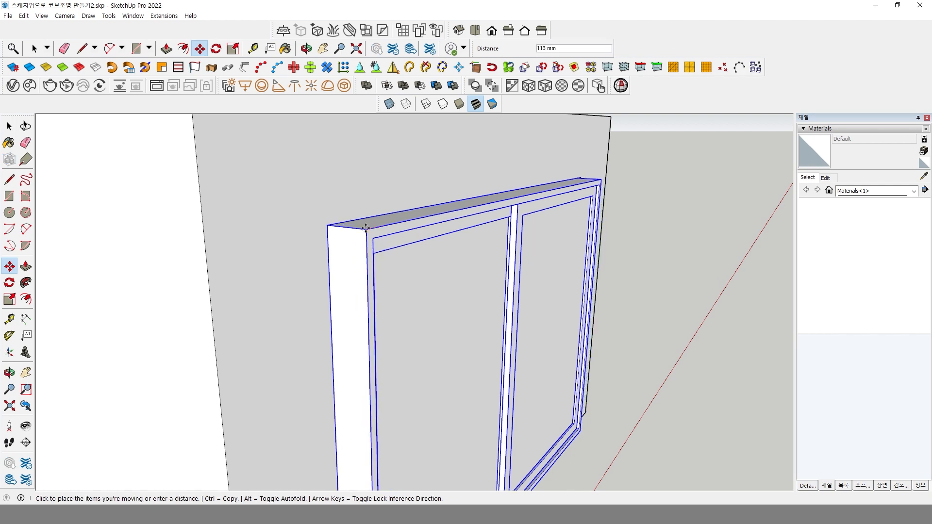
left_click(347, 222)
middle_click_drag(347, 222, 484, 195)
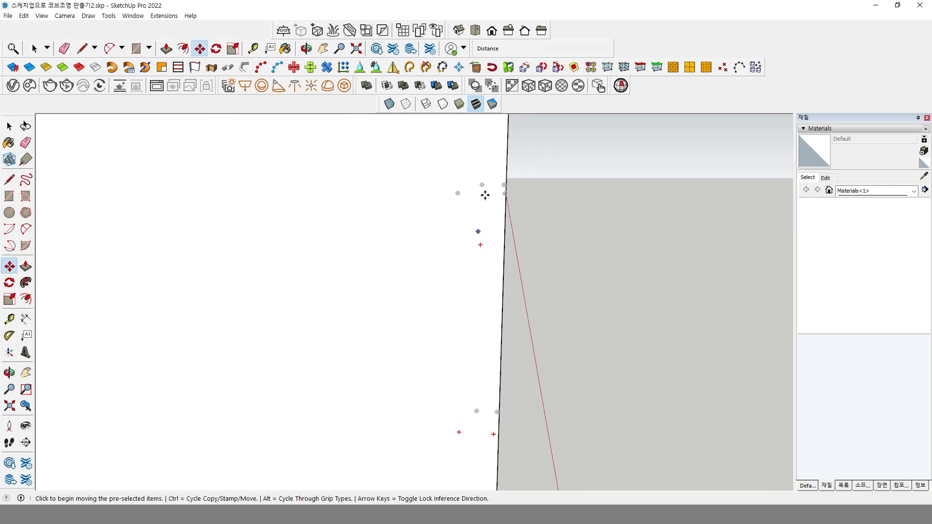
Step: Turn on X-ray display and examine the window's placement in the wall from inside the room
left_click(389, 104)
middle_click_drag(410, 350, 505, 345)
scroll(503, 343, "down", 6)
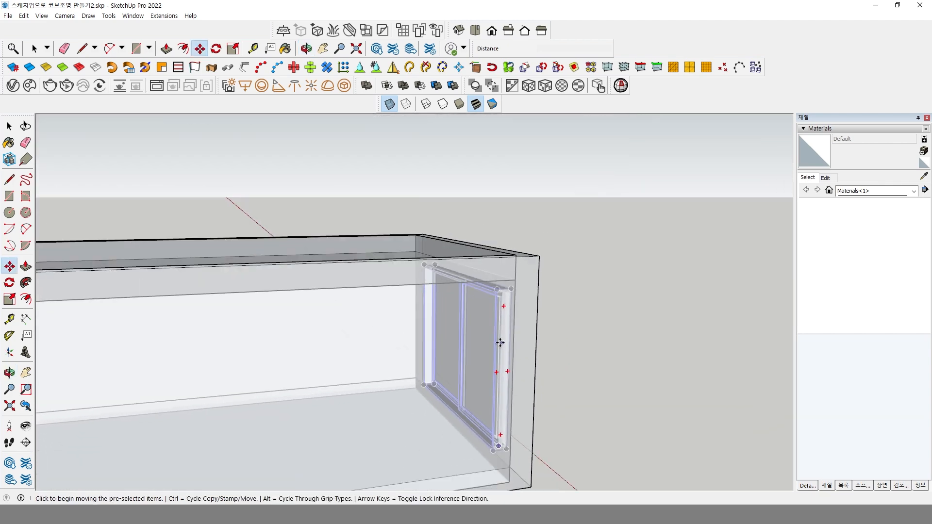
middle_click_drag(410, 392, 461, 403)
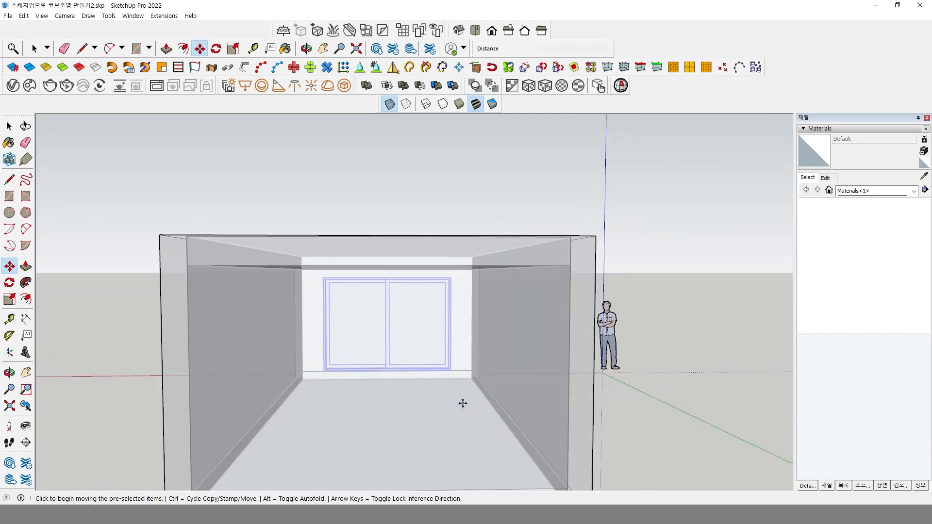
key("space")
mouse_move(521, 380)
middle_mouse_down("shift")
mouse_move(629, 309)
mouse_move(599, 341)
mouse_move(555, 347)
mouse_move(555, 389)
middle_mouse_up("shift")
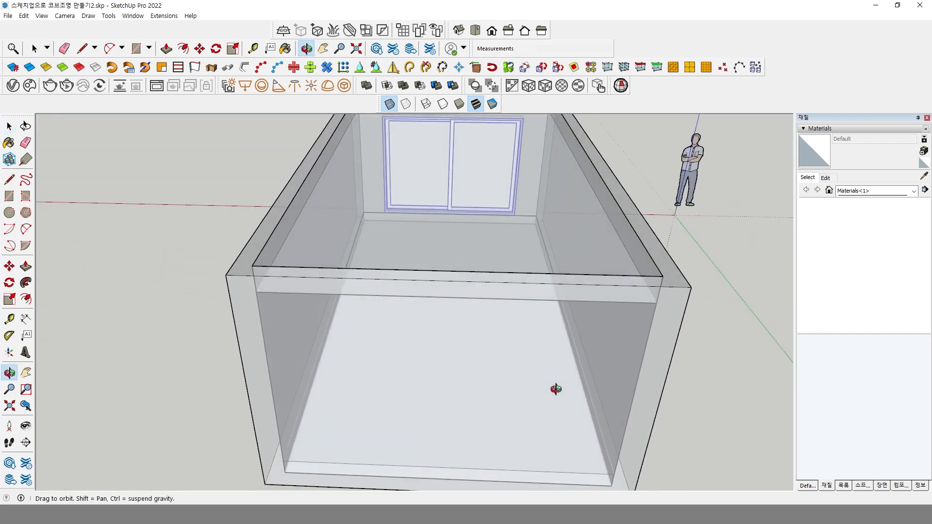
Step: Hide the ceiling group to open the room from above and turn off X-ray display
left_click(595, 246)
right_click(595, 245)
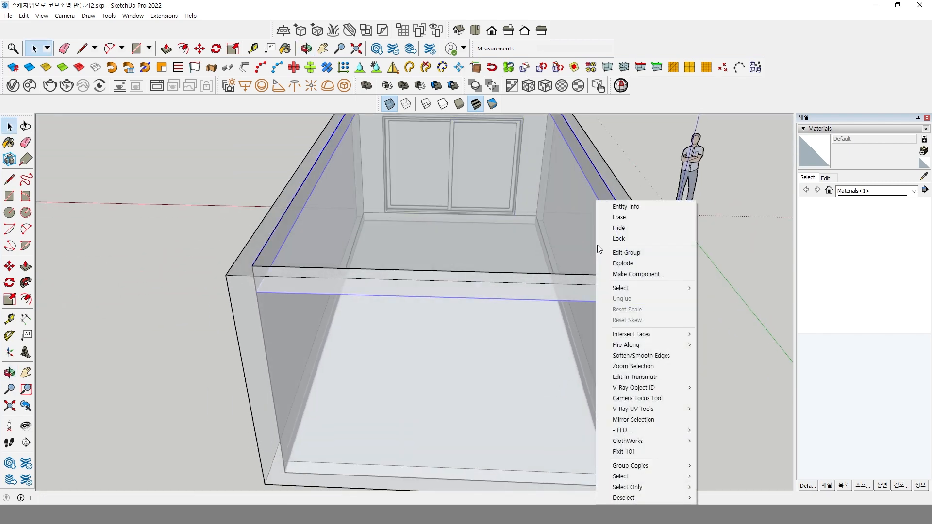
left_click(626, 237)
middle_click_drag(628, 232, 534, 310)
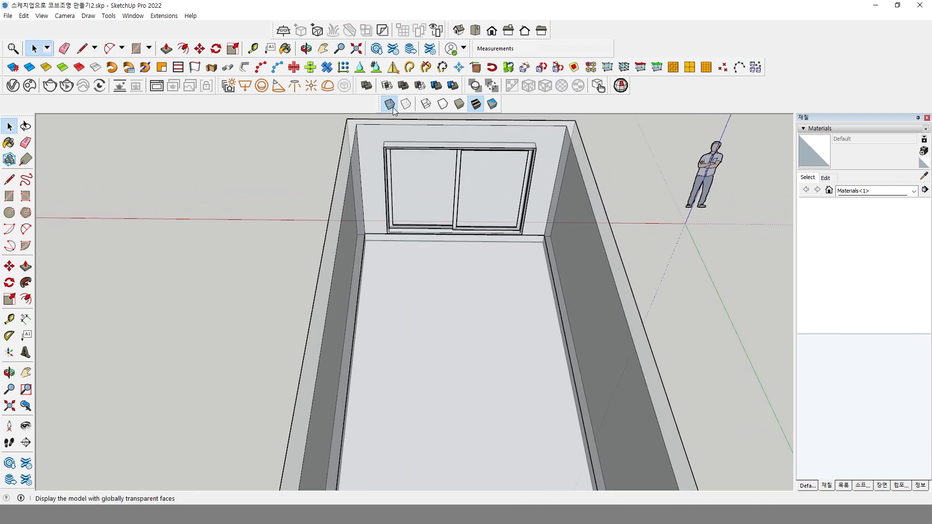
left_click(391, 105)
key("space")
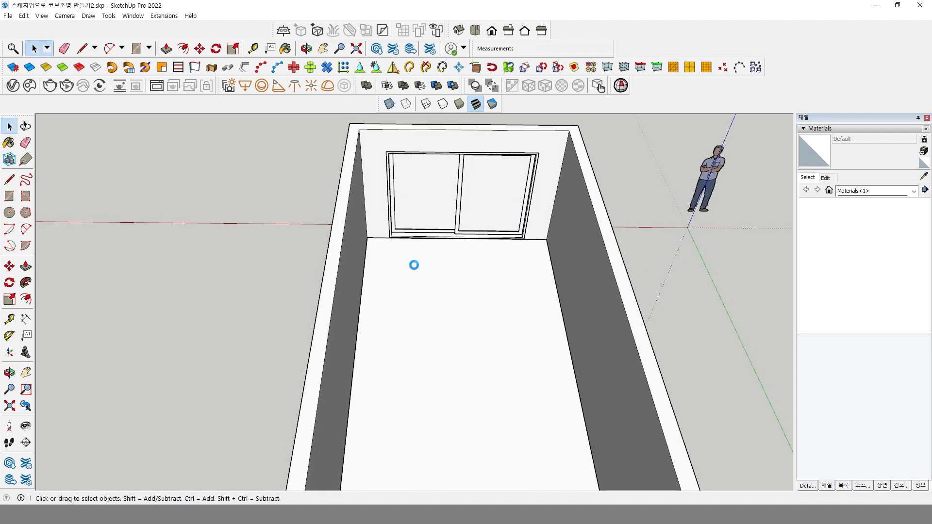
Step: Draw a square about 671 mm by 671 mm on the floor near the window and extrude it upward into a box
left_click(9, 196)
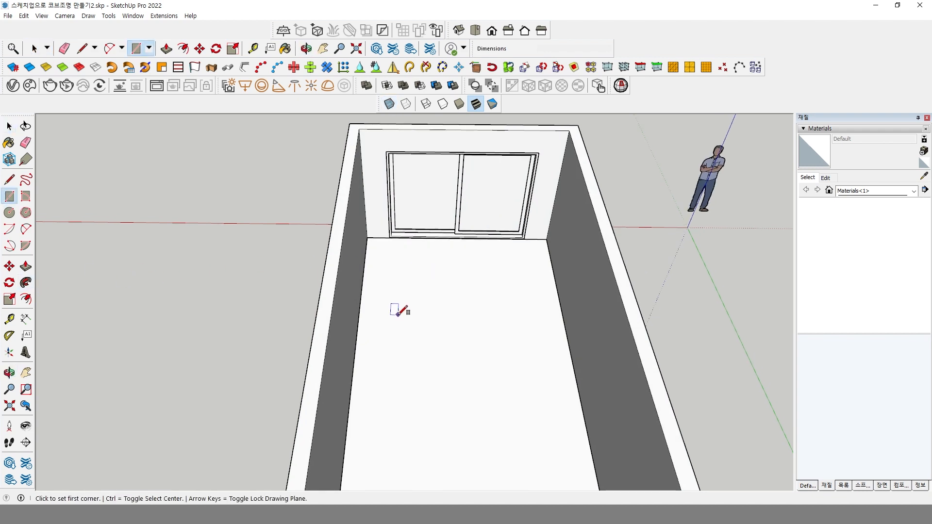
left_click(442, 253)
left_click(476, 275)
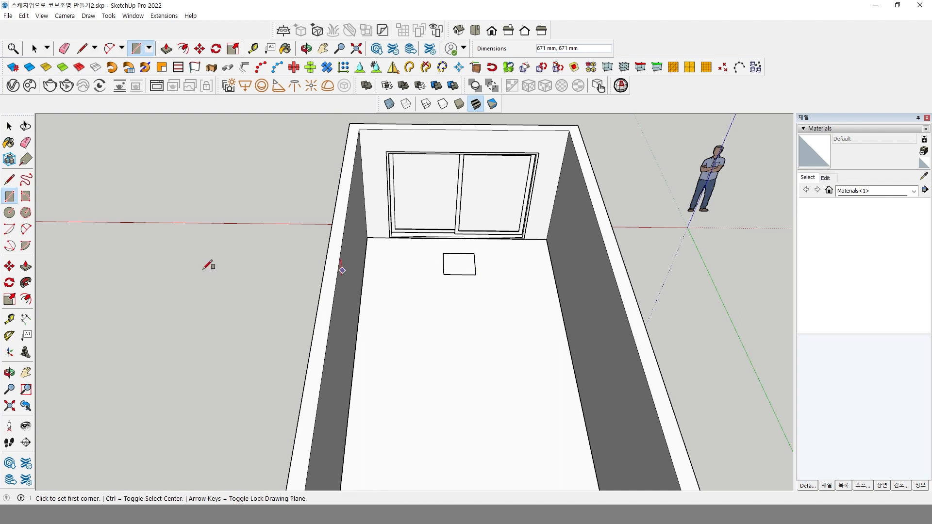
left_click(25, 265)
left_click(453, 267)
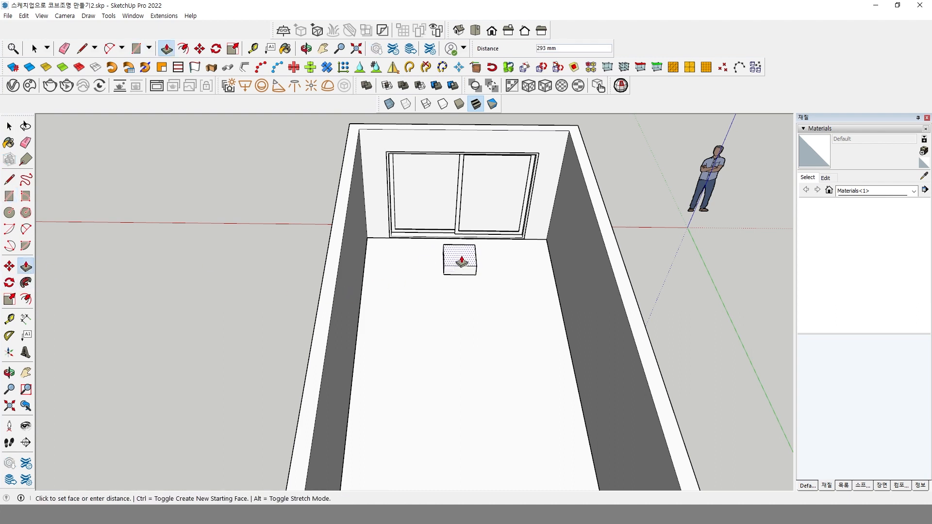
left_click(462, 254)
Step: Select all of the box's faces and edges and make them a group
key("space")
left_click(461, 255)
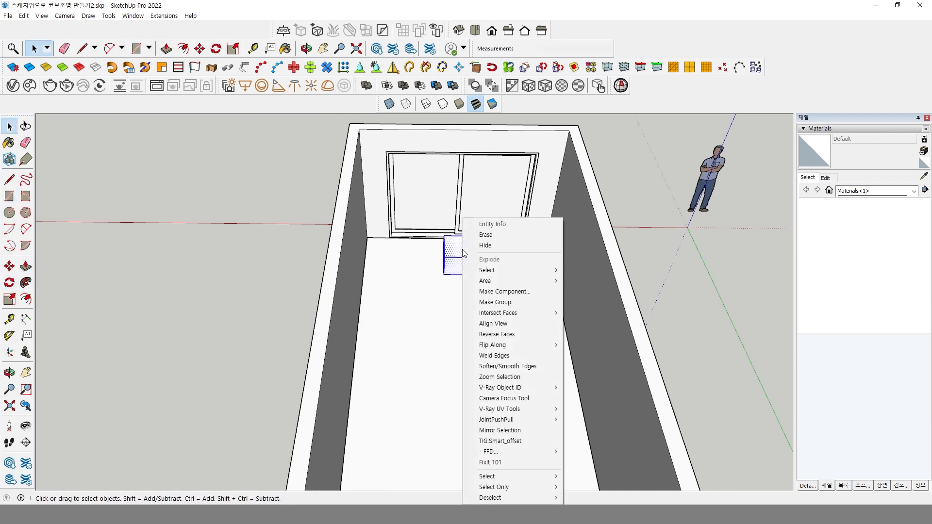
right_click(462, 254)
left_click(496, 302)
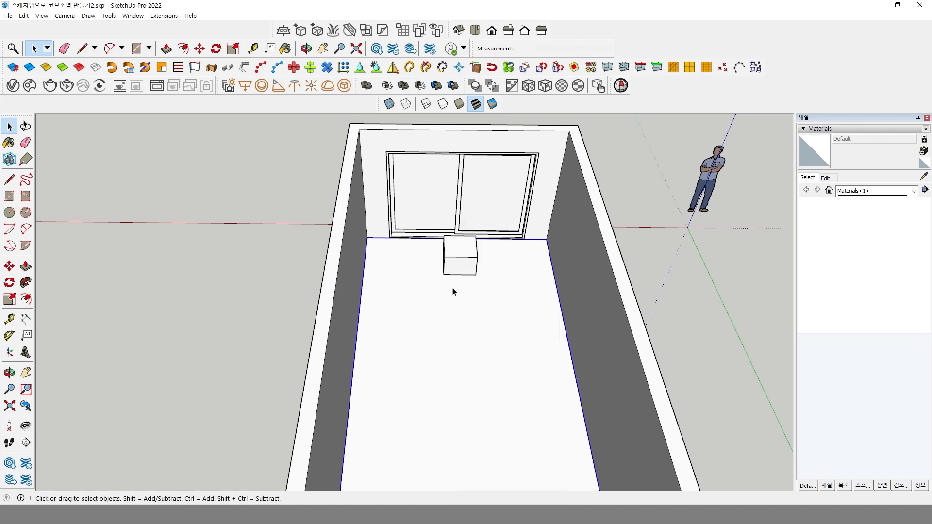
Step: Zoom to the selected box group with Zoom Selection and view it from inside the room facing the window
middle_click_drag(483, 311, 461, 262)
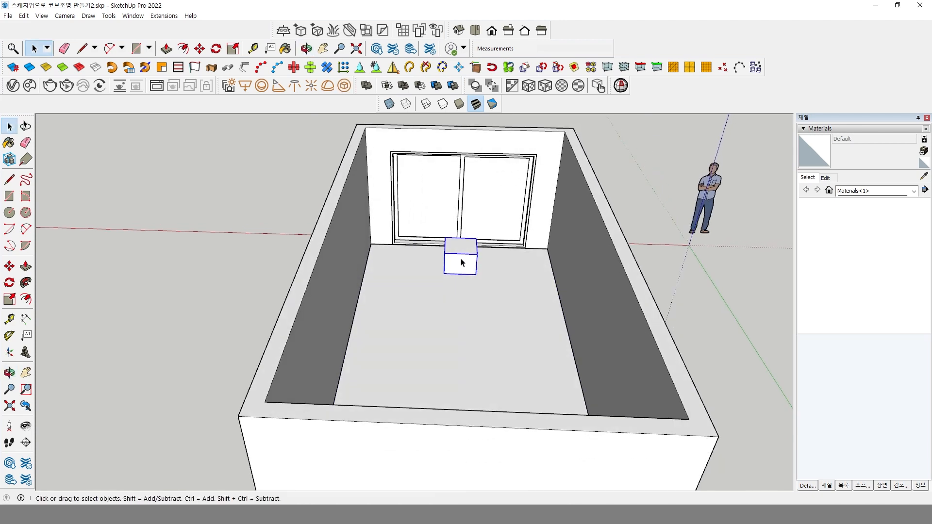
right_click(468, 266)
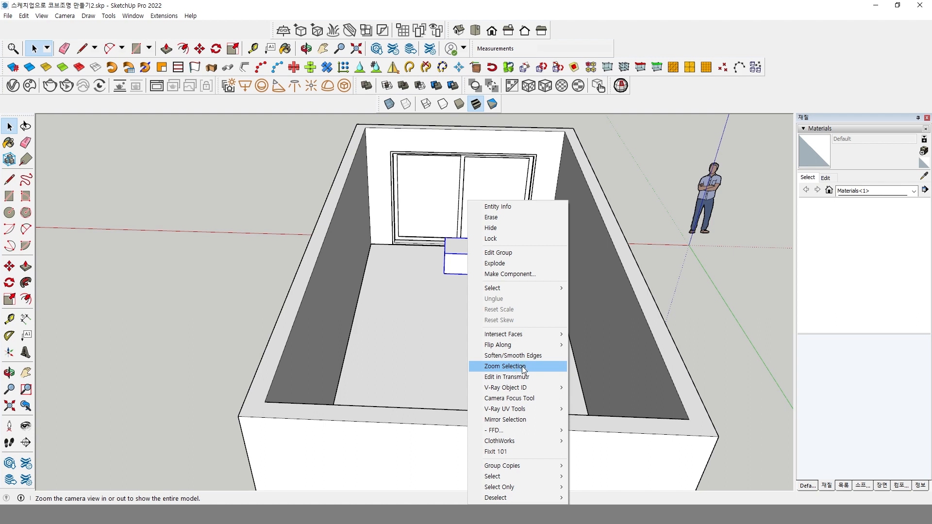
left_click(505, 366)
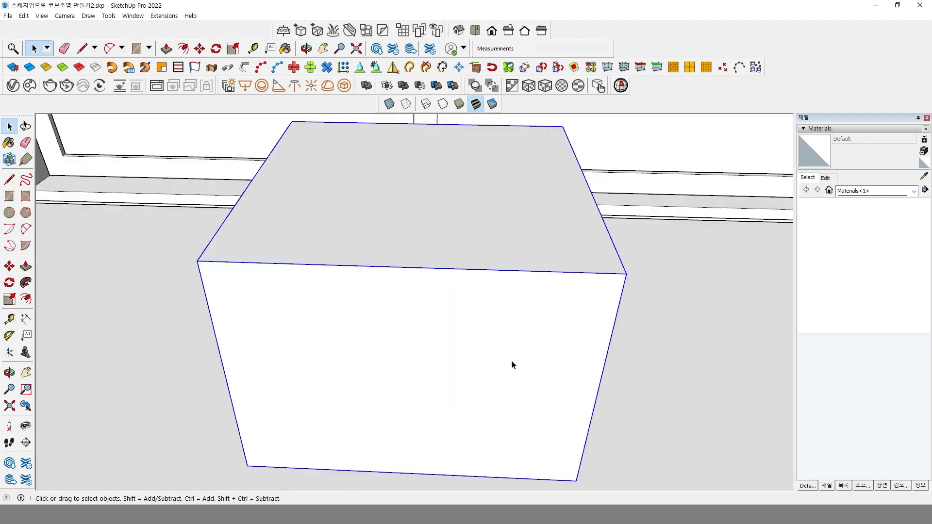
middle_click_drag(511, 365, 505, 312)
scroll(502, 316, "down", 5)
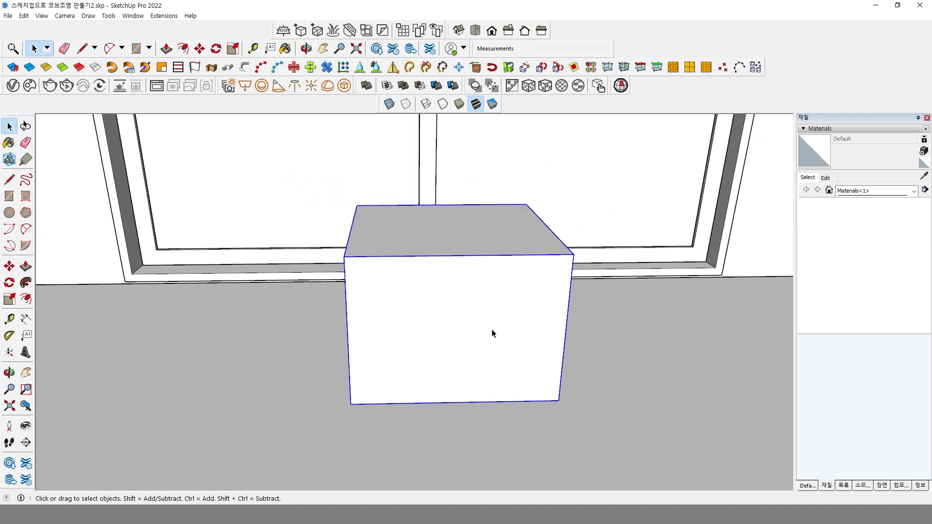
scroll(486, 350, "down", 4)
middle_click_drag(467, 374, 439, 375)
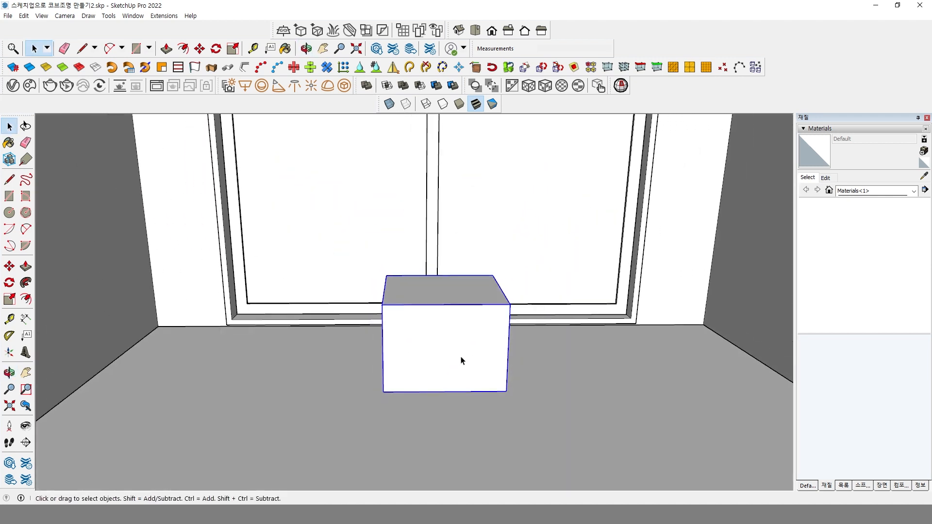
scroll(461, 360, "down", 2)
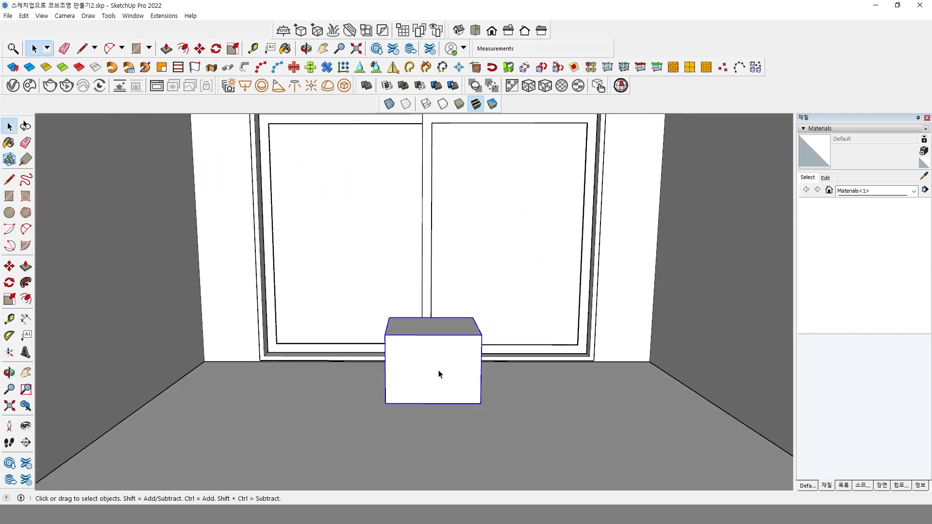
Step: Widen the interior view facing the window slightly and save it as a new scene
scroll(438, 374, "down", 2)
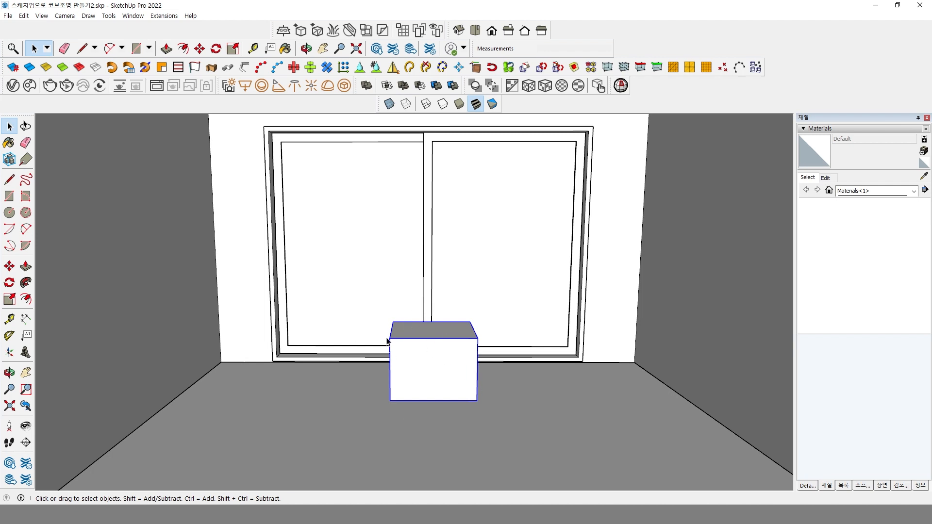
left_click(882, 486)
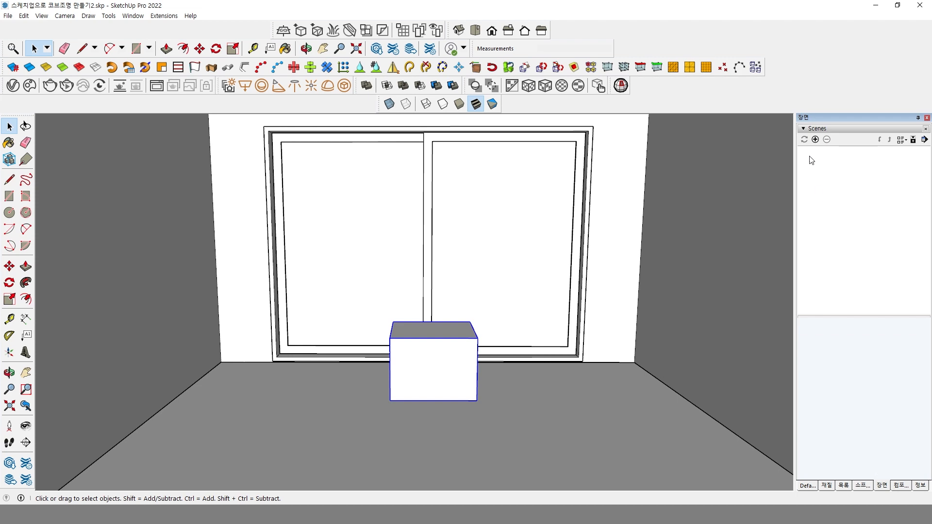
left_click(815, 140)
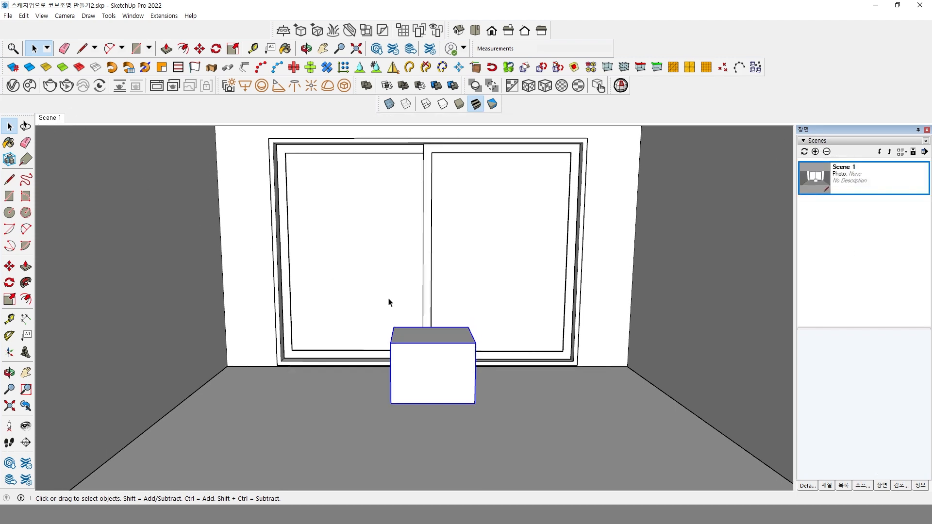
Step: Move the camera away from the room and recall Scene 1 to test the saved view
middle_click_drag(388, 302, 416, 332)
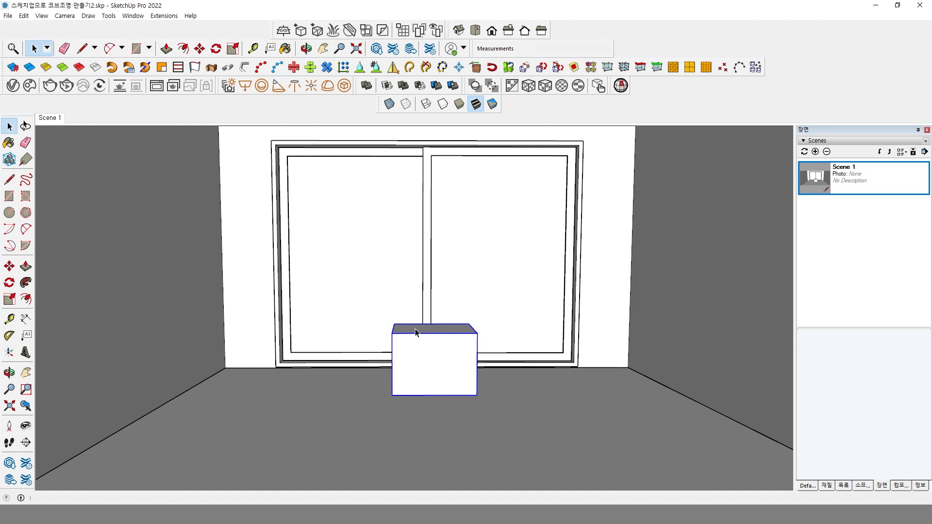
scroll(413, 330, "down", 3)
scroll(410, 330, "down", 2)
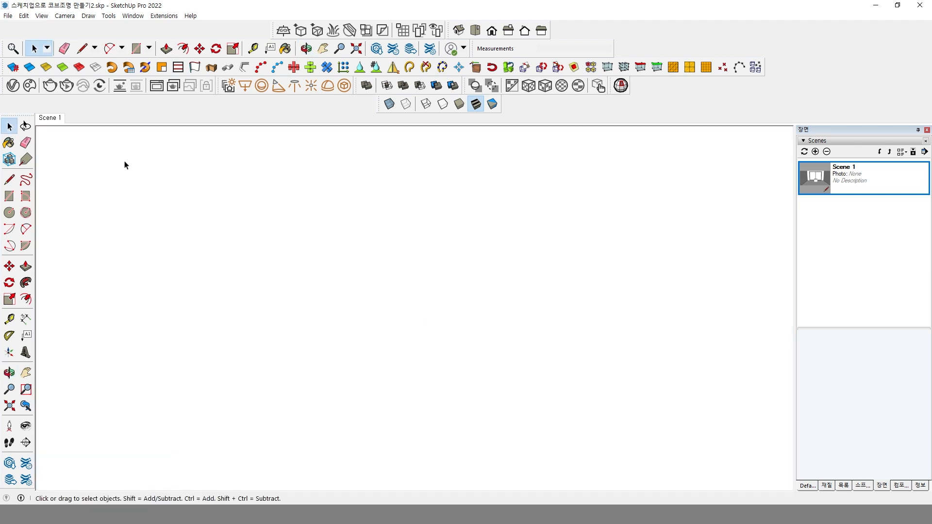
left_click(49, 118)
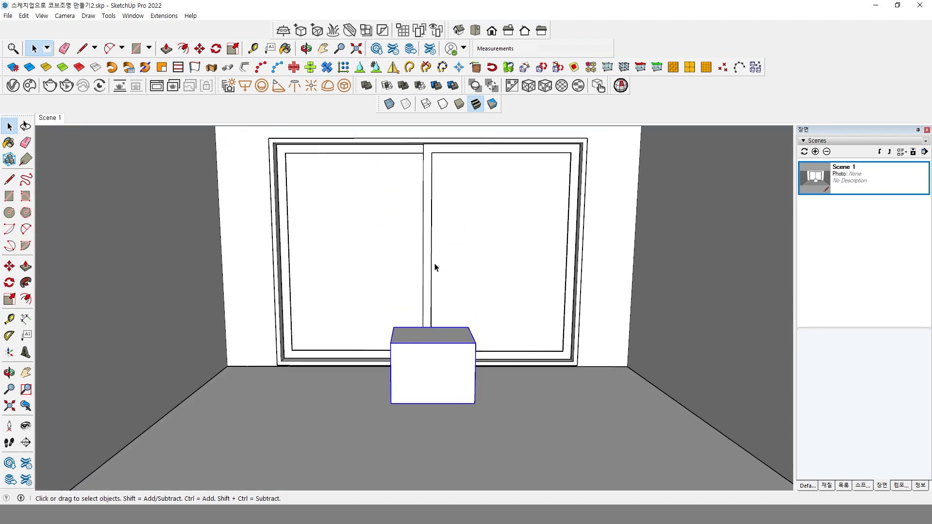
Step: Check in the animation settings of Model Info that scene transitions are disabled
left_click(24, 15)
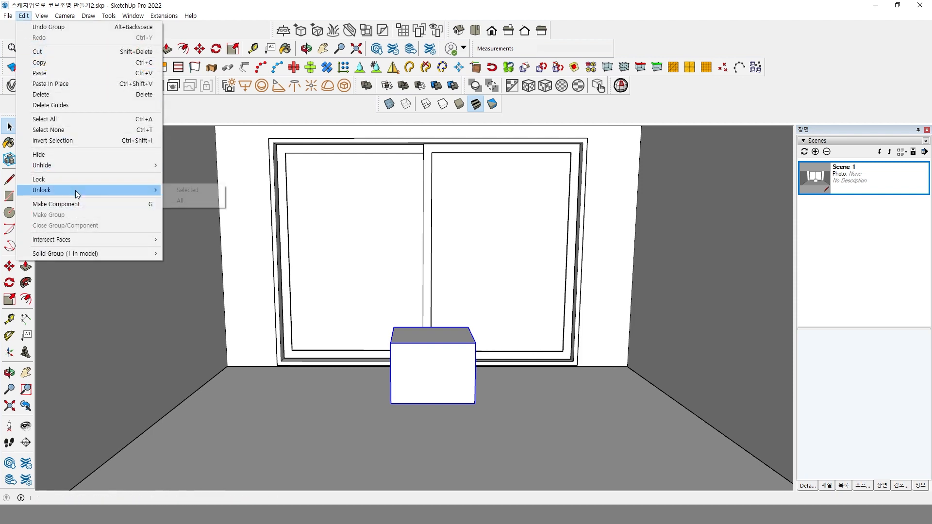
mouse_move(42, 16)
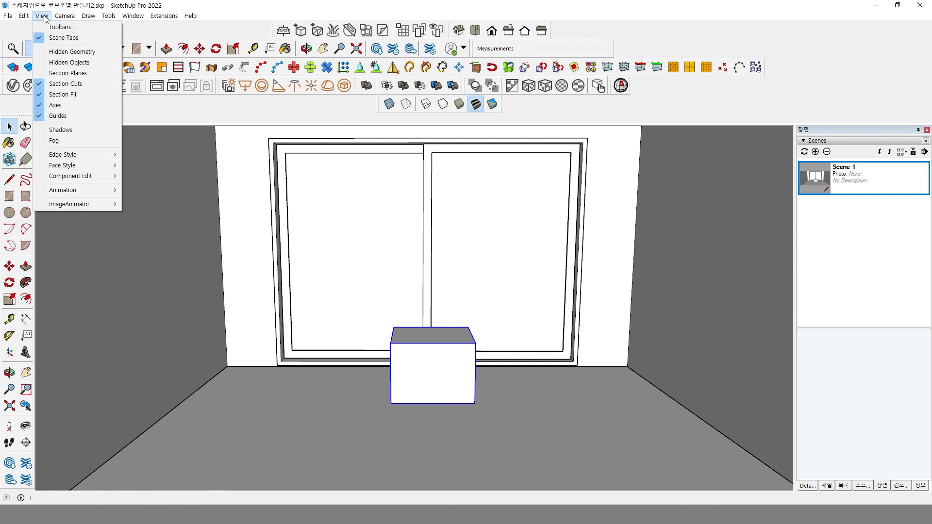
mouse_move(83, 185)
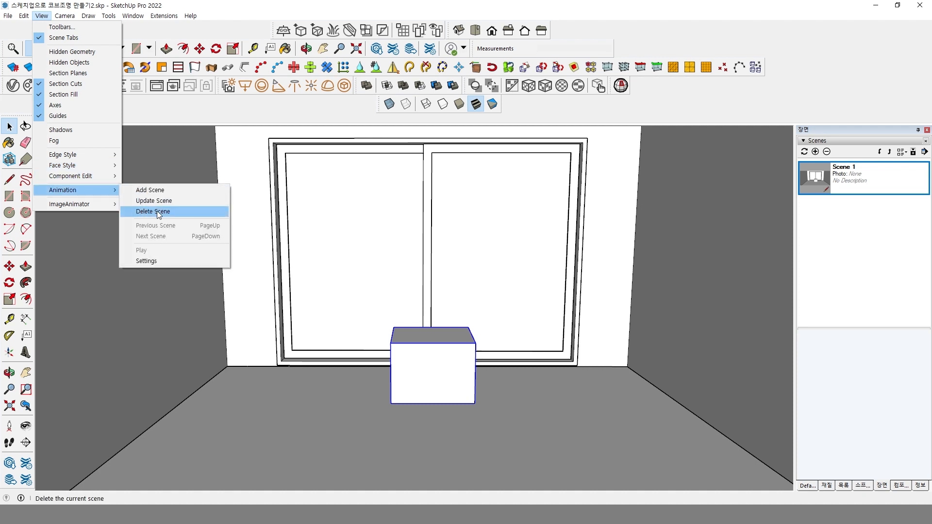
left_click(165, 261)
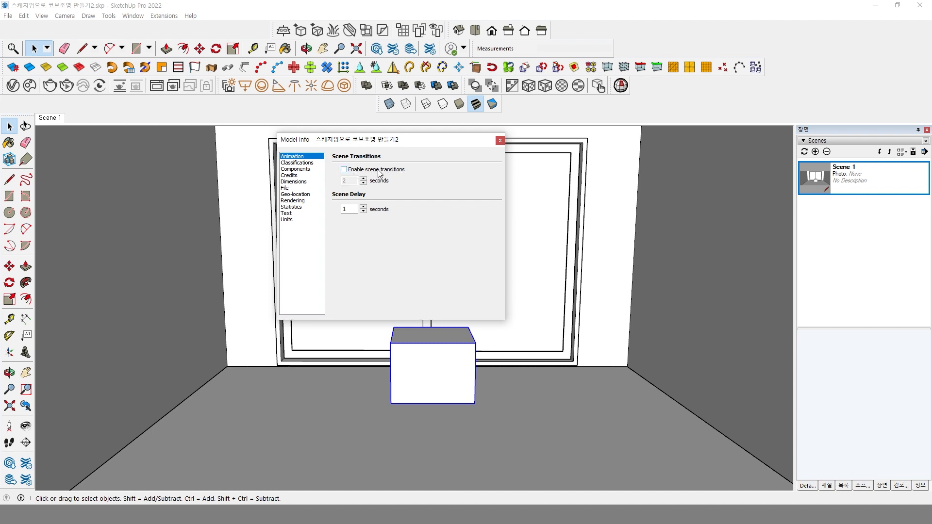
left_click(499, 142)
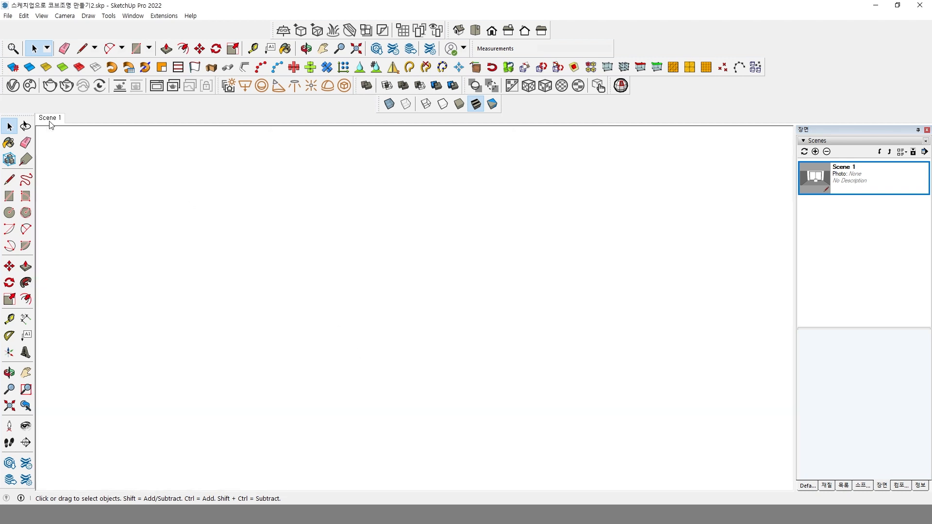
Step: Recall Scene 1, lower the camera and pull it back from the window, and update the scene with each view
left_click(50, 119)
middle_click_drag(492, 423, 500, 391)
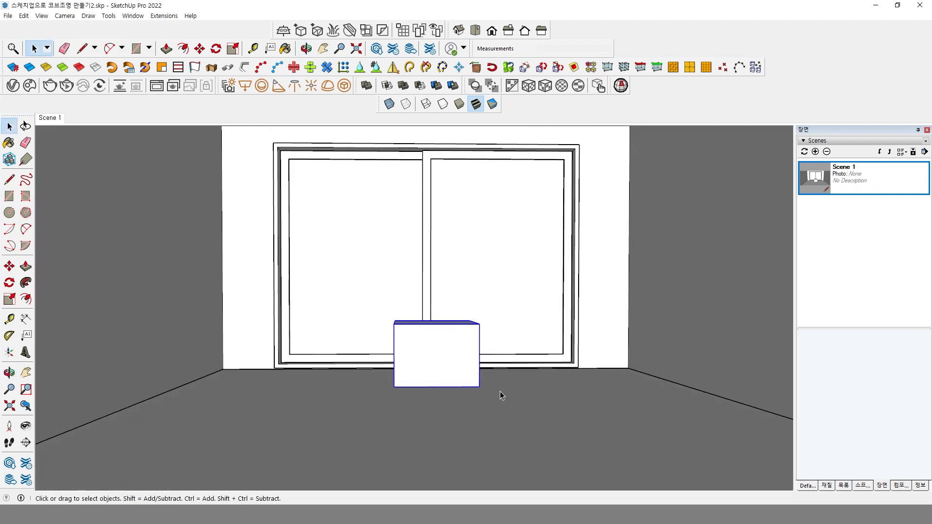
right_click(50, 121)
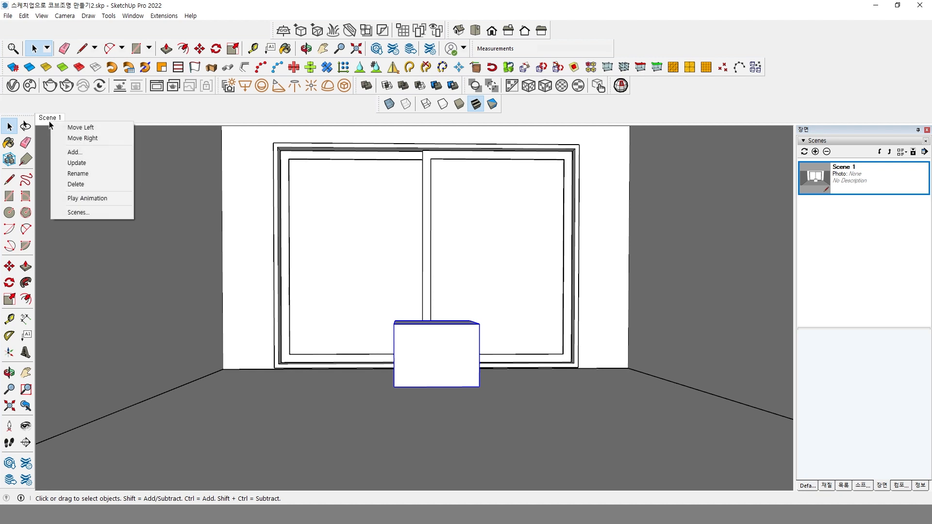
left_click(76, 163)
scroll(296, 277, "down", 2)
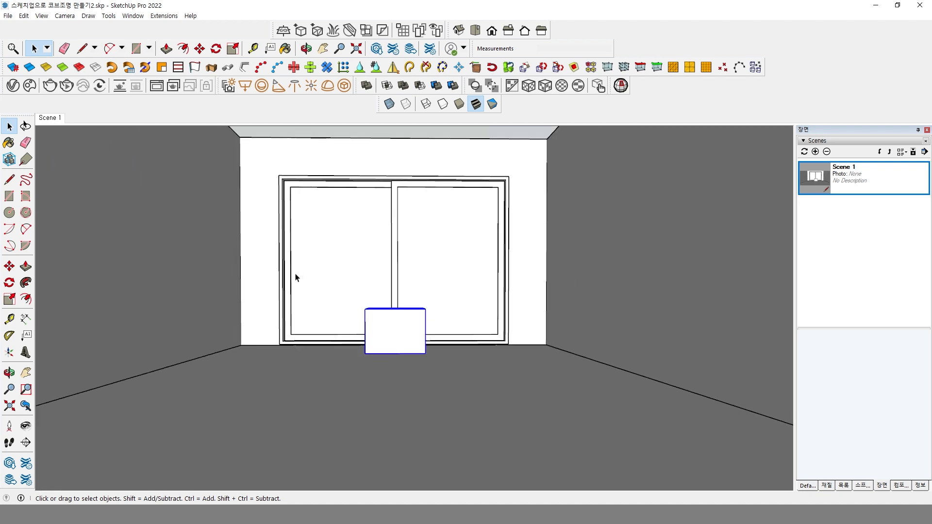
right_click(53, 121)
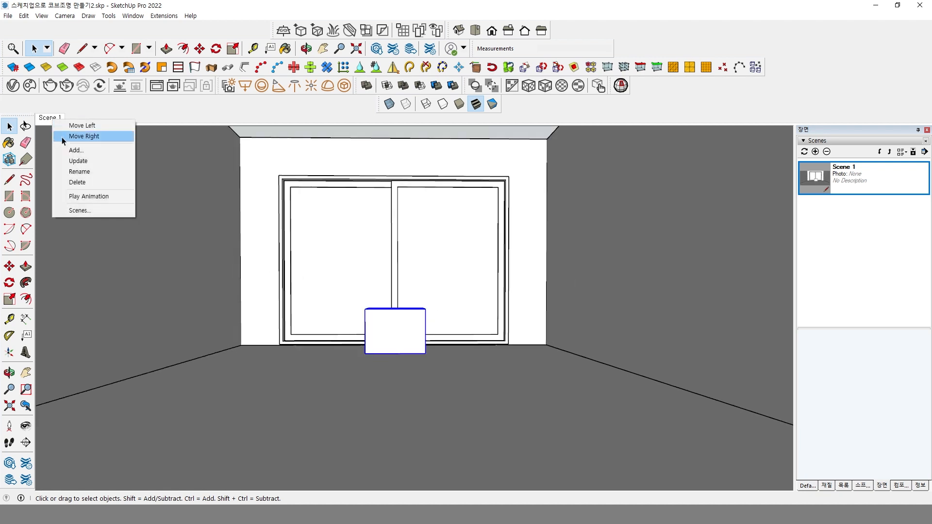
left_click(85, 163)
Step: Reframe the window view to include more of the ceiling area and update Scene 1
middle_click_drag(351, 300, 414, 373, "shift")
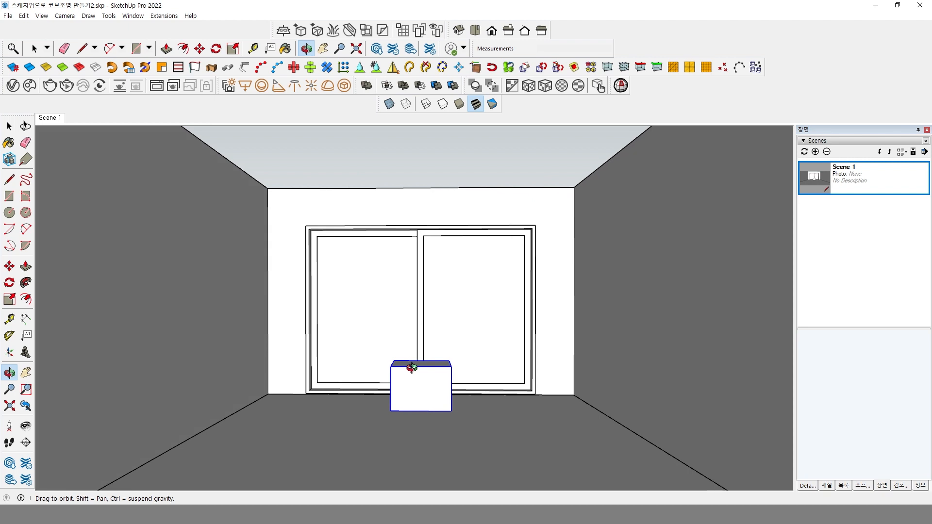
key("space")
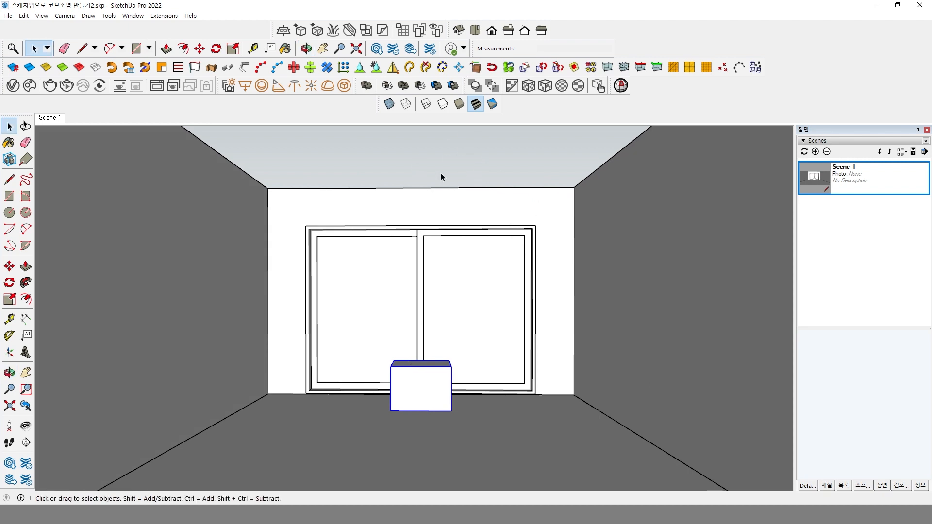
right_click(57, 119)
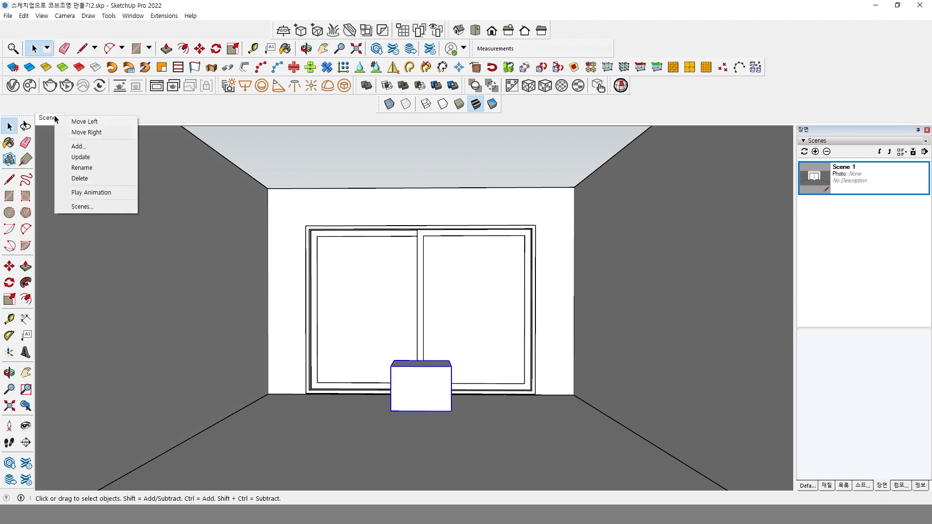
left_click(85, 163)
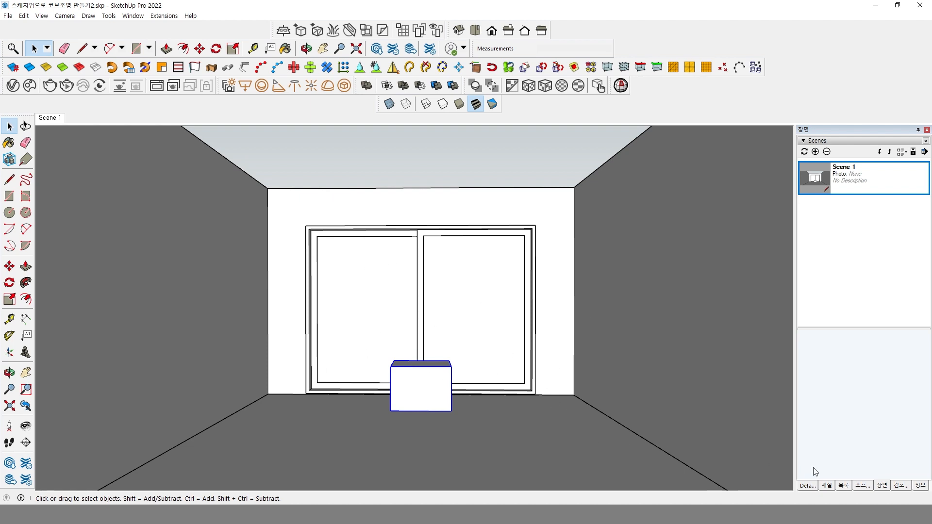
Step: Unhide the hidden ceiling group in the Outliner and update Scene 1 with the ceiling shown
left_click(843, 486)
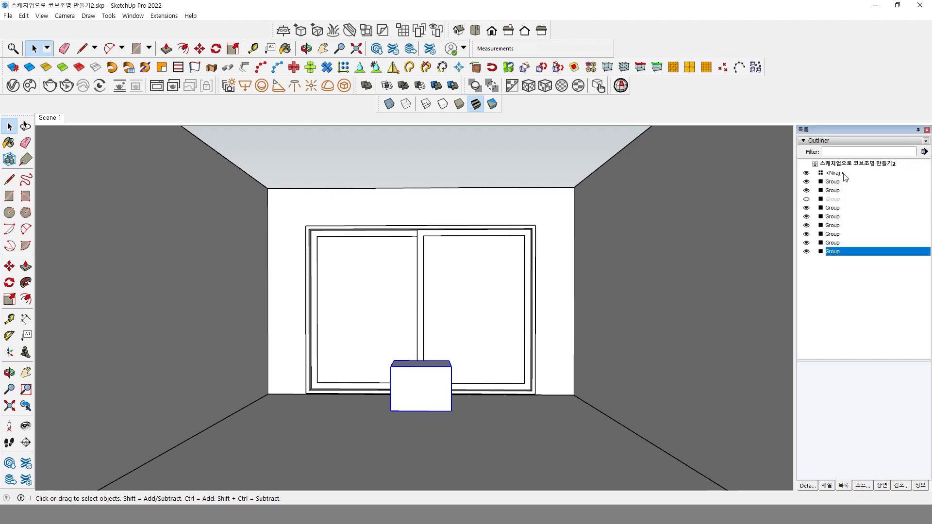
left_click(806, 200)
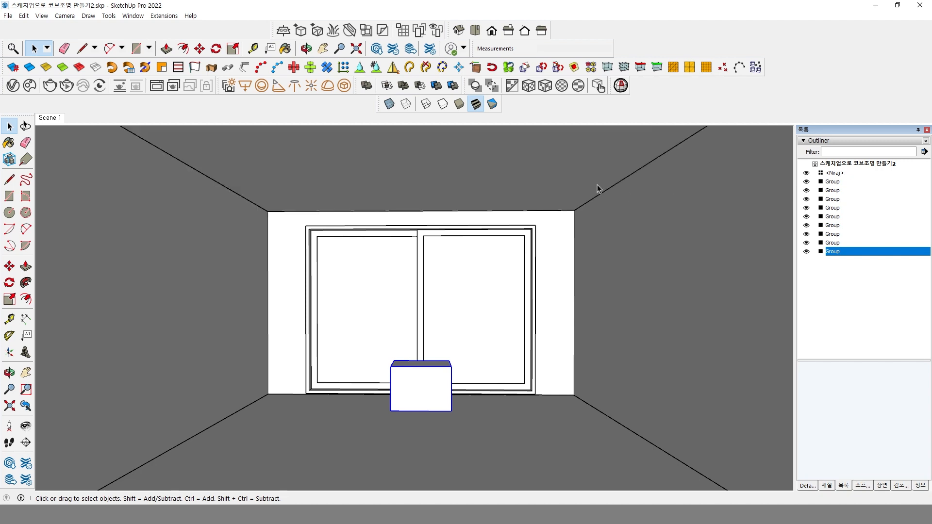
right_click(57, 123)
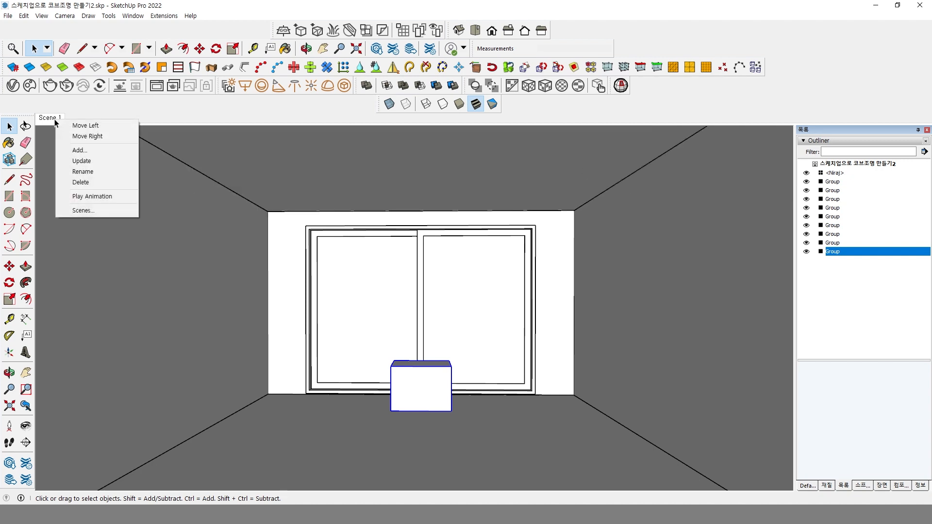
left_click(80, 161)
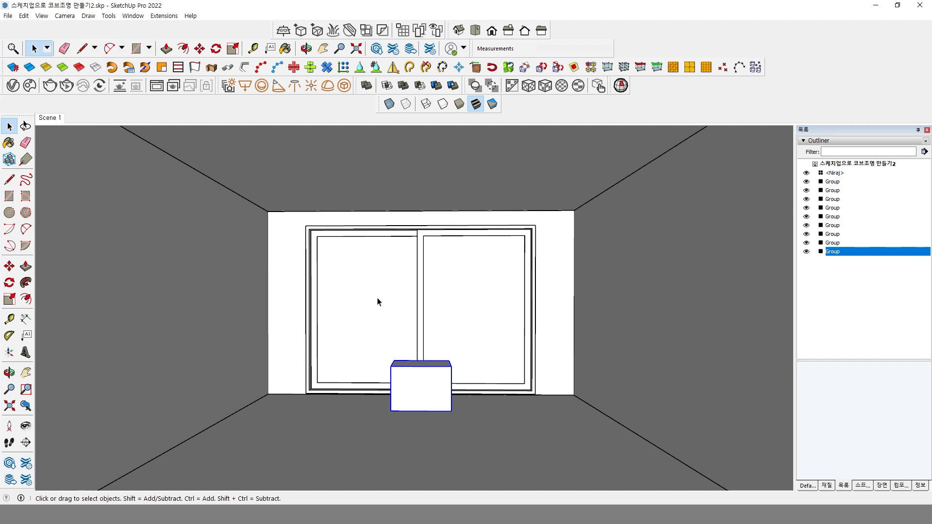
Step: Recall Scene 1 and delete the box group standing in front of the window
middle_click_drag(377, 298, 369, 294)
left_click(53, 122)
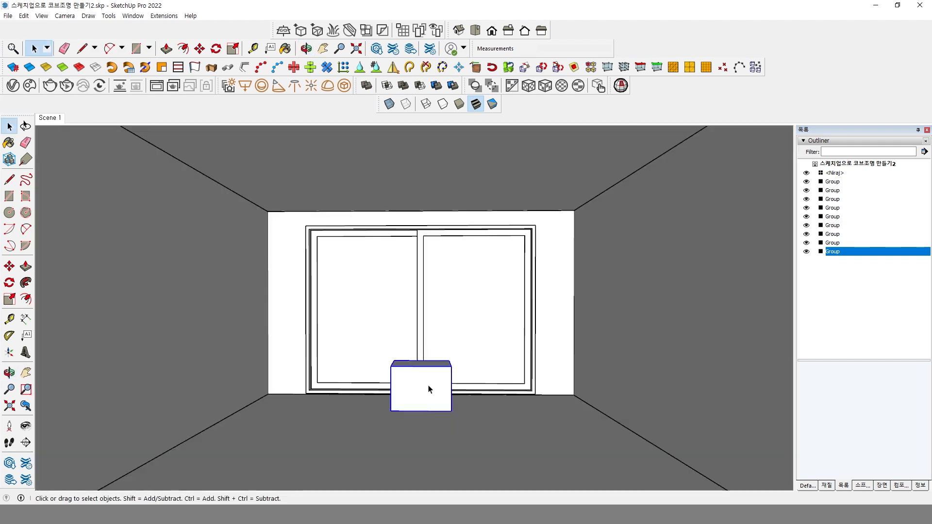
key("Delete")
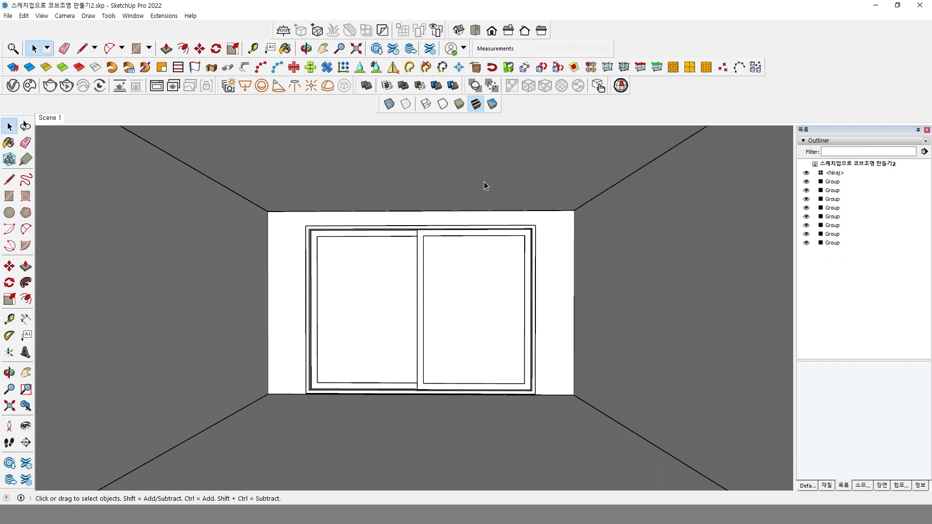
Step: Switch to the 스케치업 코브조명 연습.skp model and minimize the V-Ray Frame Buffer
left_click(461, 504)
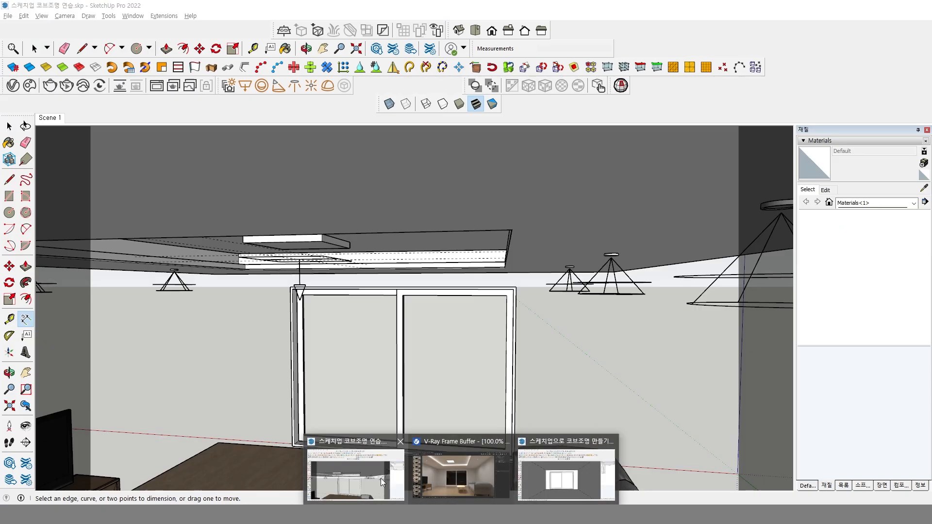
left_click(380, 478)
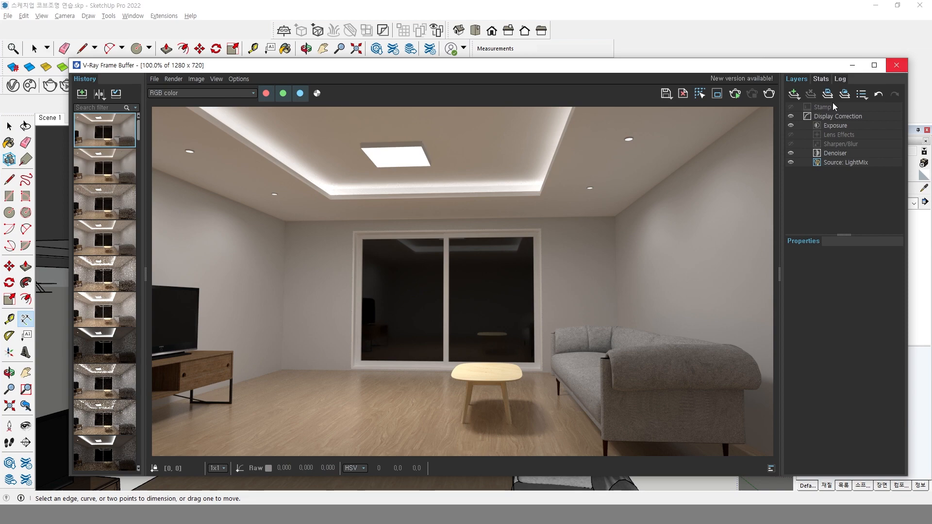
left_click(852, 65)
Step: Try to move the top ceiling slab sideways along the red axis to uncover the cove, and undo the move
scroll(410, 261, "down", 3)
mouse_move(416, 266)
middle_mouse_down()
mouse_move(446, 291)
mouse_move(461, 284)
middle_mouse_up()
scroll(423, 279, "up", 3)
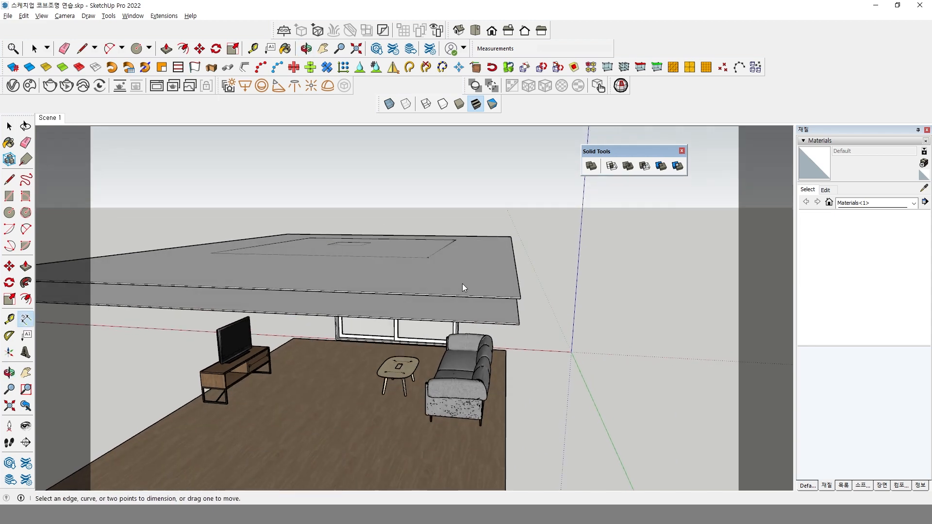
key("space")
left_click(461, 284)
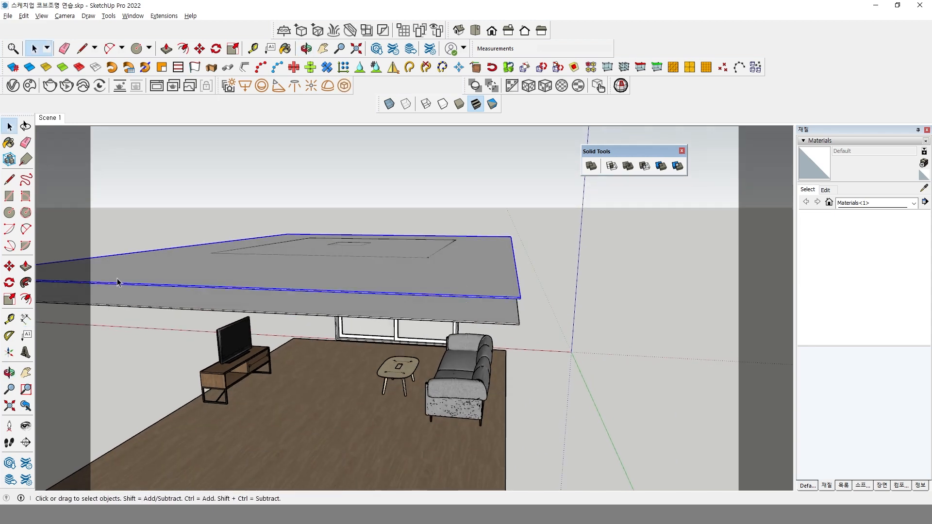
left_click(9, 266)
left_click(342, 263)
scroll(495, 269, "down", 4)
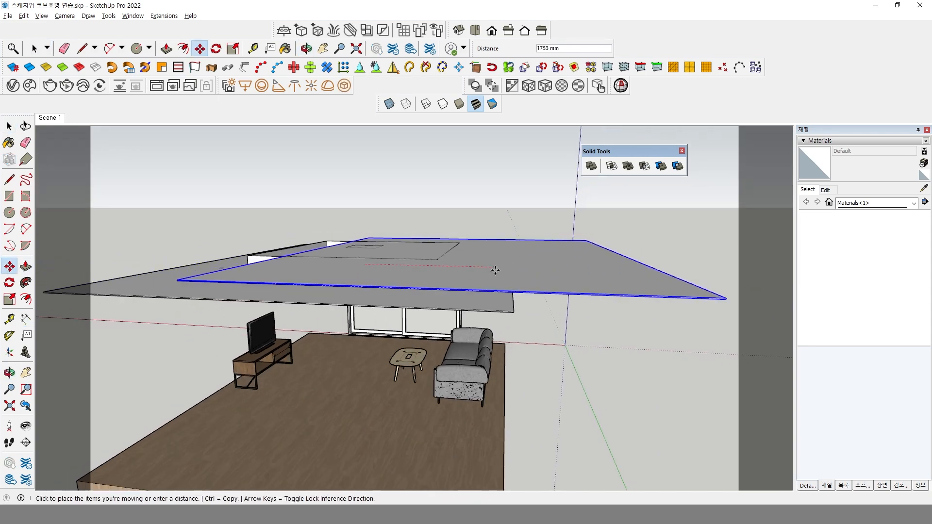
middle_click_drag(461, 271, 272, 275, "shift")
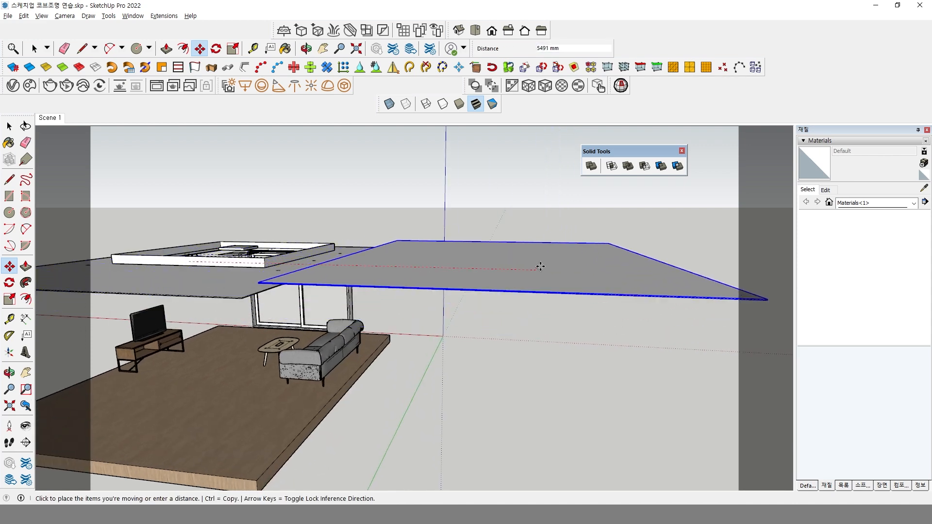
middle_click_drag(538, 265, 339, 305)
key("ctrl+z")
Step: Hide the top ceiling slab group to expose the cove structure beneath it
right_click(320, 280)
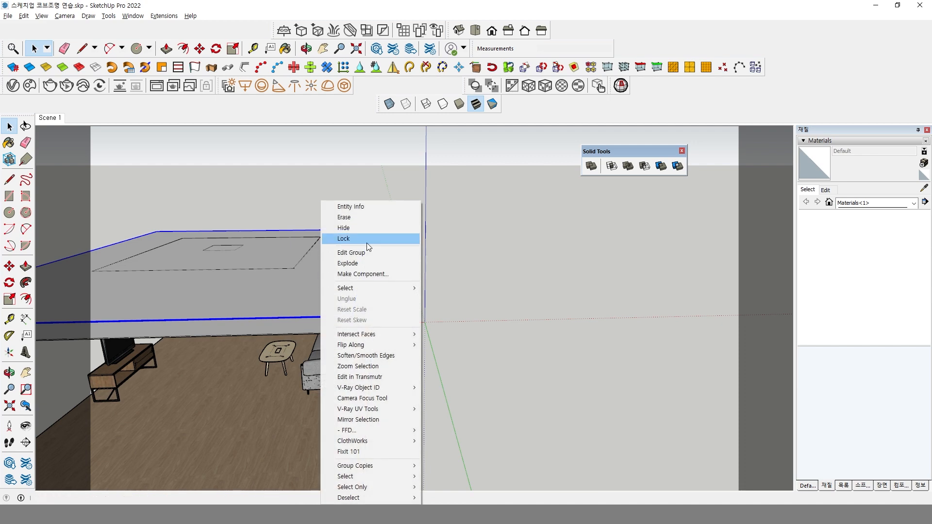
left_click(370, 222)
scroll(348, 313, "up", 6)
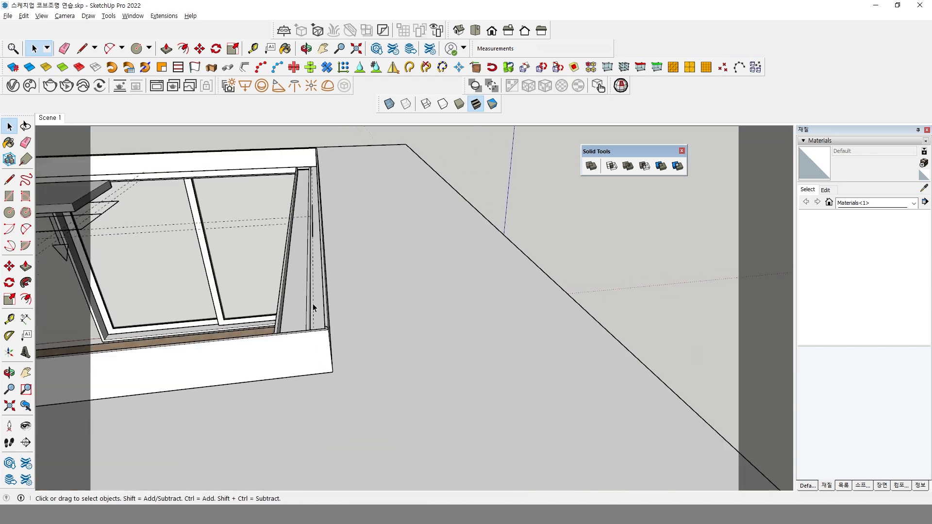
Step: Examine the cove's inner strip group and the upright frame around the ceiling opening by selecting each at the corner
left_click(316, 299)
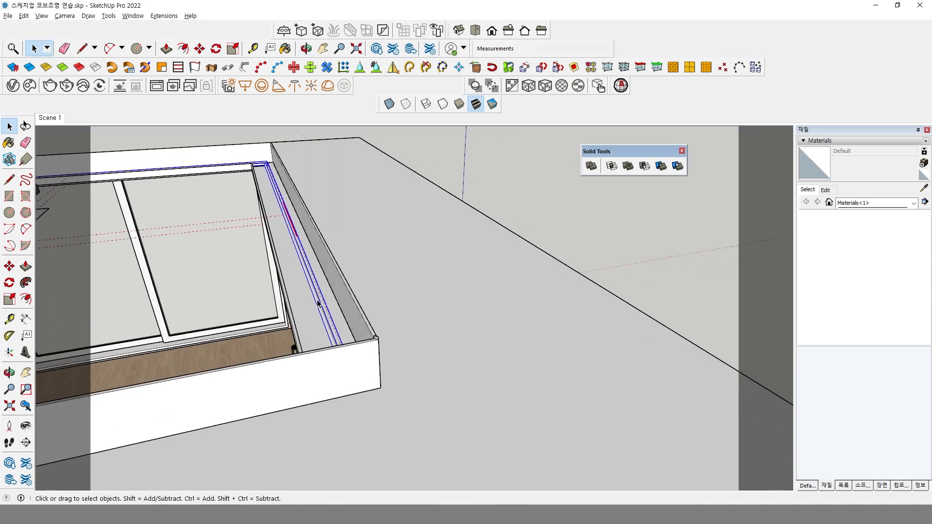
middle_click_drag(309, 291, 399, 320)
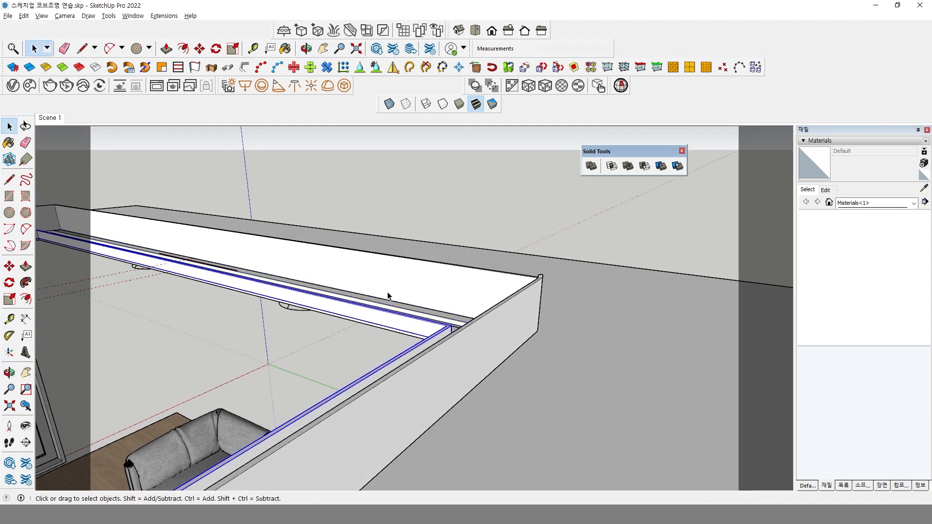
left_click(464, 294)
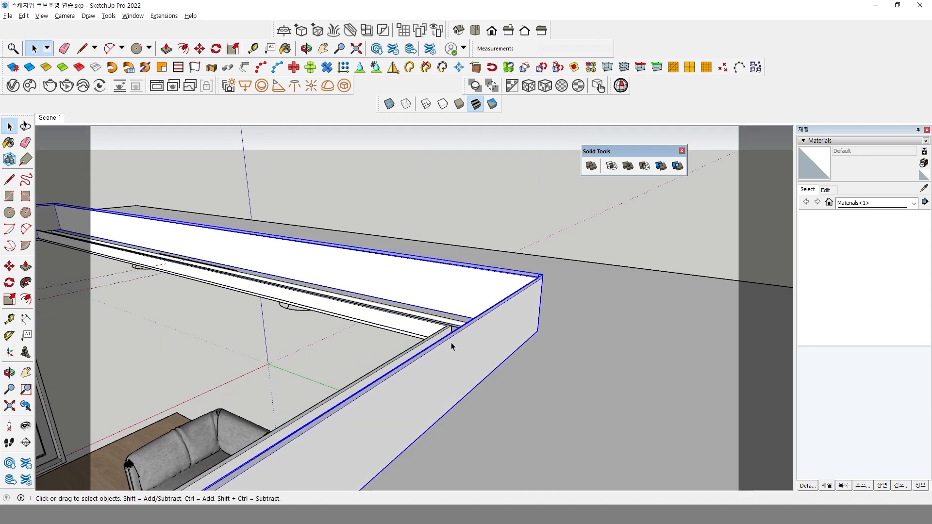
middle_click_drag(450, 342, 410, 349)
scroll(471, 290, "down", 2)
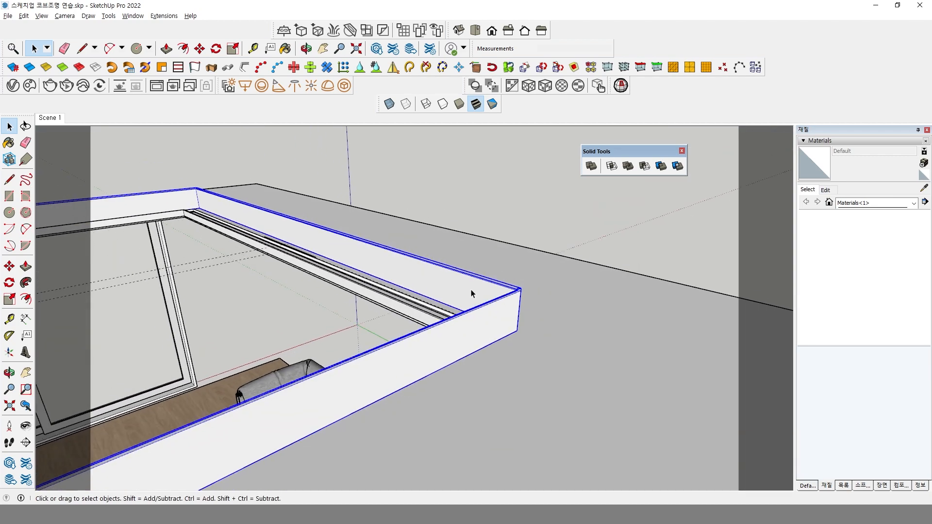
Step: Examine the recessed ceiling opening, its raised box and the surrounding light fixtures from above and from below in the room
middle_click_drag(471, 290, 437, 272)
scroll(438, 271, "down", 4)
middle_click_drag(440, 318, 439, 297)
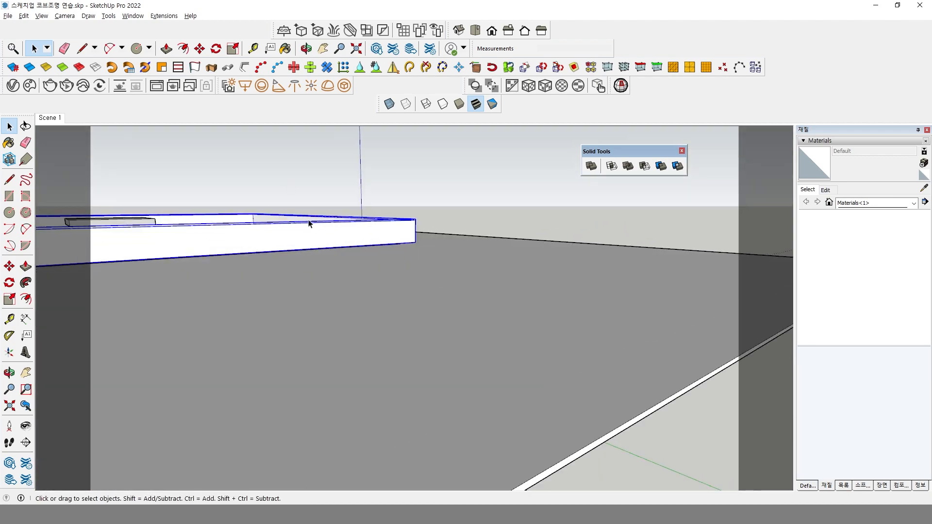
middle_click_drag(362, 324, 421, 199)
middle_click_drag(276, 451, 383, 262, "shift")
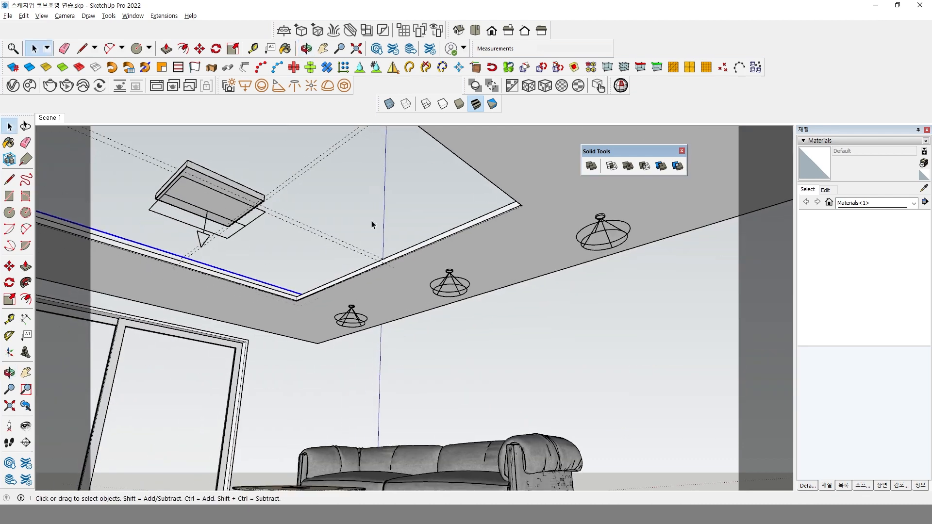
left_click(531, 218)
scroll(550, 226, "down", 5)
middle_click_drag(550, 226, 454, 360)
scroll(453, 331, "down", 1)
scroll(453, 330, "down", 8)
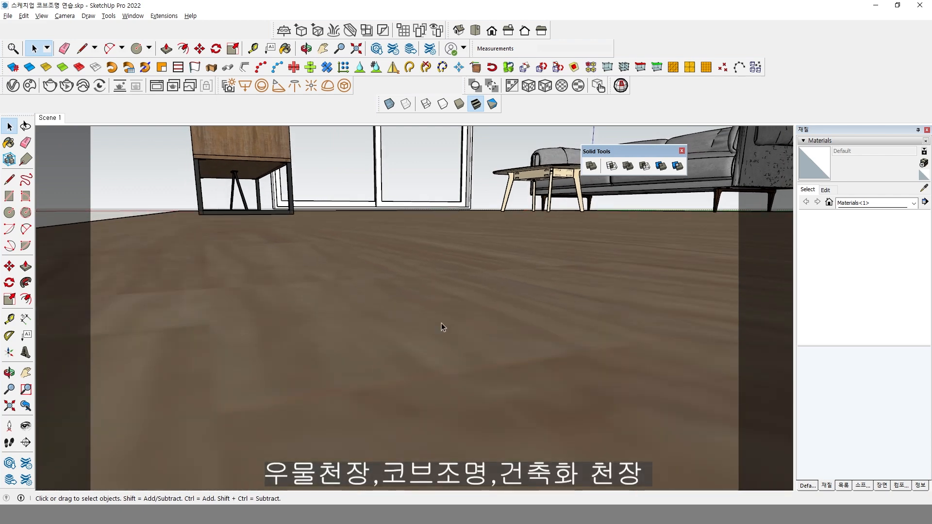
scroll(460, 322, "down", 2)
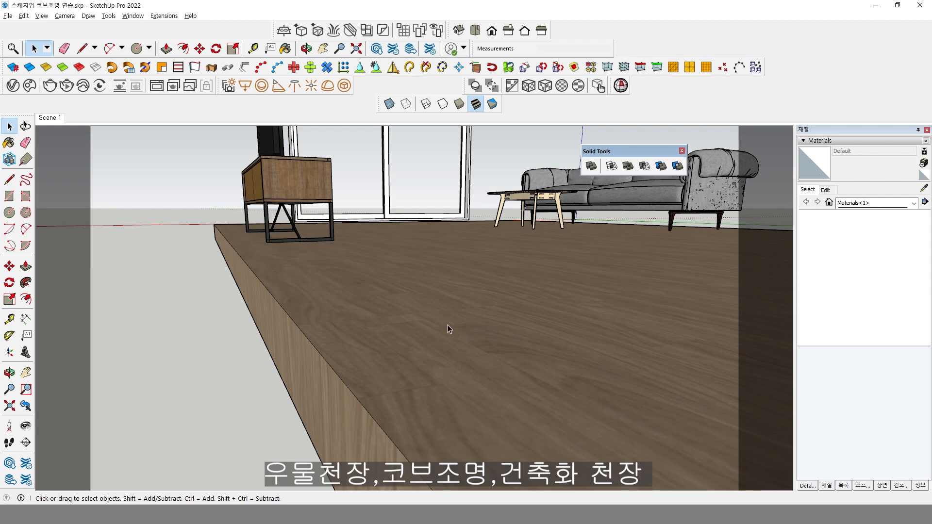
scroll(447, 325, "down", 8)
middle_click_drag(497, 296, 507, 390)
middle_click_drag(485, 336, 510, 286)
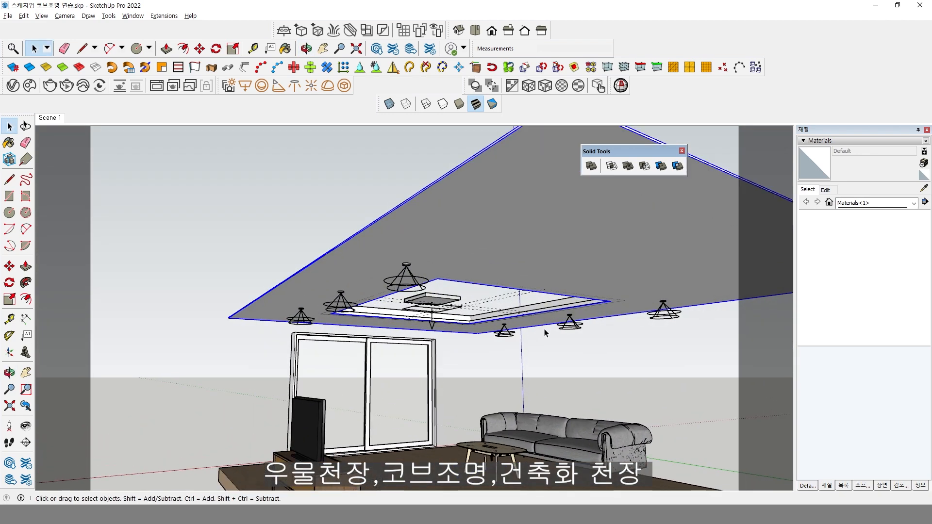
middle_click_drag(565, 293, 362, 242)
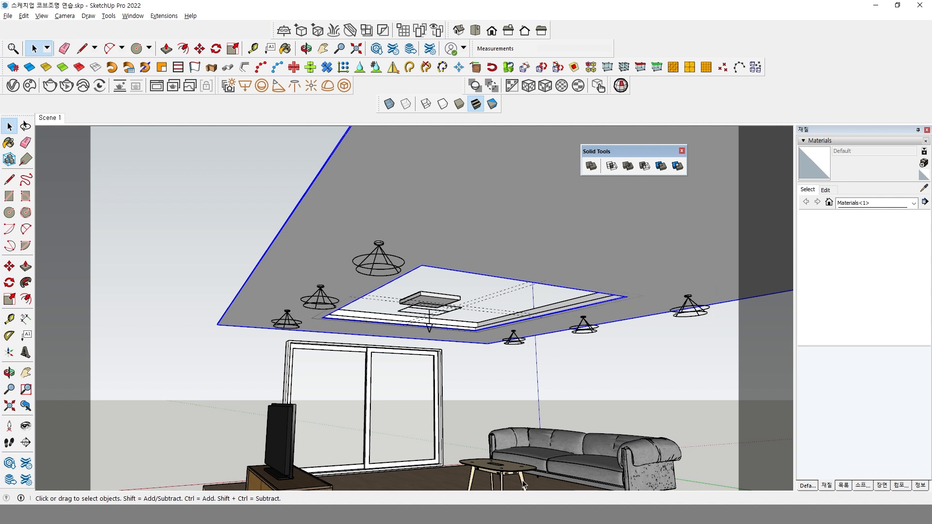
Step: Switch to the model 스케치업으로 코브조명 만들기2 and show the room from the top in parallel projection
mouse_move(461, 514)
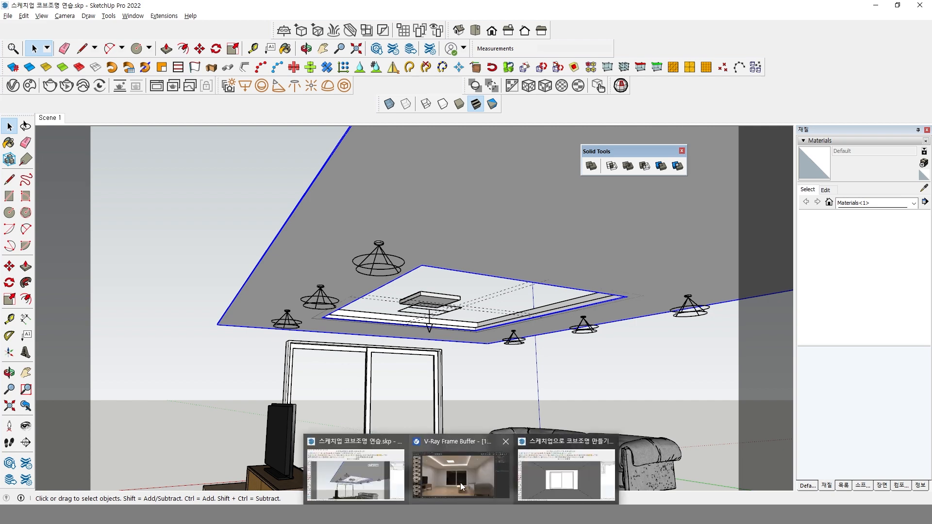
left_click(585, 488)
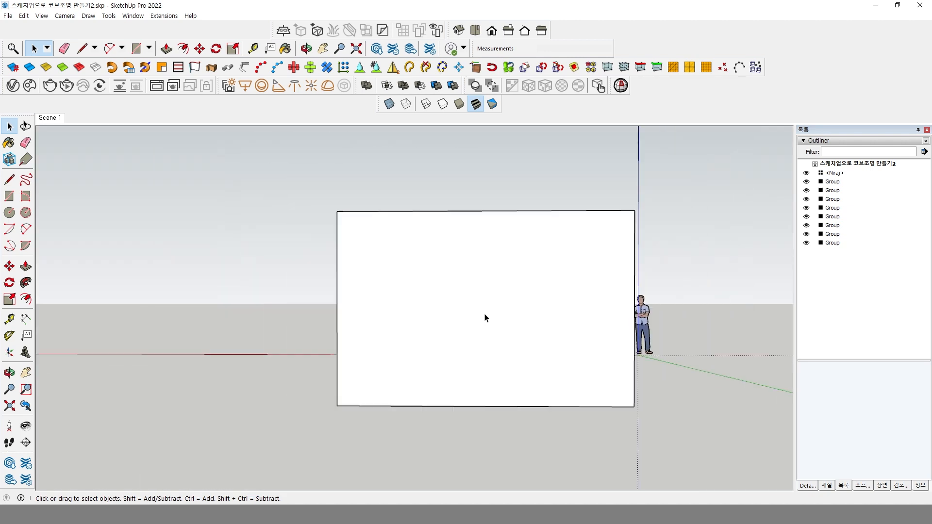
middle_click_drag(485, 316, 496, 354)
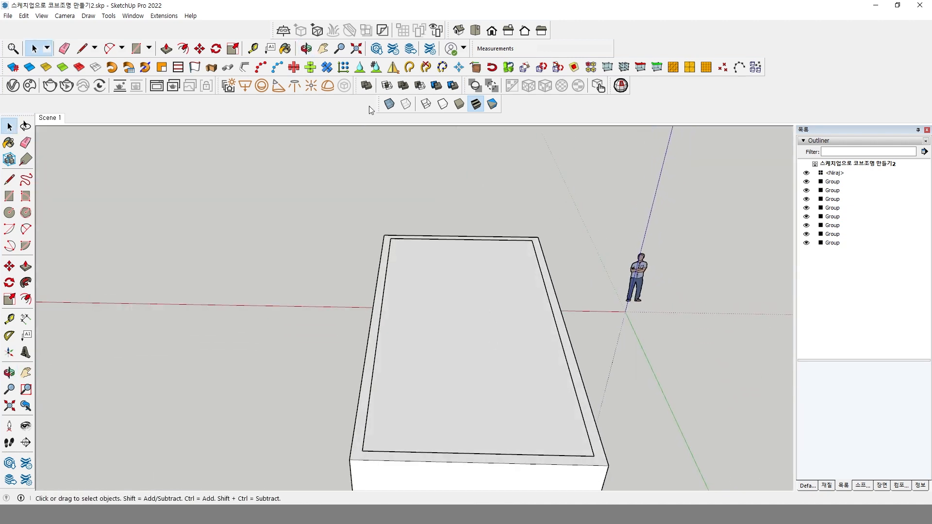
left_click(478, 32)
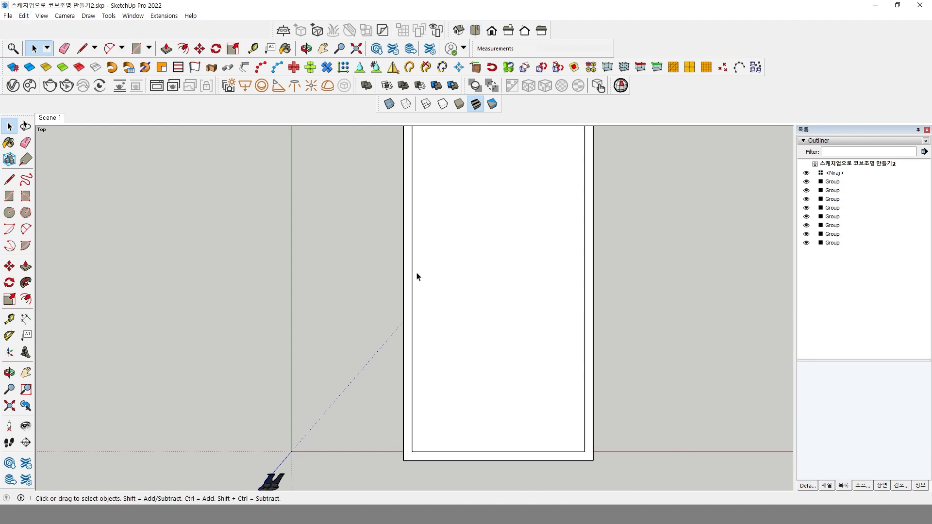
left_click(24, 16)
mouse_move(47, 17)
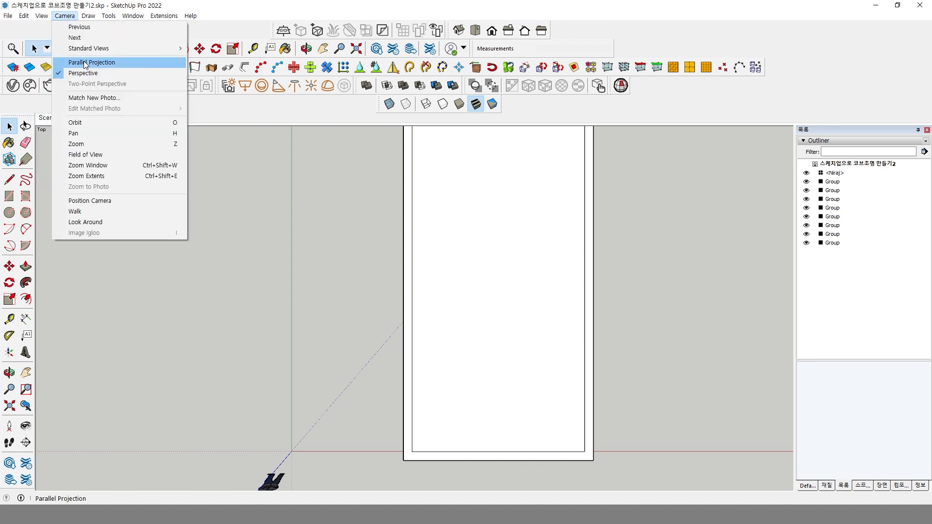
left_click(85, 62)
middle_click_drag(547, 335, 501, 362, "shift")
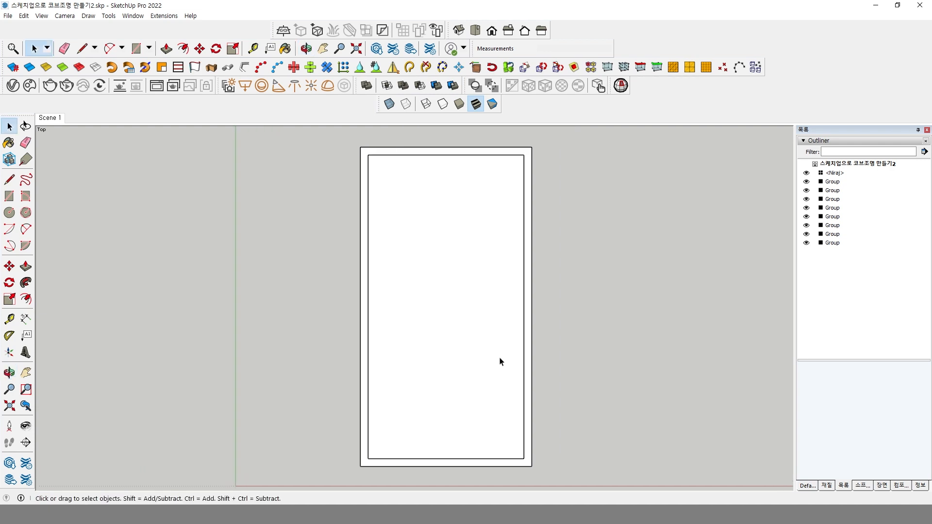
Step: Turn on X-ray display and draw a rectangle about 2567 by 3775 mm inside the room's ceiling outline
left_click(389, 104)
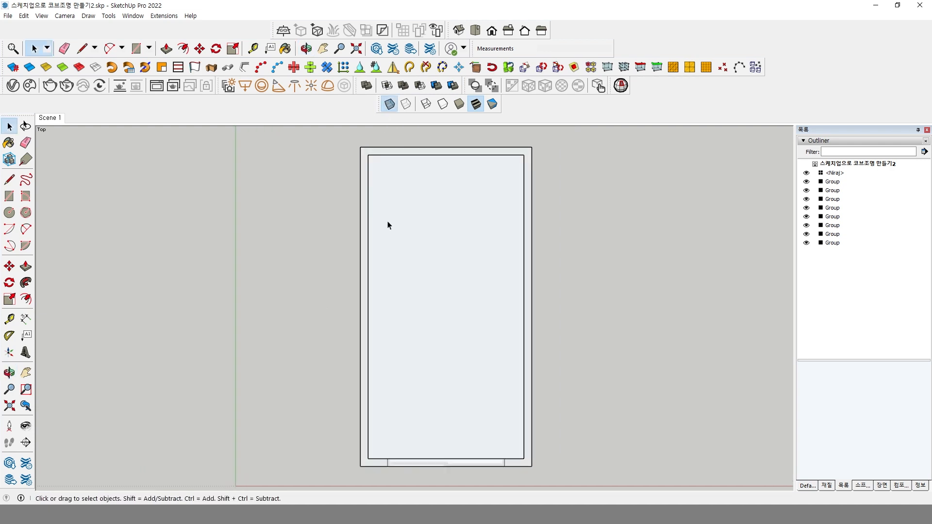
left_click(10, 196)
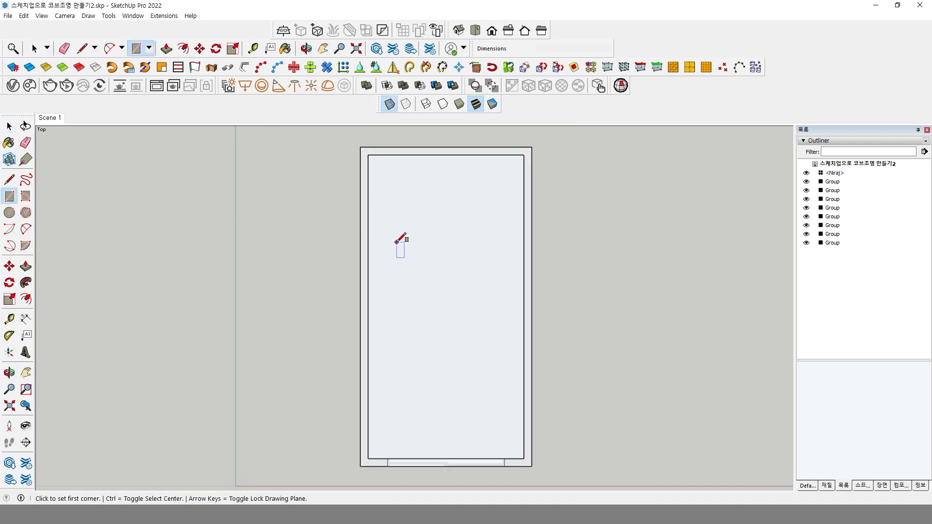
left_click(396, 203)
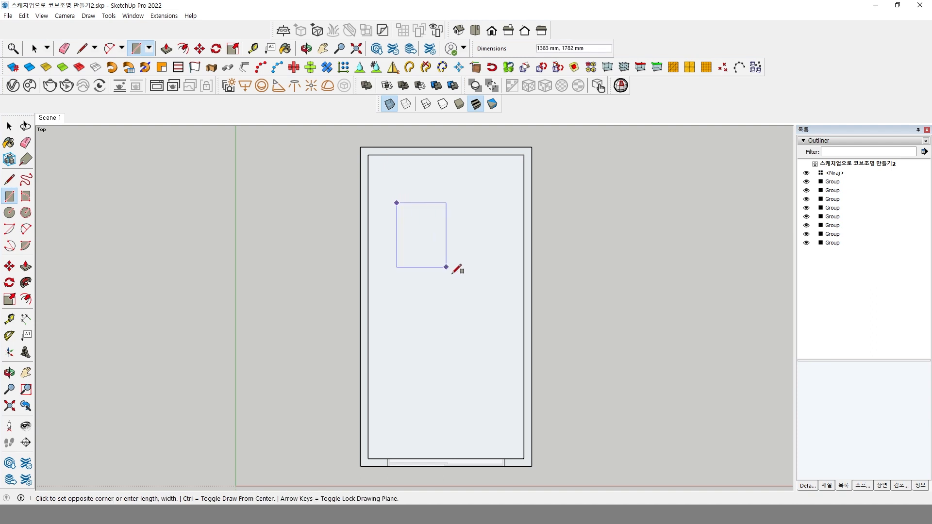
left_click(496, 349)
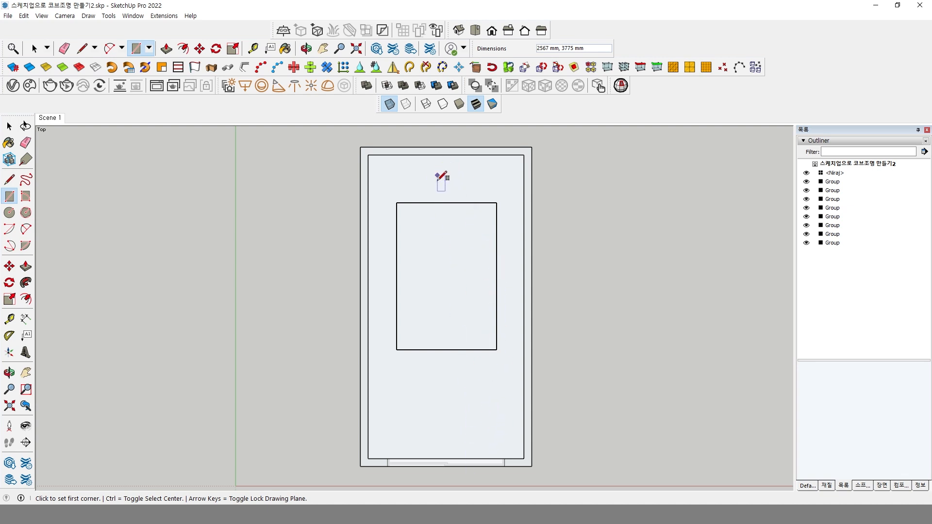
Step: Check the living room dimensions in the floor plan image in XnView MP, and set the ceiling rectangle to 2600 by 3000 mm in SketchUp
left_click(460, 486)
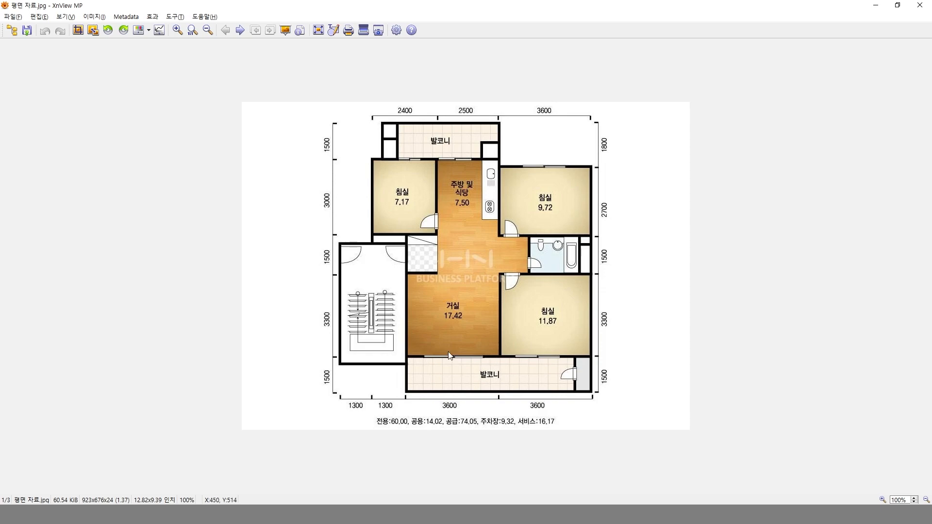
key("alt+Tab")
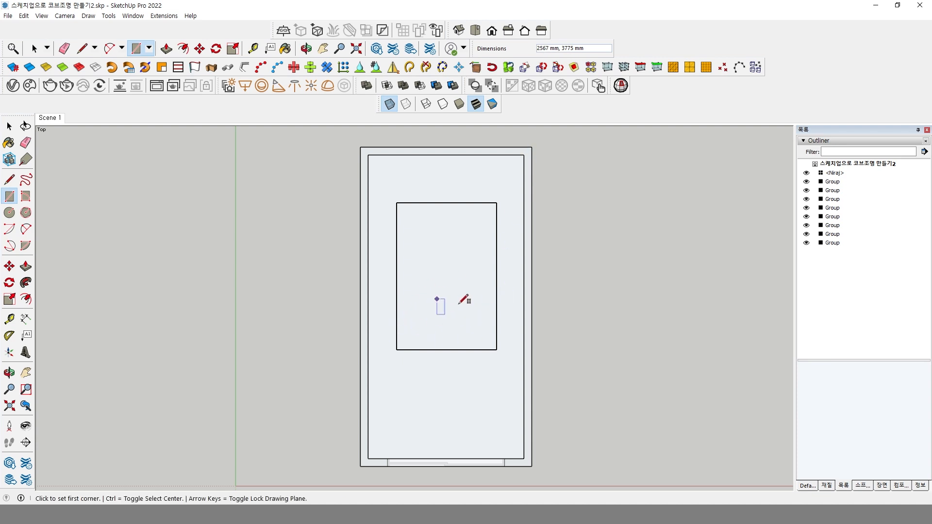
type("2")
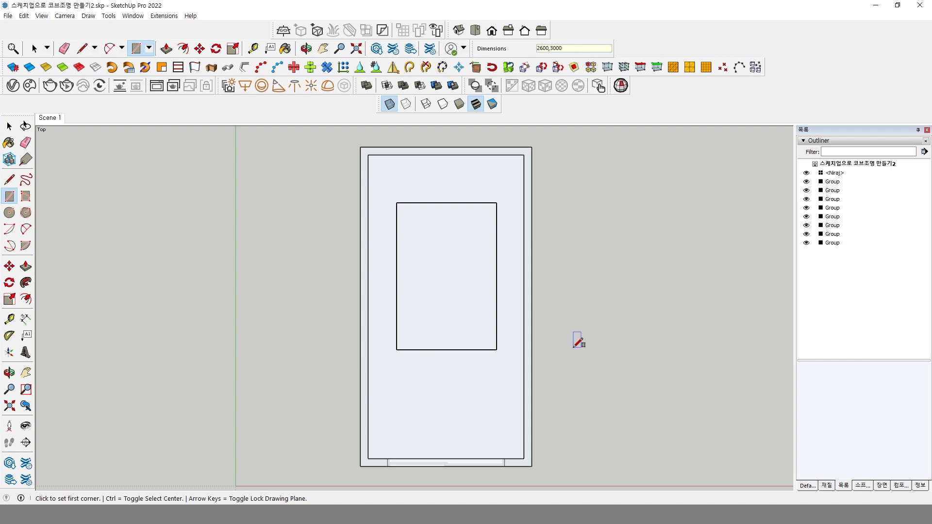
type("600,3000")
key("Return")
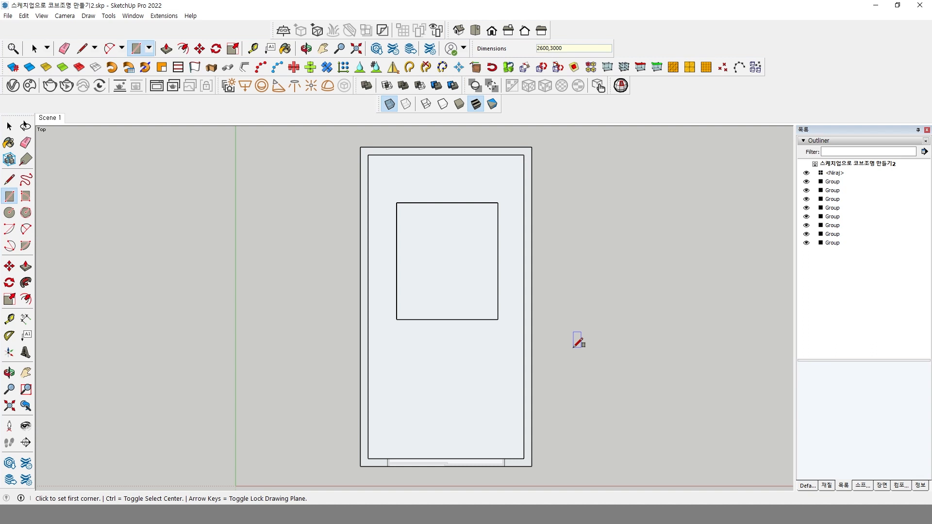
Step: Consult the floor plan image in XnView MP again, return to the SketchUp room model and turn off its X-ray display
left_click(423, 469)
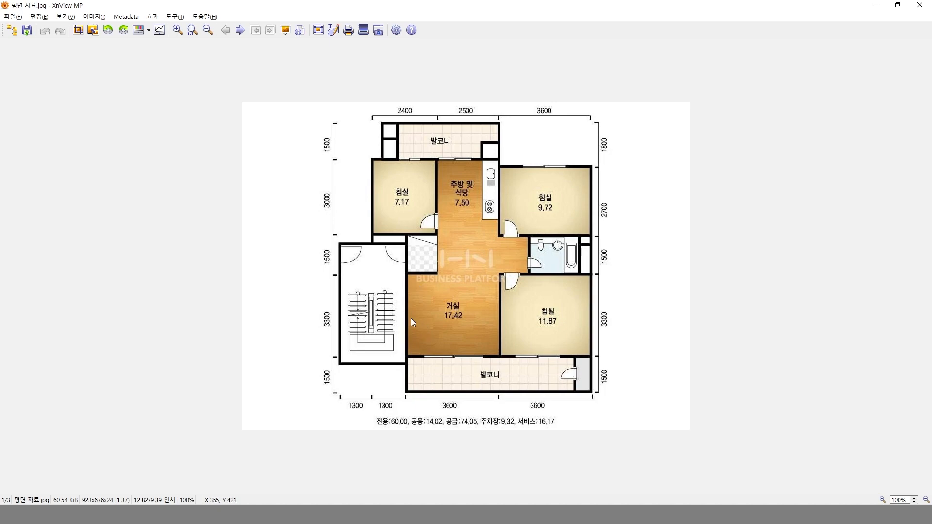
key("alt+Tab")
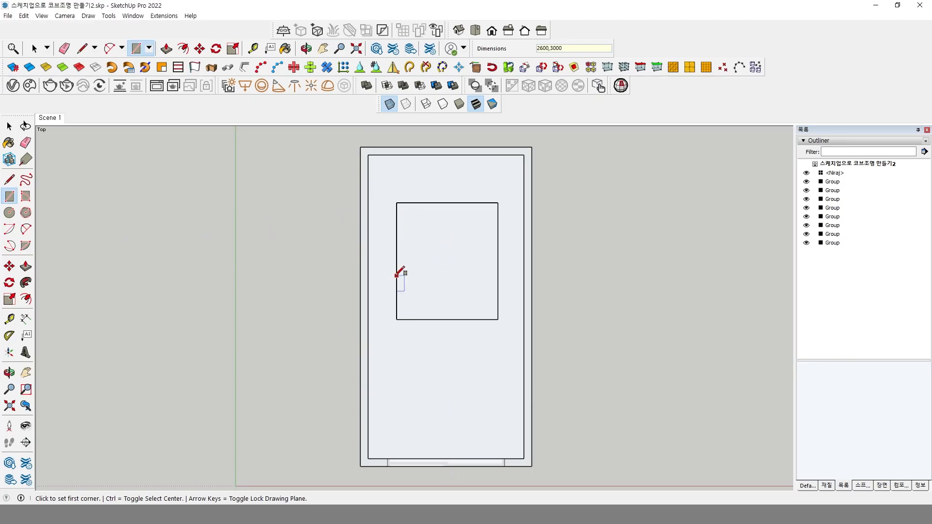
key("o")
left_click_drag(416, 312, 533, 187)
left_click_drag(547, 180, 534, 271)
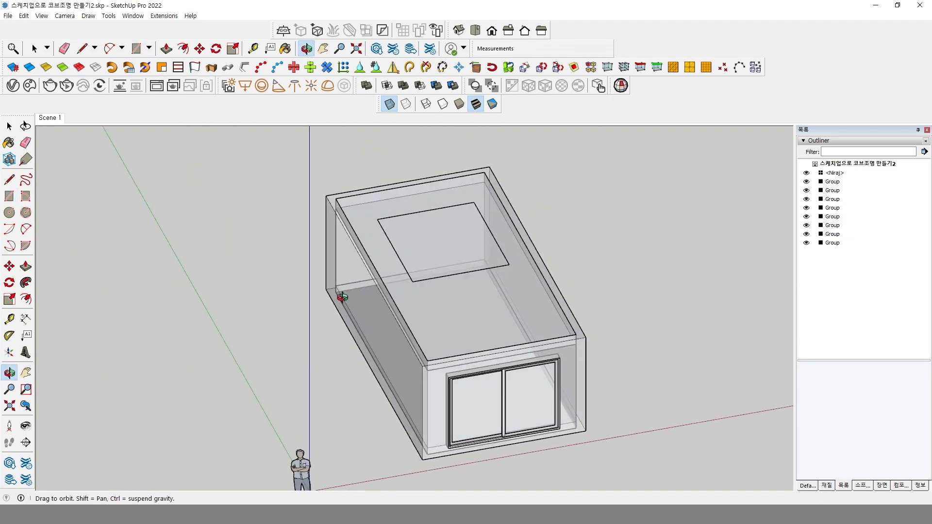
key("r")
scroll(426, 265, "up", 5)
scroll(478, 280, "up", 1)
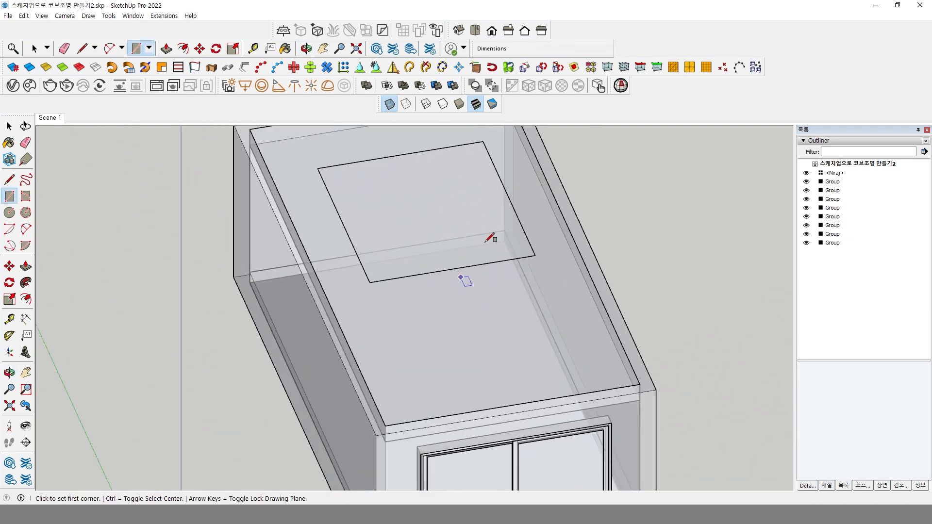
middle_click_drag(487, 287, 446, 304)
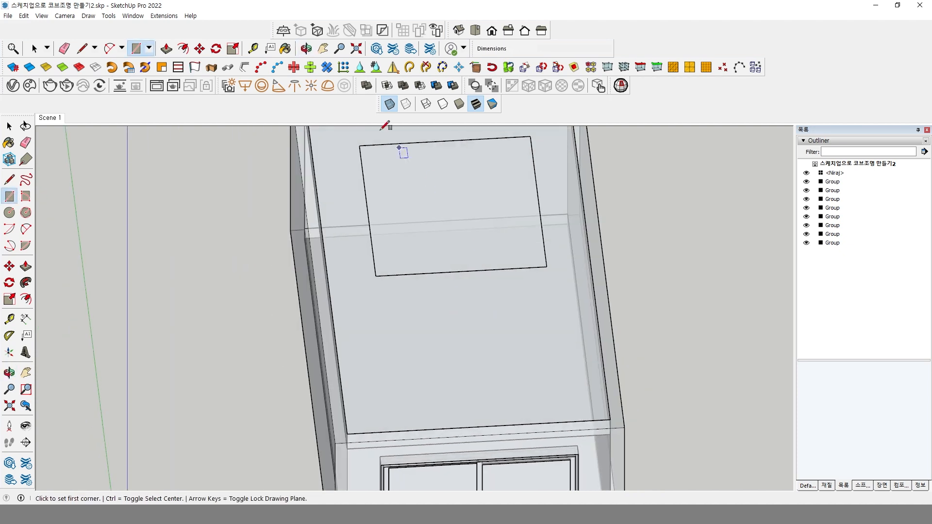
left_click(389, 104)
scroll(461, 271, "down", 3)
scroll(465, 279, "up", 6)
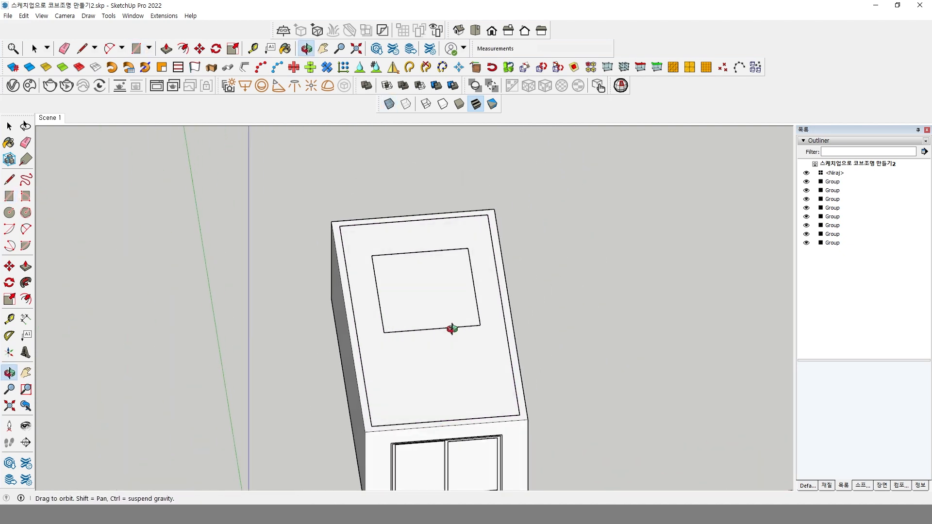
Step: Move the ceiling rectangle toward the window so its front edge's midpoint meets the midpoint of the ceiling's window-side inner edge
key("space")
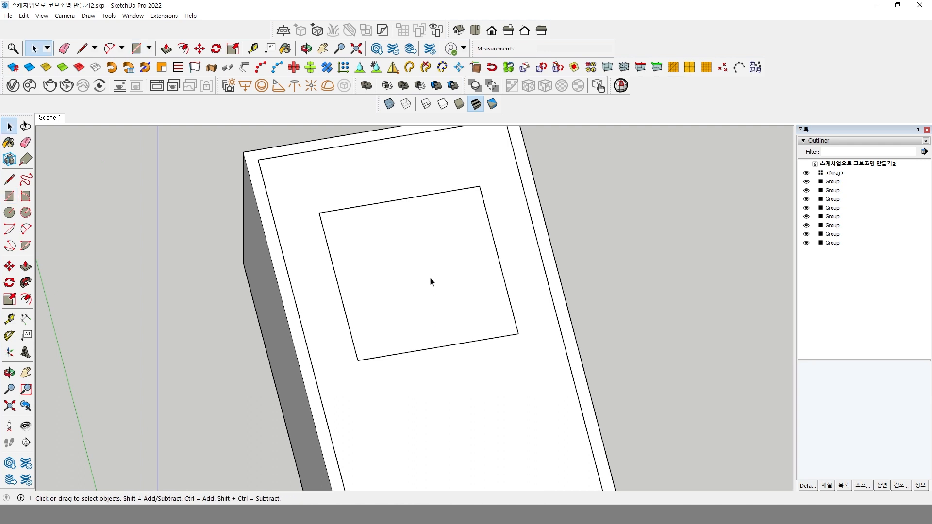
double_click(430, 280)
scroll(445, 294, "down", 2)
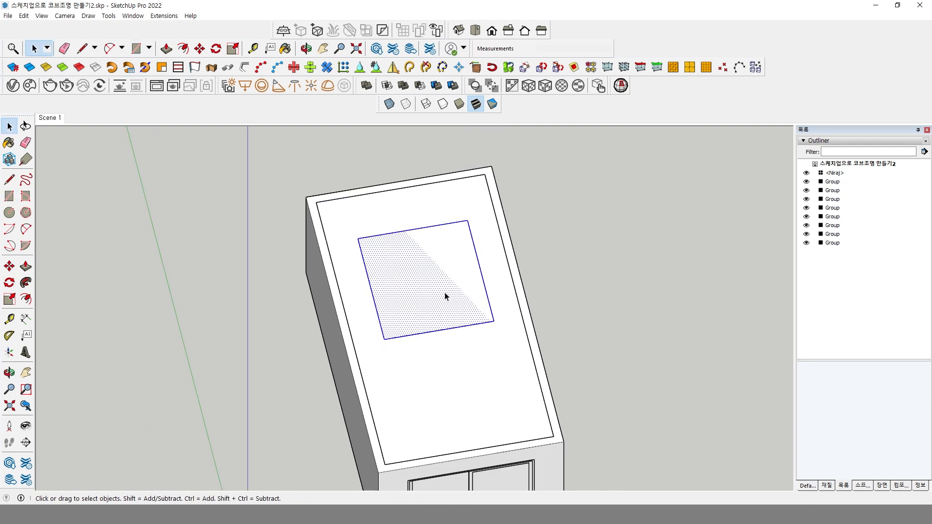
left_click(9, 266)
left_click(441, 328)
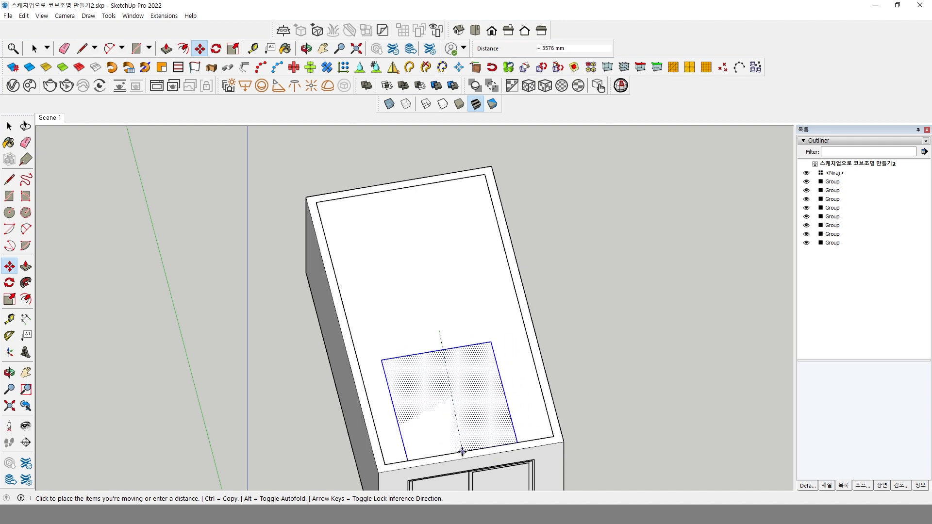
scroll(465, 452, "up", 2)
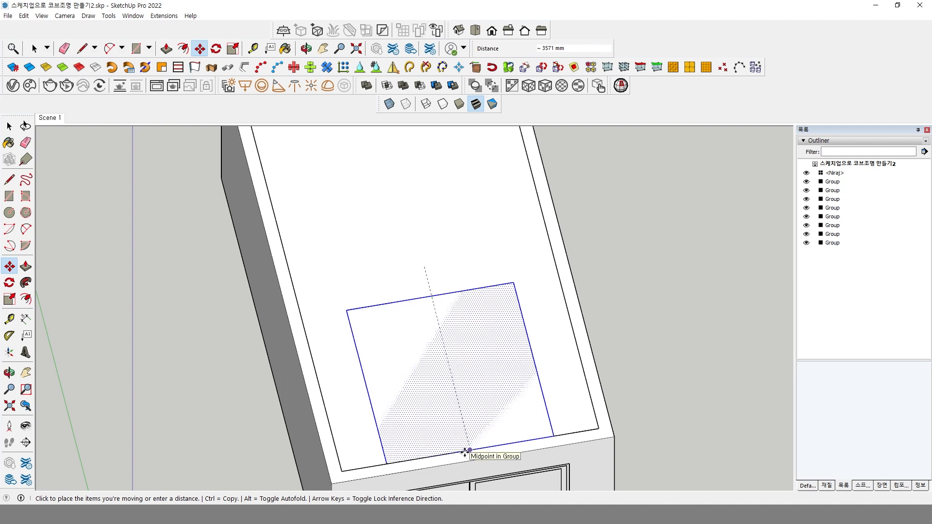
left_click(464, 453)
Step: Switch the camera back to perspective projection and view the repositioned rectangle on the ceiling from above at close range
middle_click_drag(464, 450, 534, 303)
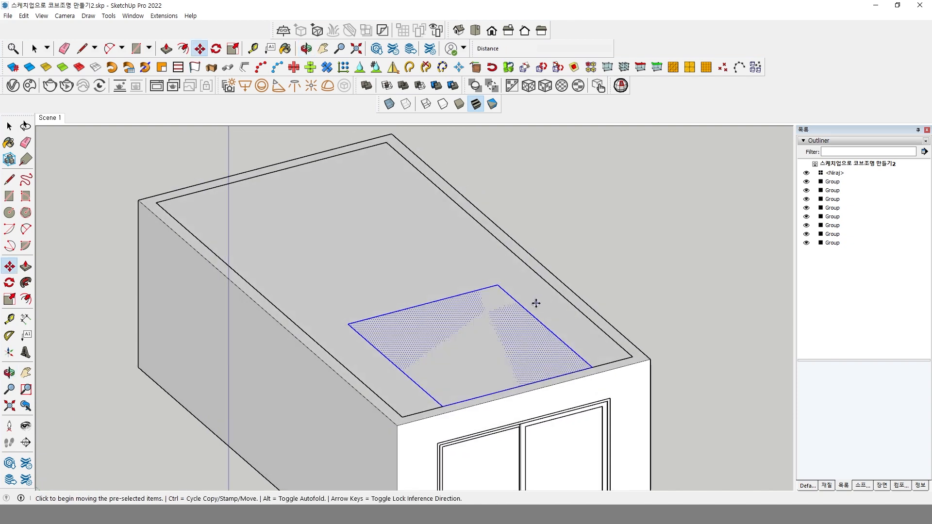
scroll(535, 304, "down", 2)
middle_click_drag(544, 346, 548, 313, "shift")
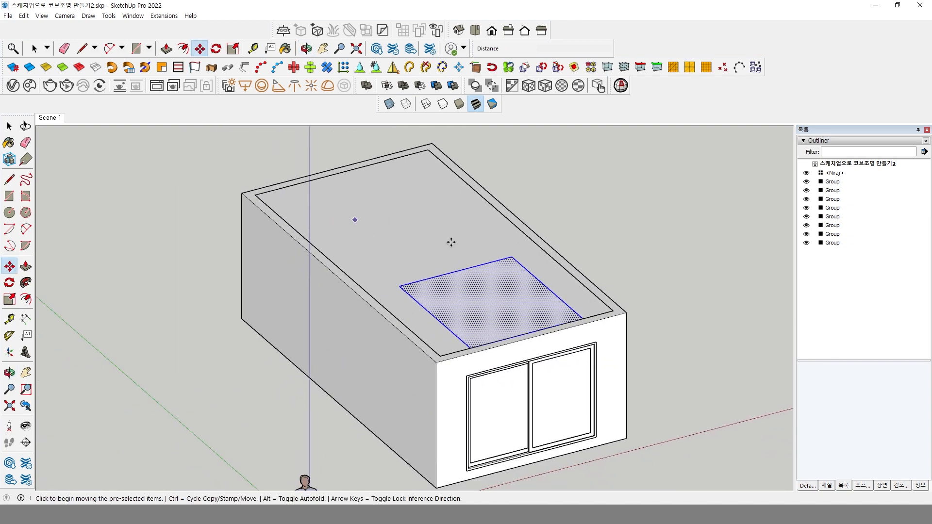
left_click(64, 16)
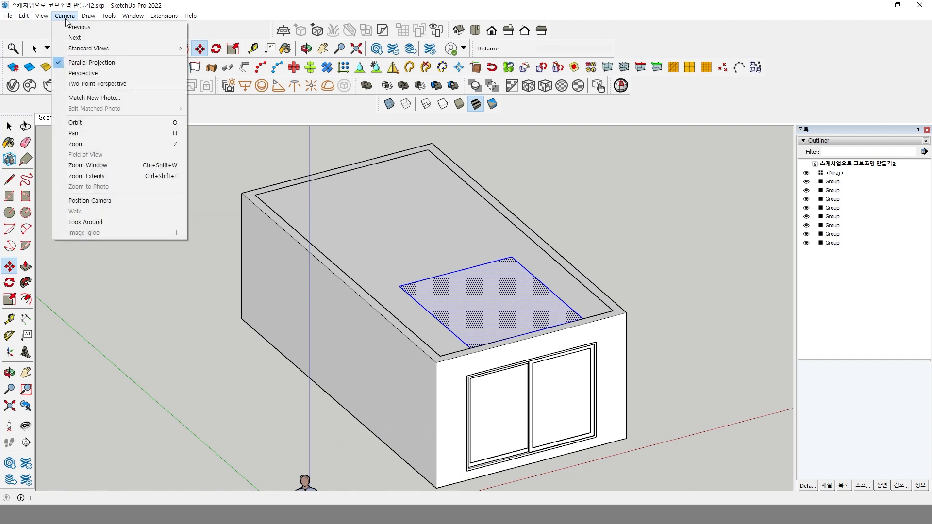
left_click(96, 74)
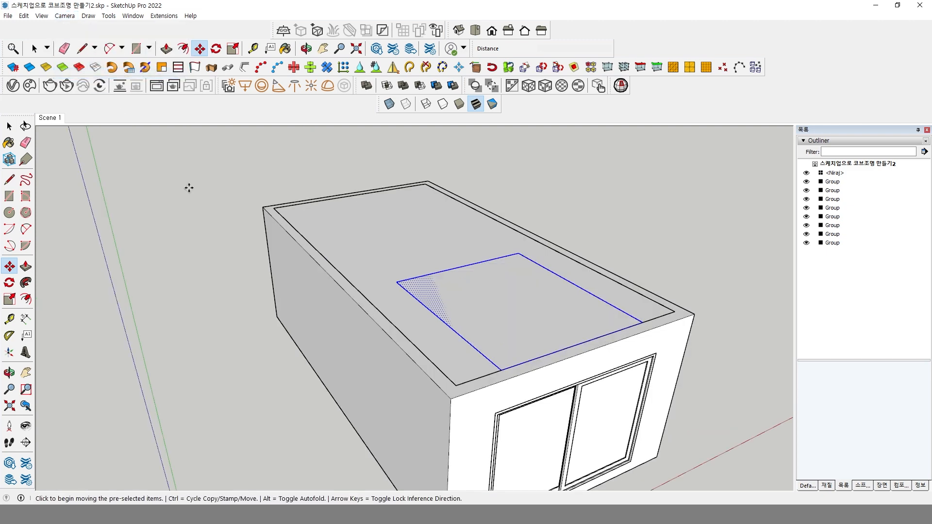
middle_click_drag(408, 248, 486, 319)
scroll(487, 318, "up", 4)
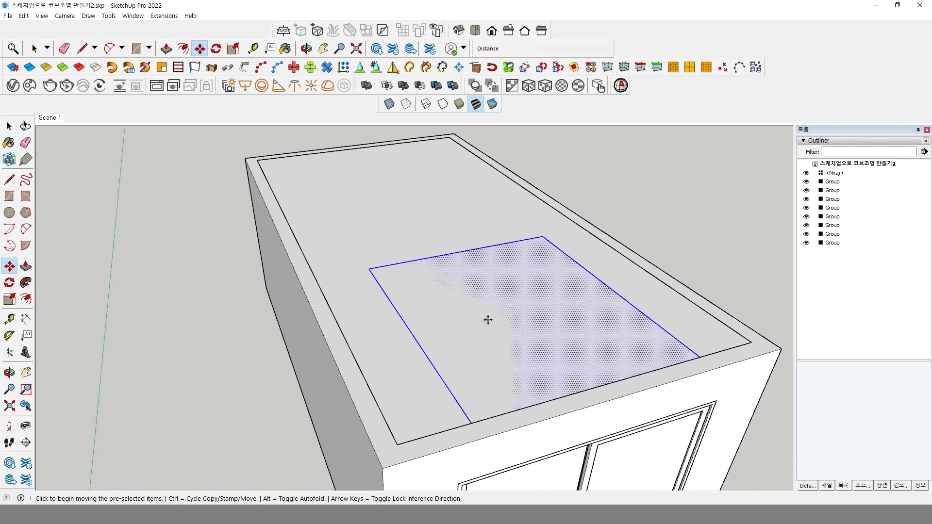
Step: Measure the gaps between the ceiling rectangle's front corners and the ceiling's inner corners on the window side
key("space")
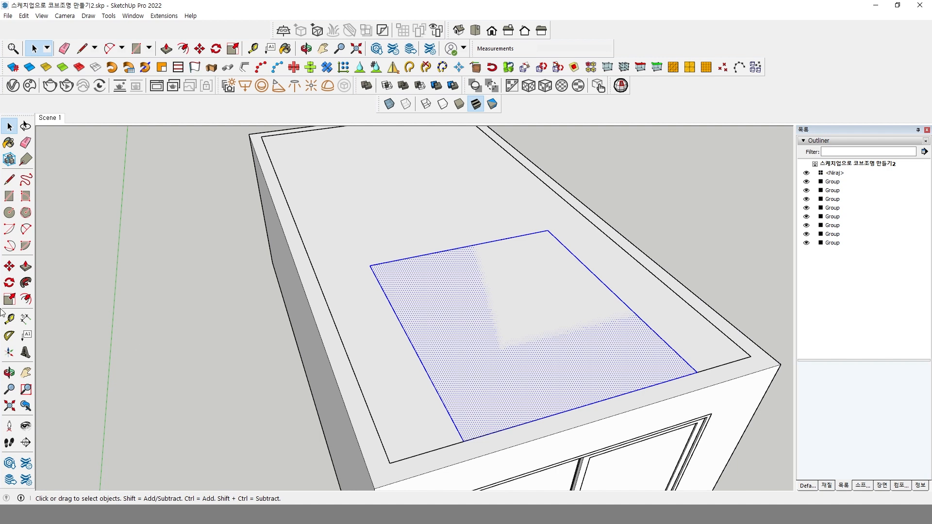
left_click(9, 265)
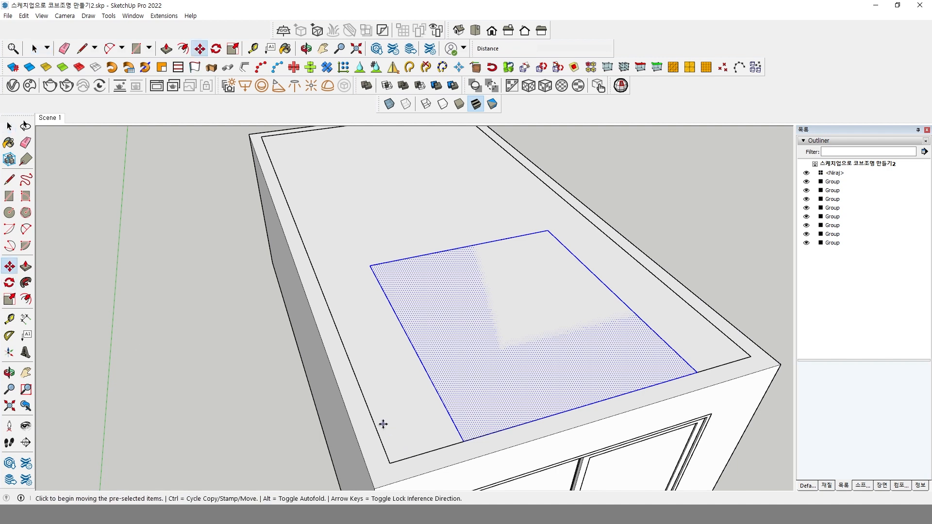
left_click(25, 319)
left_click(390, 463)
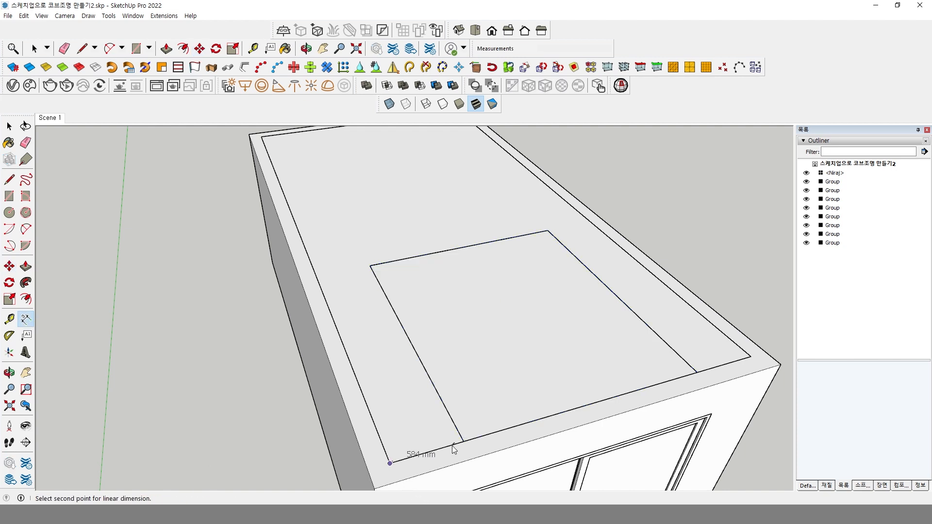
key("Escape")
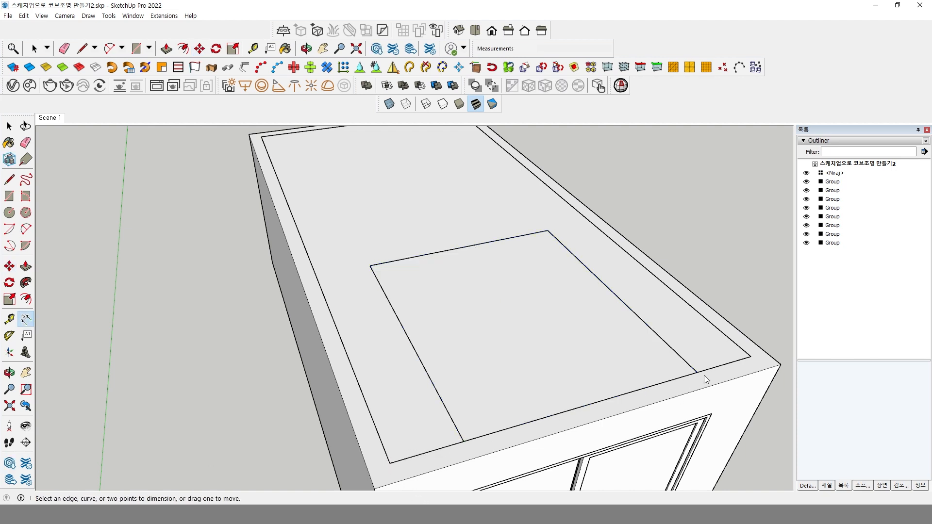
left_click(696, 372)
key("Escape")
Step: Move the ceiling rectangle 375 mm away from the ceiling's window-side edge, toward the inside of the room
left_click(9, 266)
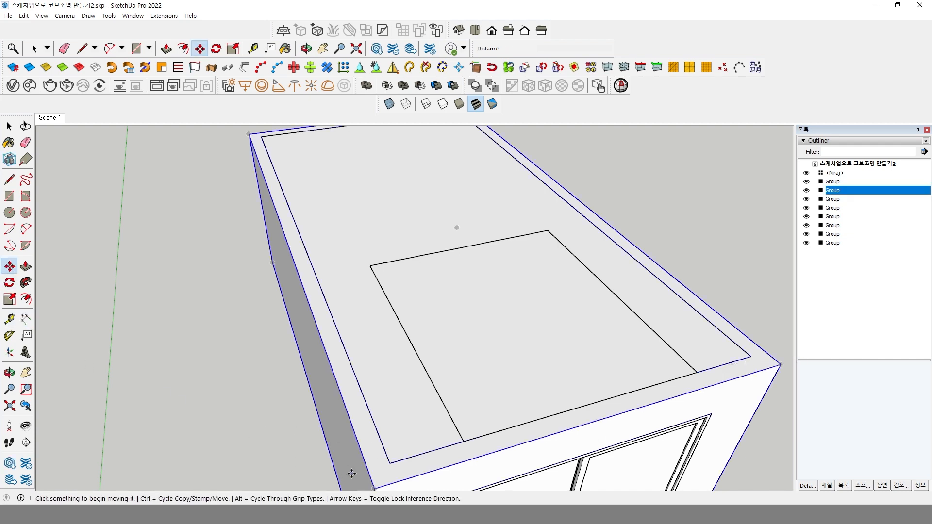
key("space")
double_click(522, 362)
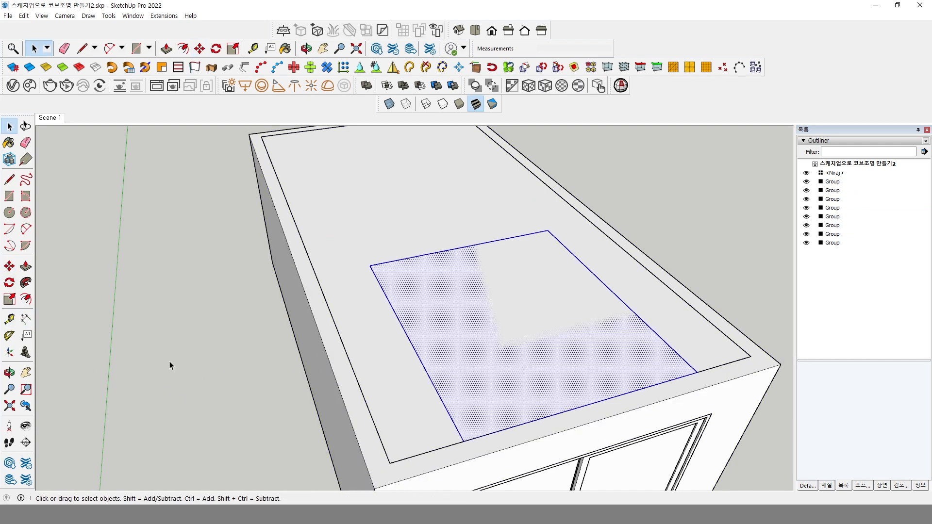
left_click(9, 266)
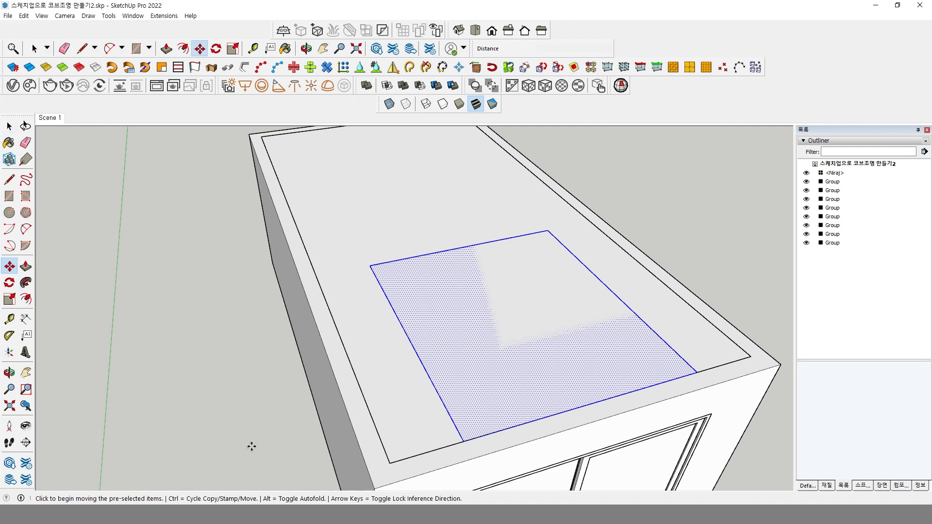
left_click(389, 464)
type("375")
key("Return")
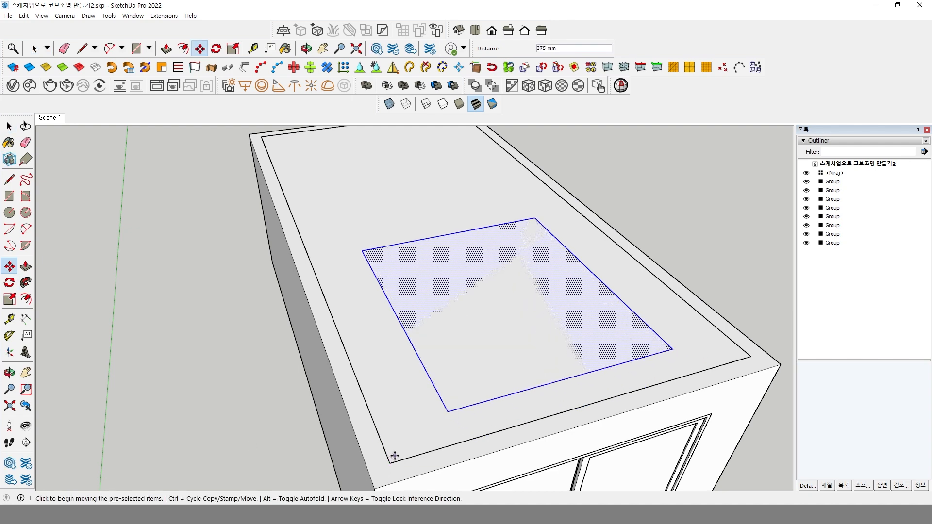
key("space")
Step: Cut the rectangle from the model and paste it in place inside the ceiling group
middle_click_drag(392, 450, 456, 358)
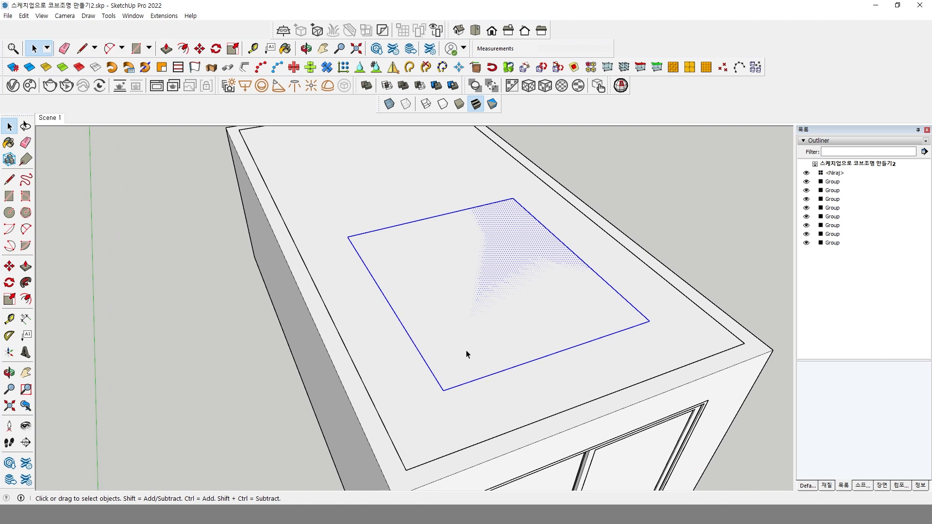
key("ctrl+x")
double_click(482, 332)
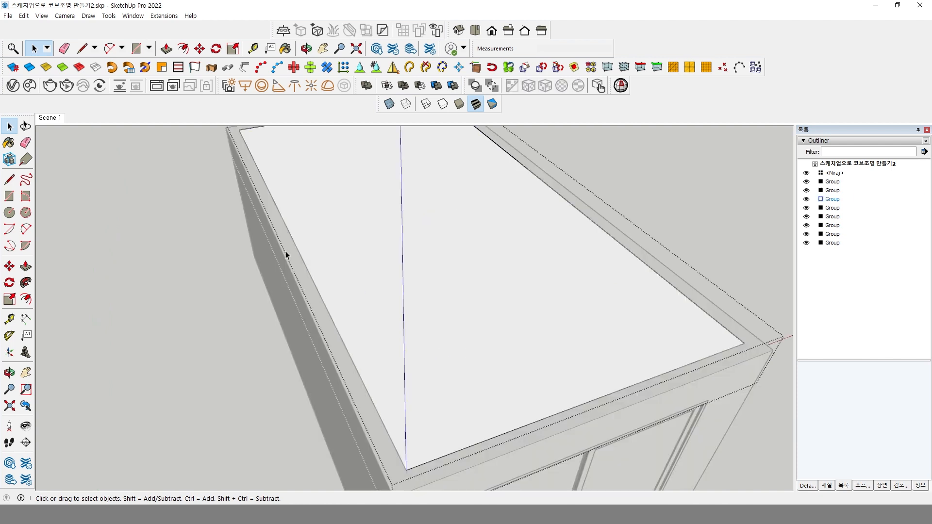
left_click(23, 15)
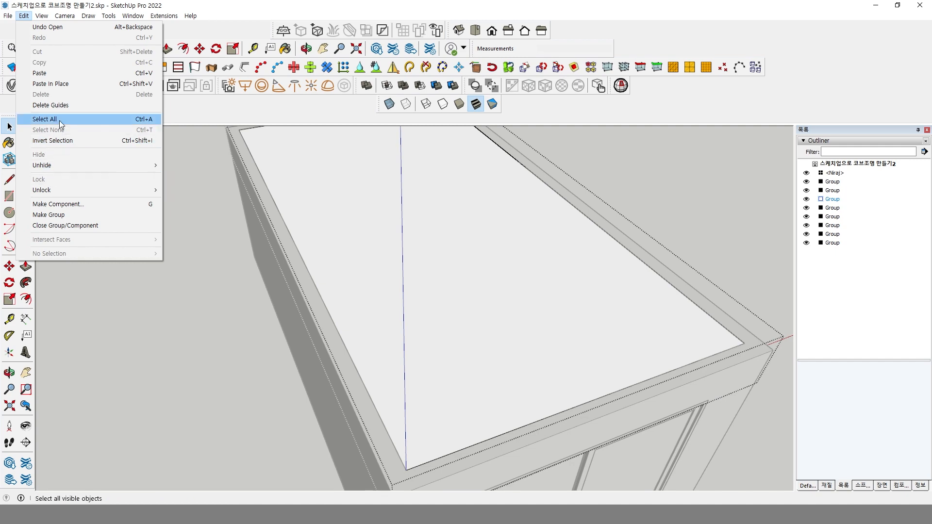
left_click(64, 85)
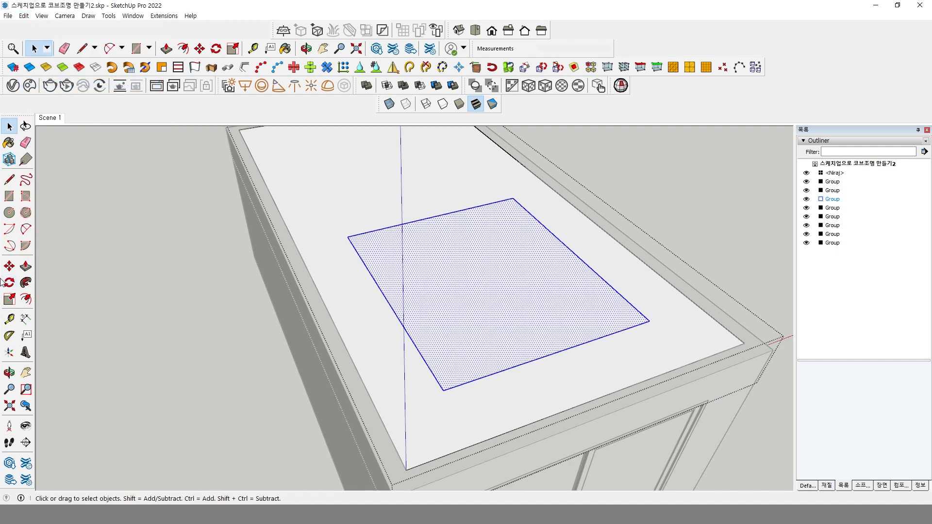
Step: Push the pasted rectangle down through the full ceiling thickness with Push/Pull to cut out the opening
key("p")
left_click(454, 292)
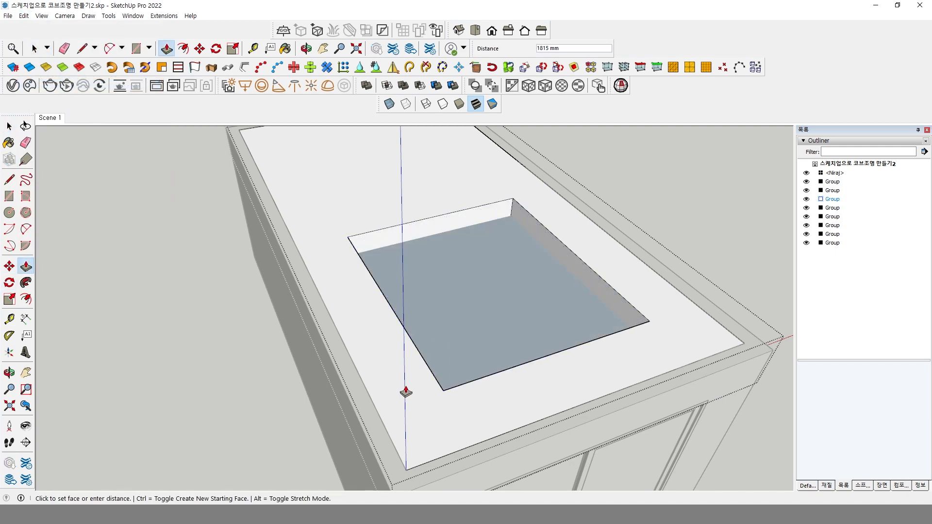
left_click(285, 481)
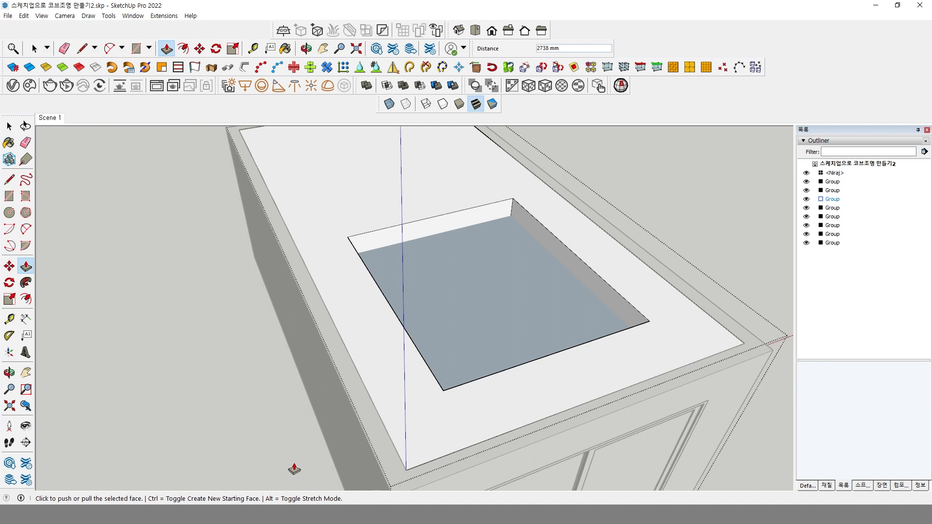
key("Return")
key("space")
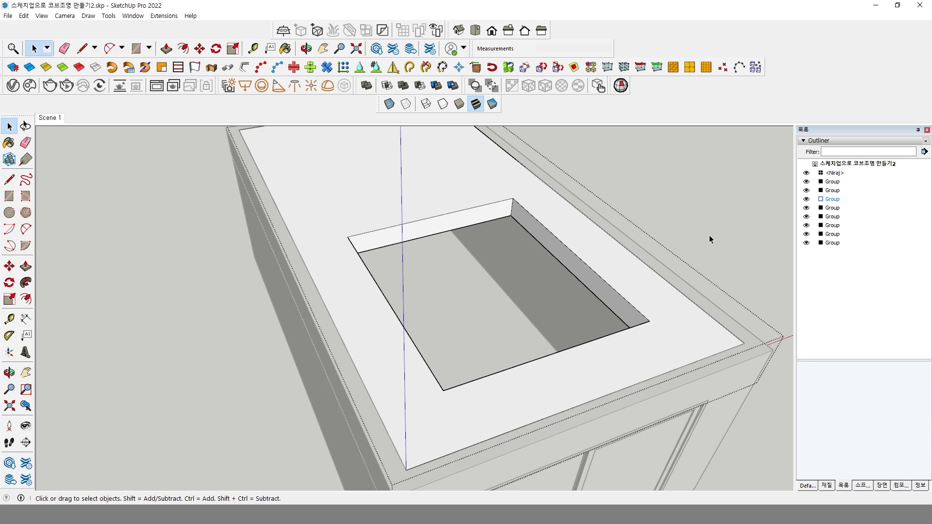
Step: Push the ceiling's top face around the opening down by 290 mm
scroll(710, 236, "down", 5)
middle_click_drag(712, 236, 604, 293)
scroll(598, 322, "up", 5)
double_click(604, 293)
left_click(593, 301)
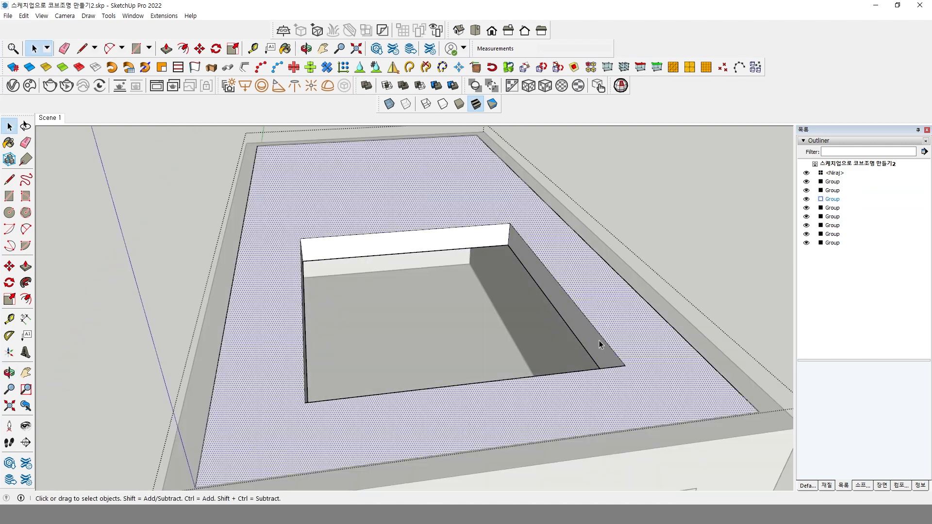
left_click(26, 266)
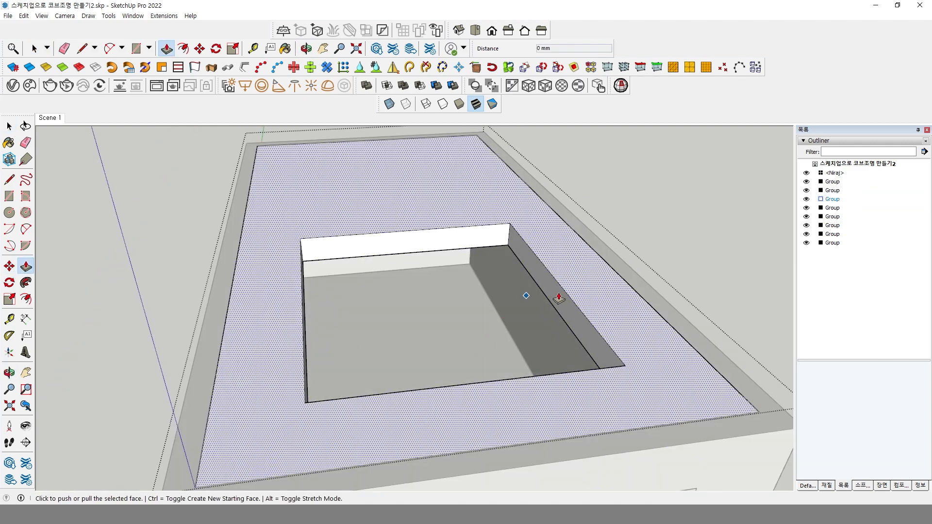
left_click(602, 304)
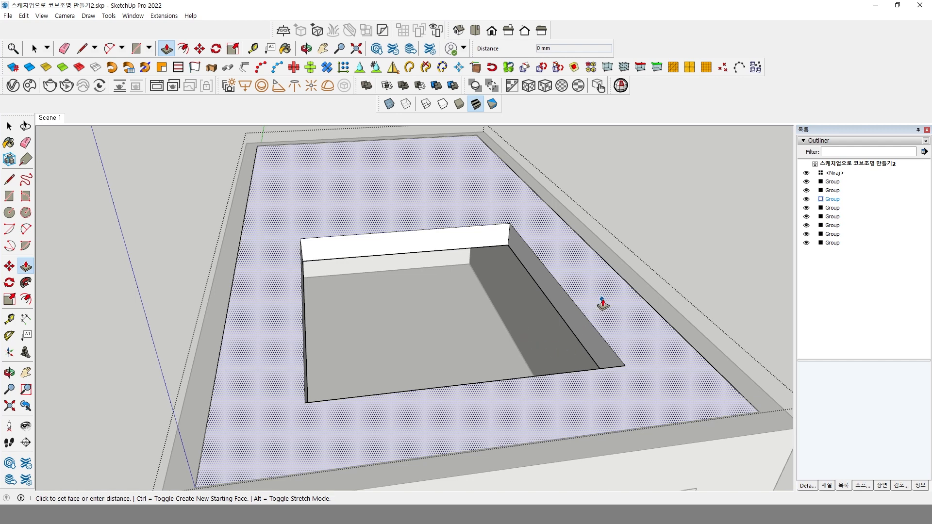
left_click(605, 314)
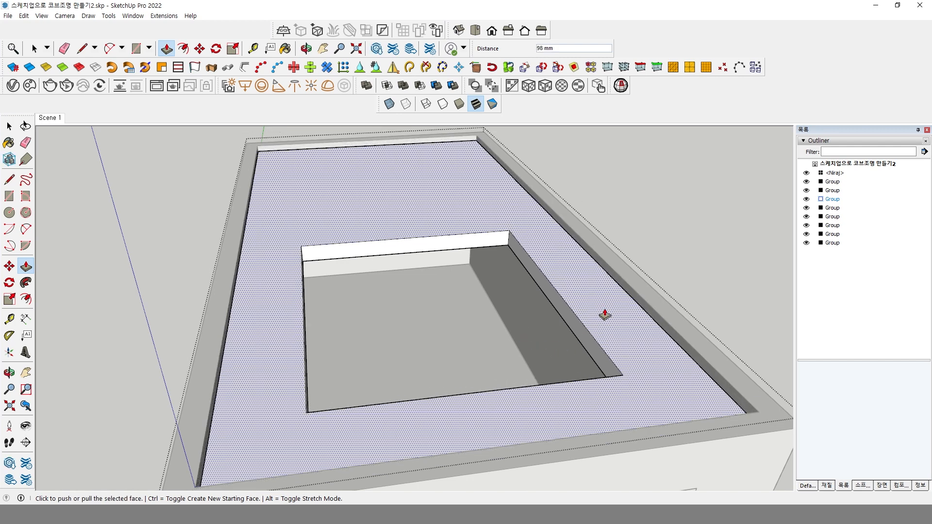
type("290")
key("Return")
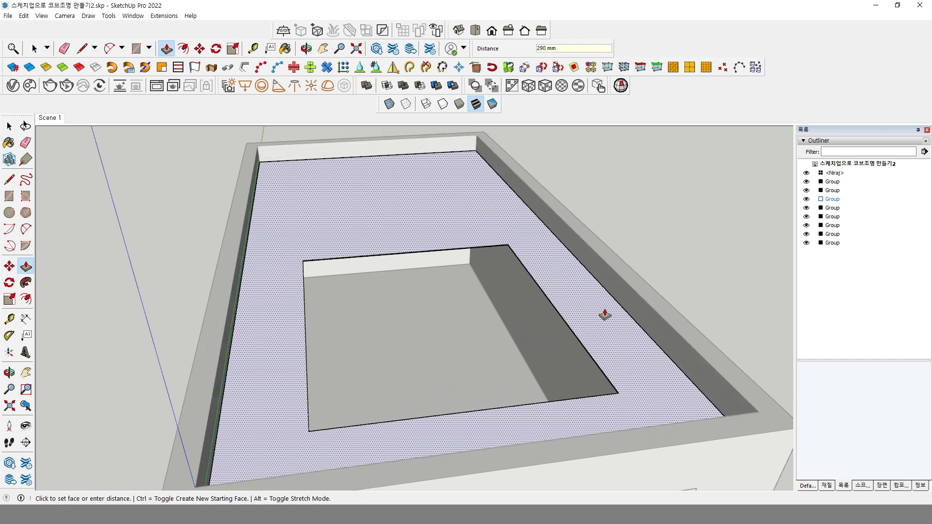
key("space")
Step: Examine the opening's corner up close, and compare it with the cove ceiling and window area in the SketchUp practice model
mouse_move(662, 216)
middle_mouse_down()
mouse_move(591, 212)
mouse_move(537, 262)
mouse_move(548, 264)
middle_mouse_up()
middle_click_drag(527, 202, 570, 324)
scroll(575, 324, "up", 1)
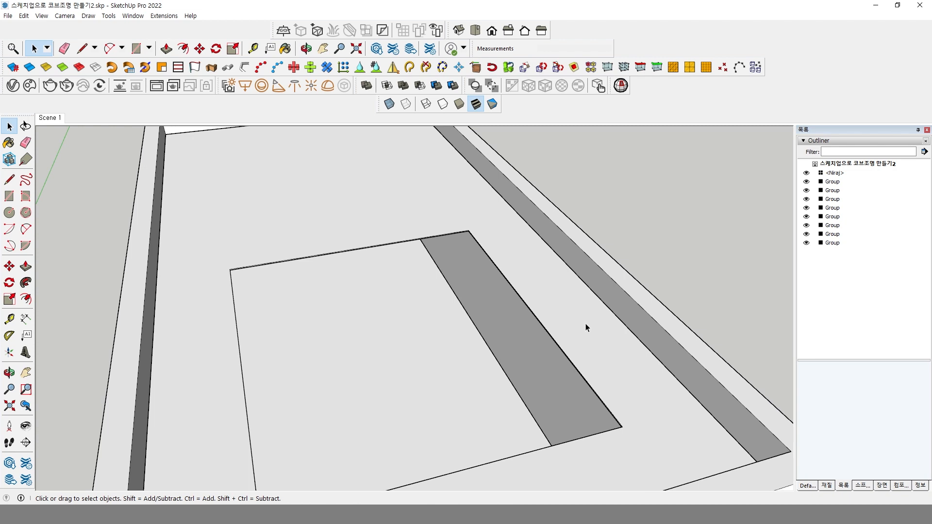
scroll(490, 253, "up", 3)
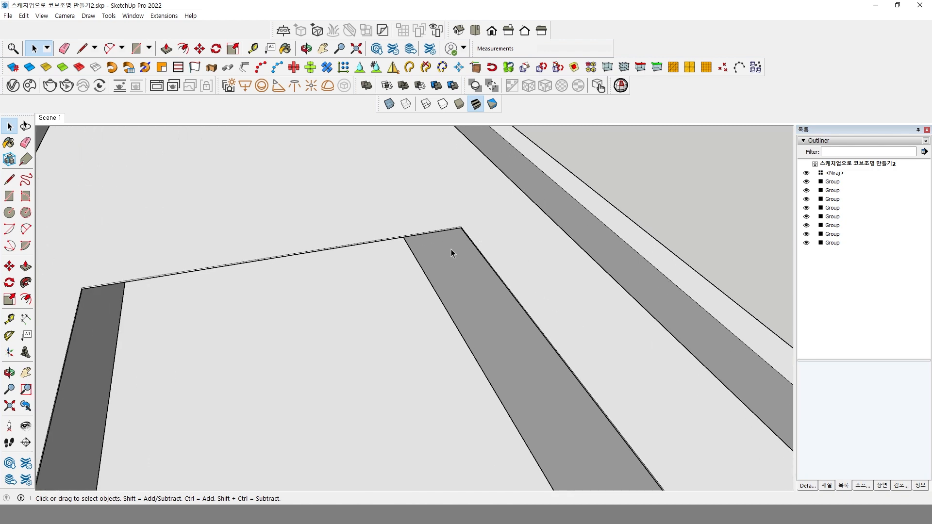
scroll(465, 237, "up", 5)
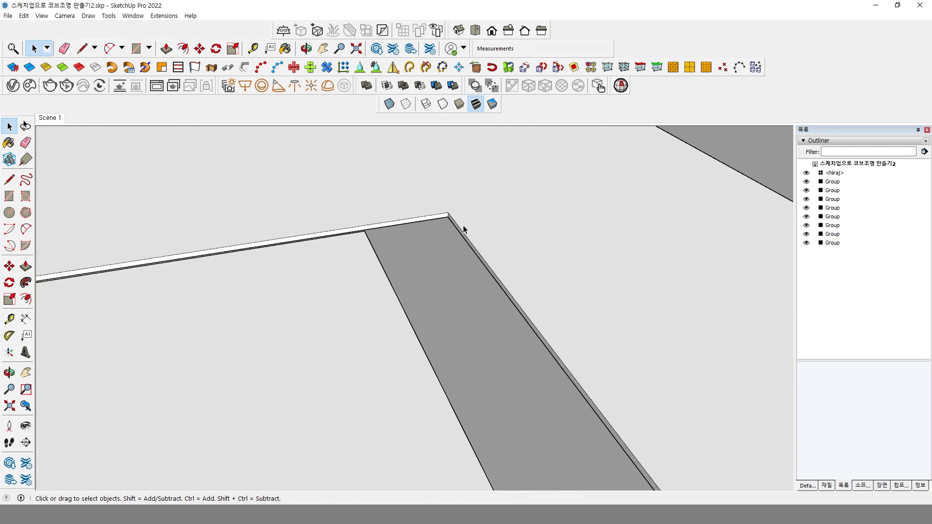
left_click(466, 504)
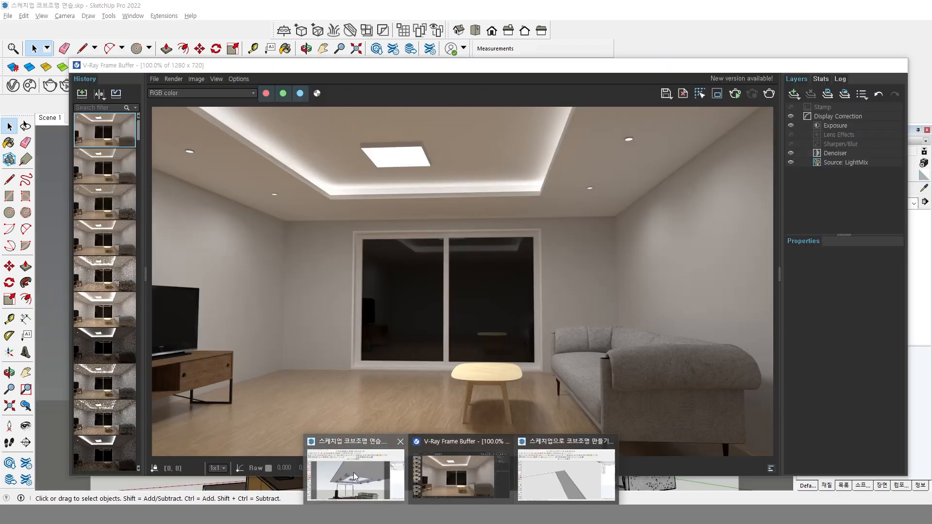
left_click(354, 473)
middle_click_drag(448, 318, 428, 377)
scroll(417, 377, "up", 5)
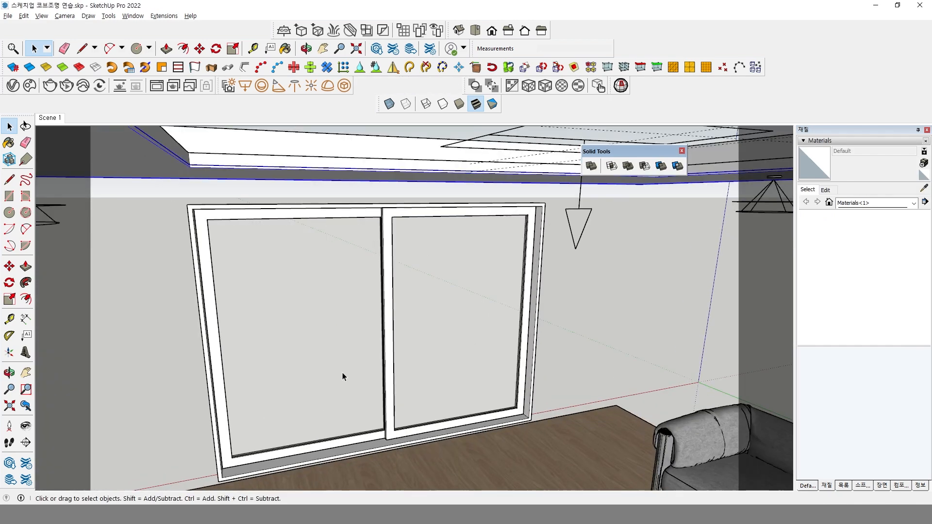
scroll(289, 384, "down", 2)
scroll(289, 383, "down", 3)
middle_click_drag(254, 387, 312, 287)
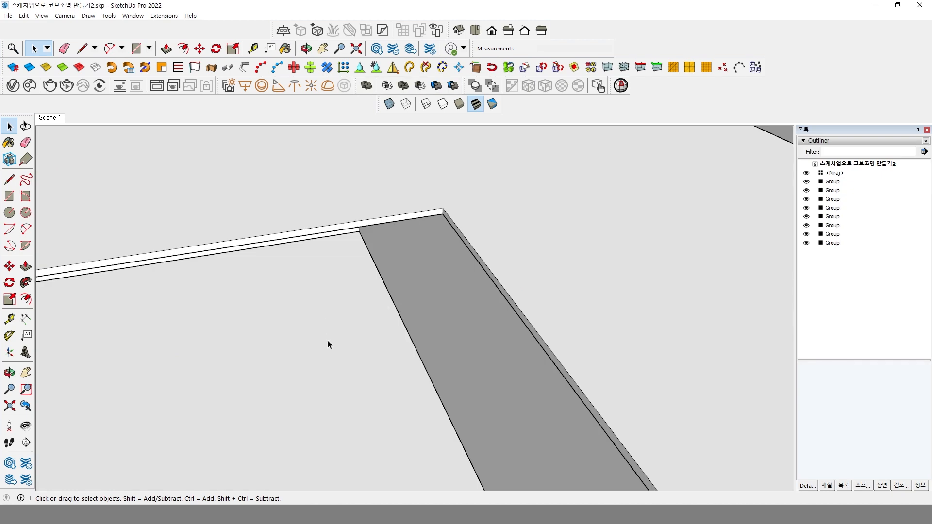
Step: Back in the room model, open the ceiling group and draw a line about 72 mm long across the opening's corner to create a face
scroll(354, 324, "down", 6)
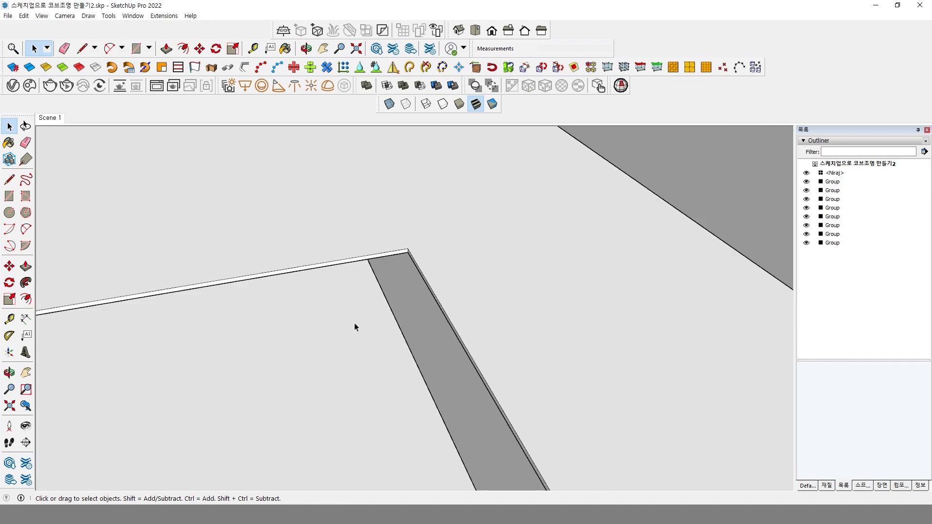
middle_click_drag(379, 435, 341, 329)
scroll(355, 360, "up", 4)
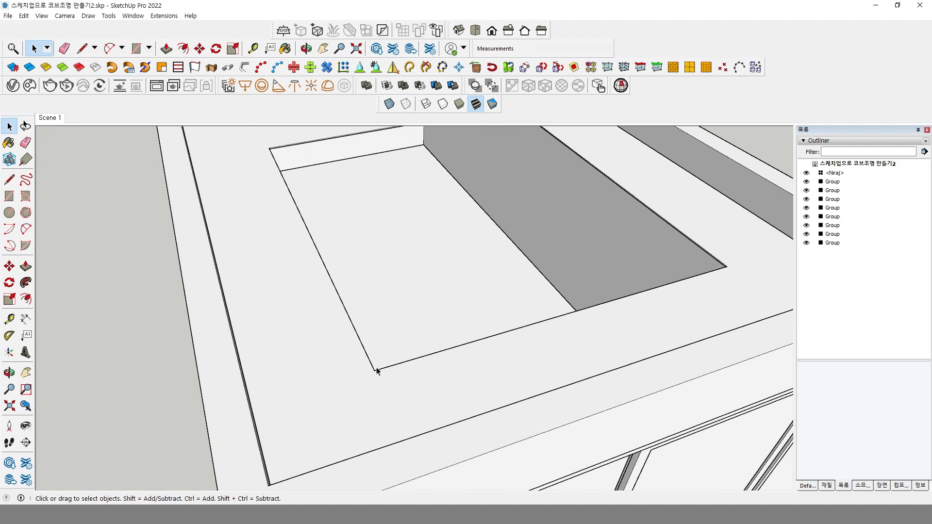
scroll(351, 367, "up", 2)
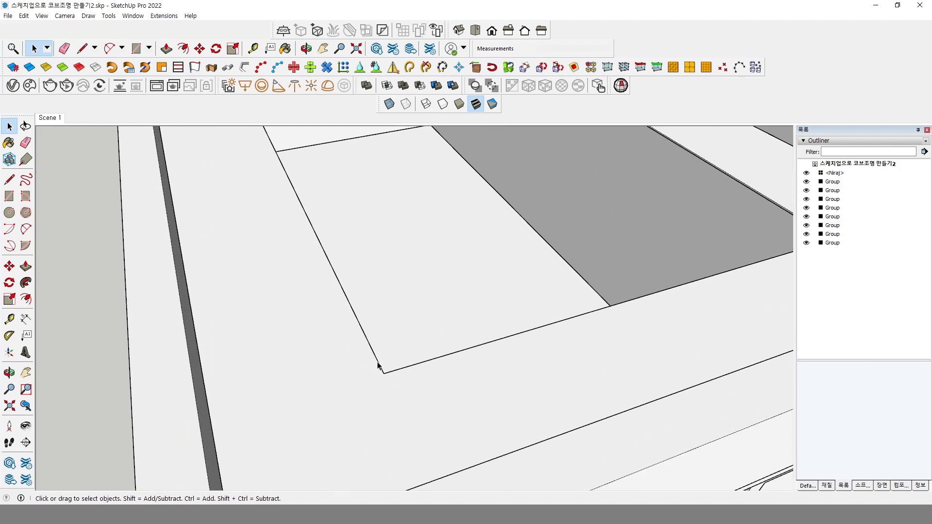
double_click(367, 370)
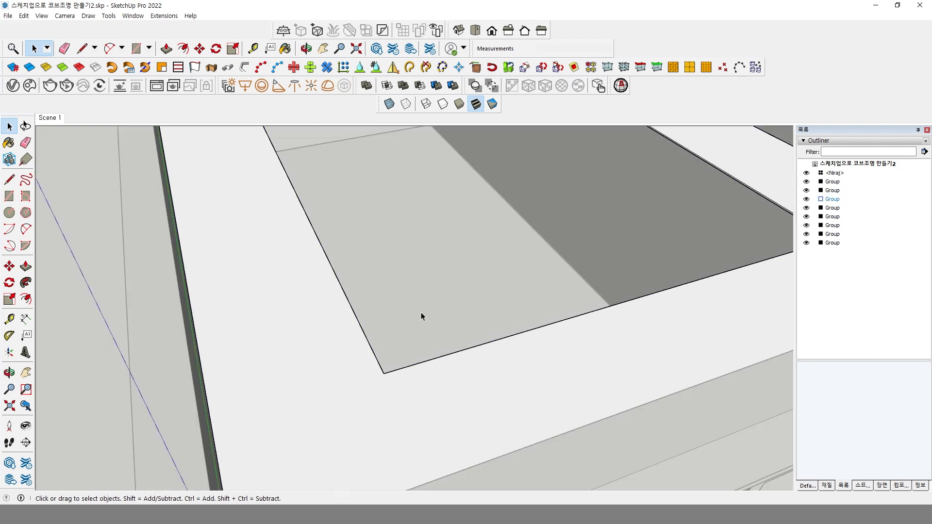
left_click(9, 180)
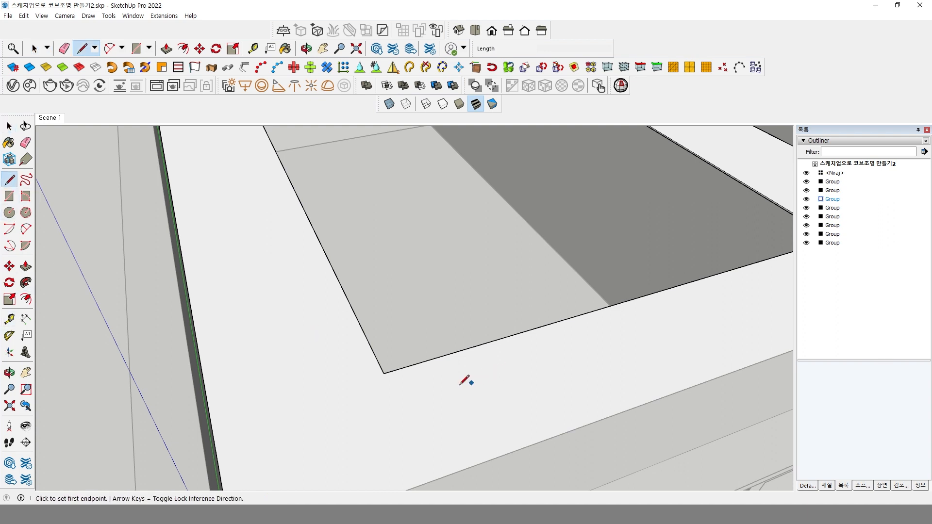
scroll(436, 376, "up", 2)
middle_click_drag(449, 354, 511, 324)
scroll(509, 327, "up", 4)
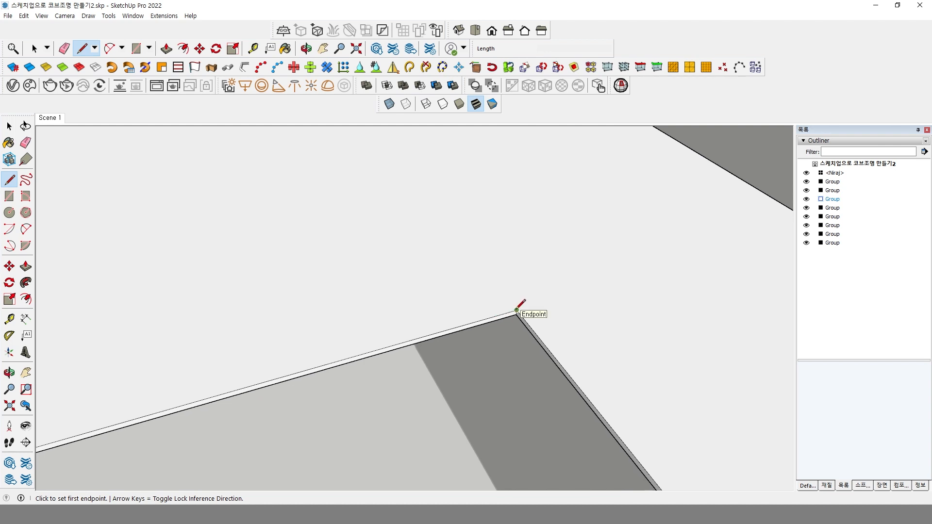
left_click(490, 317)
left_click(533, 331)
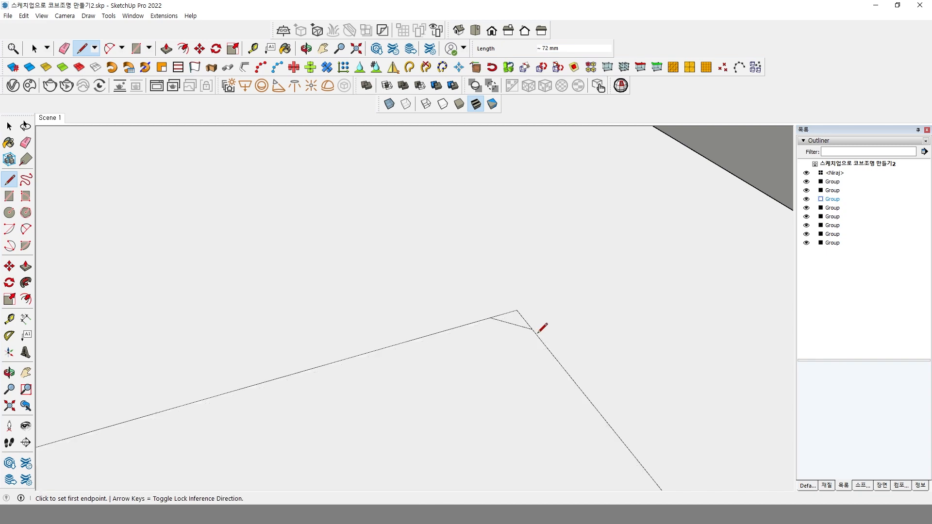
Step: Delete the short diagonal line at the opening's corner and select the face that fills the opening
key("space")
left_click(518, 326)
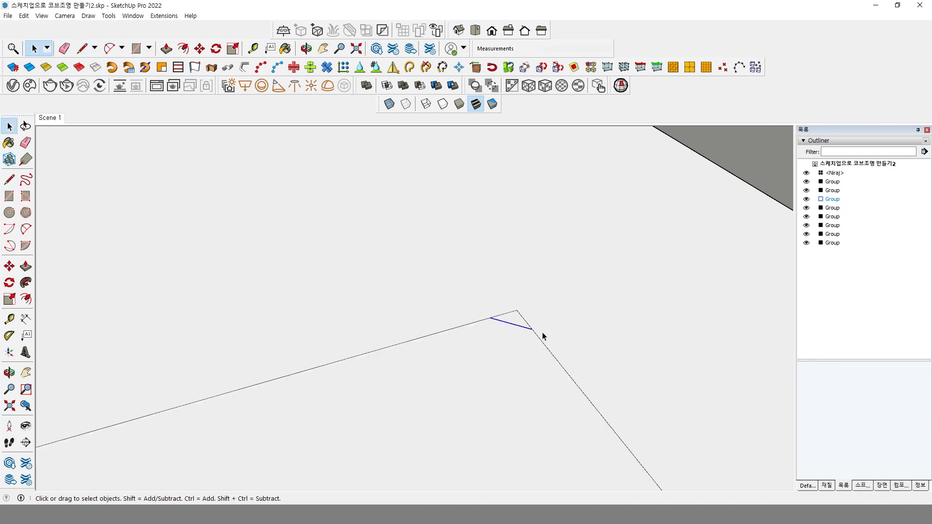
key("Delete")
left_click(473, 383)
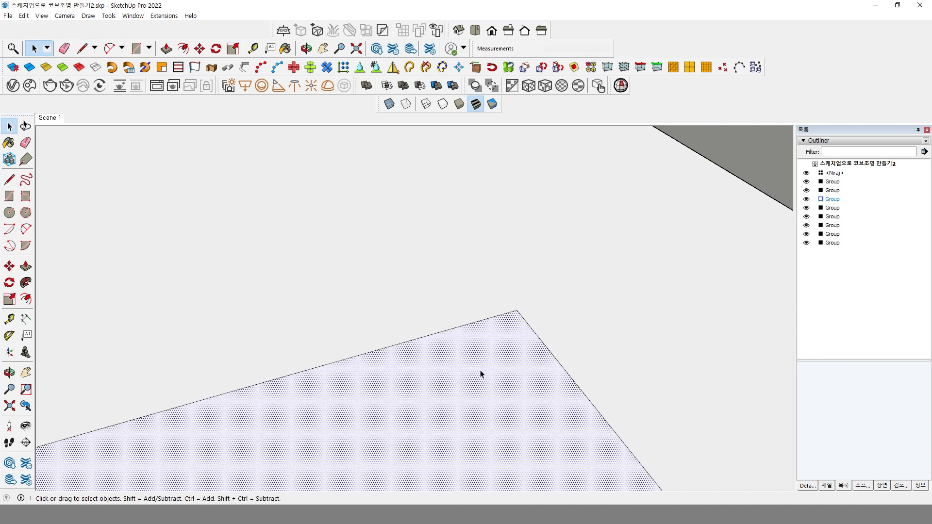
Step: Check the edges at the ceiling opening's corner and delete the face that fills the opening
left_click(341, 363)
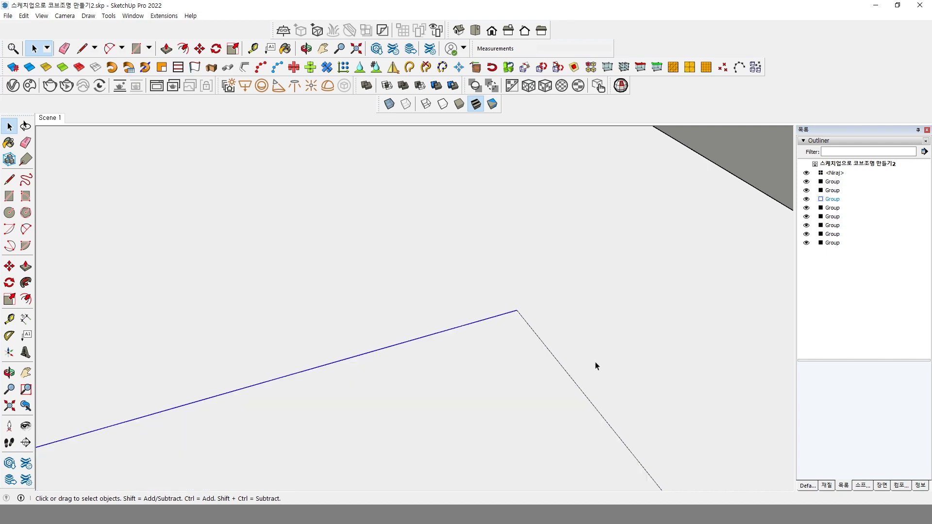
left_click(566, 377)
left_click(533, 382)
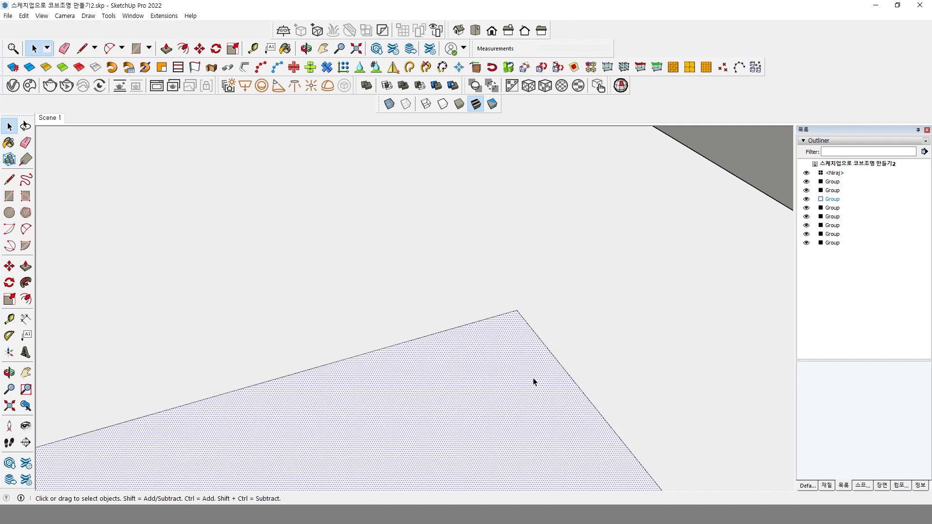
key("Delete")
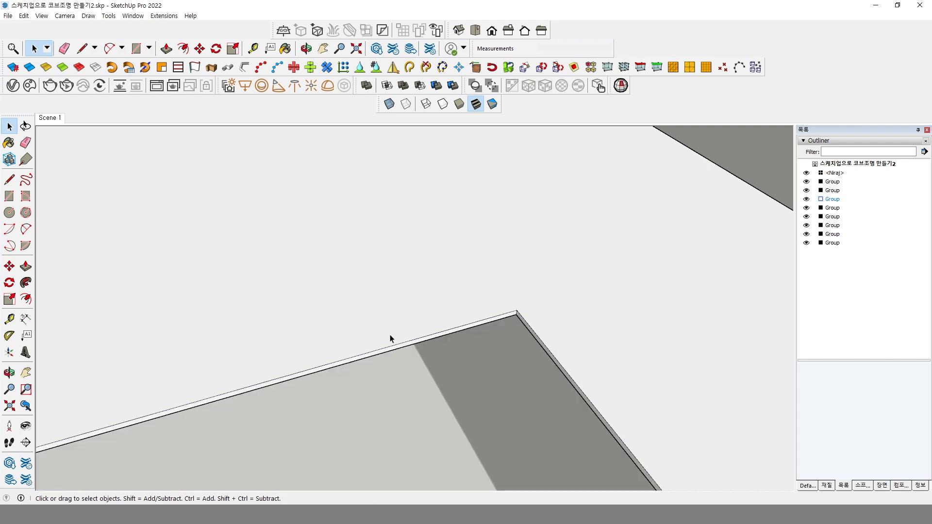
Step: Draw a 2600 mm line along the opening's short edge, from corner to corner, to fill the opening with a face
left_click(16, 183)
left_click(516, 313)
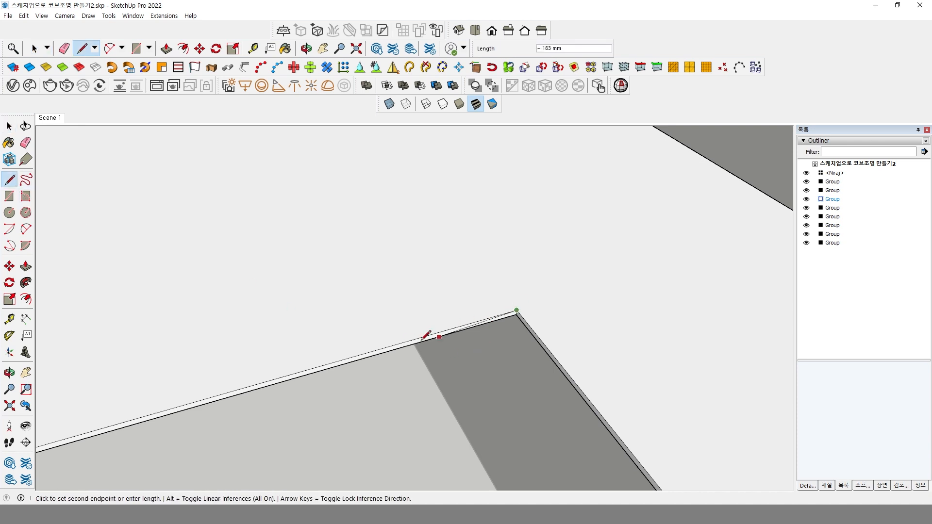
middle_click_drag(423, 339, 553, 262, "shift")
scroll(258, 349, "down", 2)
scroll(131, 372, "down", 3)
middle_click_drag(127, 379, 213, 364, "shift")
left_click(141, 376)
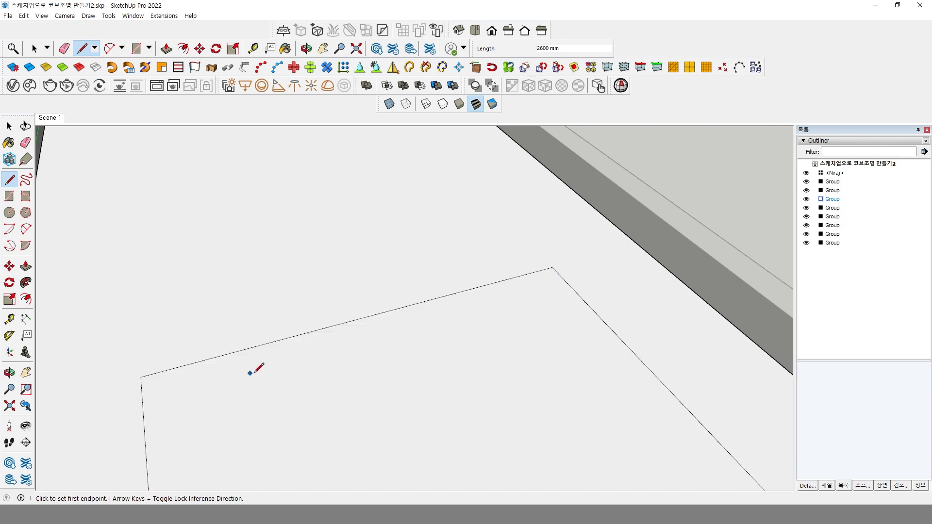
Step: Delete the face formed by the line along the opening's full edge
key("space")
left_click(414, 418)
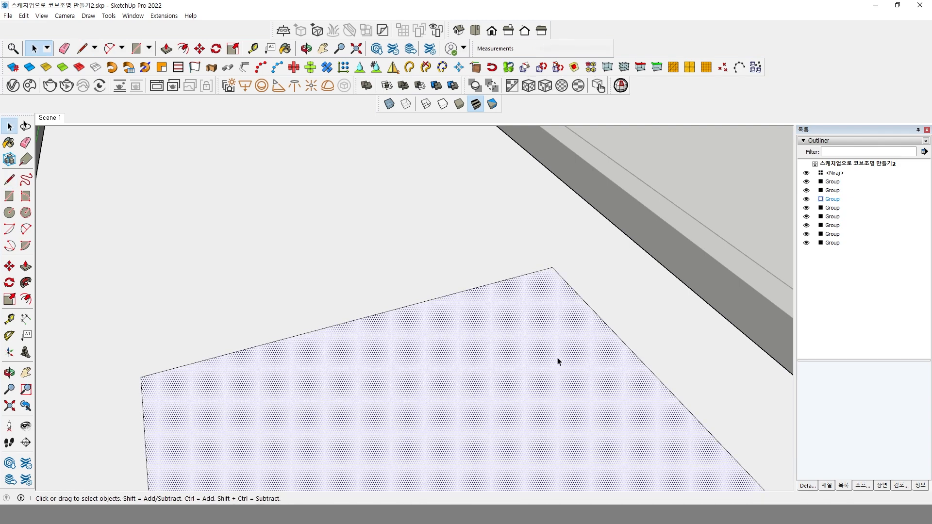
key("Delete")
Step: Draw a line about 49 mm long from the opening's corner along its short edge to recreate the face
scroll(559, 267, "up", 4)
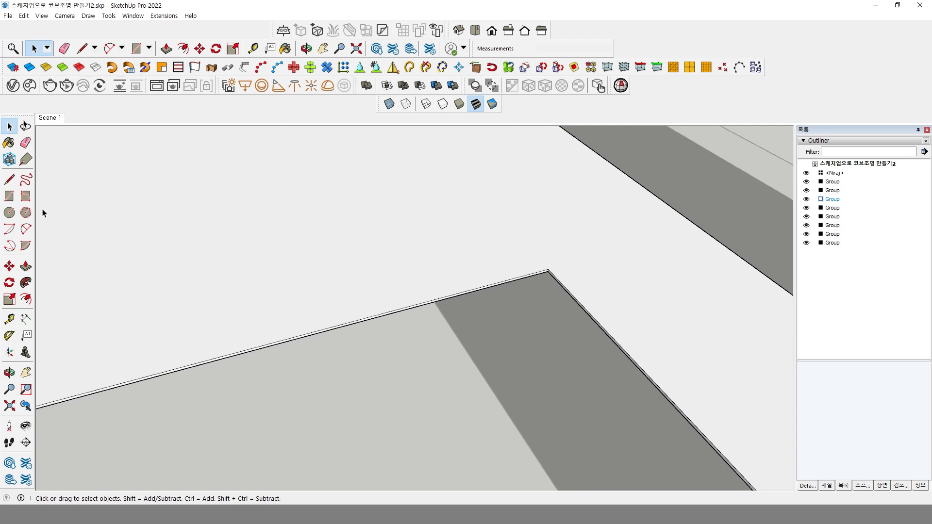
left_click(9, 180)
left_click(548, 269)
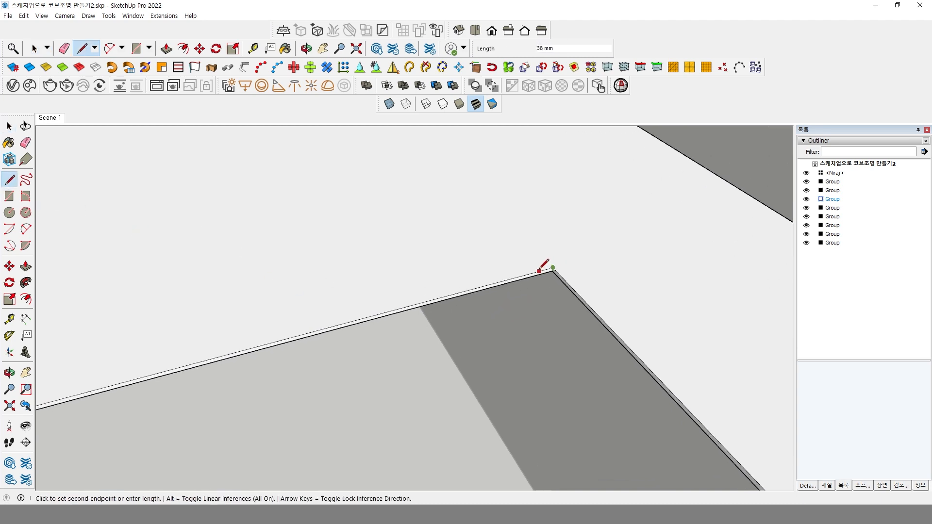
left_click(542, 271)
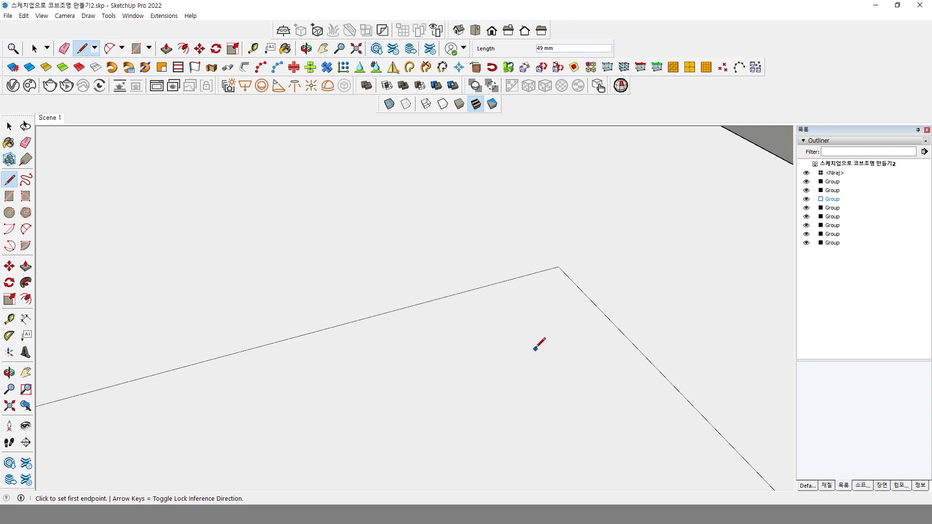
Step: Inspect the separate segments of the opening's split edge and undo the short line
key("space")
left_click(551, 271)
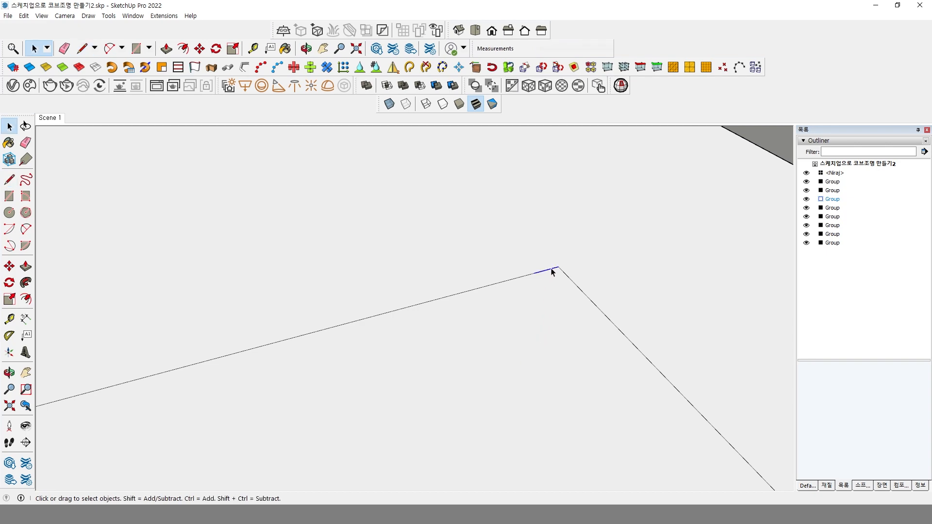
left_click(520, 276)
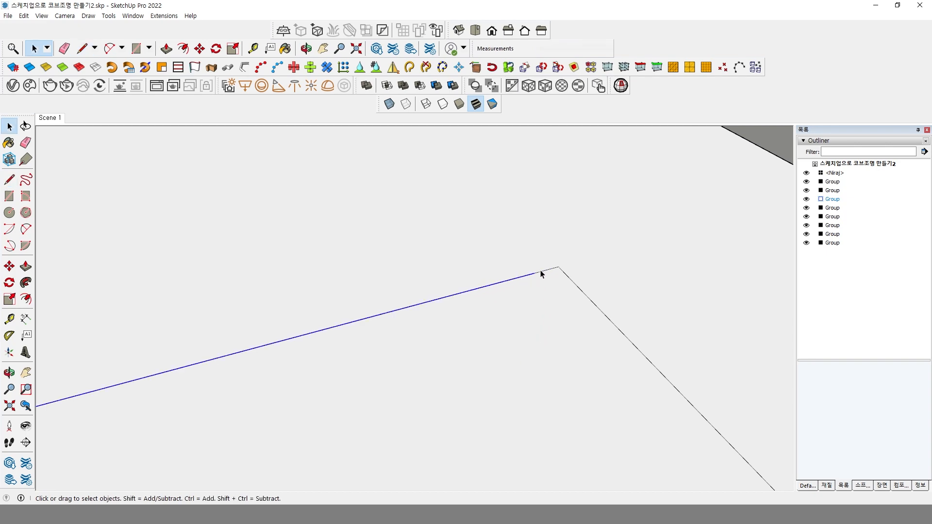
left_click(541, 272)
scroll(480, 298, "down", 5)
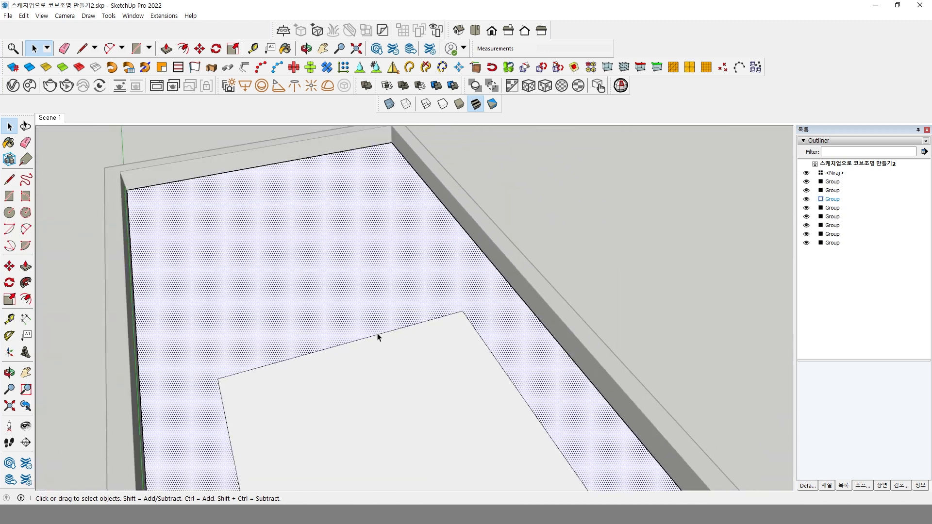
left_click(378, 335)
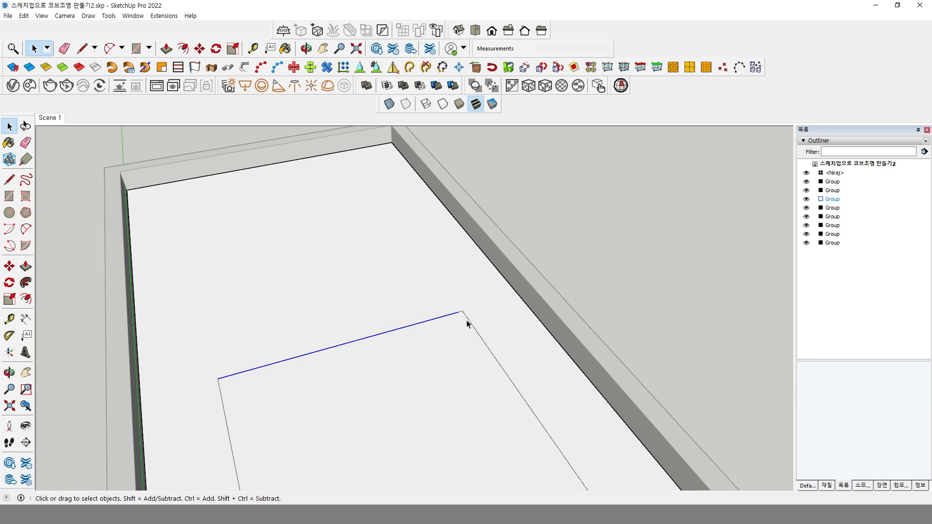
scroll(445, 327, "up", 5)
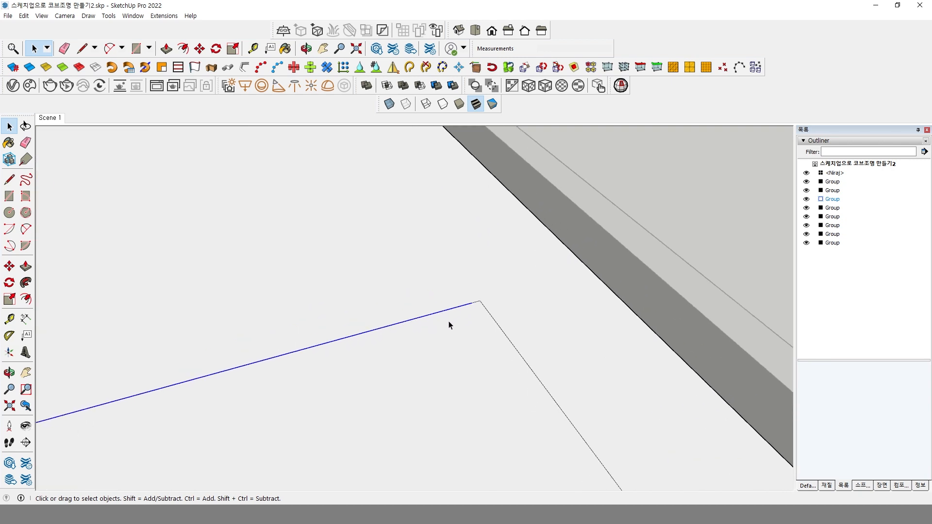
key("ctrl+z")
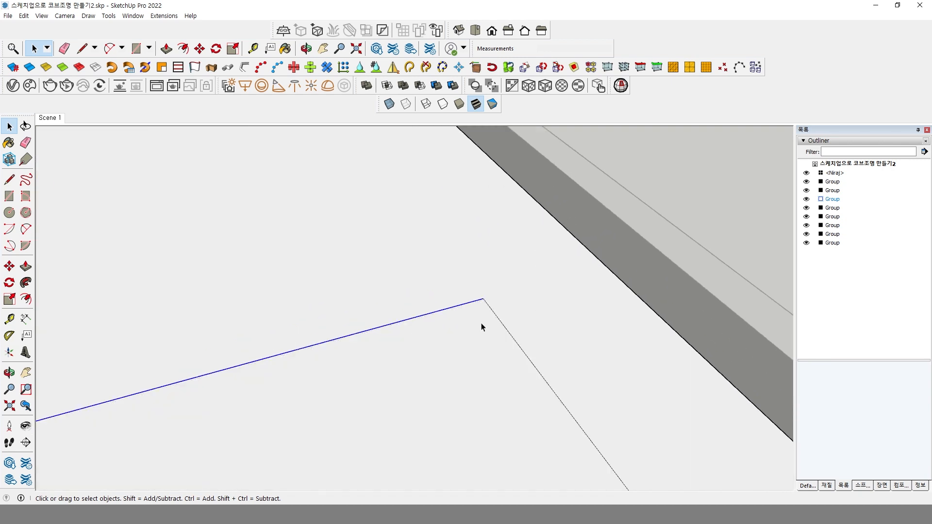
Step: Select the face that fills the opening and delete it to clear the opening again
scroll(481, 323, "up", 2)
left_click(469, 353)
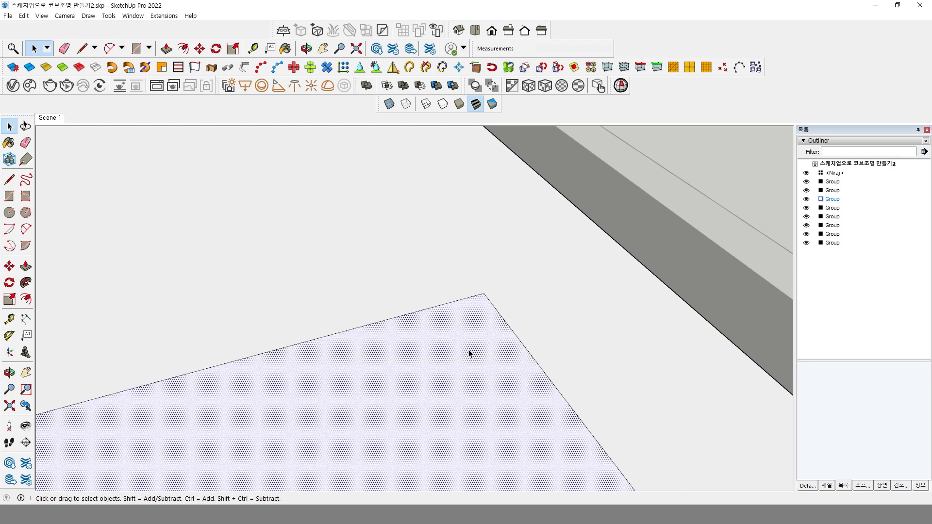
left_click(71, 232)
Step: Draw a diagonal line about 219 mm long across the opening's corner, joining its two edges, to create a face
left_click(9, 180)
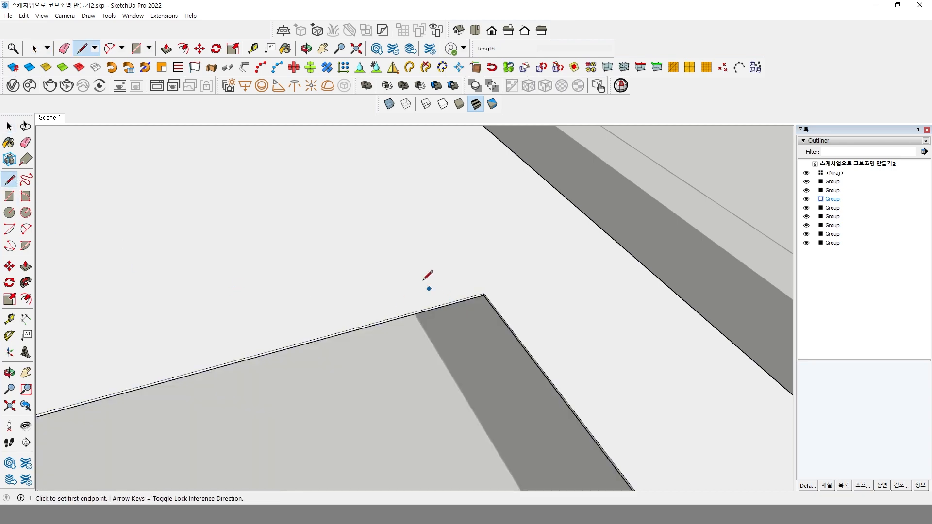
left_click(453, 300)
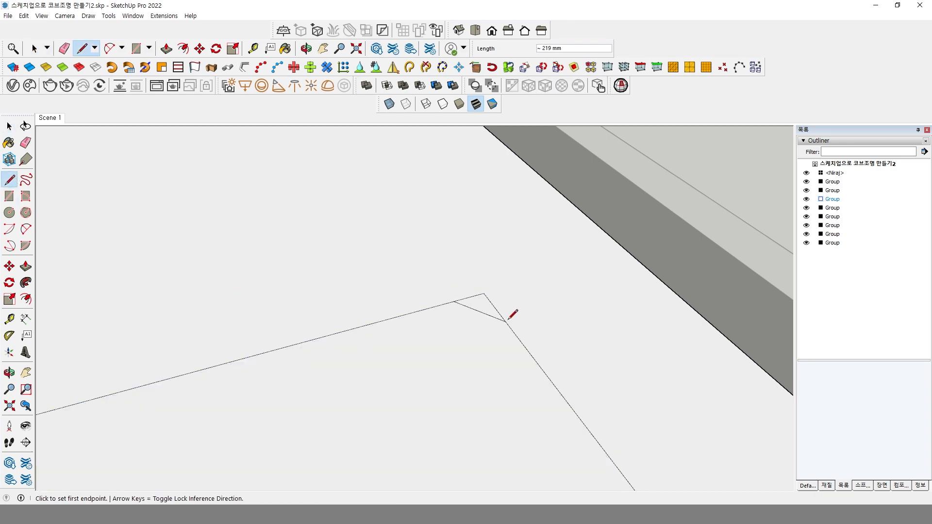
left_click(505, 321)
scroll(498, 312, "up", 1)
Step: Delete the diagonal line across the opening's corner and check the adjoining edges and the remaining face
key("space")
left_click(483, 318)
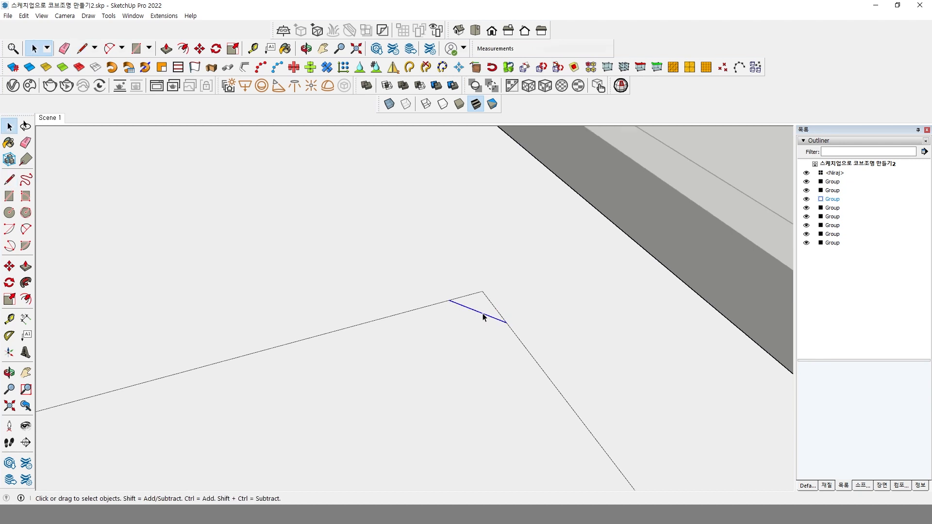
key("Delete")
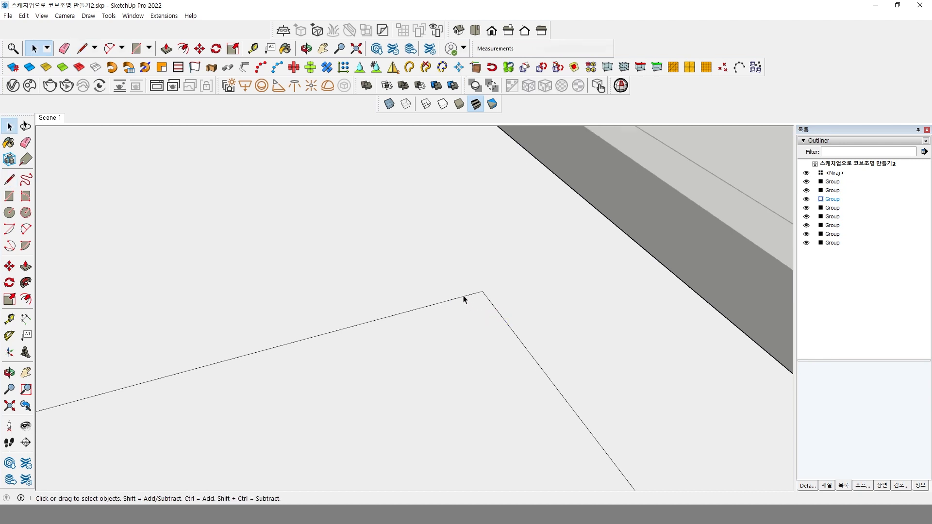
left_click(464, 297)
left_click(499, 318)
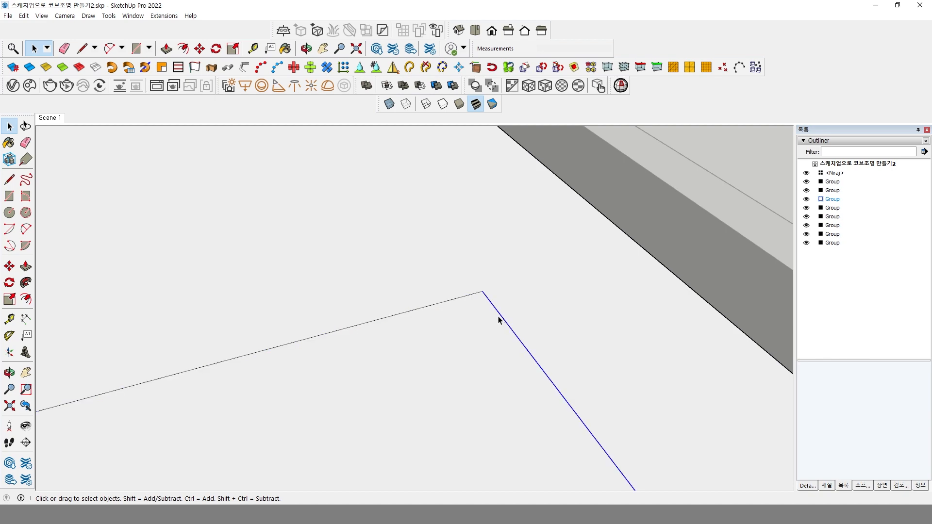
scroll(498, 318, "down", 1)
left_click(484, 382)
Step: Cut the face that fills the opening out of the ceiling group and leave the group
scroll(498, 385, "down", 4)
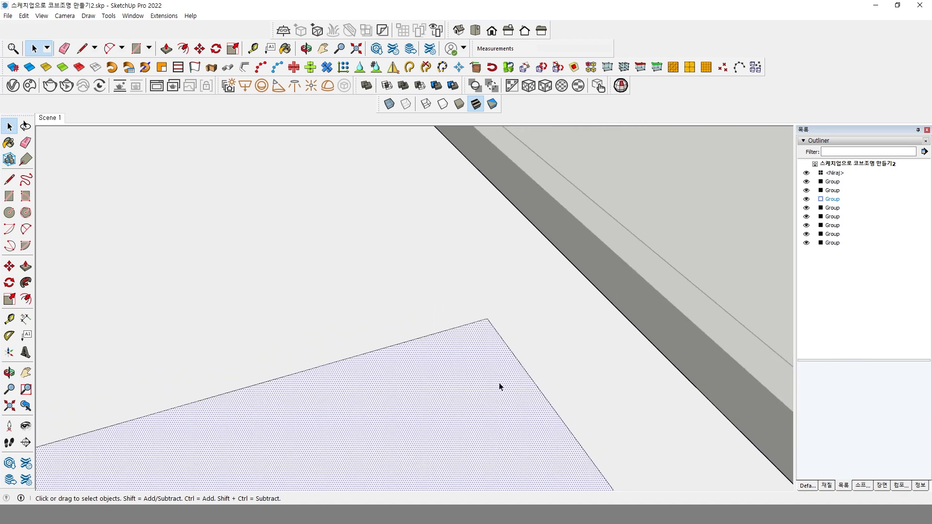
middle_click_drag(498, 383, 496, 325, "shift")
scroll(492, 326, "down", 1)
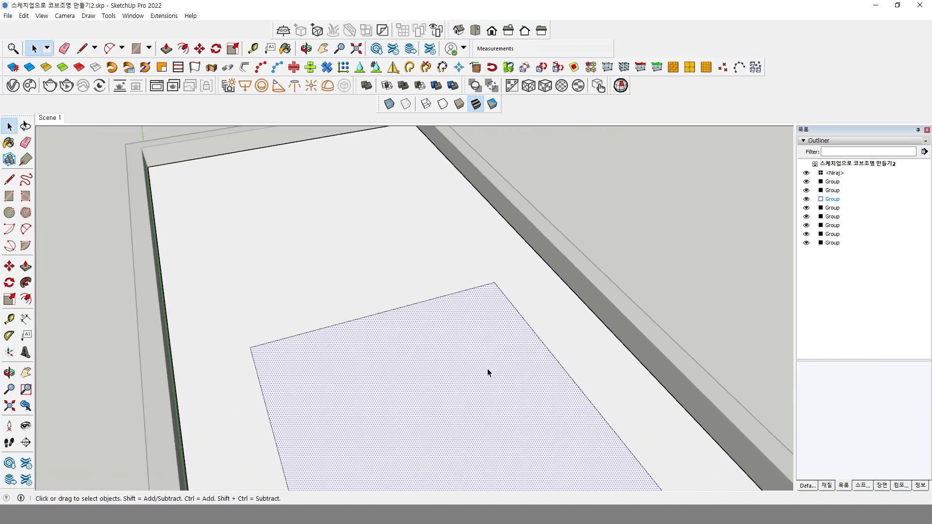
middle_click_drag(489, 372, 461, 330, "shift")
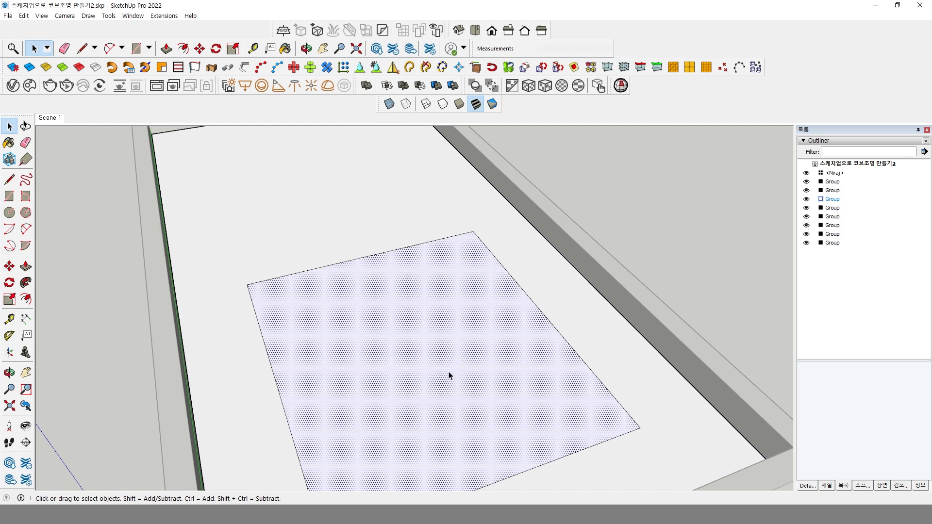
double_click(446, 344)
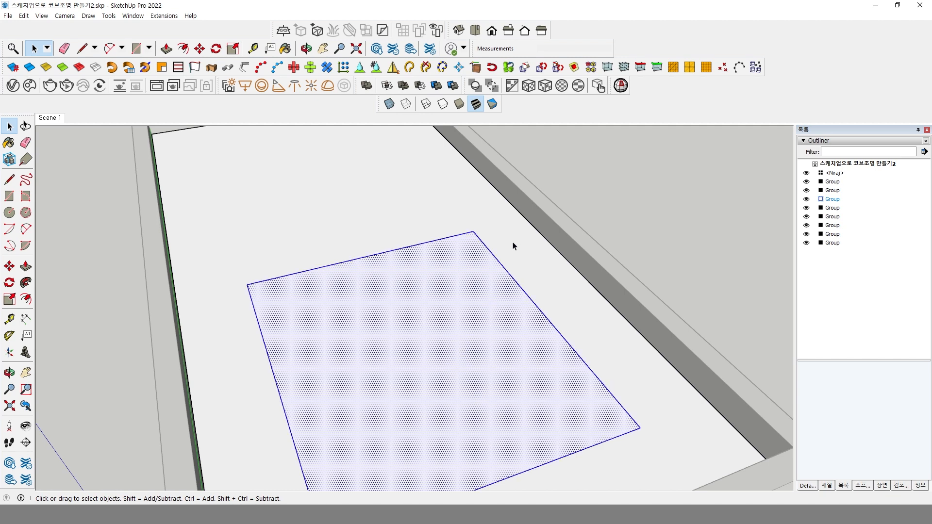
left_click(428, 386)
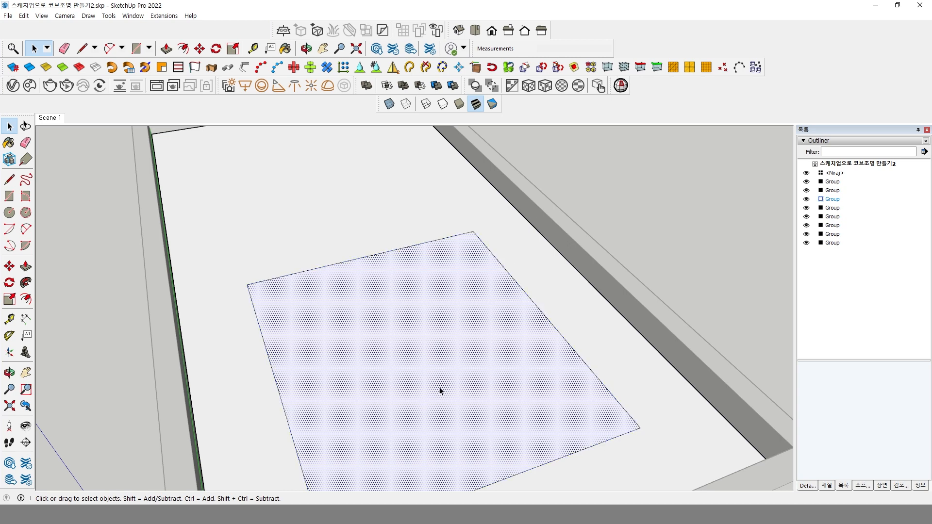
key("Escape")
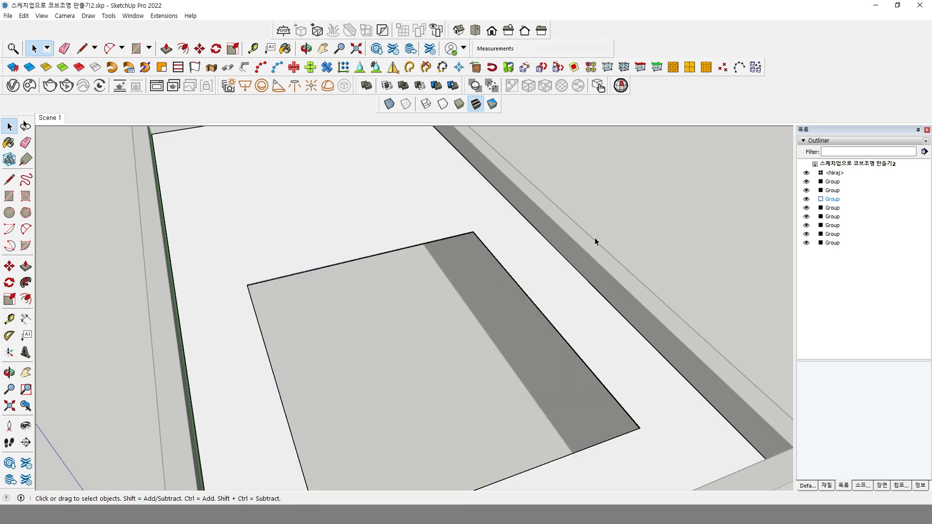
key("Escape")
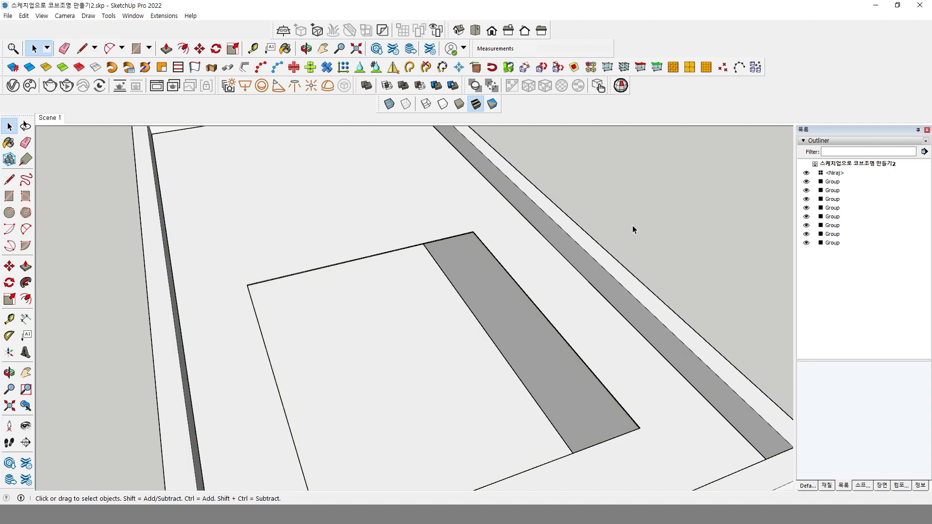
Step: Paste the cut face in place outside the ceiling group, over the opening
scroll(558, 250, "down", 4)
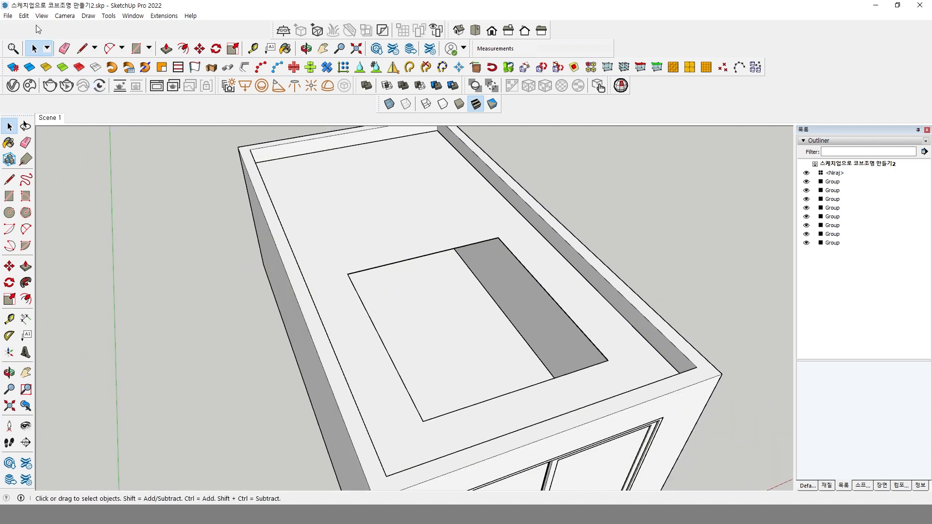
left_click(22, 16)
left_click(57, 87)
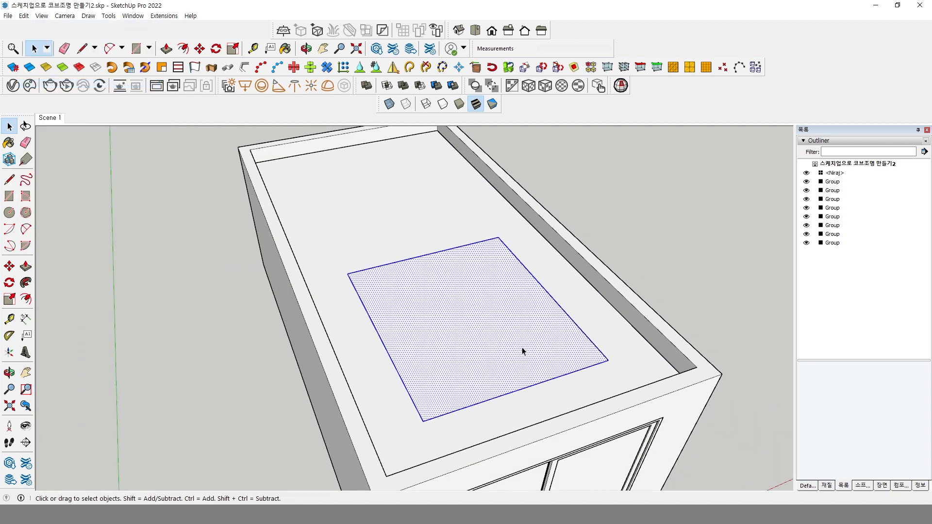
Step: Make the pasted rectangular face and its edges into a separate group
scroll(496, 380, "up", 5)
double_click(480, 354)
scroll(478, 346, "down", 4)
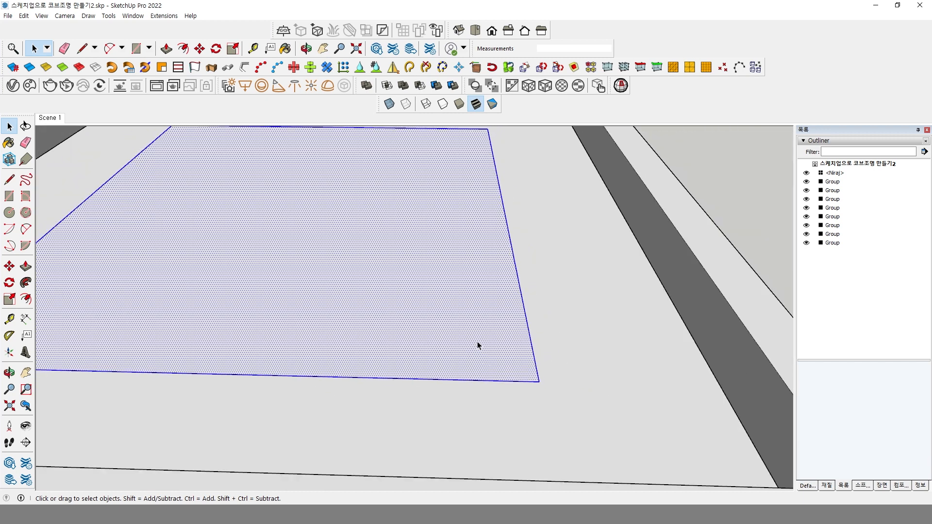
middle_click_drag(477, 342, 514, 414, "shift")
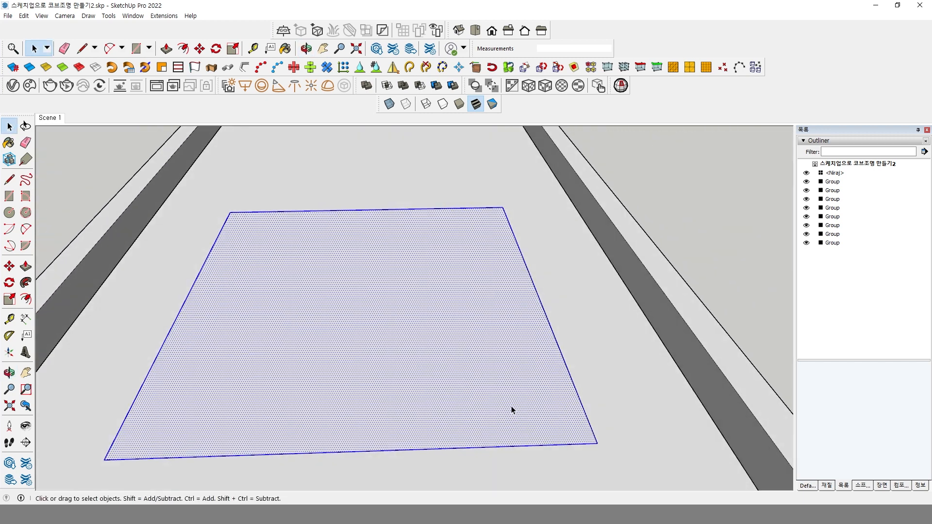
right_click(474, 398)
left_click(525, 202)
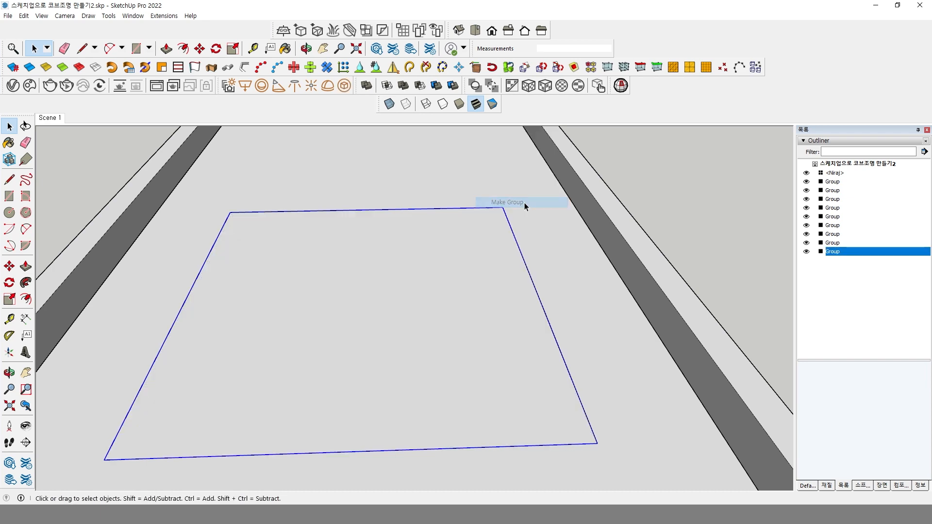
middle_click_drag(520, 389, 549, 388)
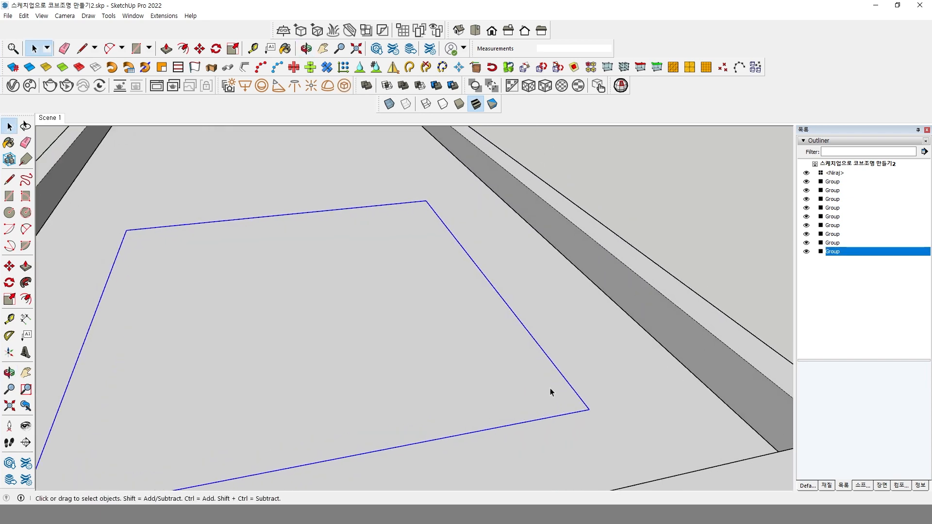
scroll(550, 391, "up", 1)
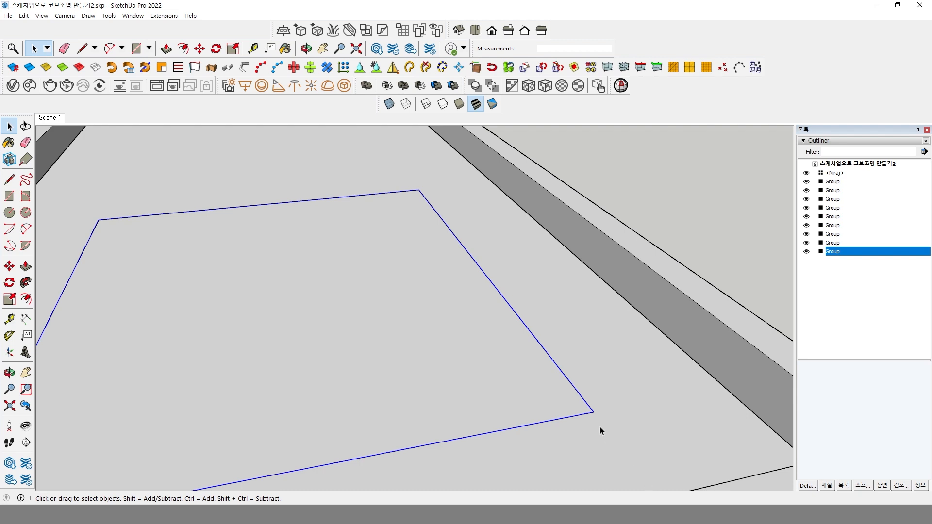
Step: Open the opening's face group and offset the face's edges outward by 10 mm
middle_click_drag(600, 426, 554, 420)
scroll(581, 419, "up", 1)
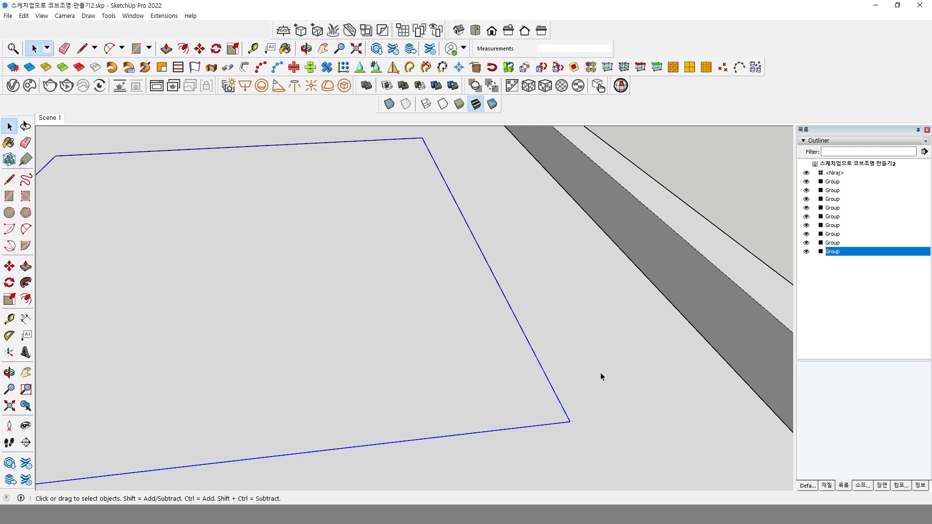
double_click(507, 403)
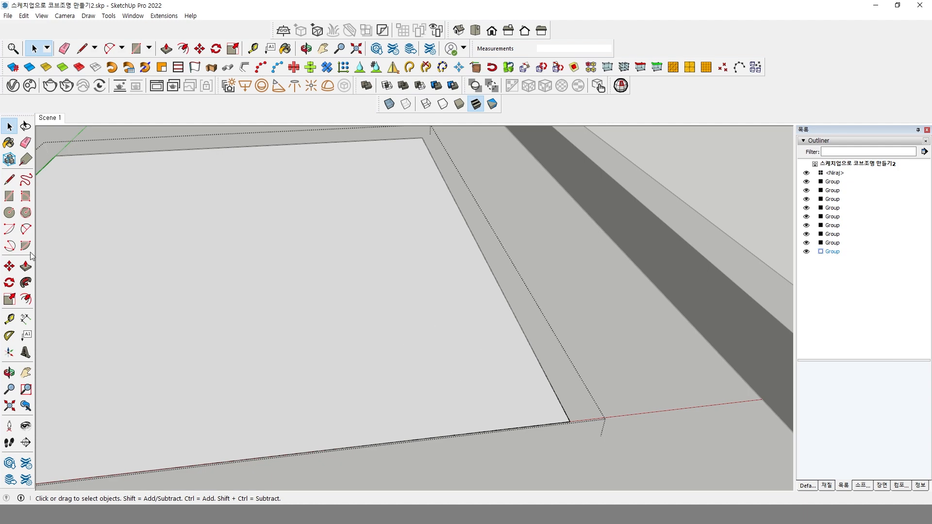
left_click(25, 298)
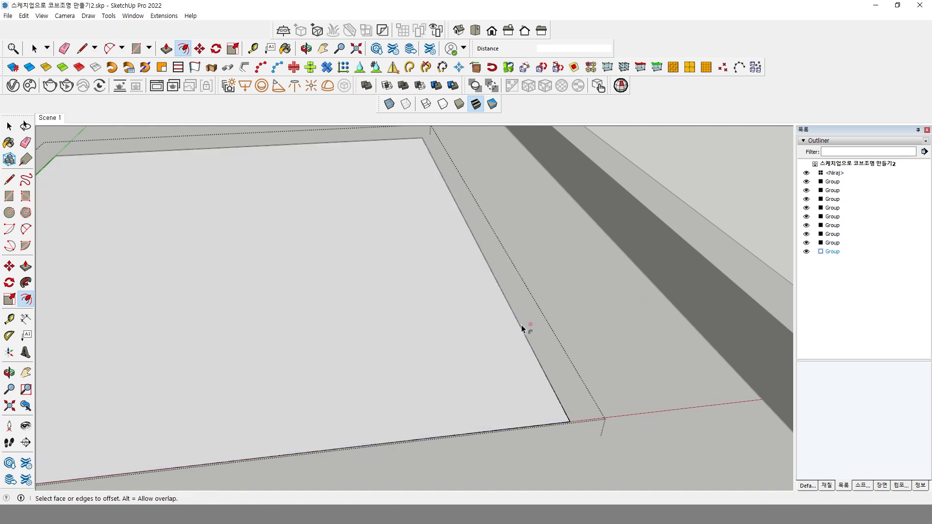
left_click(519, 325)
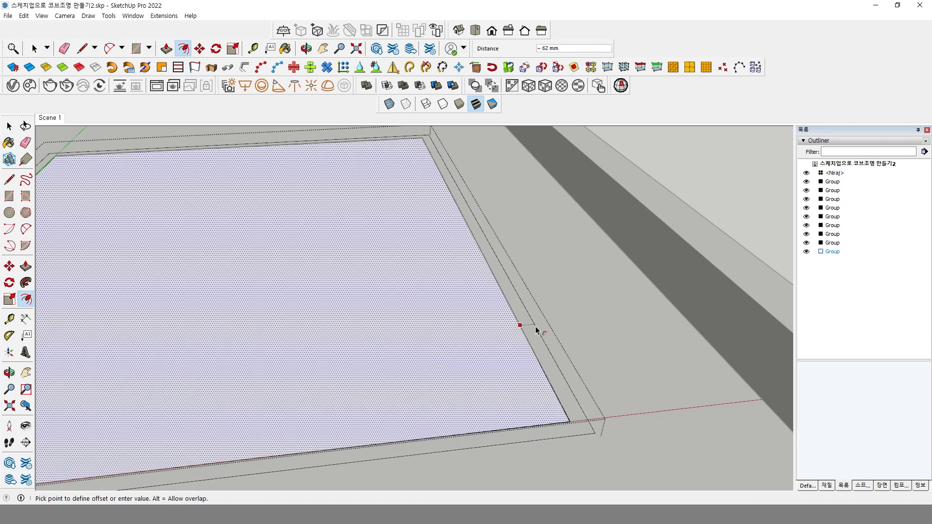
left_click(535, 328)
type("10")
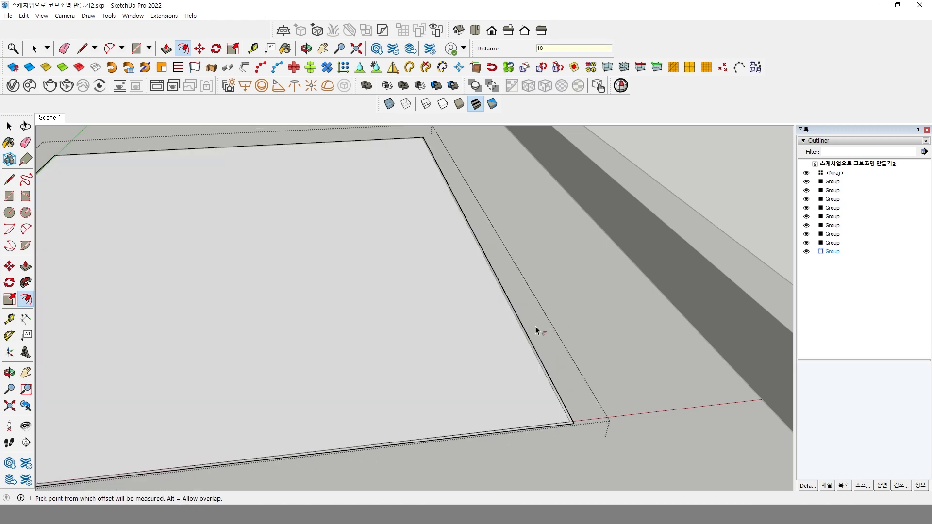
key("Return")
scroll(543, 376, "up", 3)
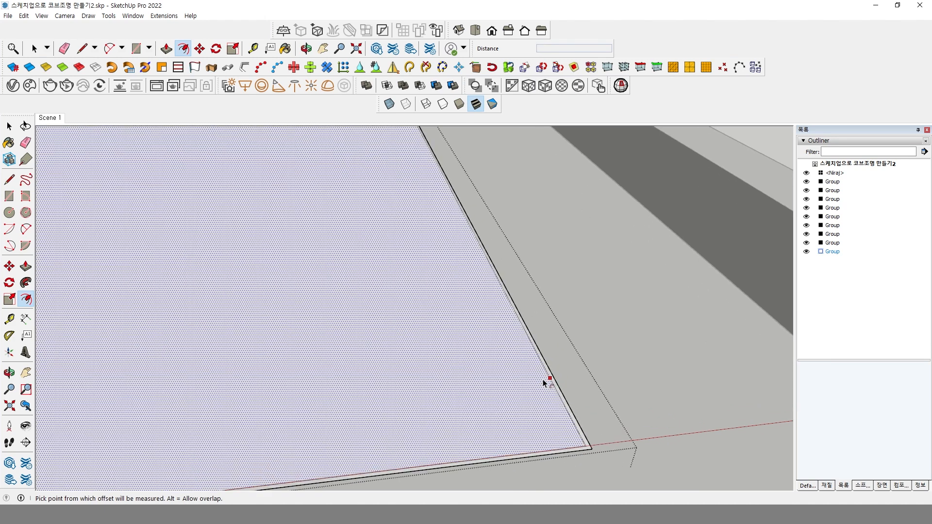
key("space")
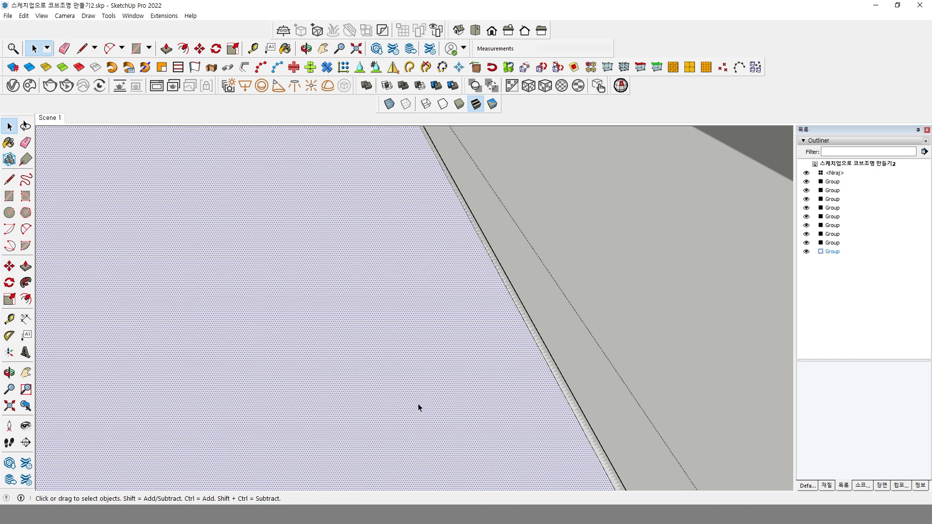
key("Delete")
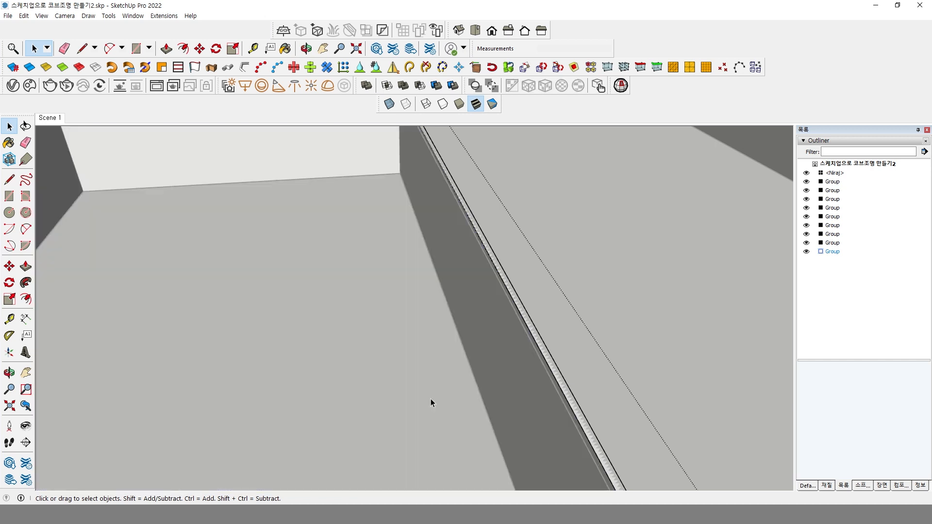
key("ctrl+z")
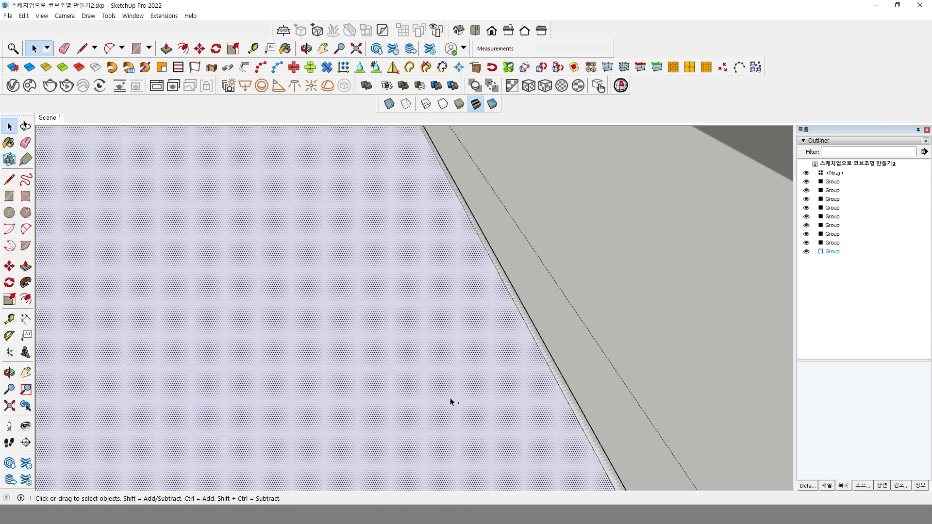
key("Delete")
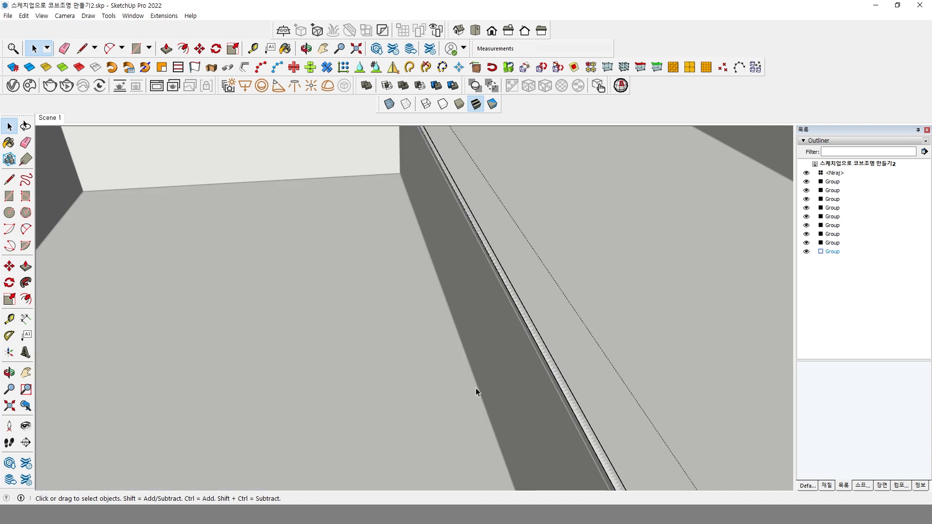
key("ctrl+z")
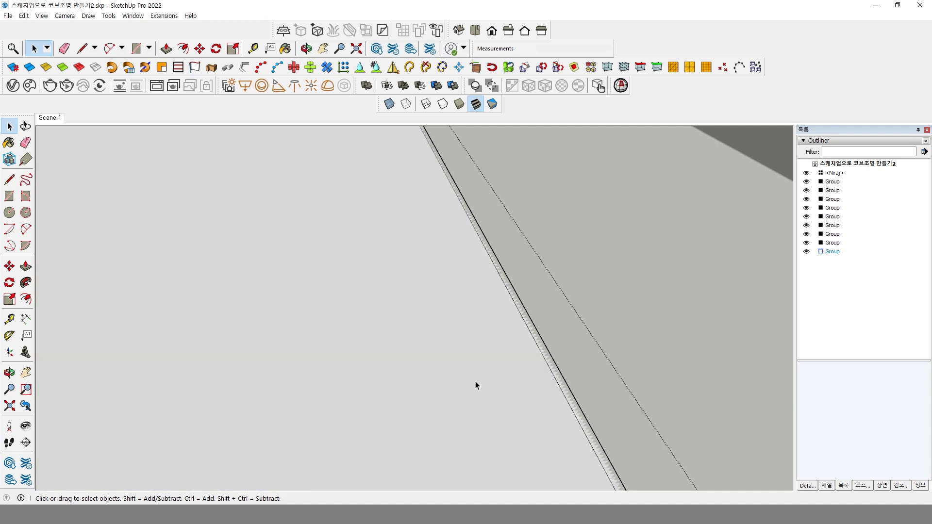
Step: Delete the inner face inside the 10 mm offset, keeping the narrow band around the opening
double_click(467, 374)
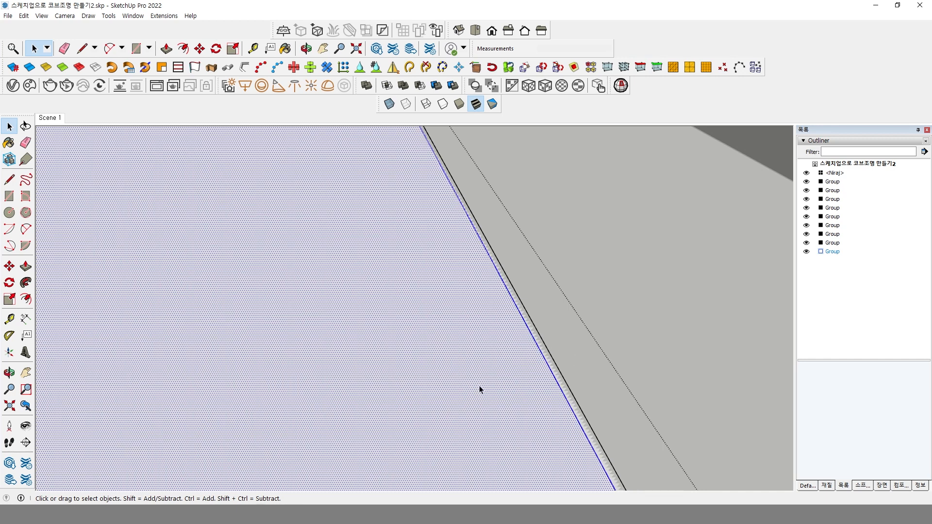
left_click(445, 371)
key("Delete")
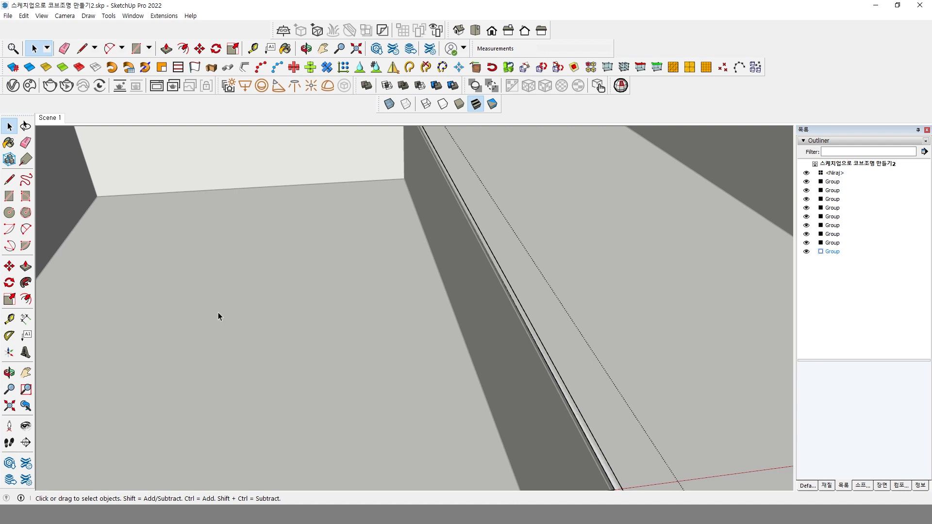
Step: Push/Pull the narrow band around the opening up by 50 mm and leave the group
left_click(26, 266)
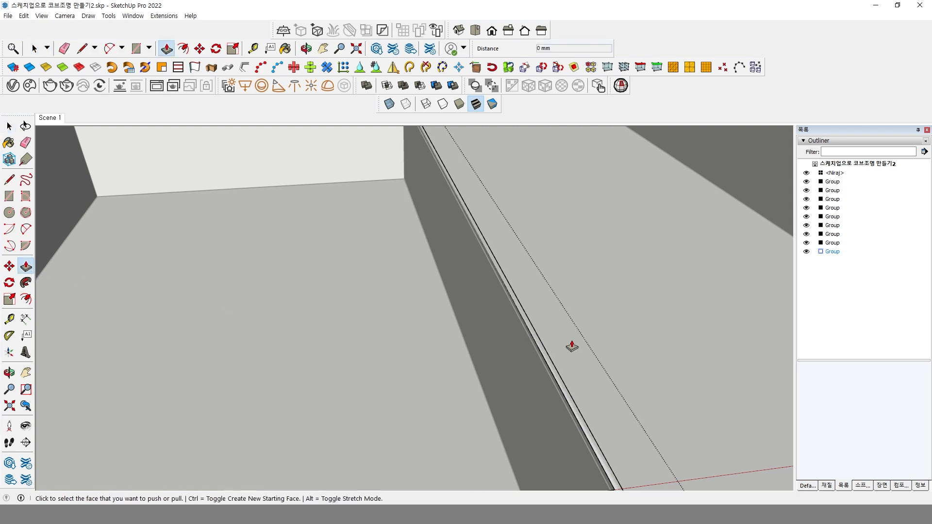
left_click(544, 355)
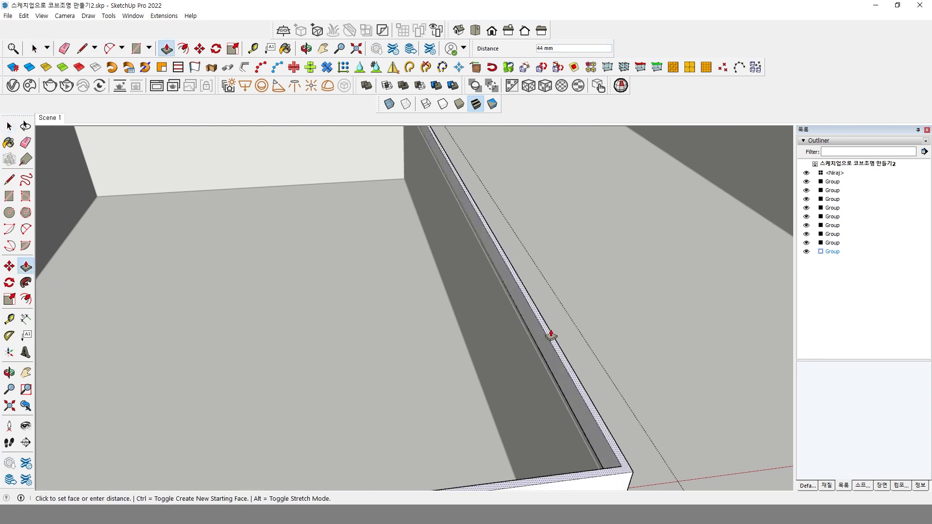
type("50")
key("Return")
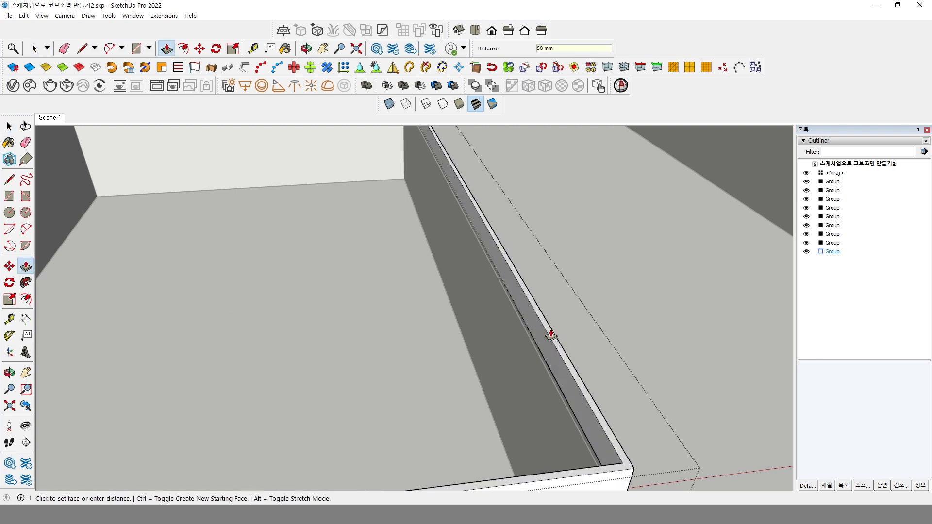
key("space")
scroll(631, 335, "down", 3)
middle_click_drag(603, 362, 587, 392)
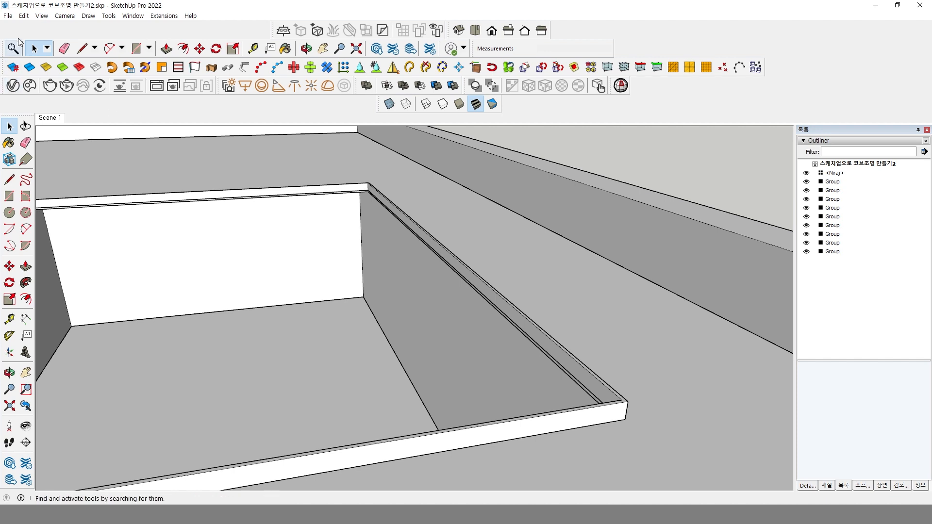
Step: Paste the opening's face in place once more and make it and its edges a separate group
left_click(25, 16)
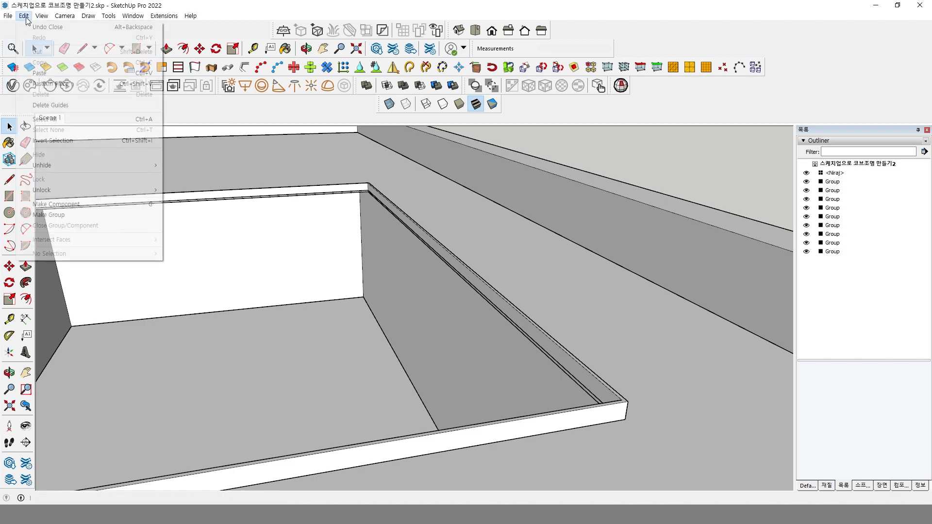
left_click(60, 87)
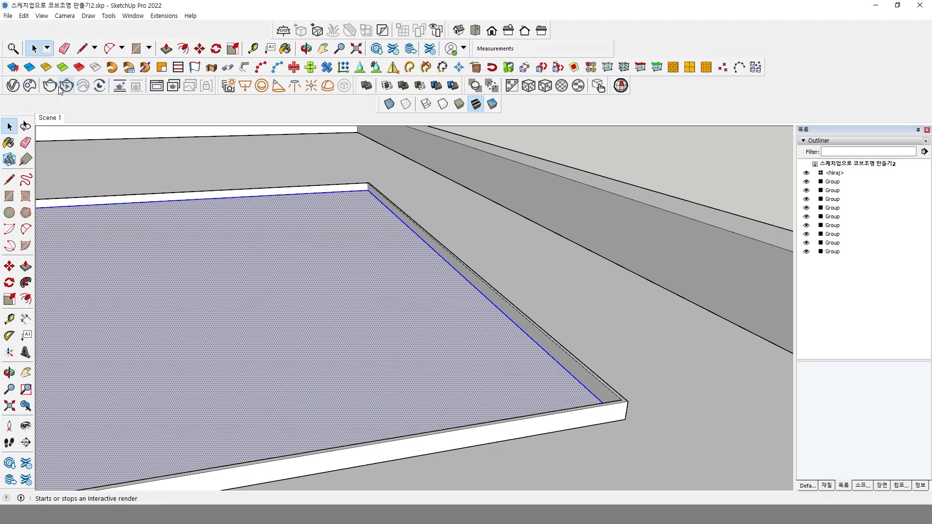
right_click(294, 302)
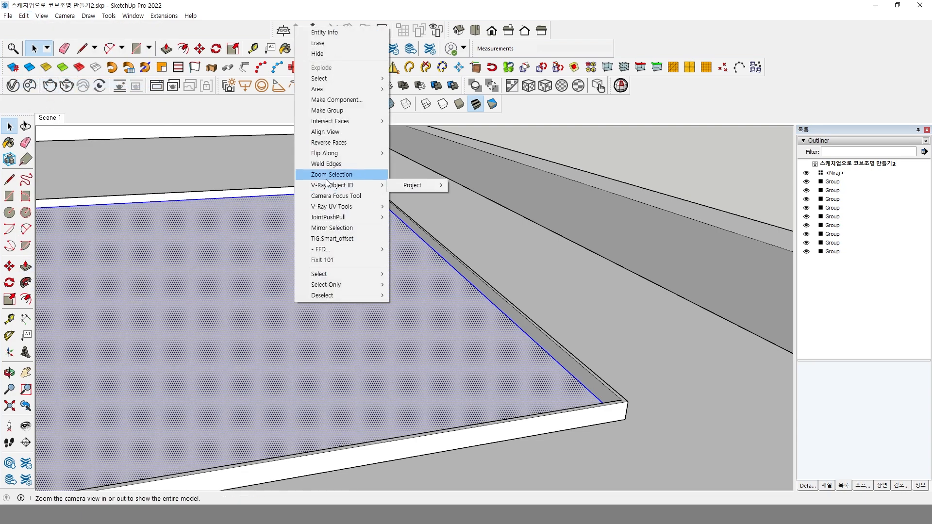
left_click(336, 115)
Step: Open the new face group and offset the face's outline outward beyond the raised rim
double_click(316, 365)
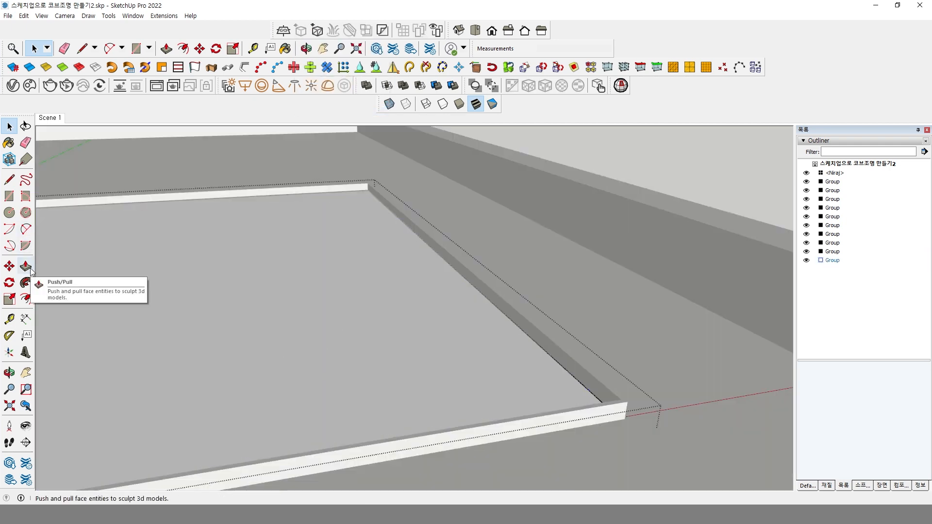
left_click(25, 299)
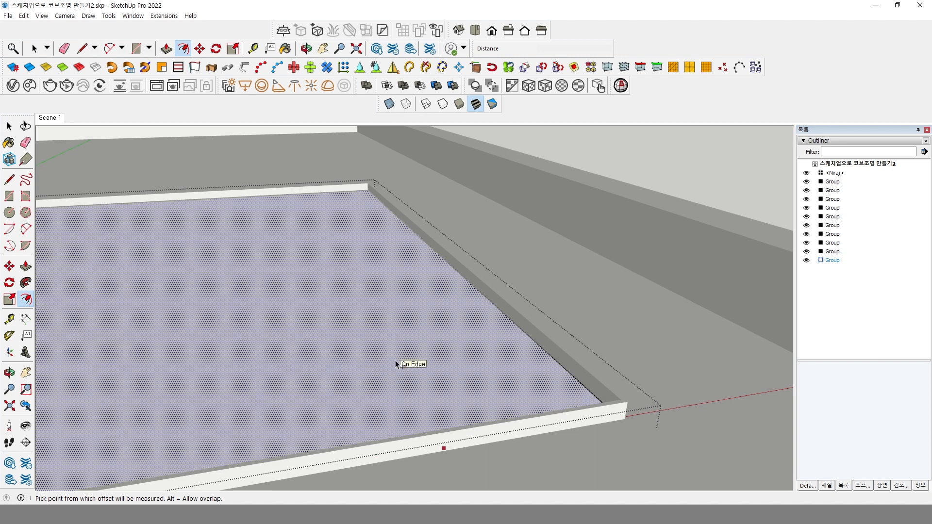
left_click(395, 361)
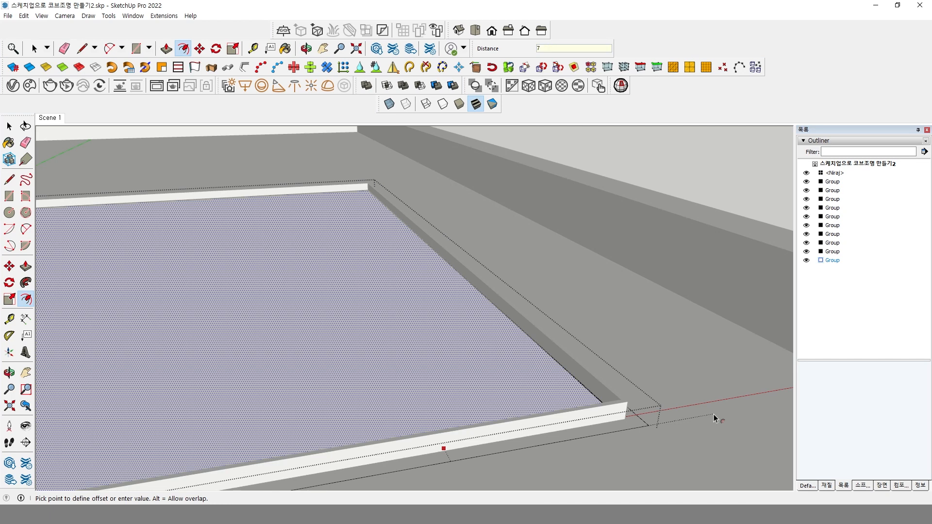
left_click(713, 414)
scroll(627, 401, "down", 1)
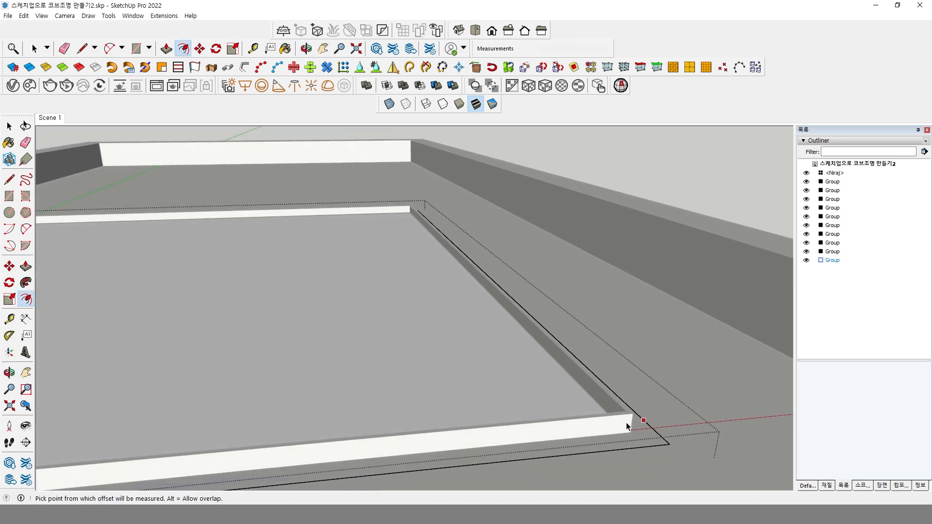
Step: Select the band face between the original and offset outlines and hide the rest of the model during group editing
key("space")
left_click(634, 440)
middle_click_drag(634, 440, 507, 336)
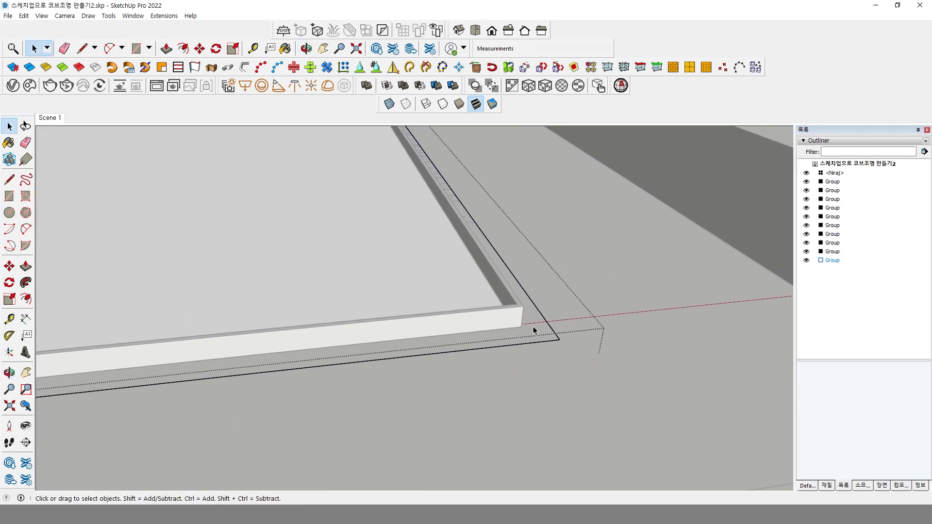
left_click(41, 15)
mouse_move(73, 189)
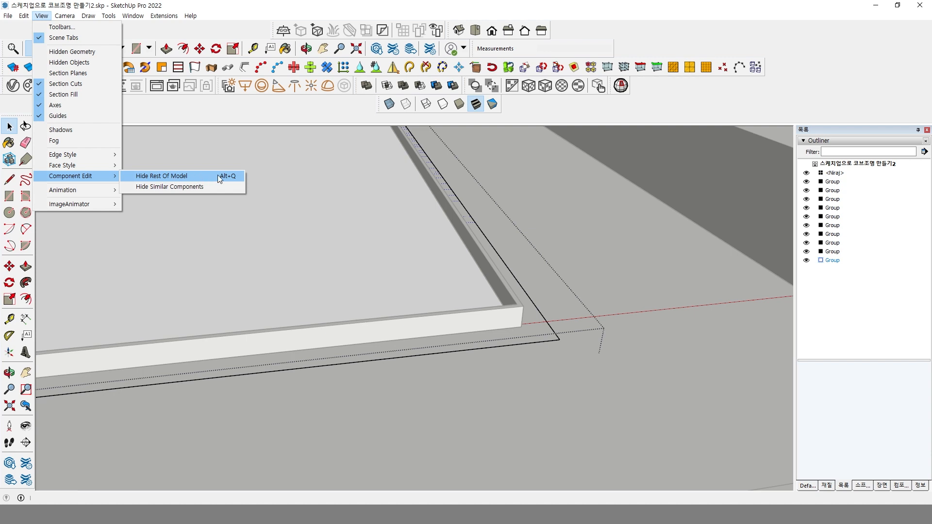
left_click(232, 121)
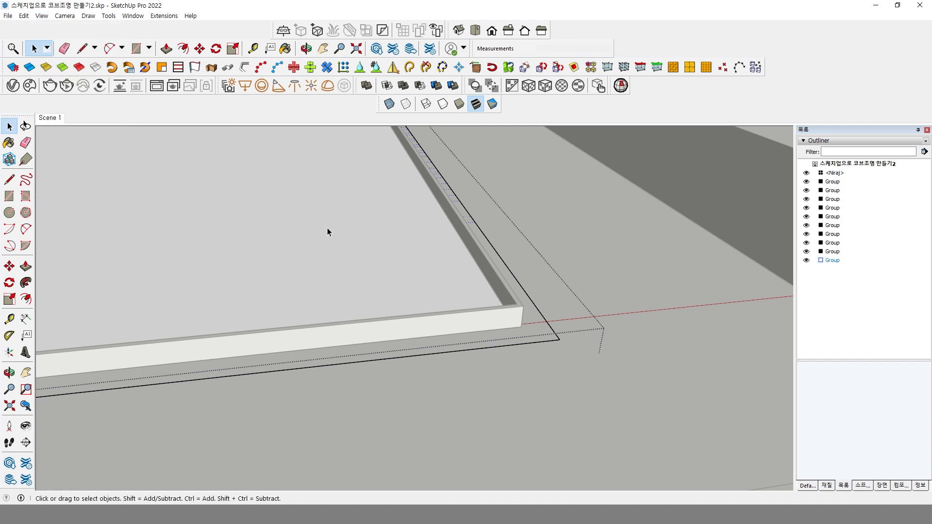
key("i")
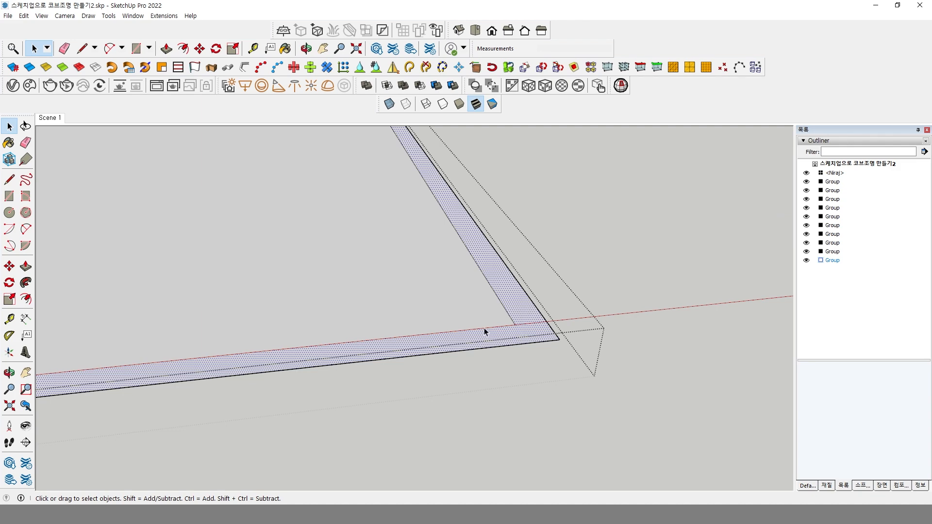
key("alt+i")
key("i")
Step: Delete the band face and the inner face with its edges, keeping only the outer outline, and leave the group
key("Delete")
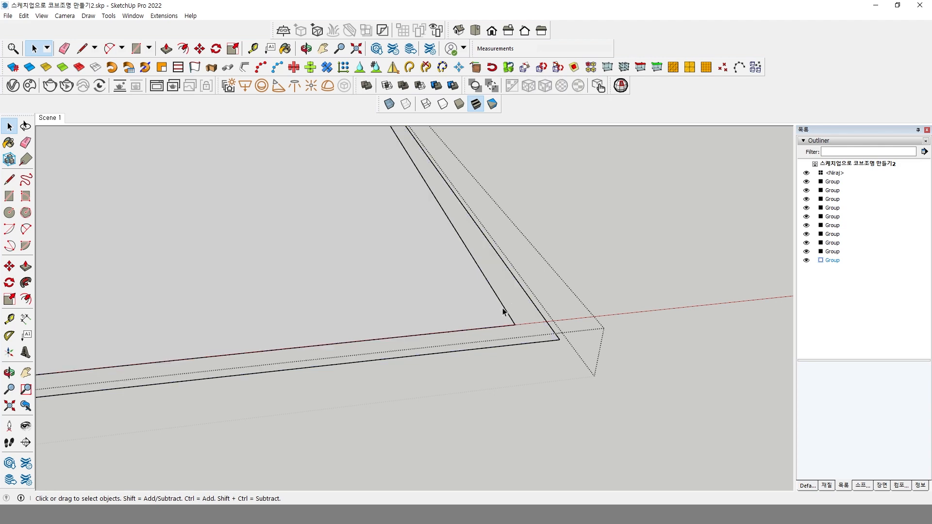
key("ctrl+z")
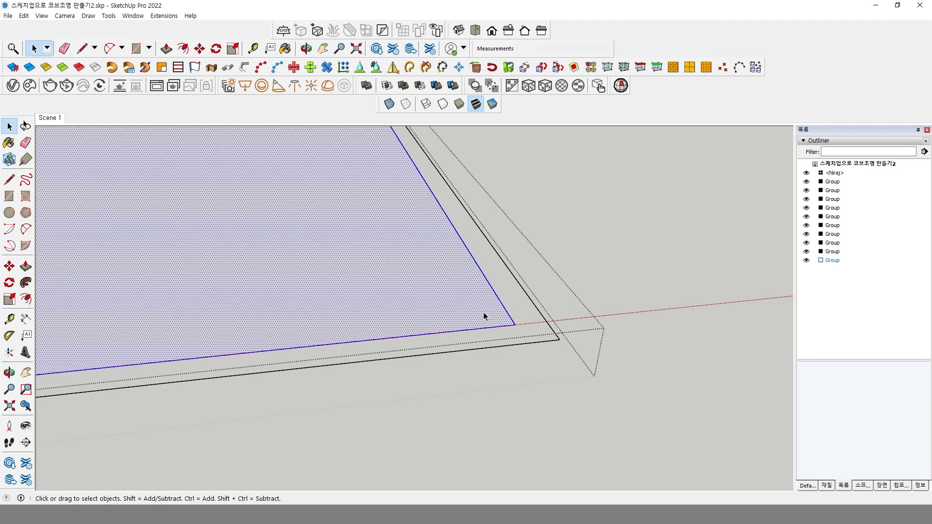
key("Delete")
key("Escape")
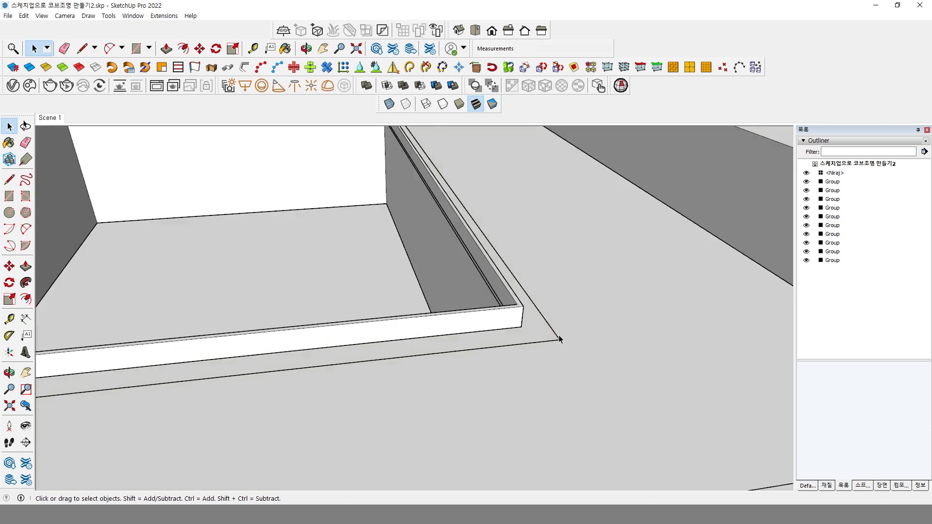
Step: Open the offset outline's group and draw an upright circle of 7.5 mm radius centred on the outline's side edge near the front corner
left_click(555, 334)
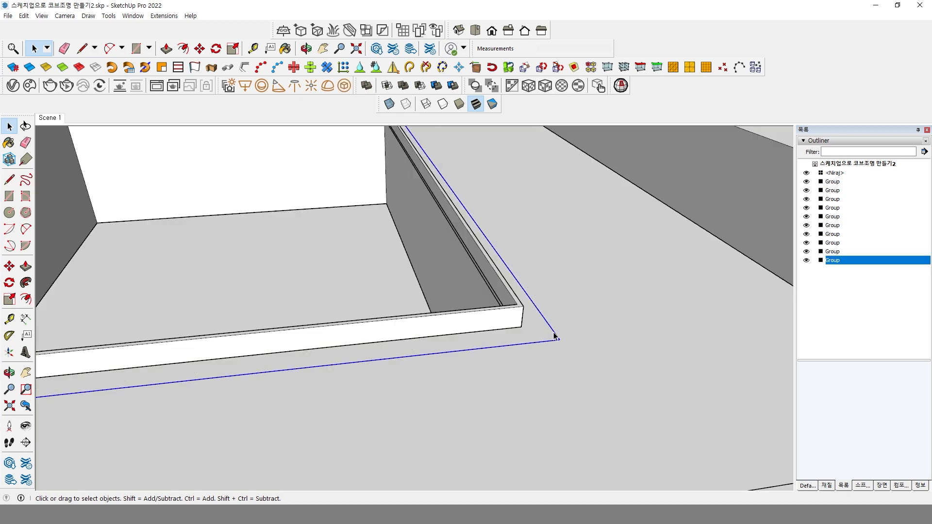
scroll(559, 342, "down", 3)
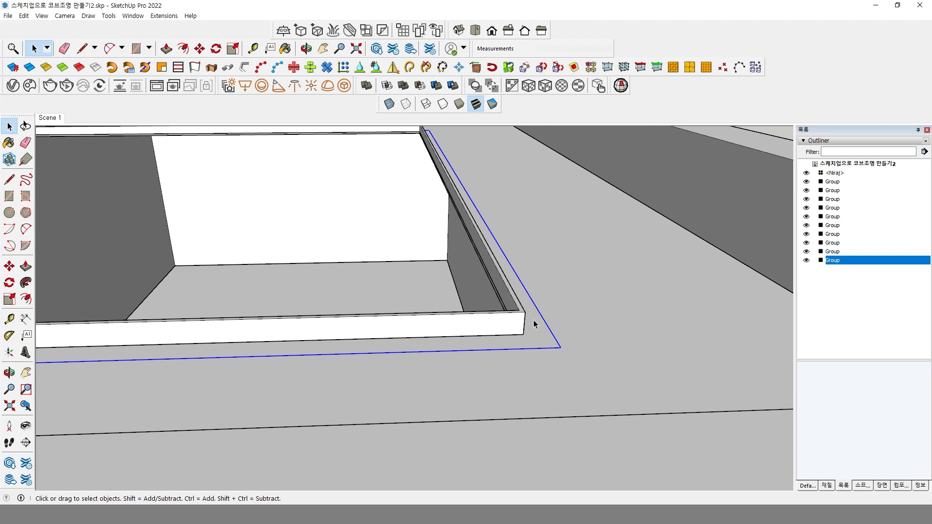
scroll(534, 320, "down", 1)
scroll(531, 318, "down", 1)
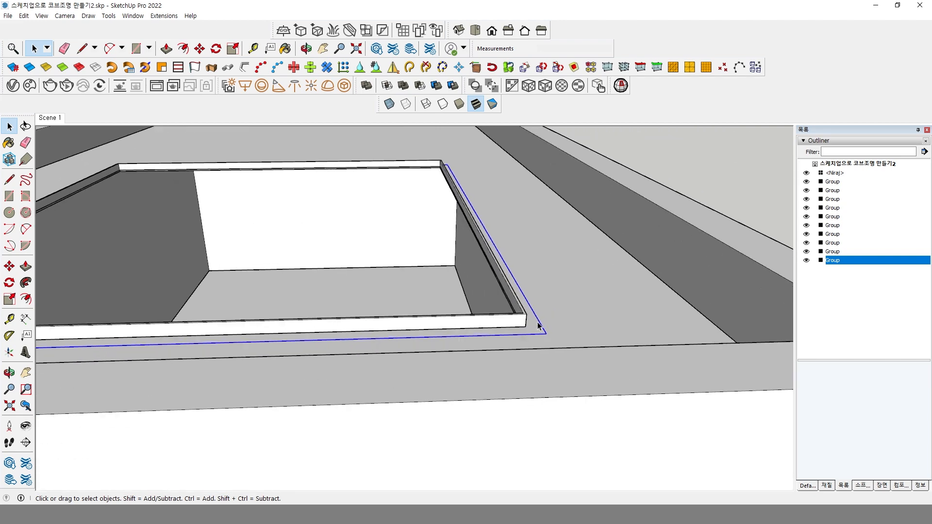
double_click(539, 323)
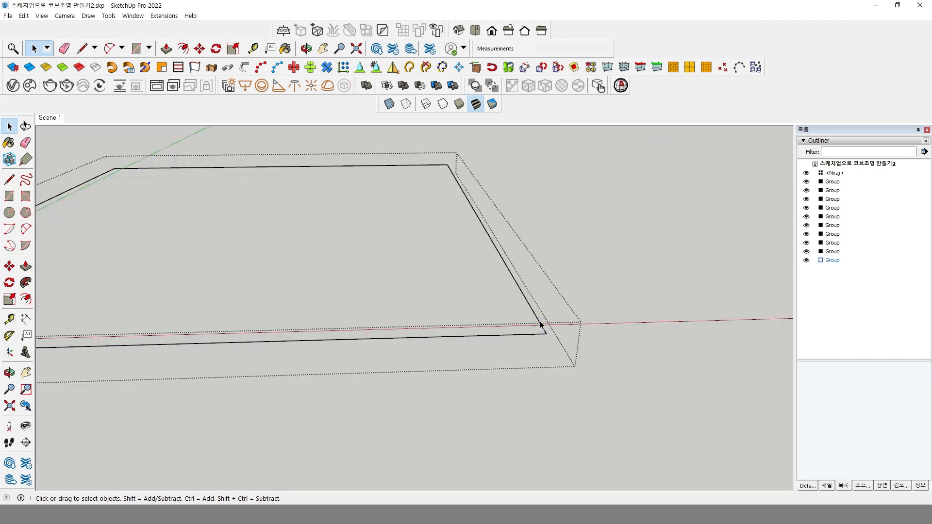
left_click(10, 216)
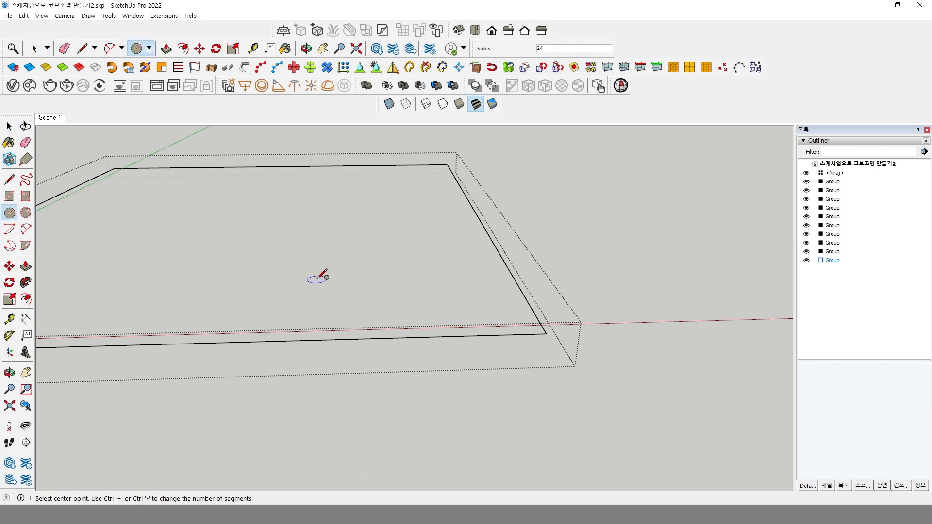
middle_click_drag(362, 290, 297, 268)
scroll(464, 294, "up", 3)
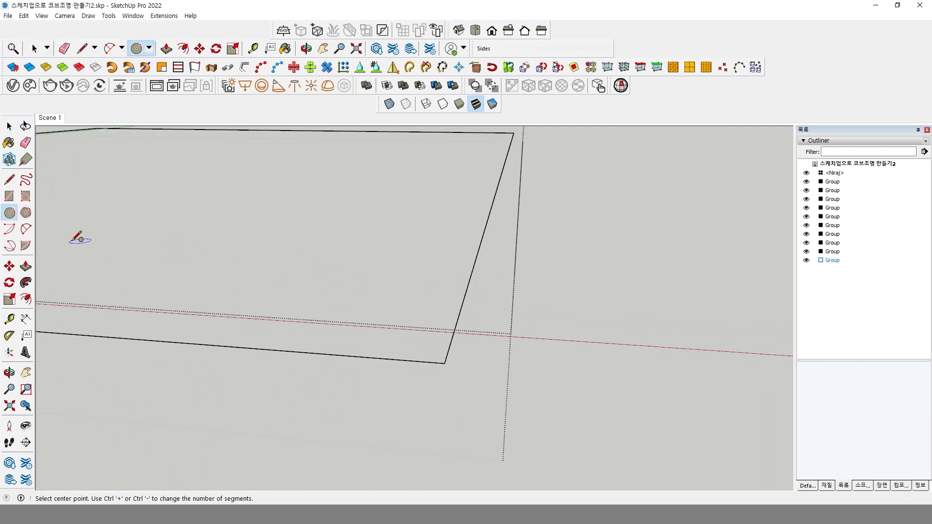
left_click(458, 316)
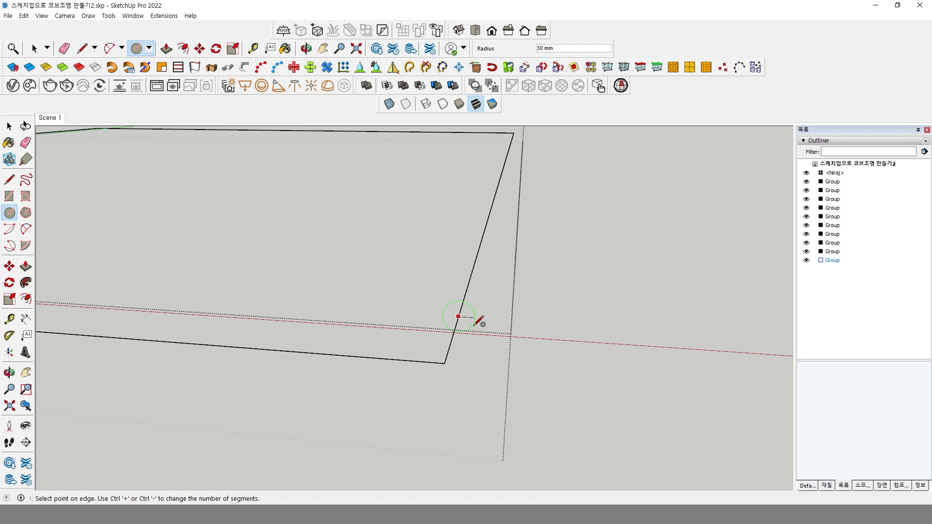
left_click(475, 321)
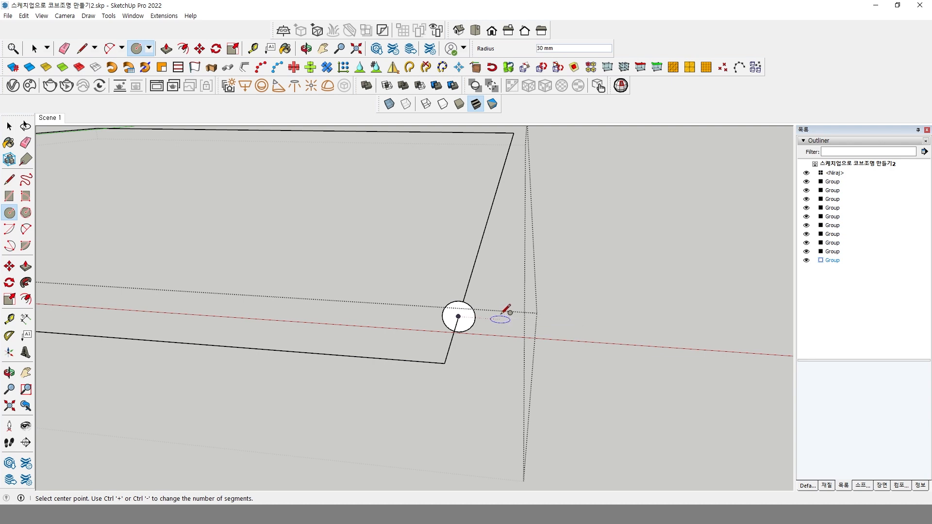
type("7.5")
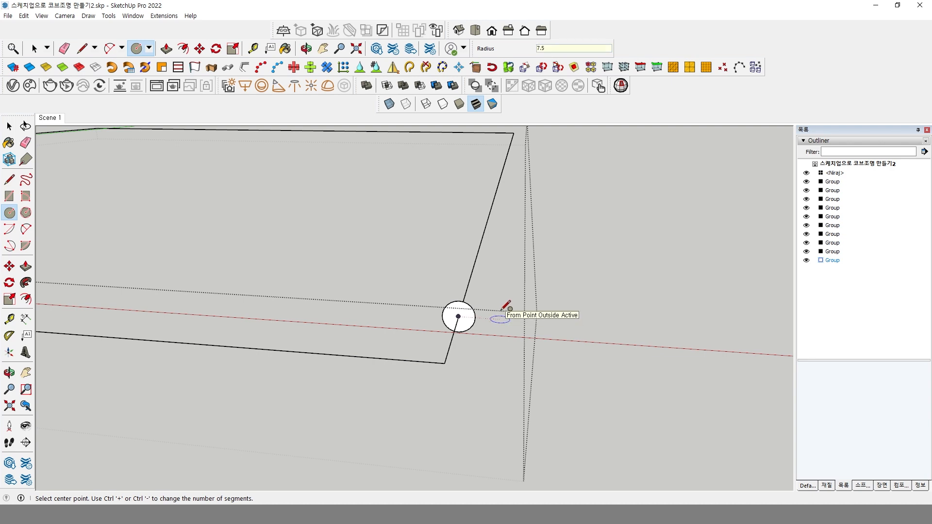
key("Return")
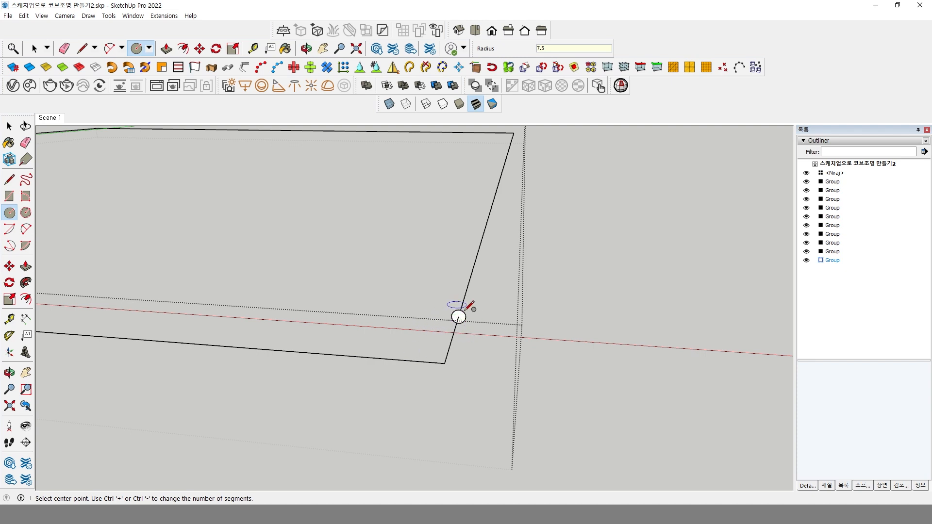
Step: Select the whole outline as the path, sweep the circle along it with Follow Me, and leave the group
key("space")
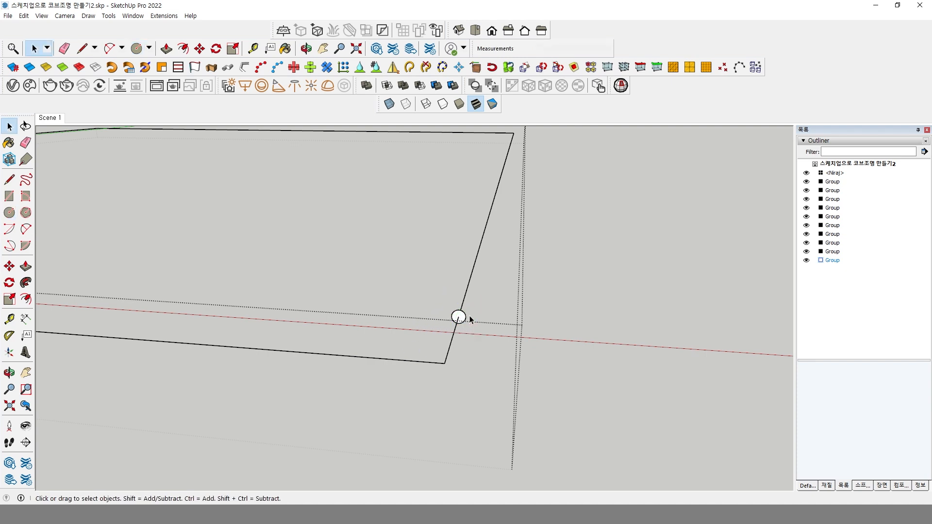
triple_click(461, 303)
scroll(461, 305, "down", 2)
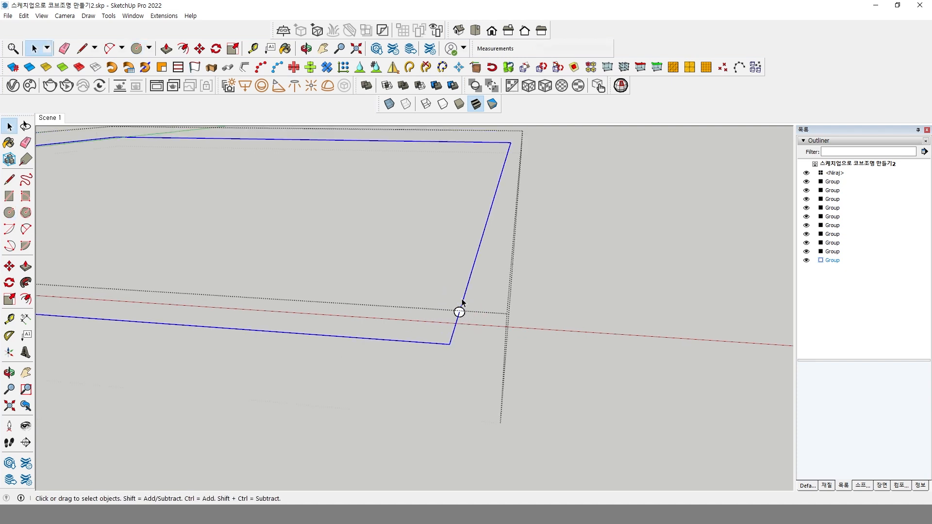
scroll(462, 304, "down", 2)
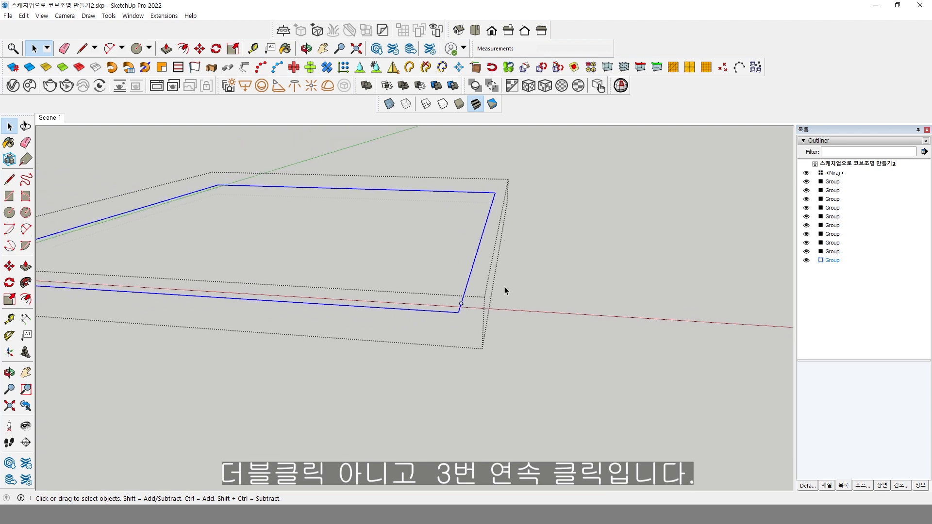
scroll(449, 298, "up", 2)
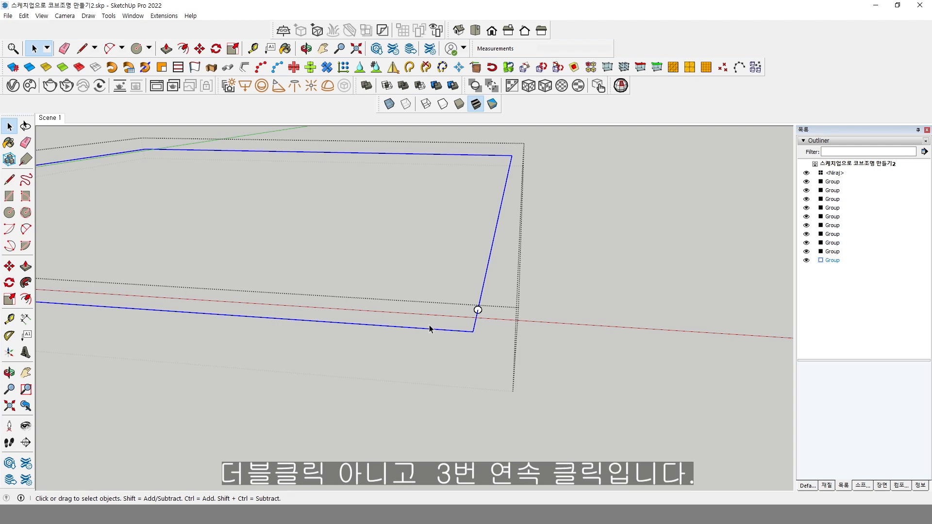
left_click(26, 282)
left_click(477, 311)
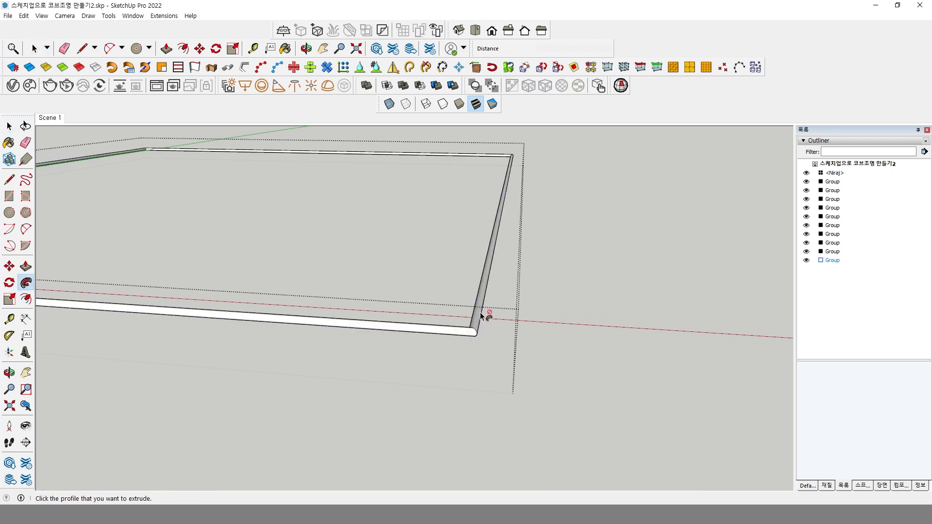
key("space")
left_click(542, 372)
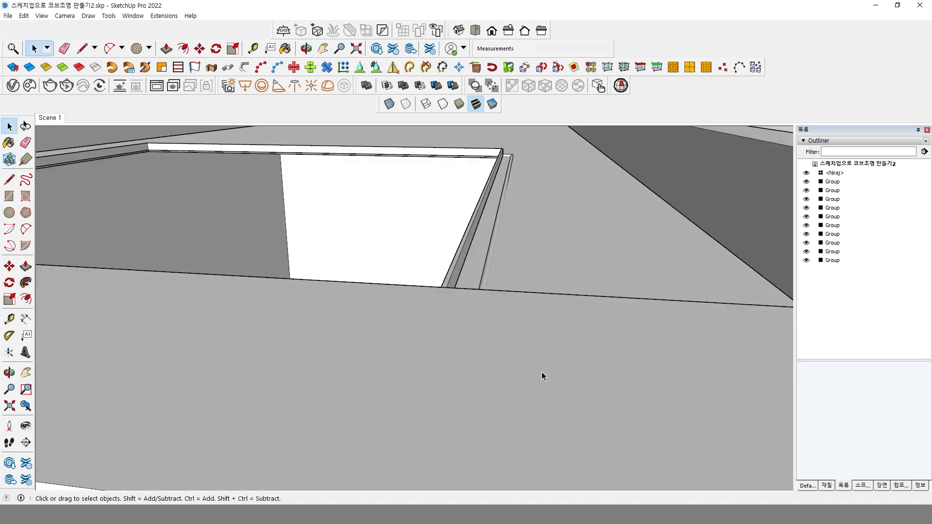
Step: Move the swept light-tube group straight up by 10 mm
middle_click_drag(509, 312, 540, 385)
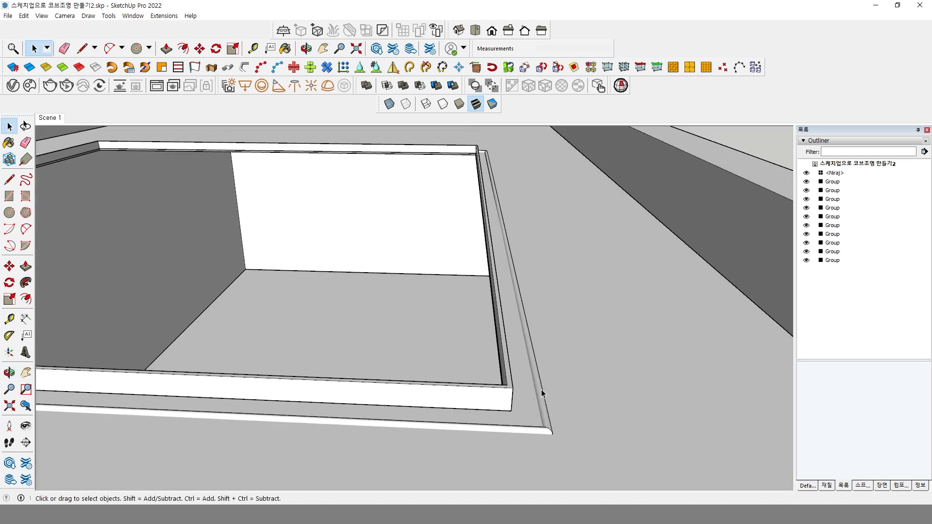
left_click(542, 392)
left_click(10, 266)
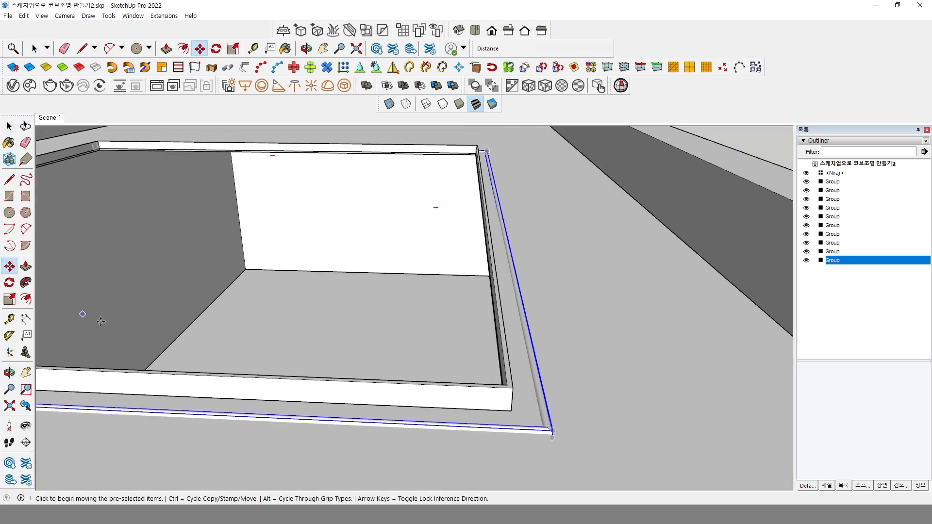
left_click(510, 410)
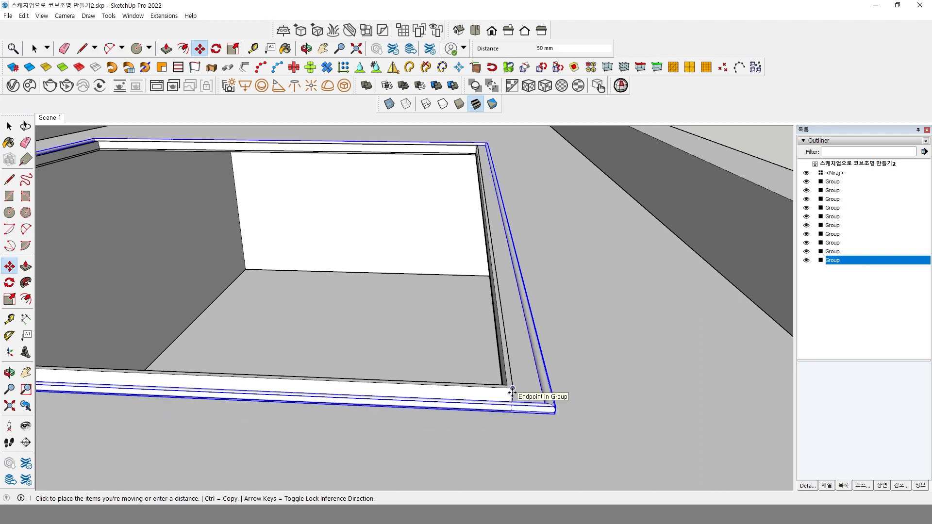
left_click(516, 408)
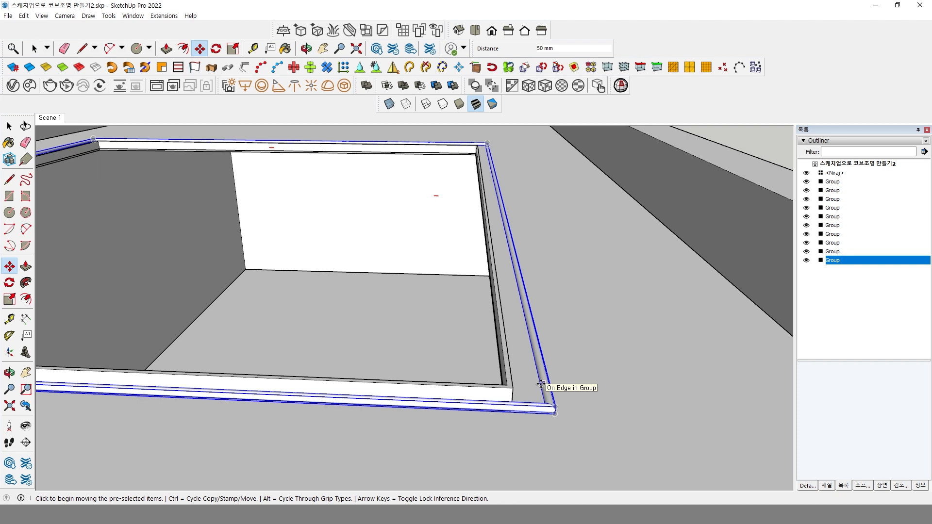
type("10\\")
key("Return")
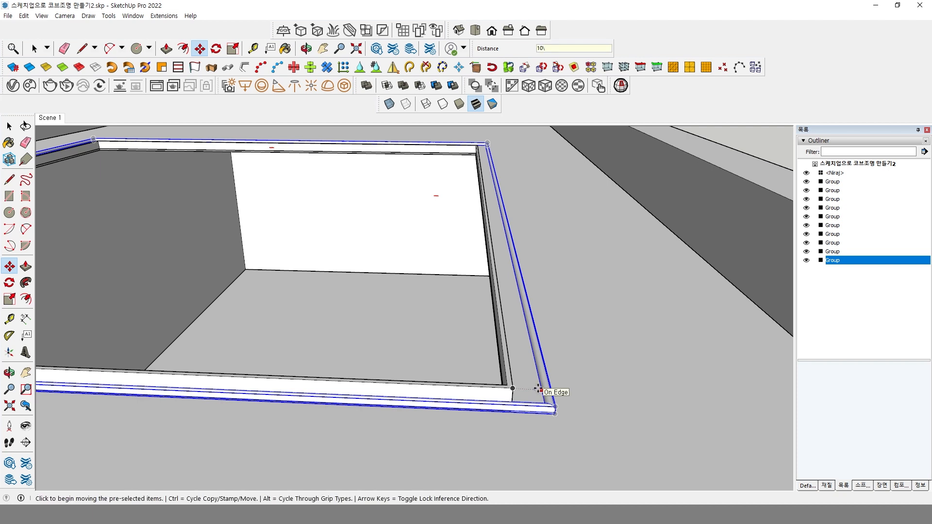
key("BackSpace")
key("BackSpace")
key("BackSpace")
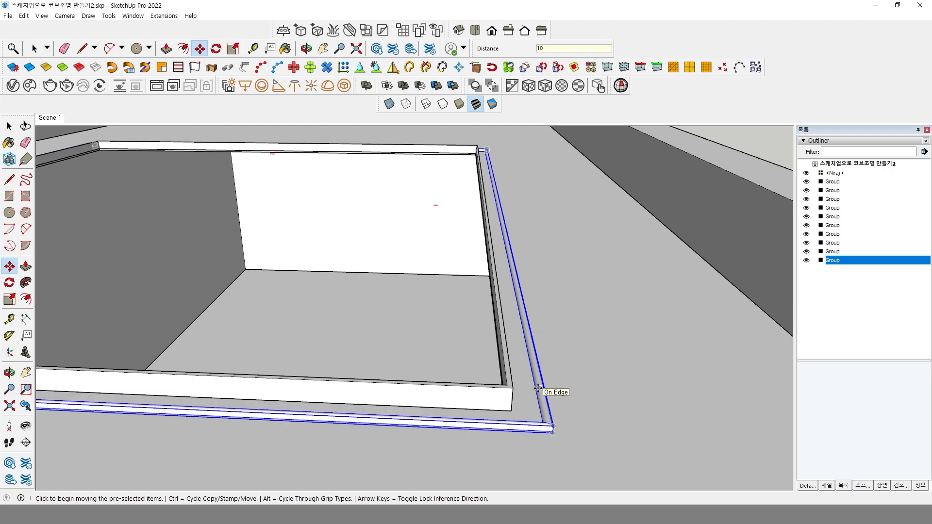
Step: Examine the light tube's height above the ceiling in a front parallel-projection view with X-ray display
middle_click_drag(572, 406, 429, 338)
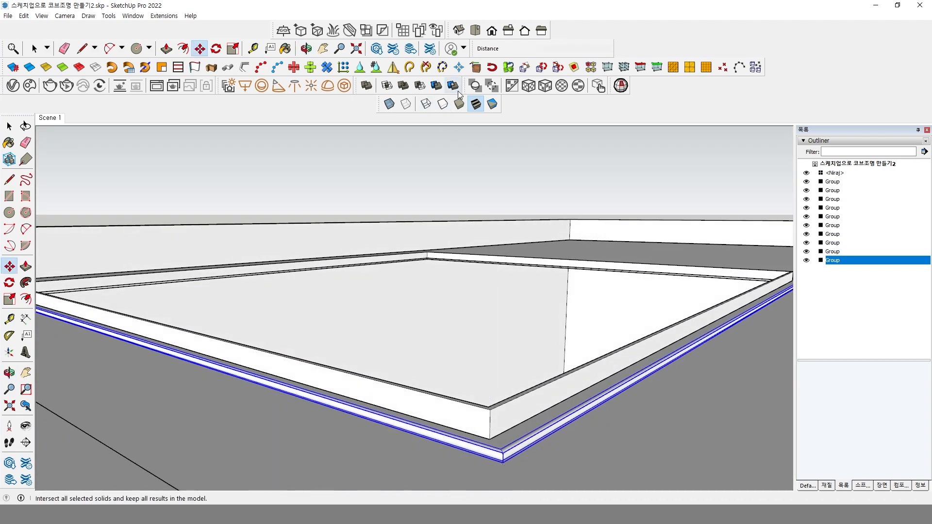
left_click(491, 31)
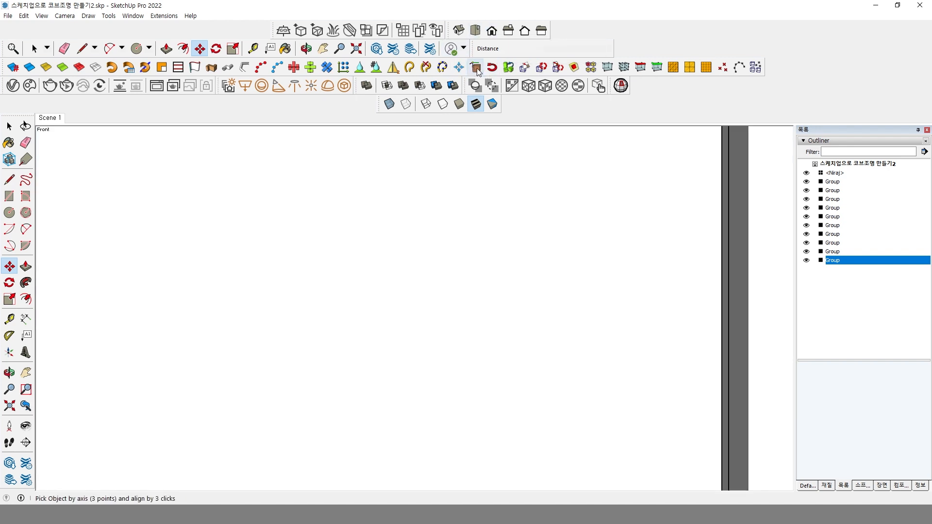
scroll(426, 166, "down", 3)
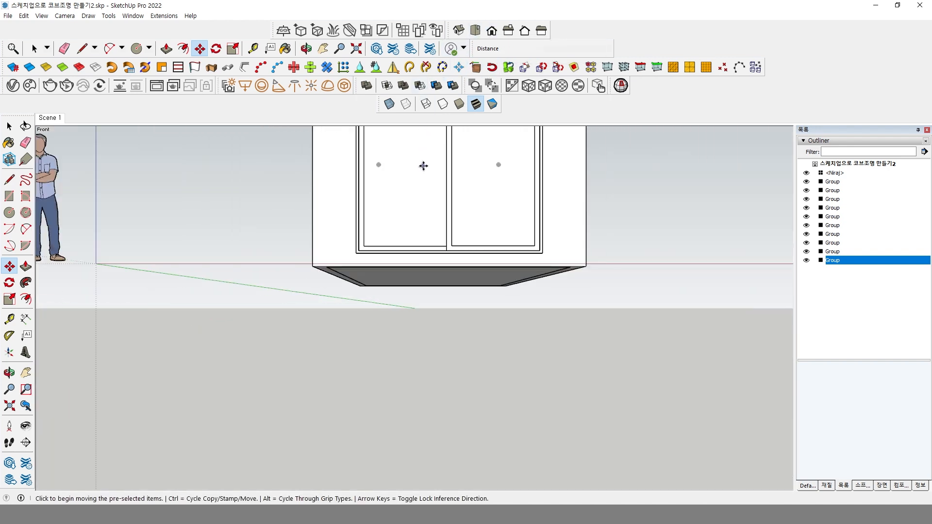
middle_click_drag(476, 221, 456, 362, "shift")
left_click(64, 16)
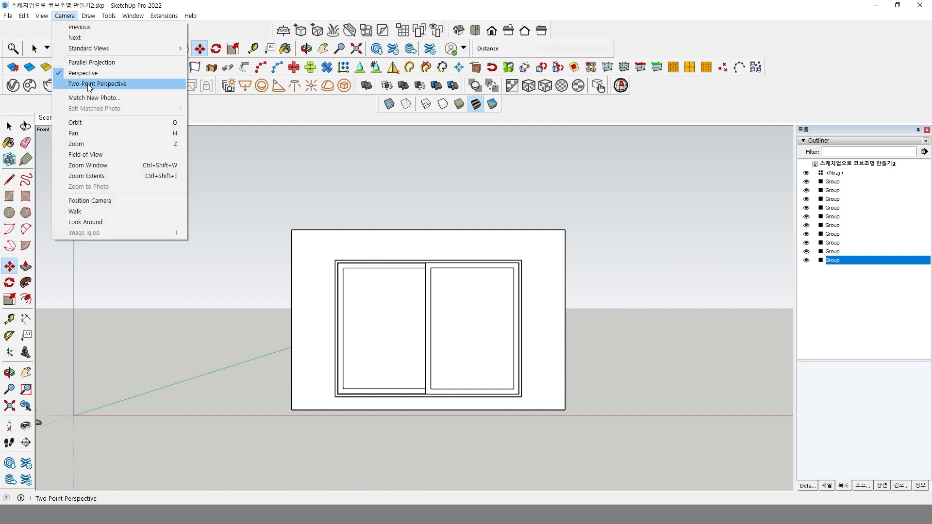
left_click(95, 63)
left_click(389, 104)
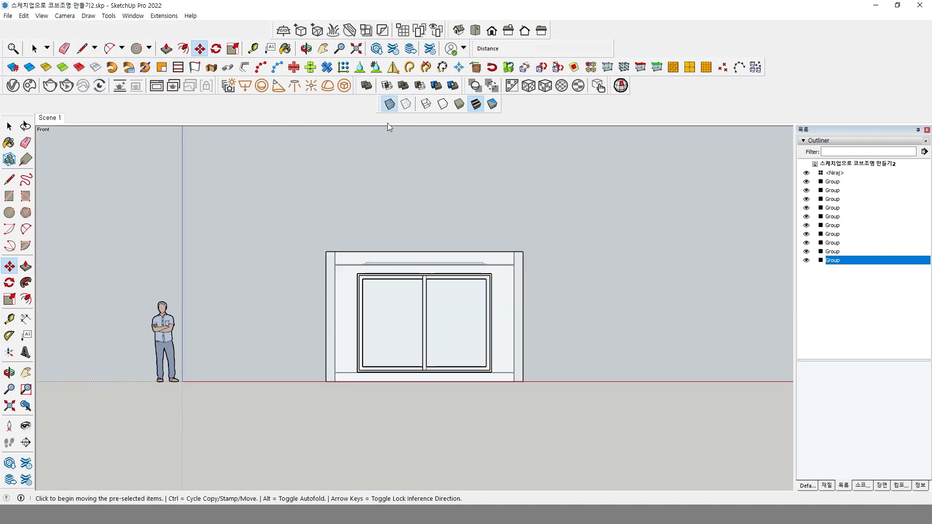
scroll(499, 267, "up", 10)
scroll(516, 277, "up", 6)
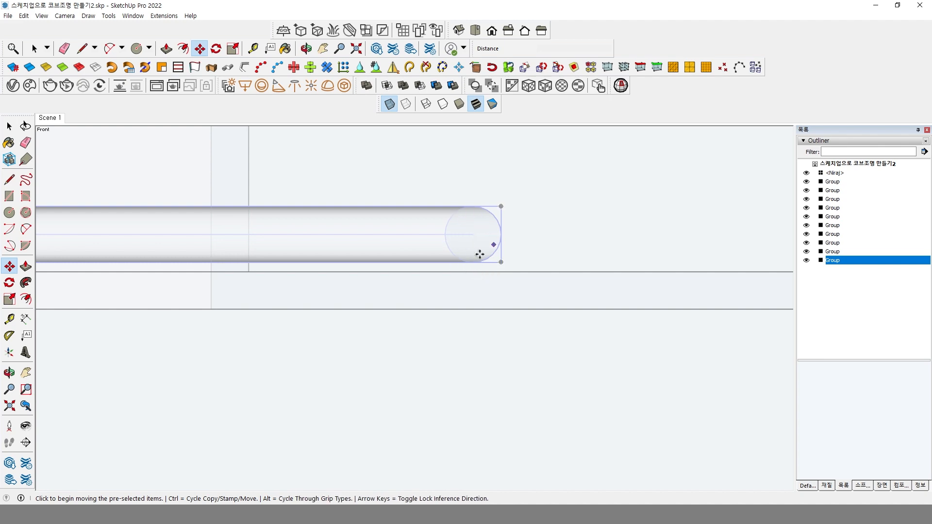
scroll(467, 219, "down", 3)
scroll(467, 221, "down", 4)
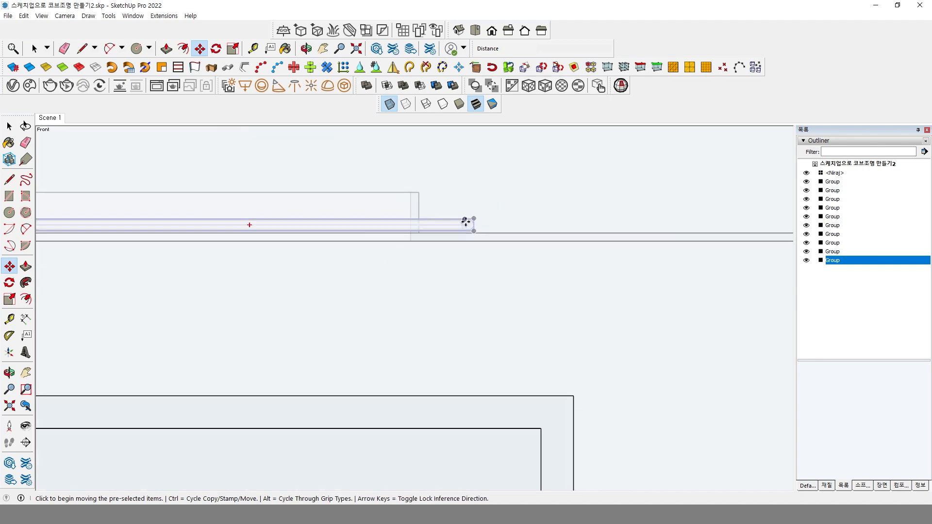
Step: Return to a perspective view of the ceiling opening and turn off X-ray display
mouse_move(428, 243)
middle_mouse_down()
mouse_move(483, 290)
mouse_move(567, 404)
middle_mouse_up()
scroll(463, 272, "down", 5)
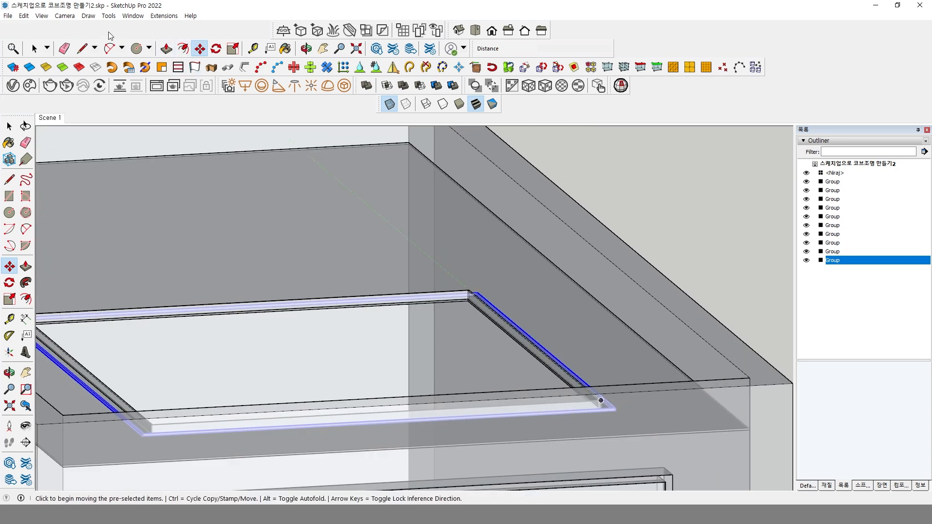
left_click(65, 16)
left_click(87, 76)
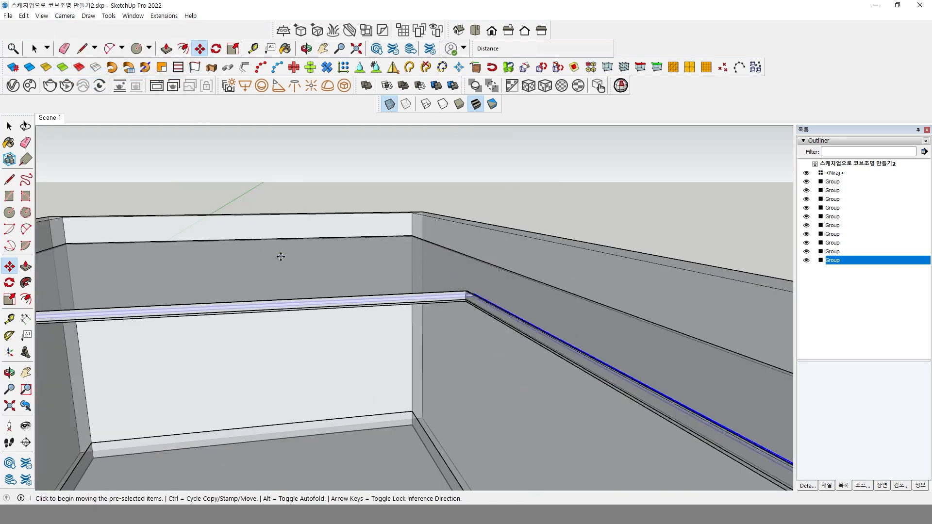
scroll(354, 264, "down", 6)
middle_click_drag(357, 308, 433, 363)
key("space")
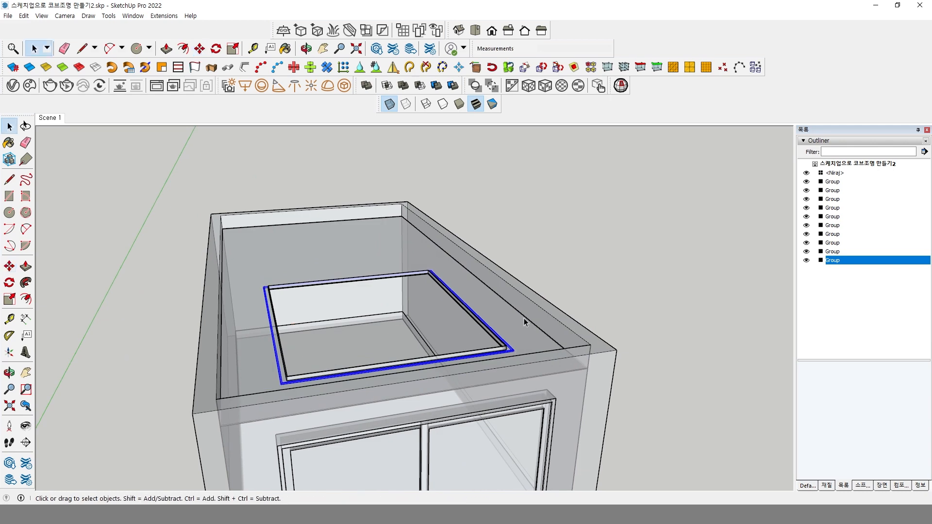
left_click(560, 302)
scroll(513, 351, "up", 2)
scroll(513, 351, "up", 4)
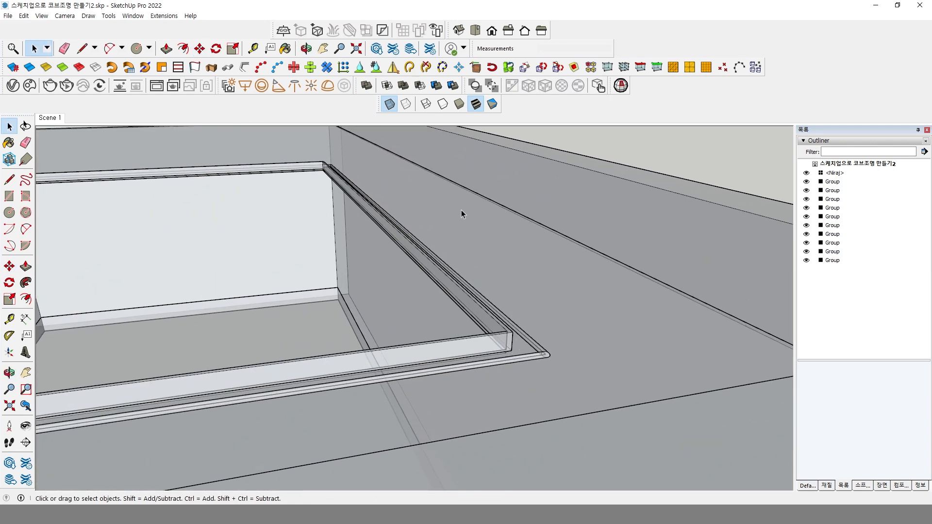
left_click(389, 104)
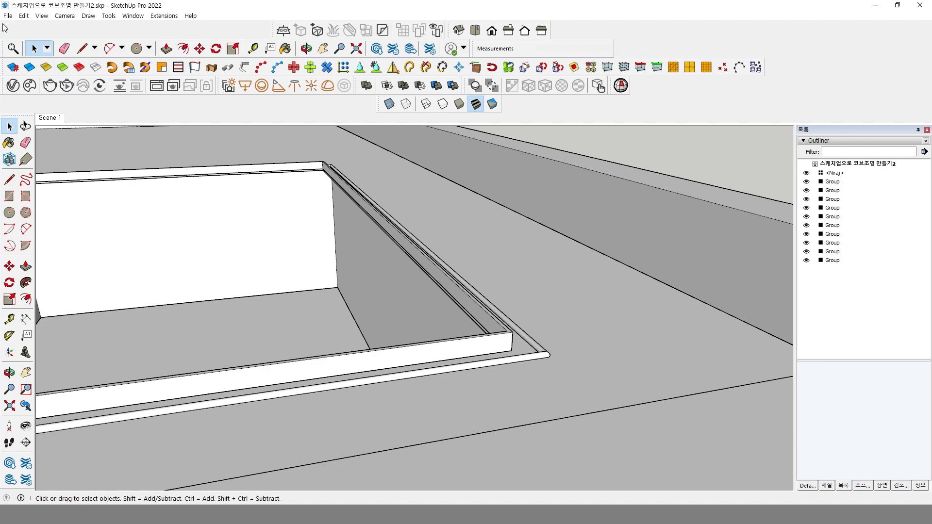
Step: Paste the copied opening face in place and offset its outline outward by 150 mm
left_click(23, 15)
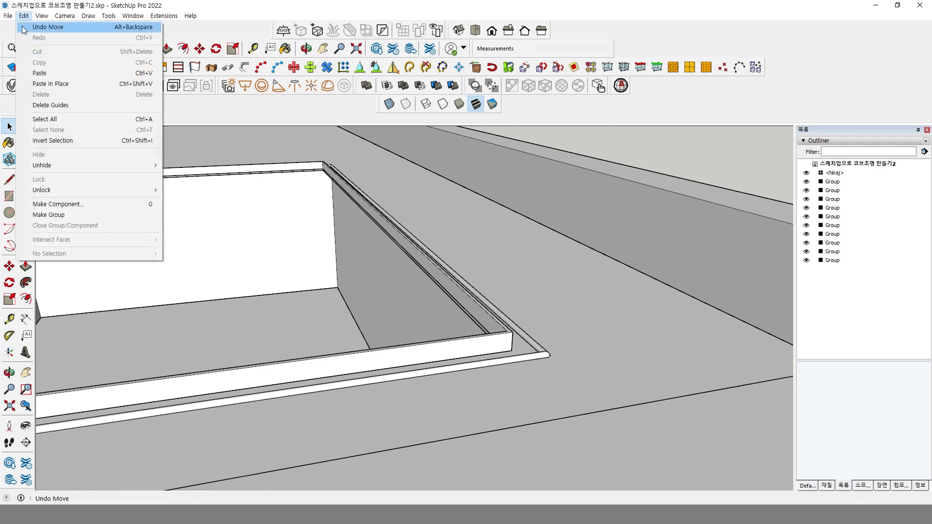
left_click(63, 83)
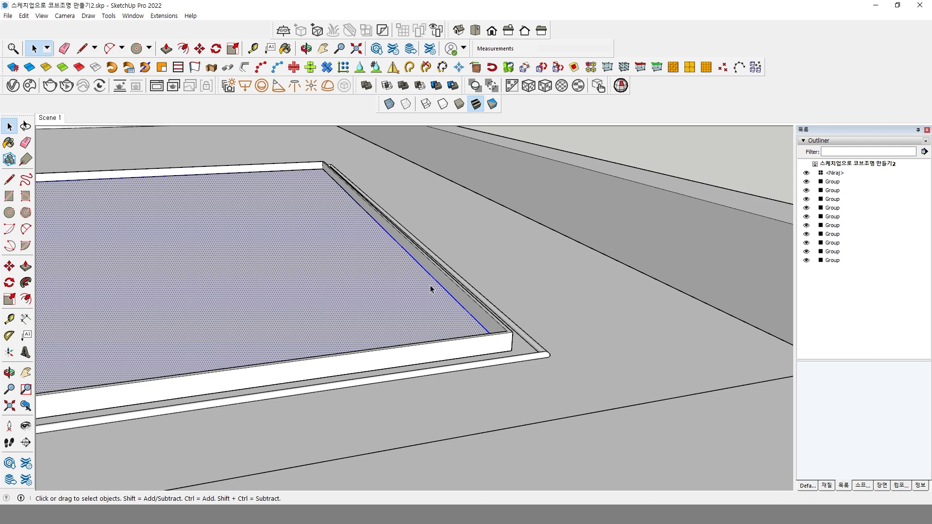
left_click(25, 301)
left_click(485, 330)
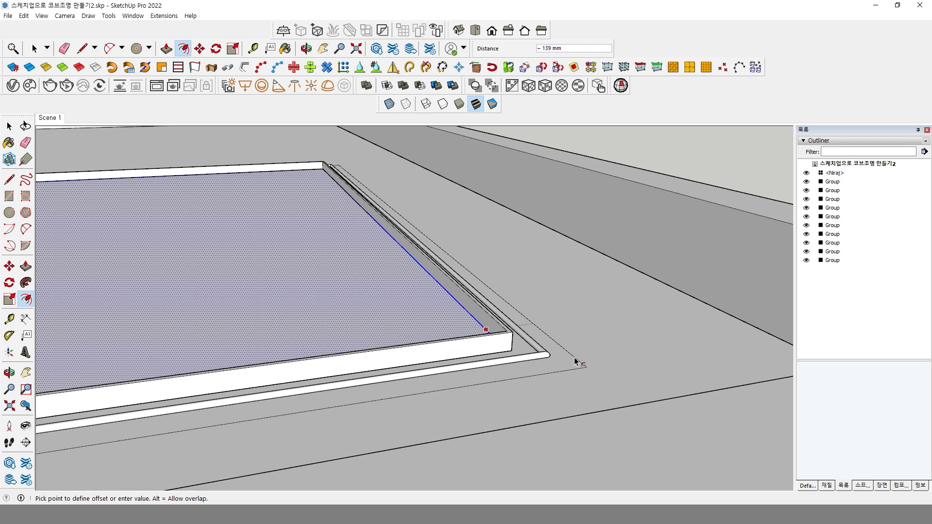
type("100")
key("Return")
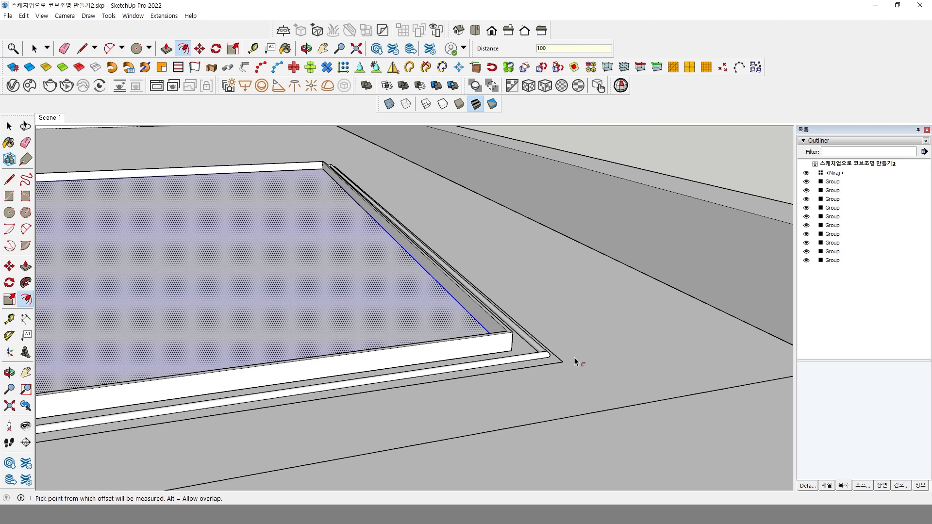
type("12")
key("Return")
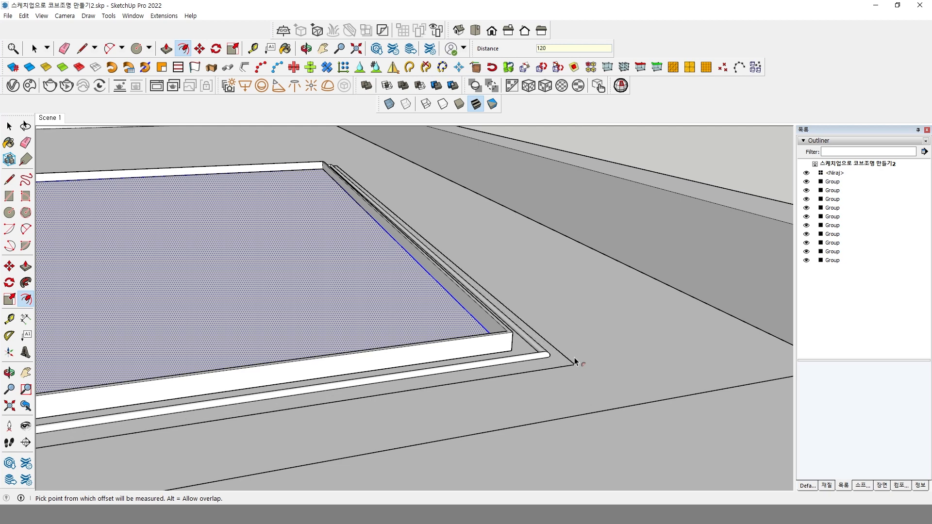
type("15")
key("Return")
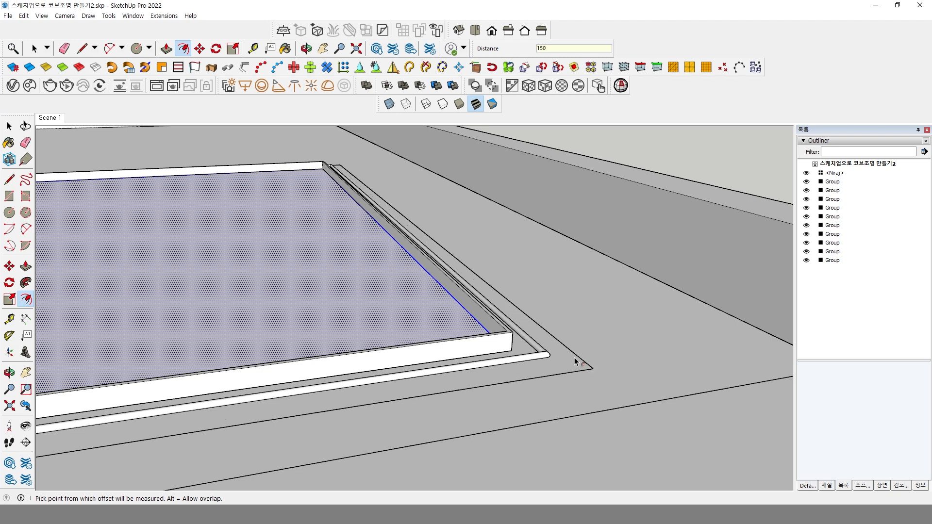
Step: Group the pasted face with its offset outline and open the new group for editing
key("space")
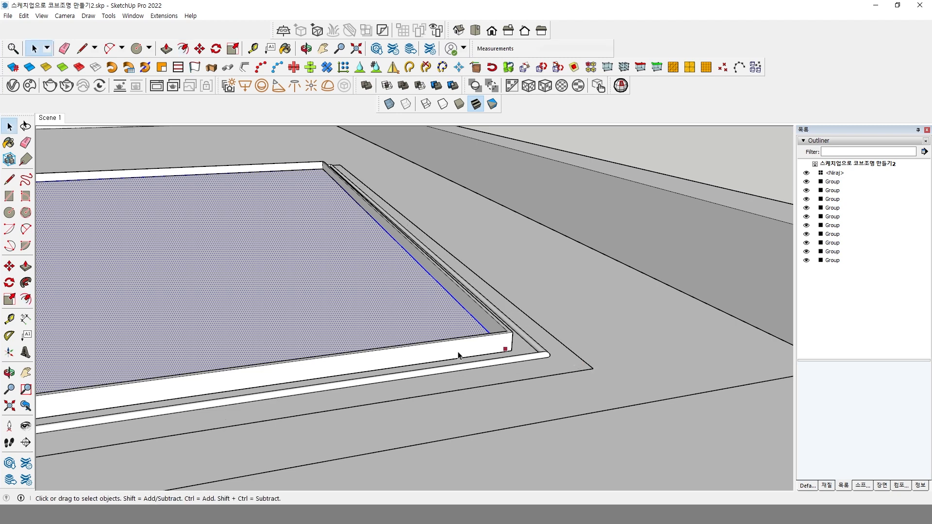
left_click(554, 354)
right_click(551, 355)
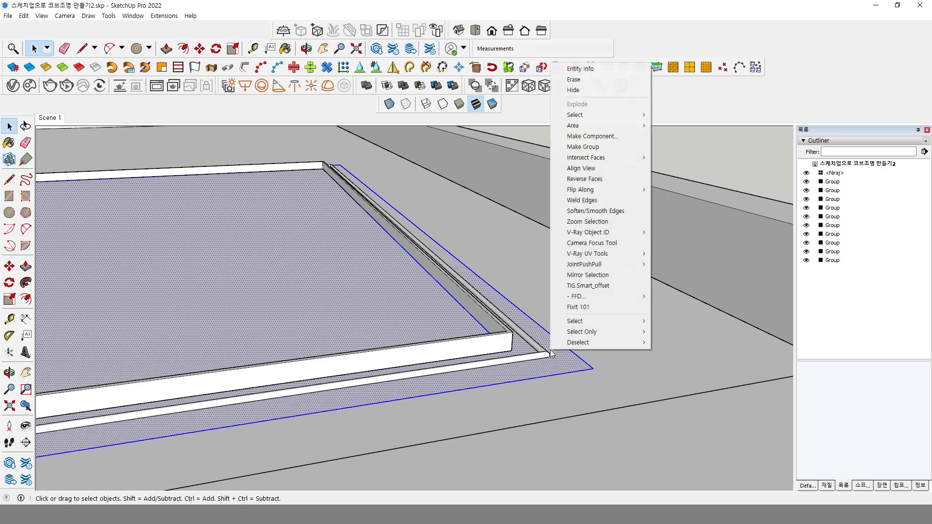
left_click(586, 147)
double_click(390, 320)
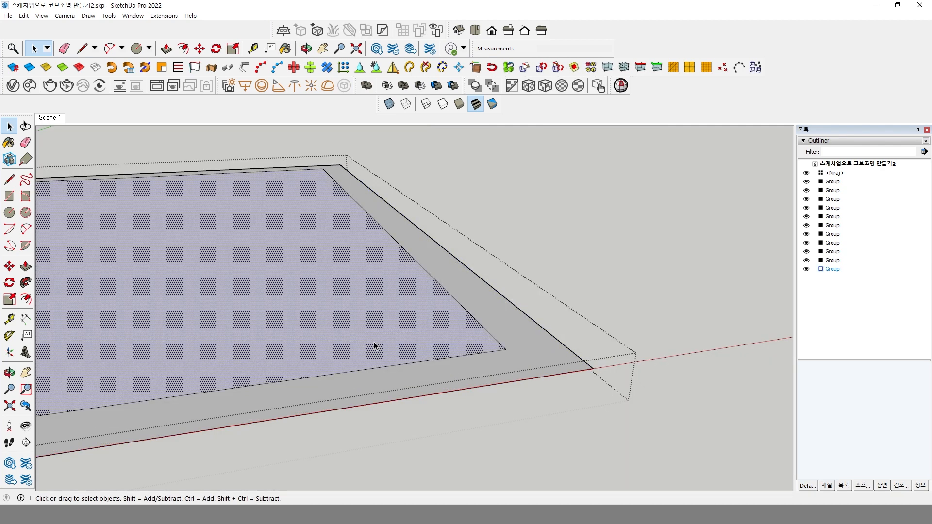
Step: Delete the inner face inside the group, keeping the surrounding ring
scroll(371, 319, "down", 3)
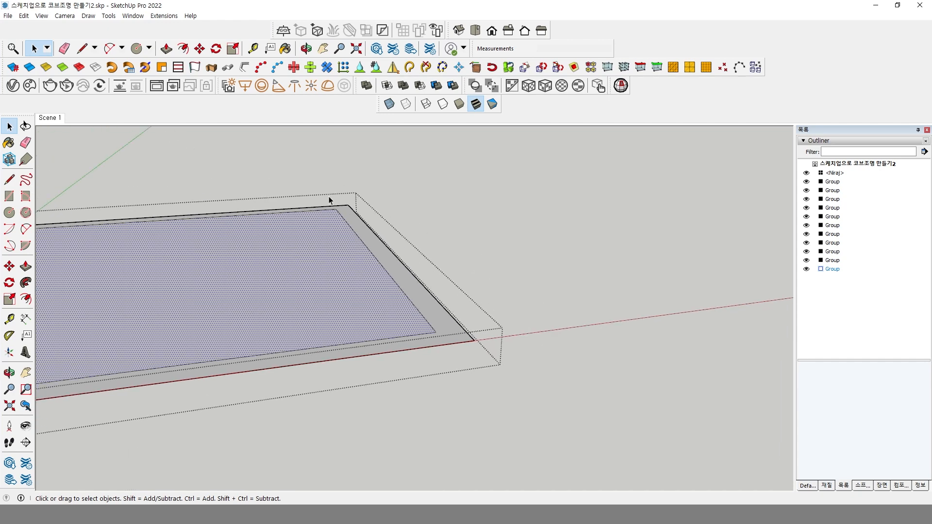
key("i")
key("i")
key("i")
key("i")
scroll(563, 400, "up", 5)
middle_click_drag(554, 397, 598, 394, "shift")
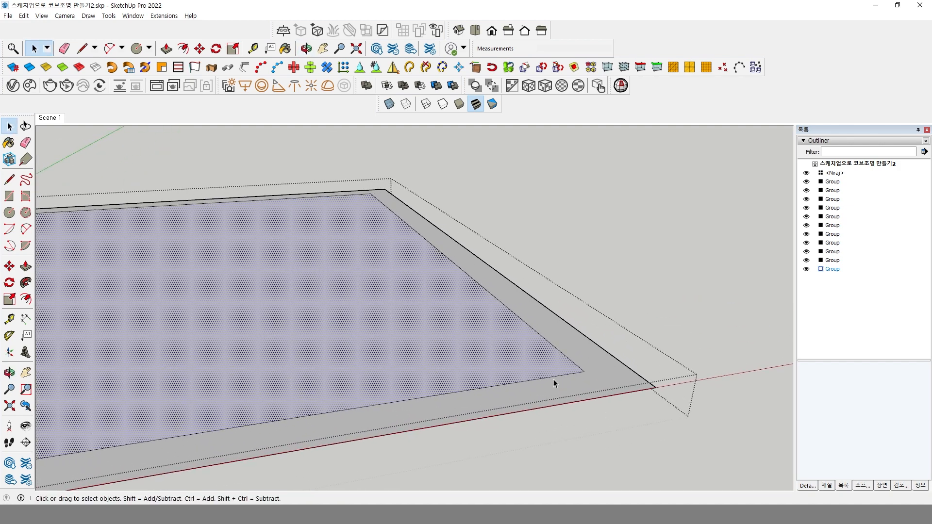
key("Delete")
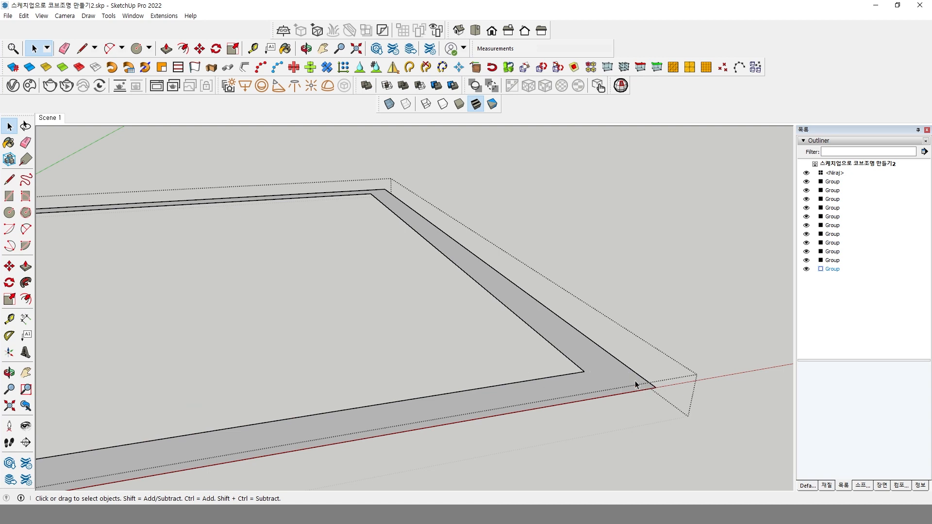
left_click(27, 300)
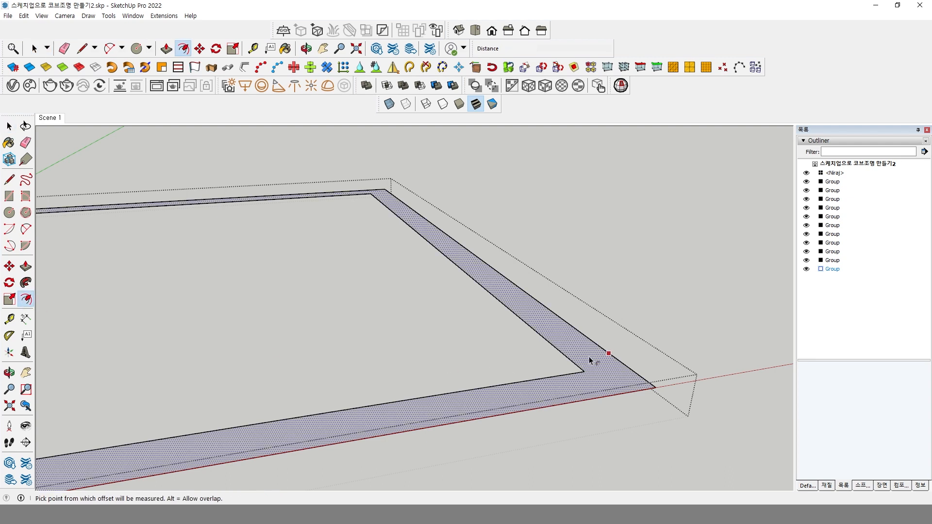
left_click(608, 354)
left_click(624, 358)
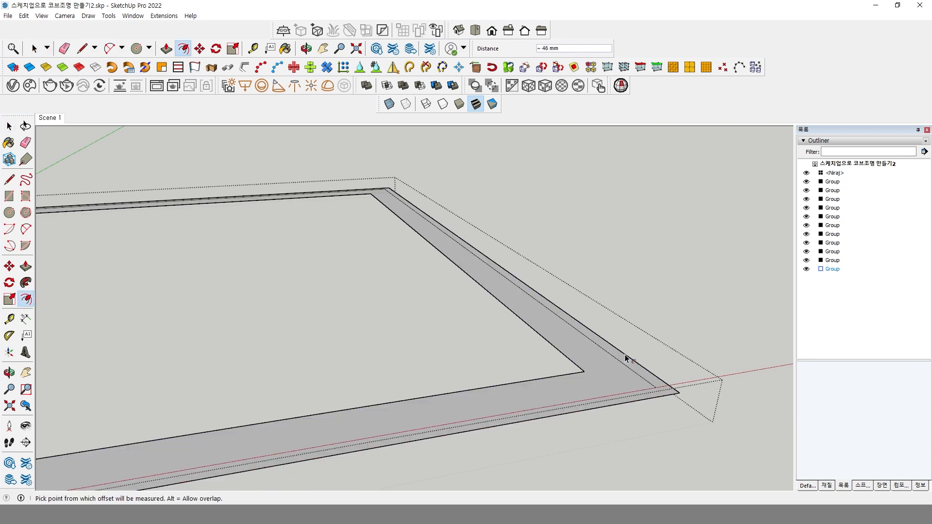
type("10")
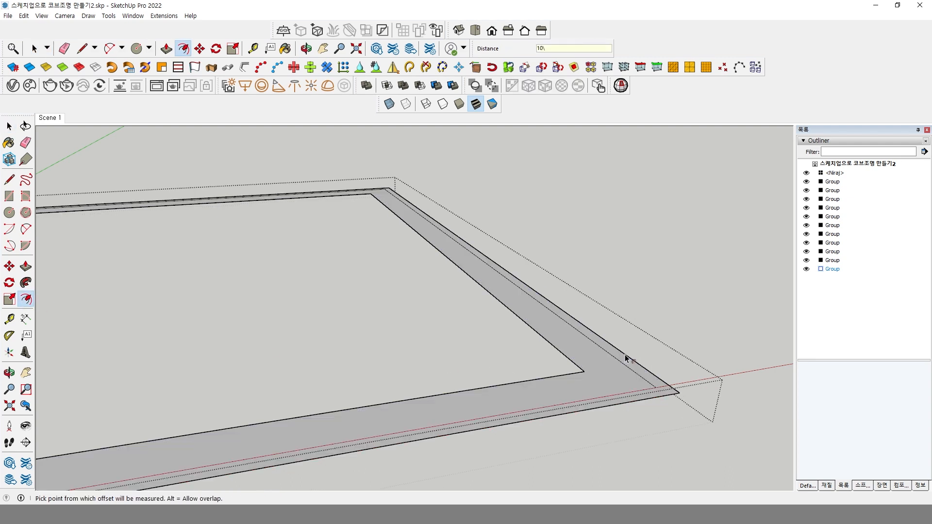
key("Return")
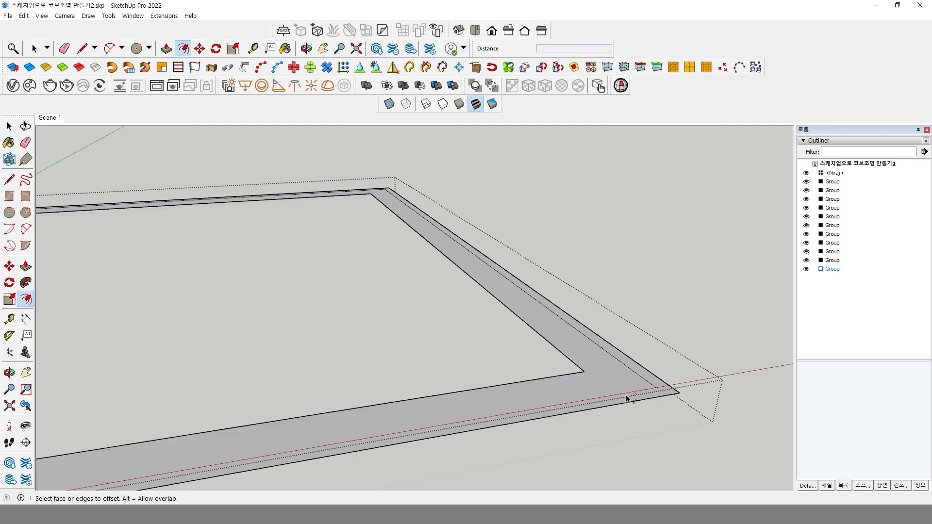
key("Escape")
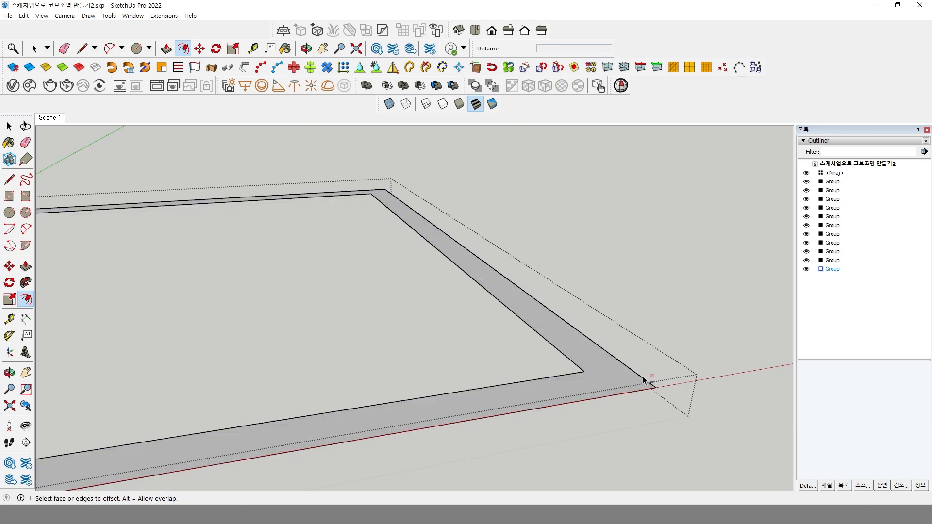
Step: Offset the ring's outer edge outward by 10 mm
left_click(643, 383)
left_click(637, 374)
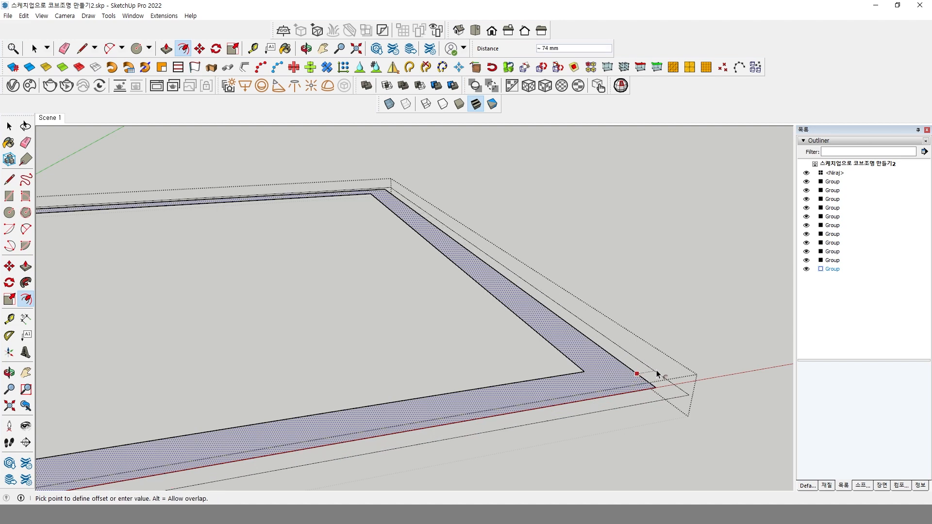
type("10")
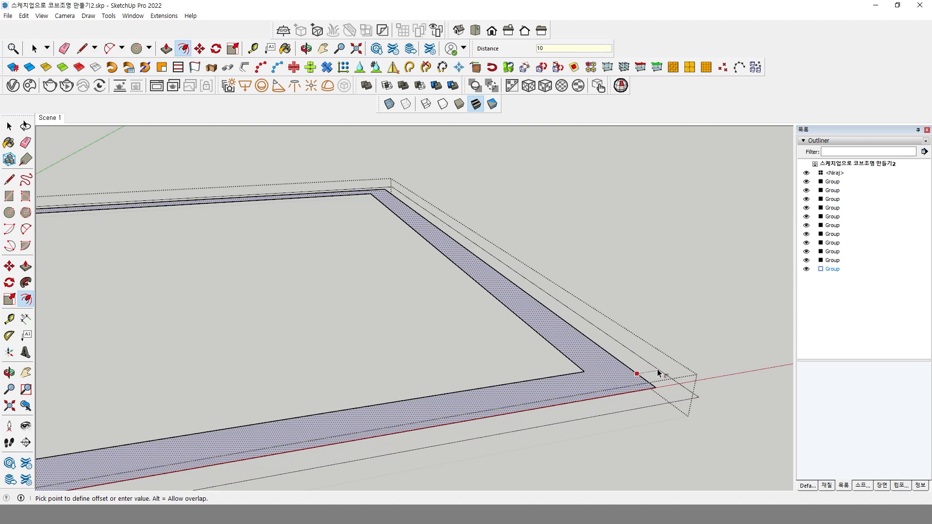
key("Return")
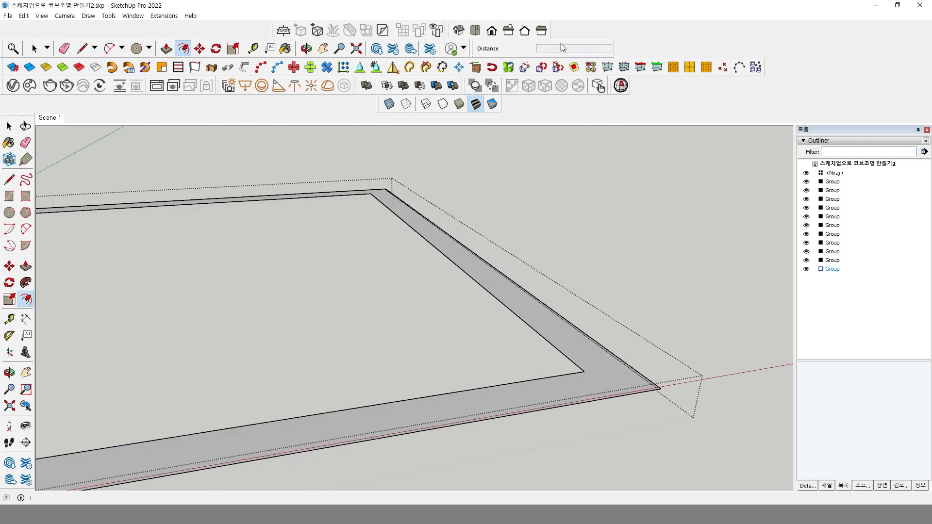
middle_click_drag(654, 418, 636, 397)
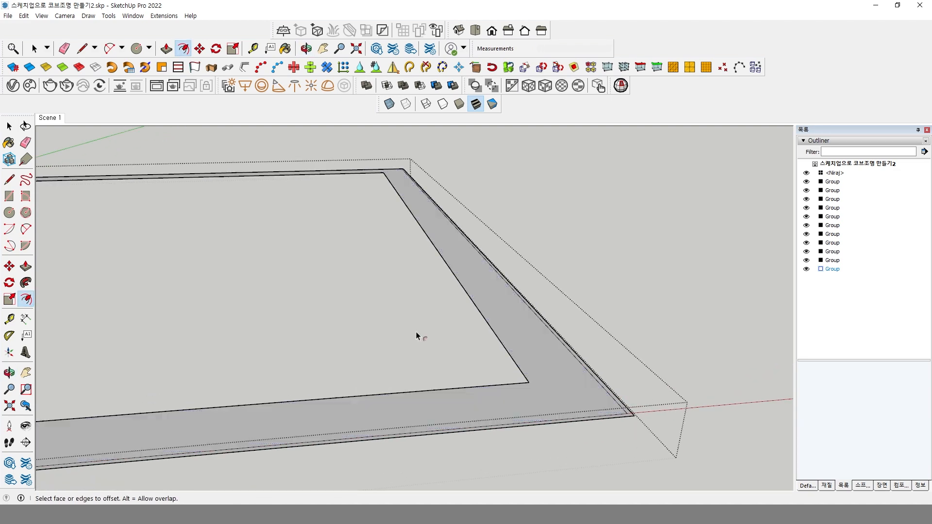
left_click(25, 142)
left_click(467, 386)
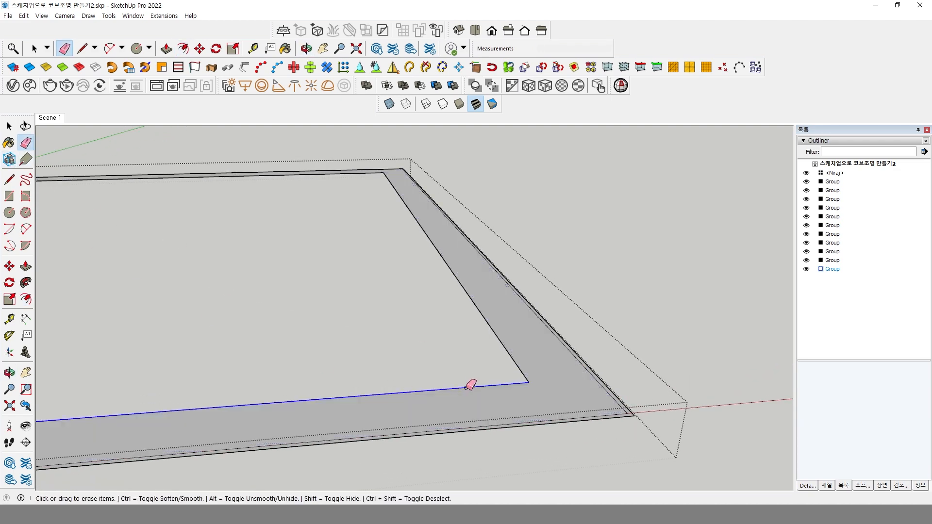
left_click(519, 370)
key("ctrl+z")
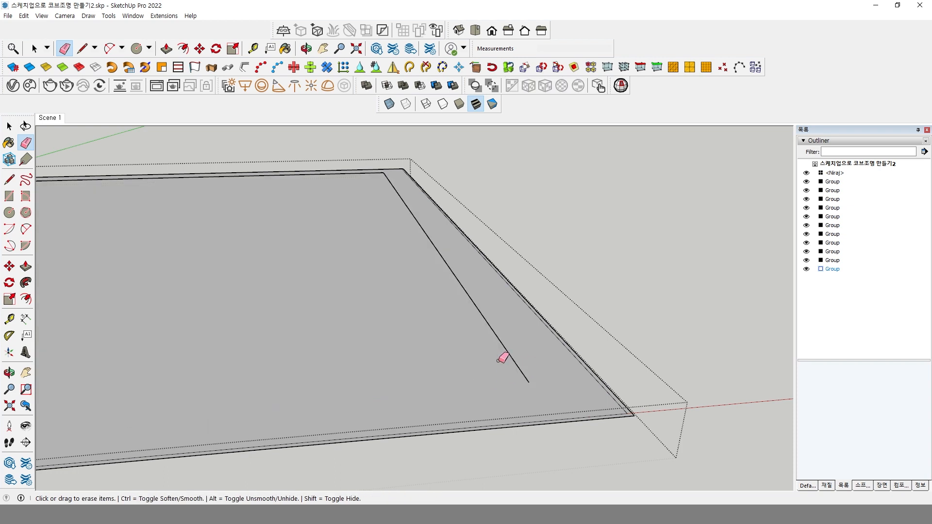
key("ctrl+z")
Step: Delete the wide ring face and the inner rectangular outline, keeping only the thin outer frame
key("space")
left_click(550, 374)
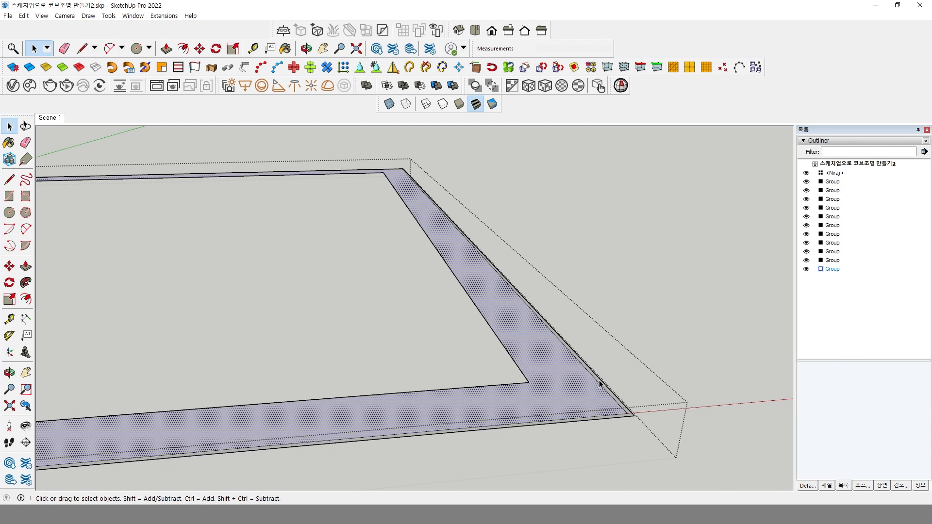
key("Delete")
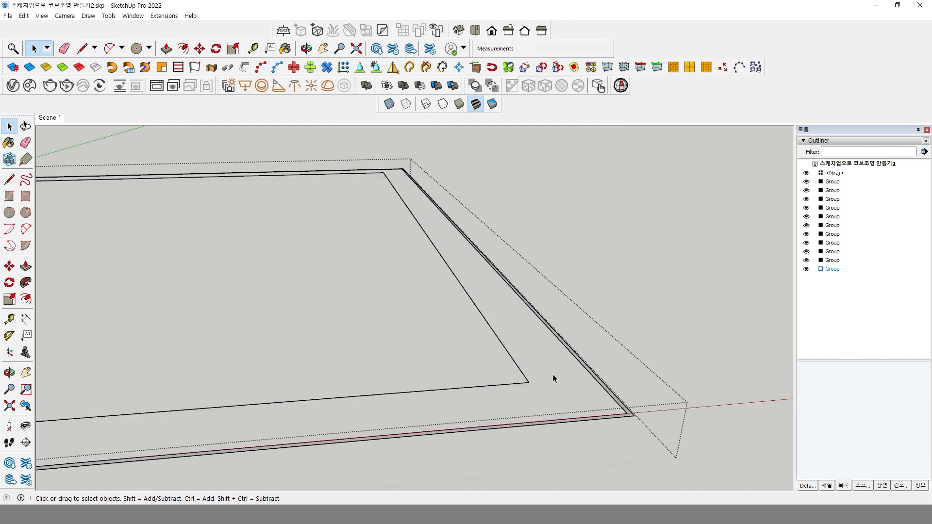
left_click(523, 377)
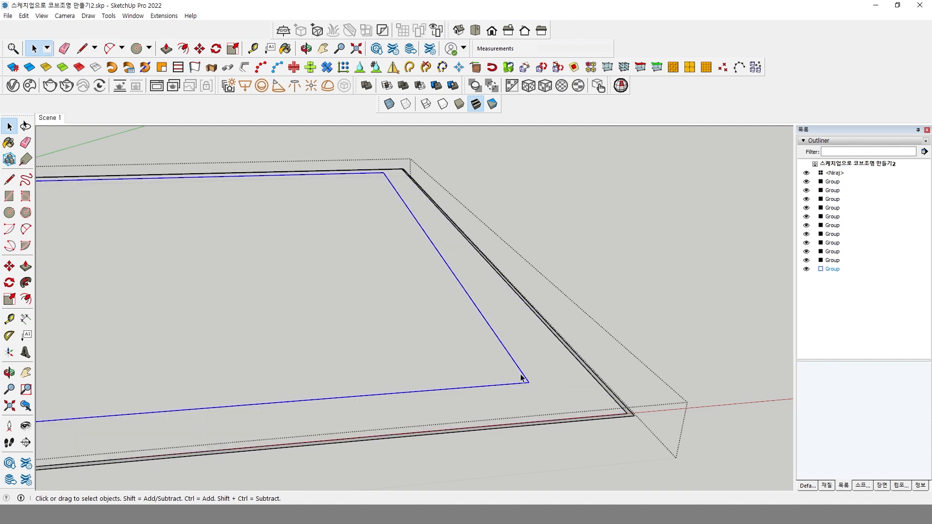
key("Delete")
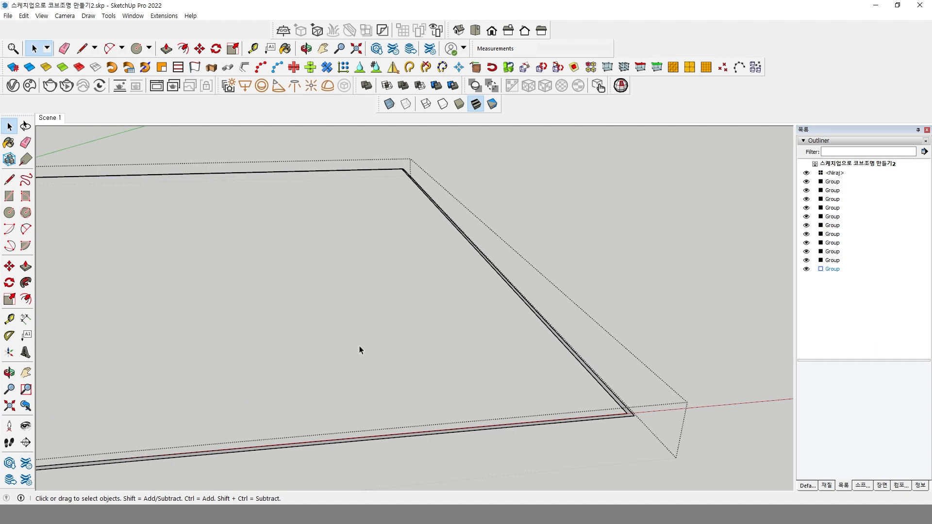
left_click(25, 266)
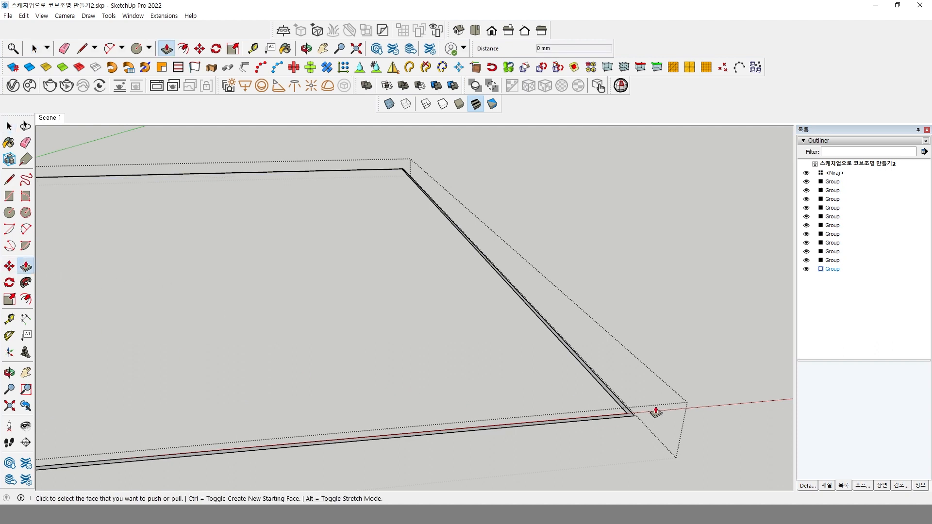
left_click(632, 416)
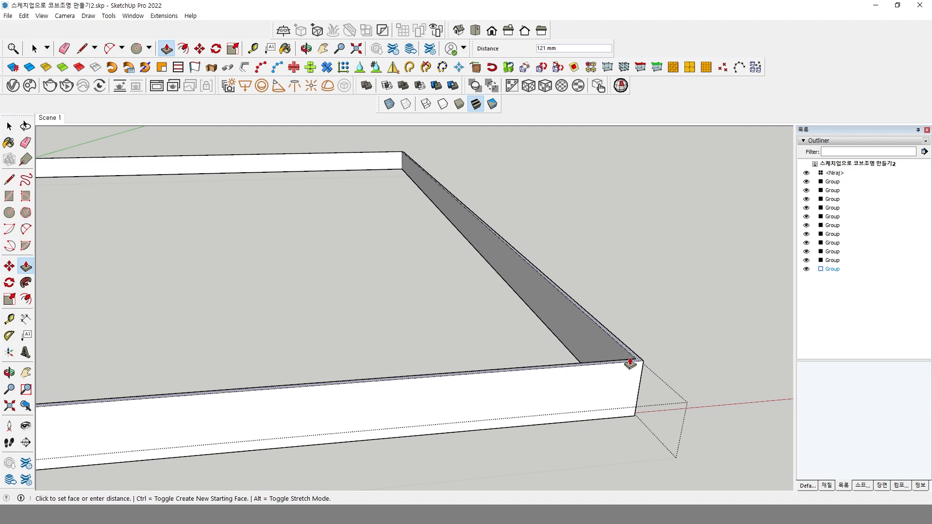
key("Escape")
key("space")
left_click(683, 343)
Step: Open the thin frame's group, Push/Pull its face up about 79 mm, and leave the group
middle_click_drag(602, 410, 588, 376)
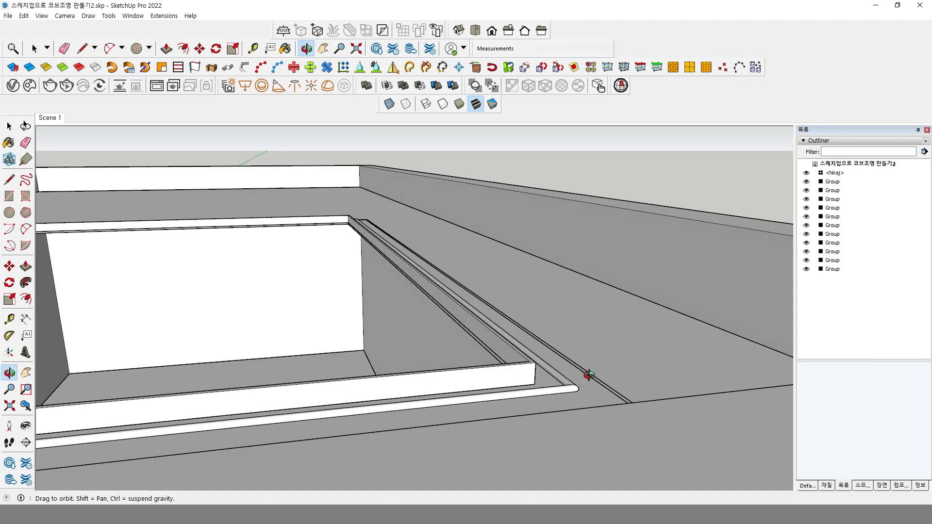
scroll(574, 364, "down", 1)
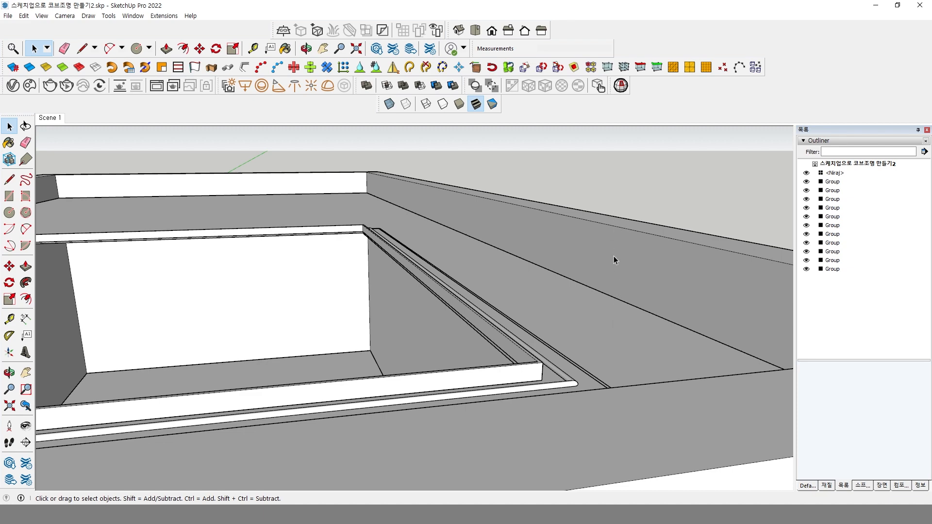
scroll(593, 375, "up", 3)
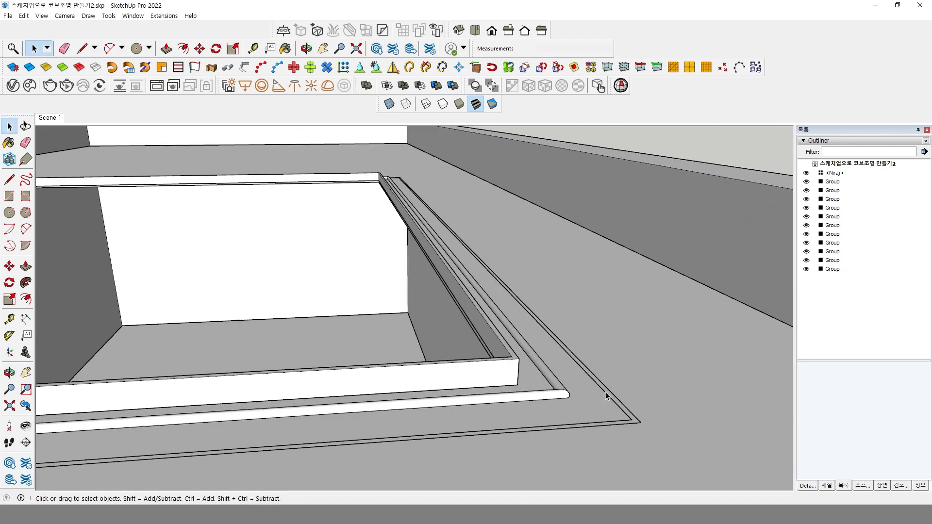
double_click(607, 392)
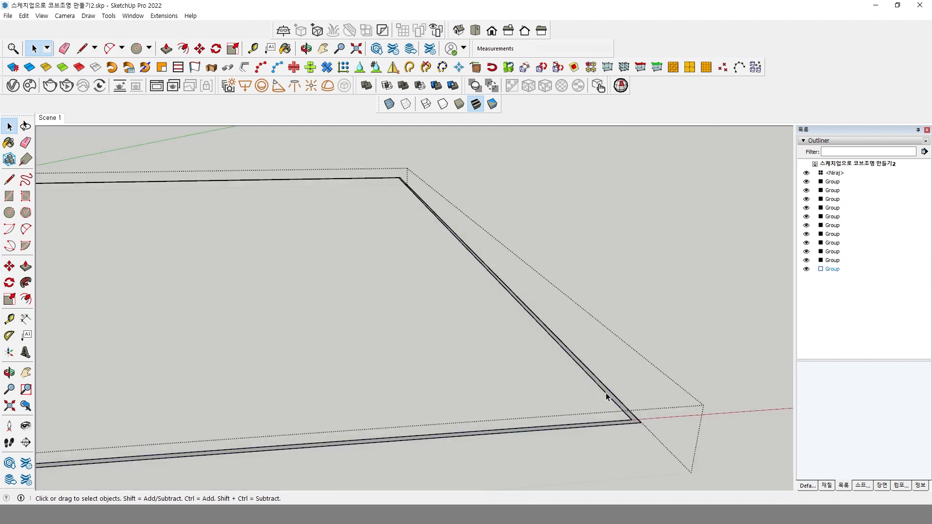
left_click(26, 266)
left_click(633, 425)
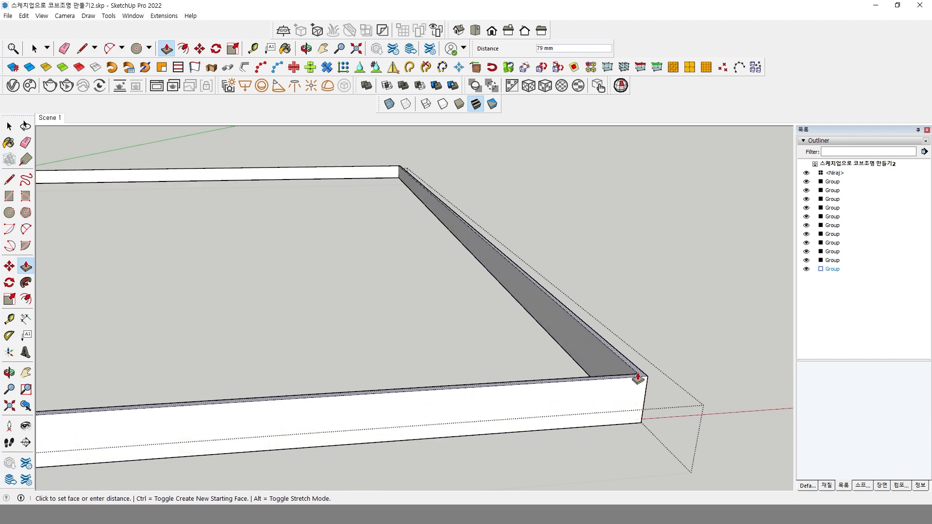
left_click(637, 375)
key("space")
key("Escape")
scroll(619, 327, "down", 2)
left_click(638, 333)
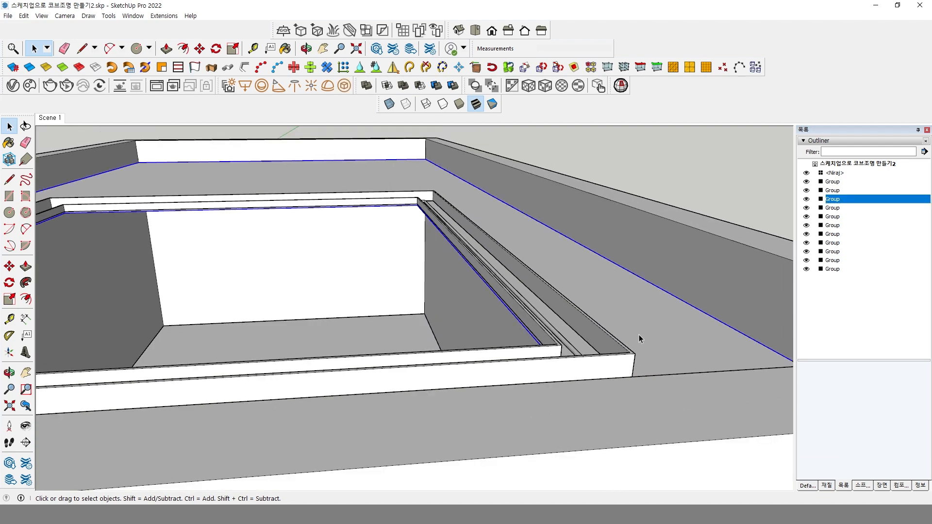
Step: Copy the lower ceiling panel group straight up from its outer corner to the top inner corner of the walls
scroll(622, 346, "up", 3)
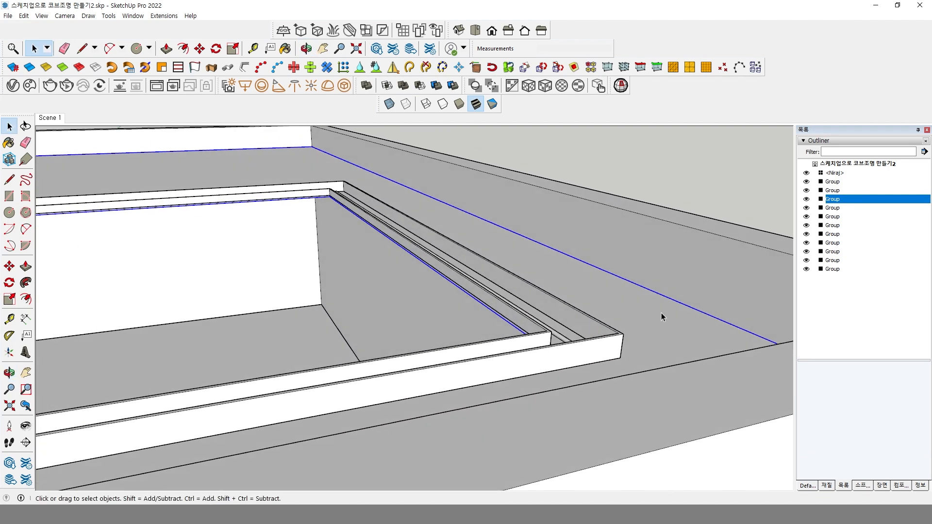
left_click(9, 266)
scroll(645, 332, "up", 2)
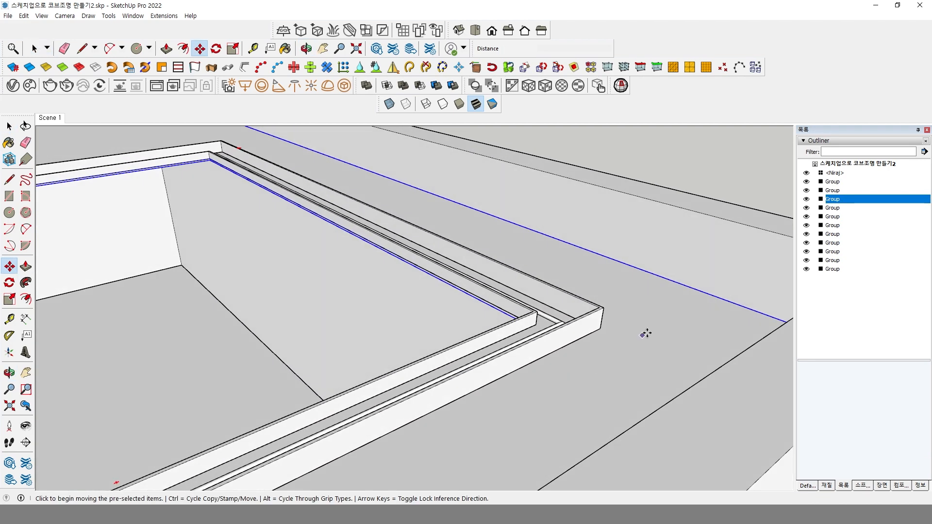
scroll(304, 304, "up", 2)
middle_click_drag(107, 168, 304, 333, "shift")
scroll(353, 285, "up", 2)
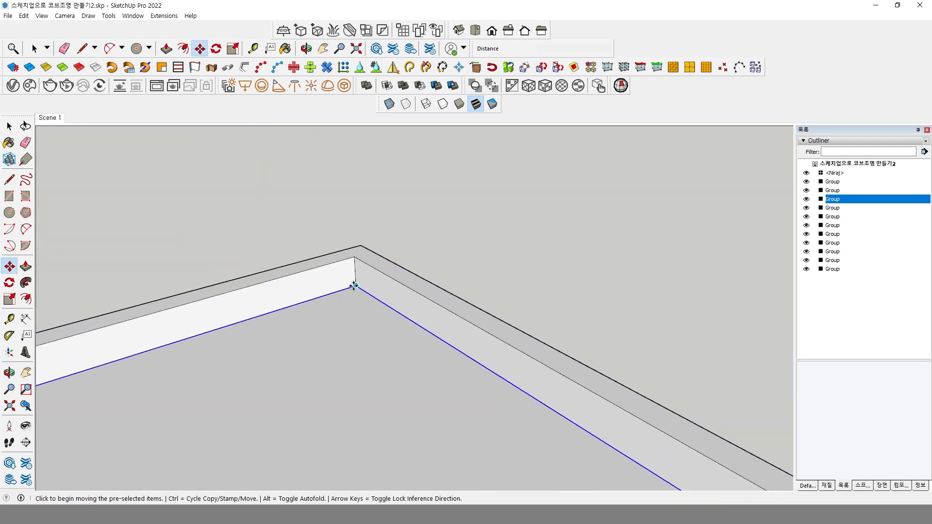
scroll(349, 395, "down", 4)
middle_click_drag(371, 424, 374, 322, "shift")
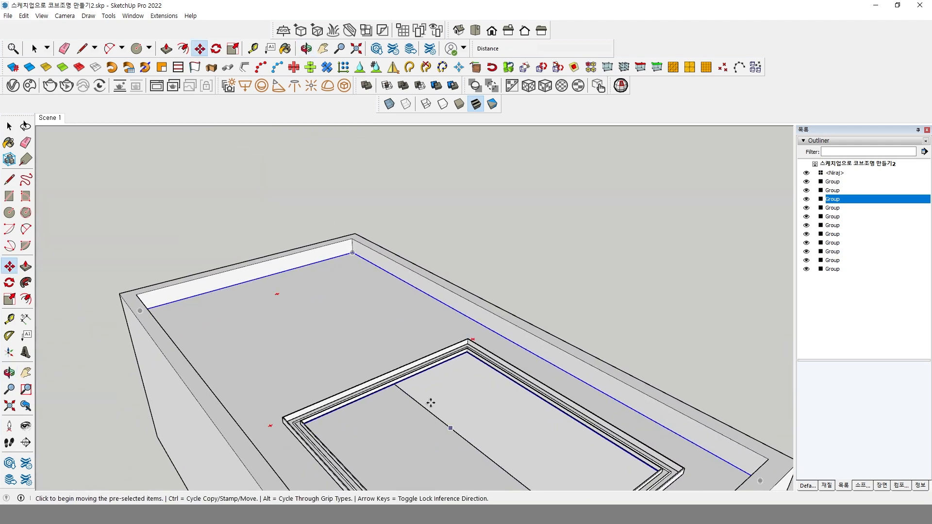
middle_click_drag(358, 257, 375, 320, "shift")
scroll(375, 320, "up", 2)
left_click(369, 310)
key("ctrl")
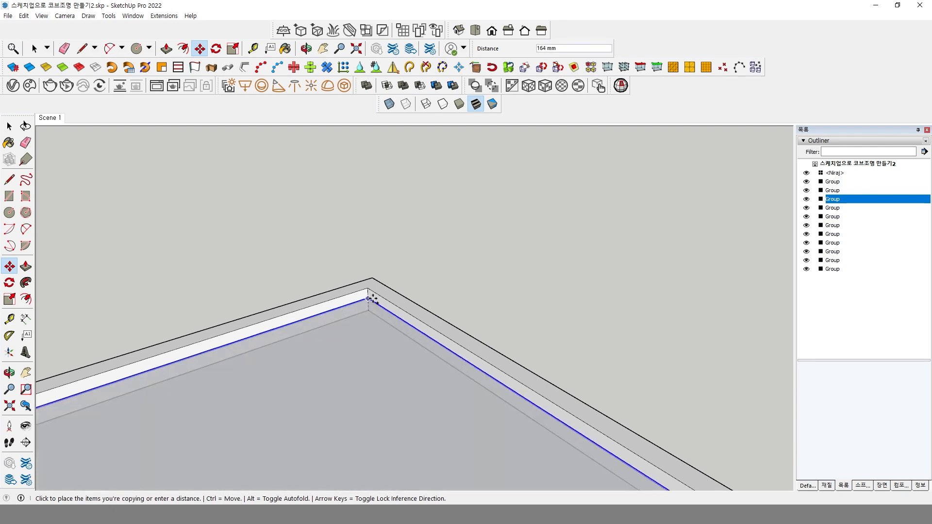
left_click(369, 290)
Step: Open the copied panel's group and Push/Pull its underside down 40 mm
scroll(412, 403, "down", 3)
middle_click_drag(438, 426, 445, 328)
scroll(439, 328, "up", 4)
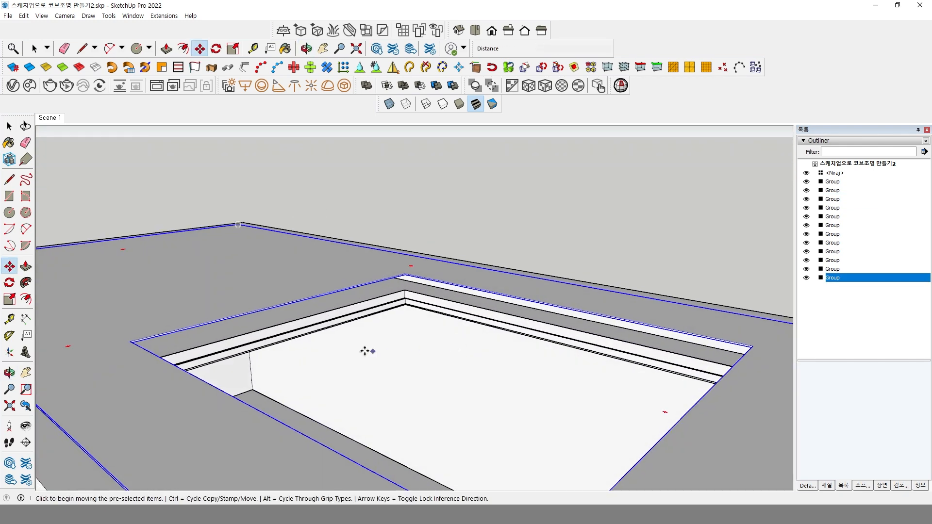
key("space")
scroll(275, 287, "up", 4)
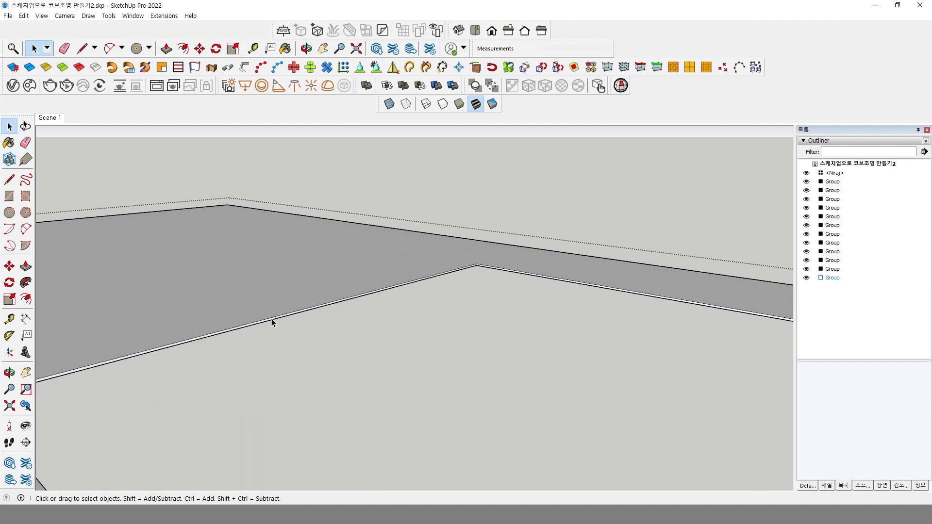
middle_click_drag(272, 318, 365, 427)
scroll(366, 351, "down", 5)
scroll(373, 347, "down", 5)
left_click(26, 266)
left_click(326, 316)
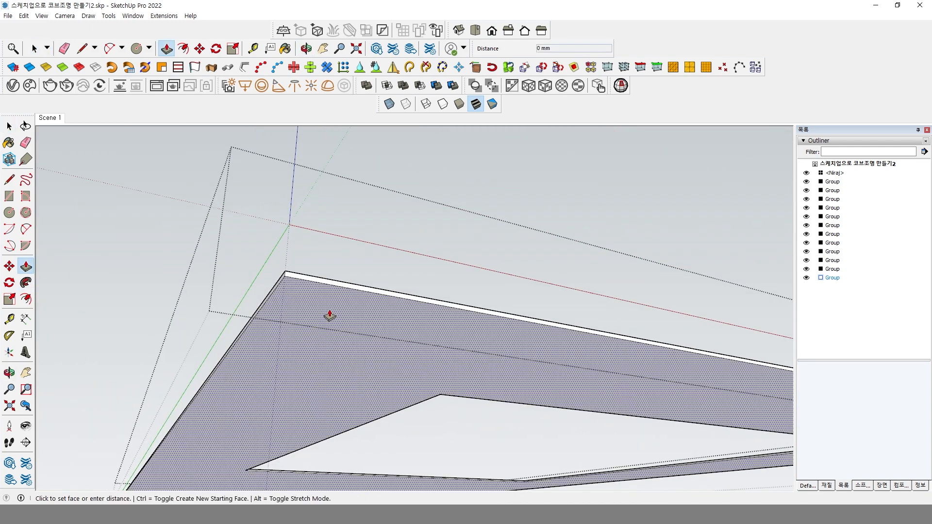
left_click(327, 333)
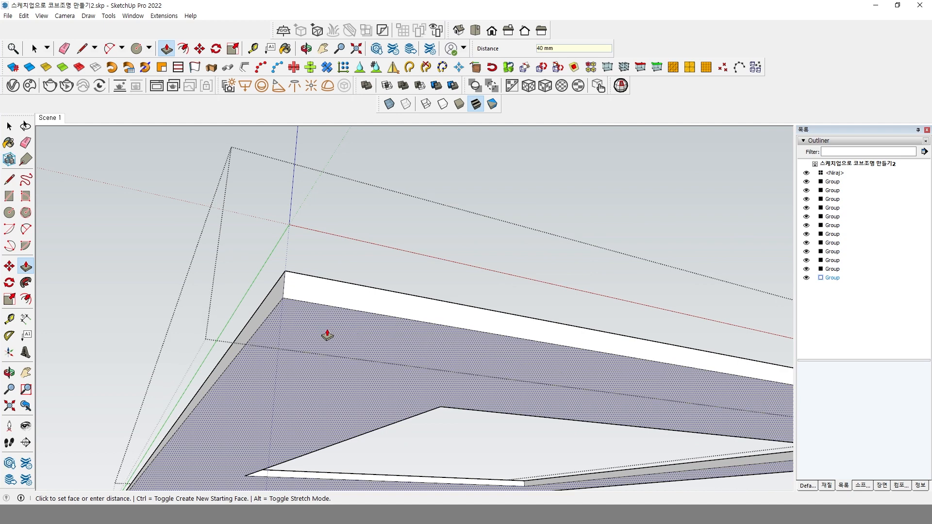
key("space")
Step: Move the thickened upper panel down from its corner so its top is flush with the top of the walls
middle_click_drag(444, 184, 432, 381)
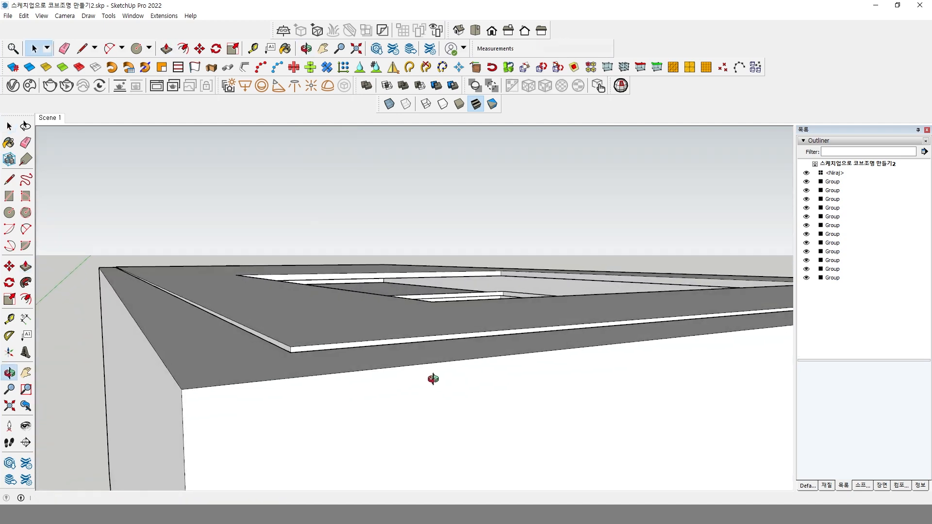
middle_click_drag(334, 350, 314, 358)
key("space")
left_click(315, 358)
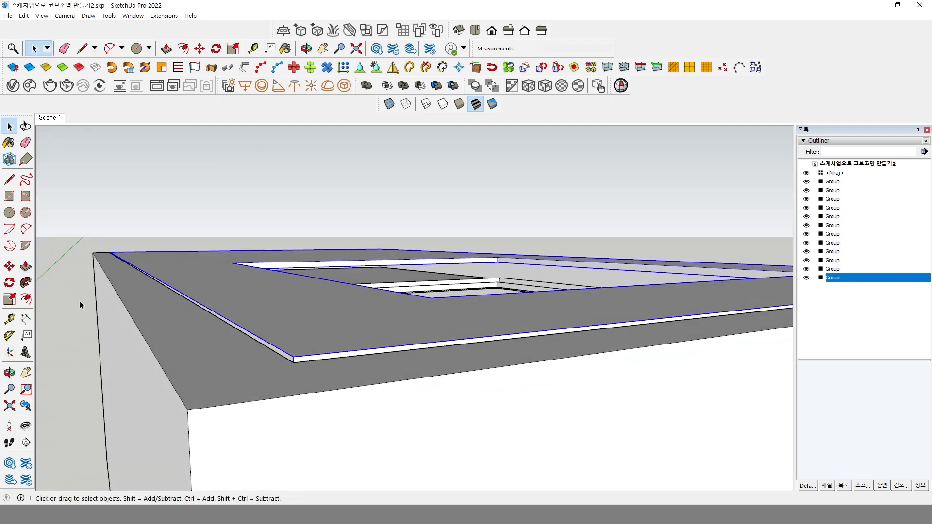
left_click(10, 268)
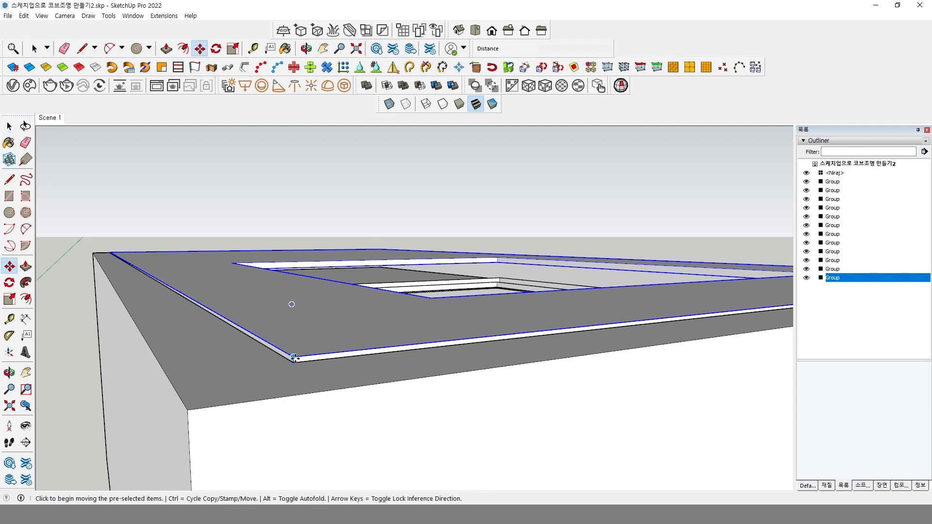
left_click(293, 360)
key("Escape")
Step: Turn on X-ray display and check the upper panel's thickness at its corner with the Dimension tool
middle_click_drag(291, 312, 366, 204)
left_click(389, 103)
middle_click_drag(260, 310, 243, 326)
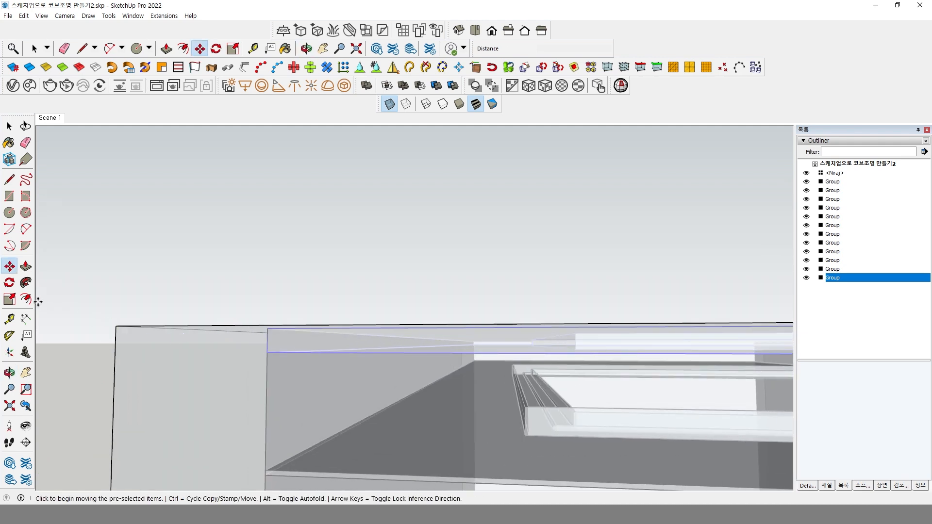
left_click(25, 319)
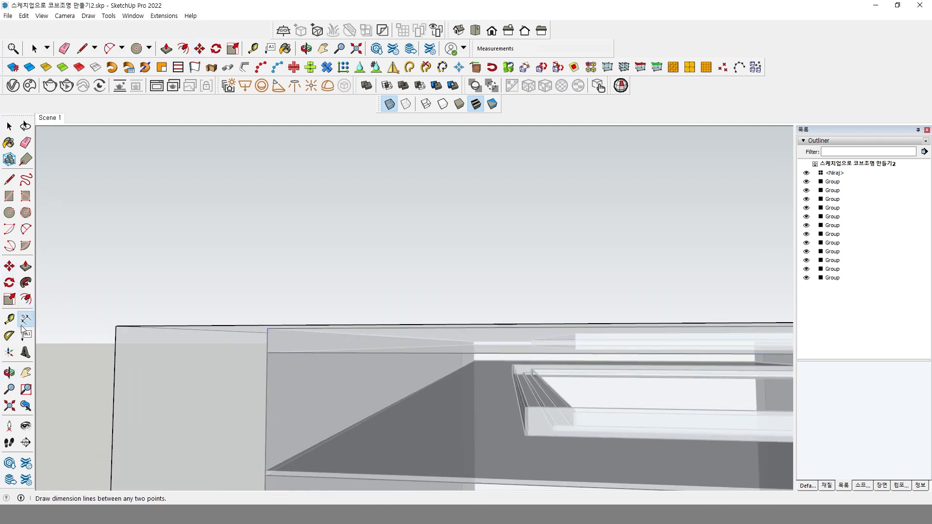
left_click(267, 328)
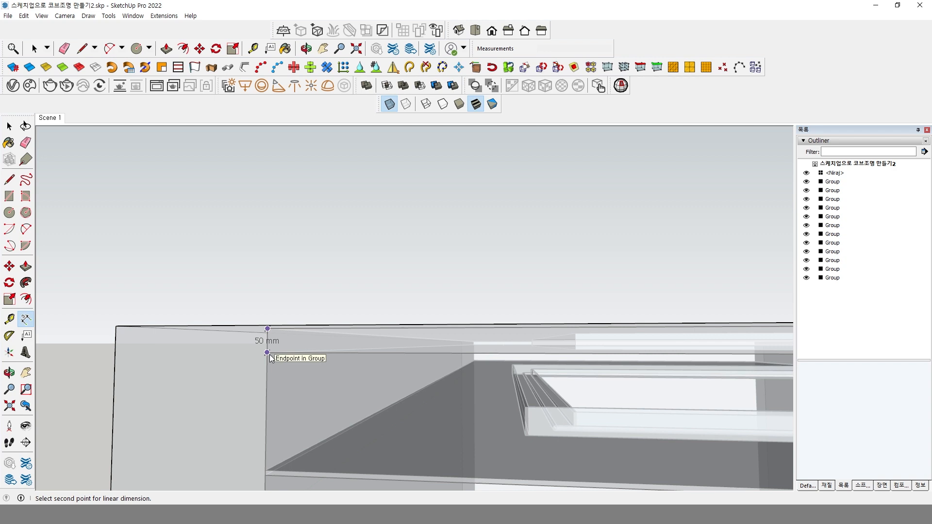
key("Escape")
key("space")
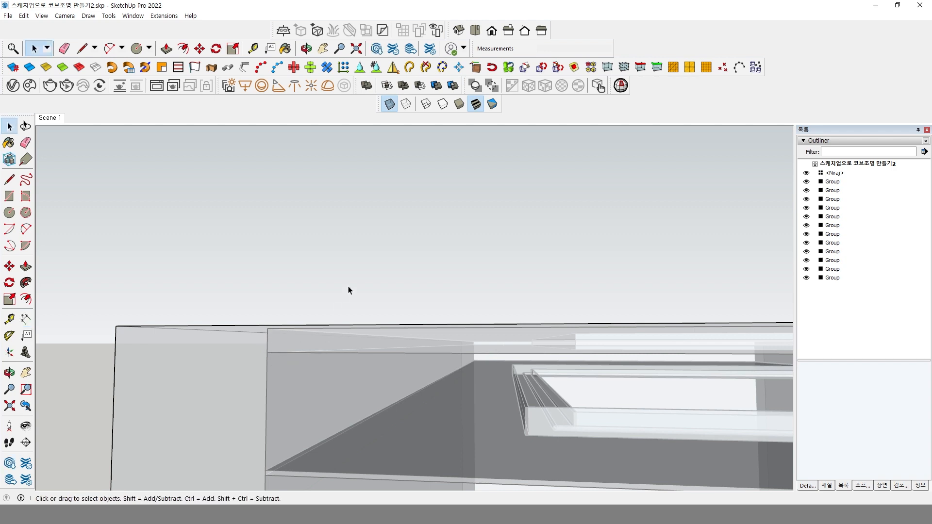
Step: Check the vertical distance from the upper panel's top corner to the lower ceiling in X-ray display, and restore the opaque display
left_click(389, 104)
middle_click_drag(372, 293, 514, 383)
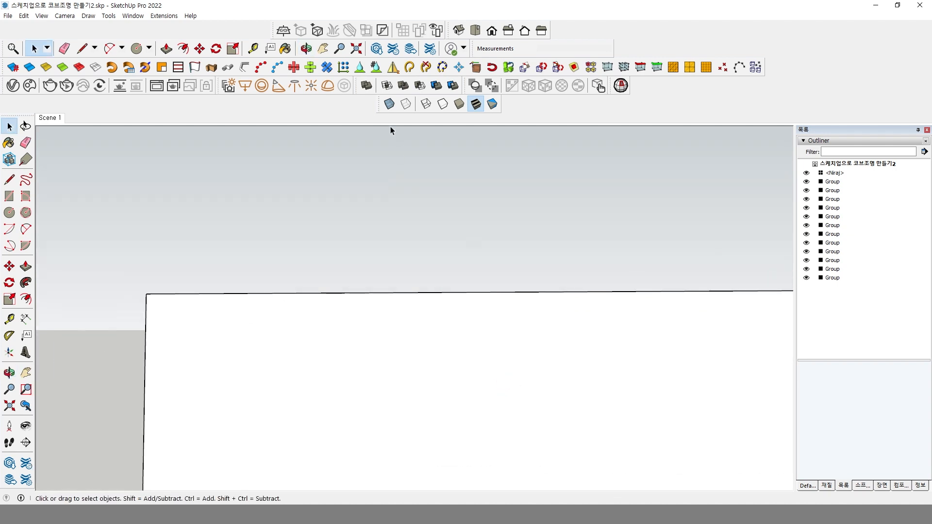
left_click(389, 104)
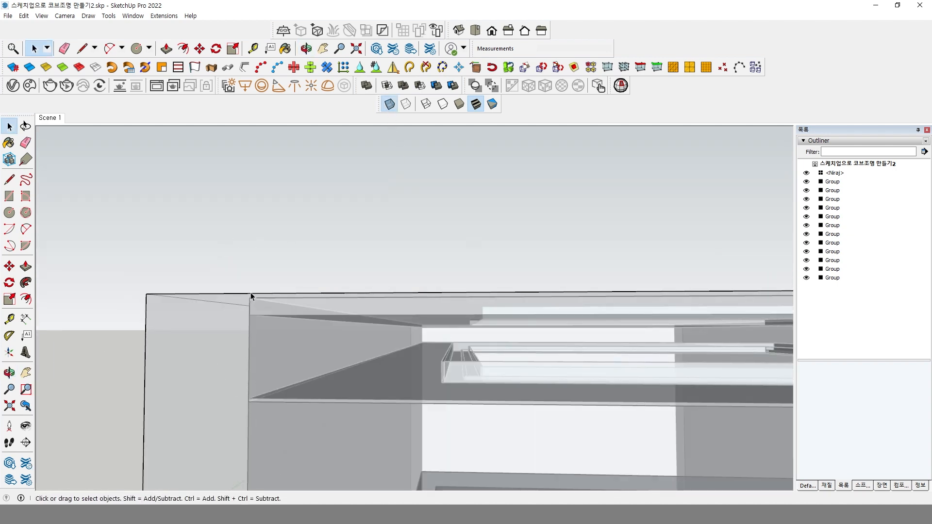
left_click(26, 319)
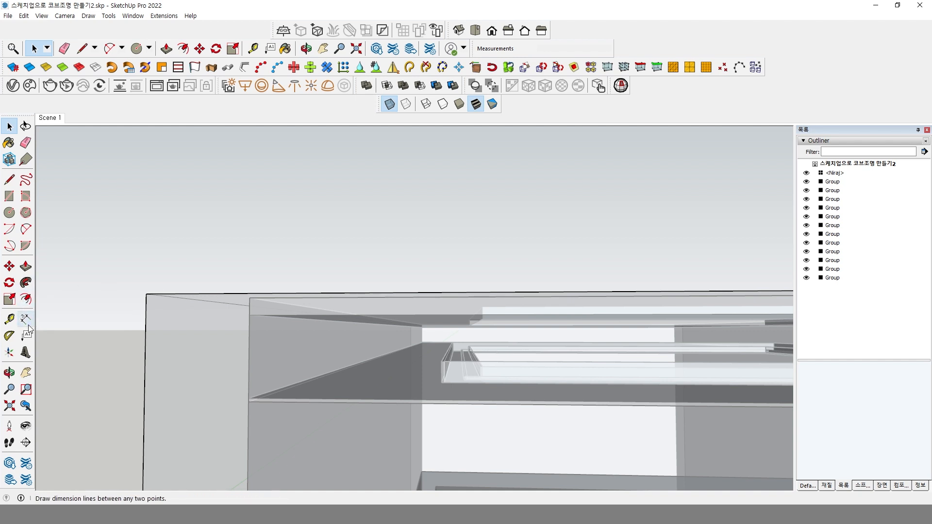
left_click(250, 298)
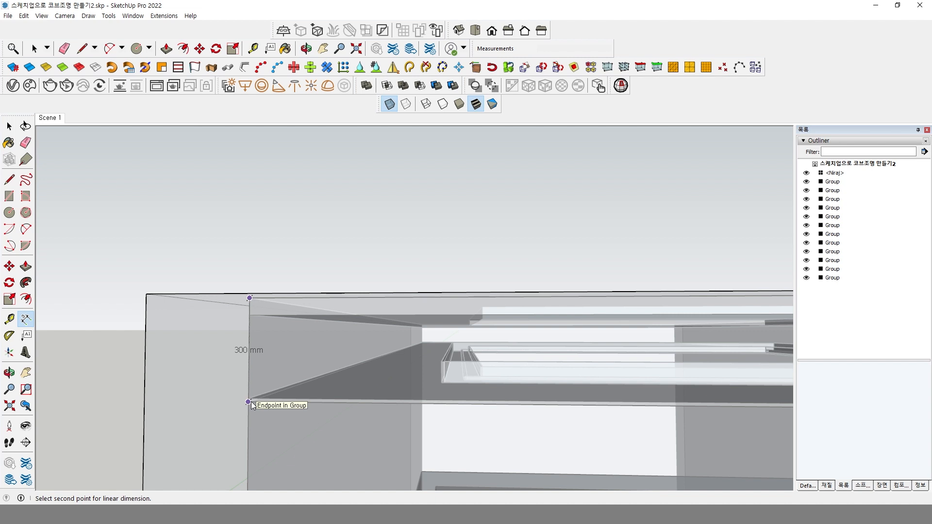
key("Escape")
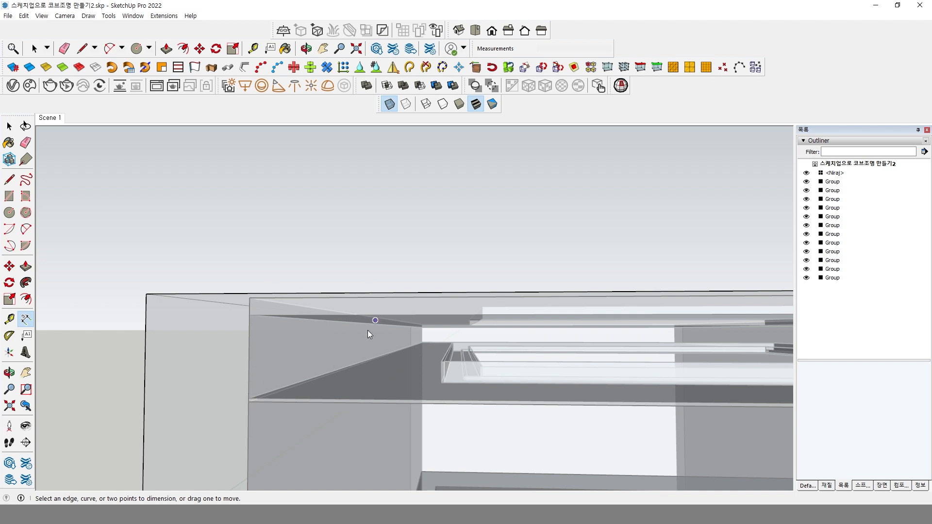
middle_click_drag(368, 329, 381, 119)
left_click(389, 104)
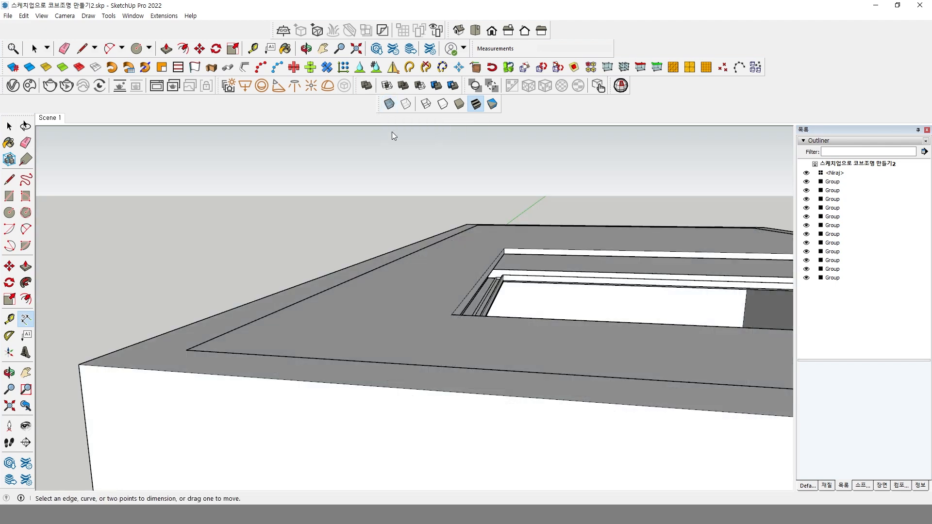
Step: Open the thin outer frame's group, show the rest of the model, and Push/Pull the frame's top up 161 mm to the upper panel's underside
scroll(520, 285, "up", 6)
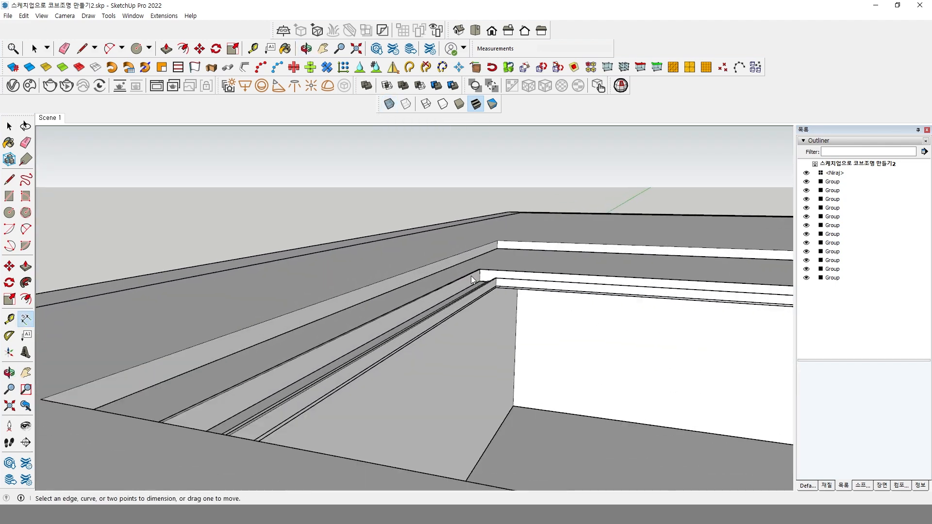
key("space")
left_click(464, 280)
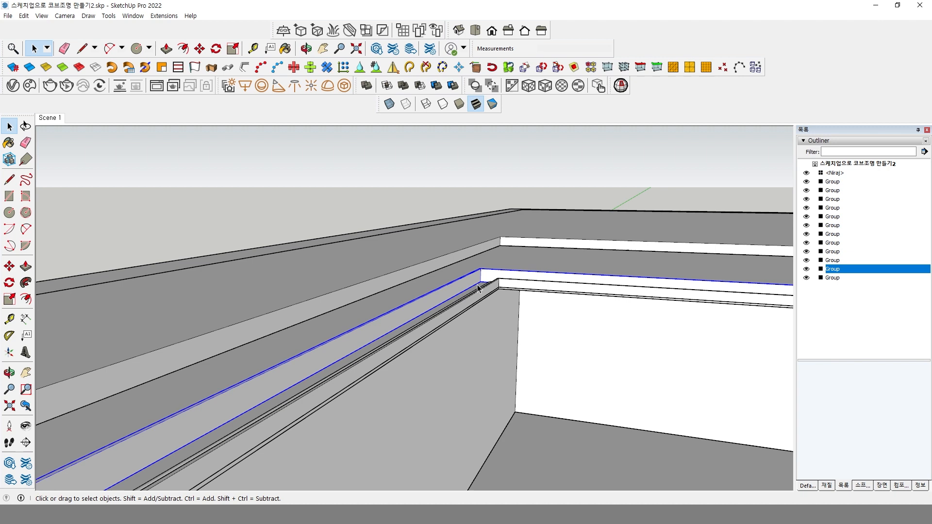
double_click(453, 293)
middle_click_drag(451, 293, 466, 299)
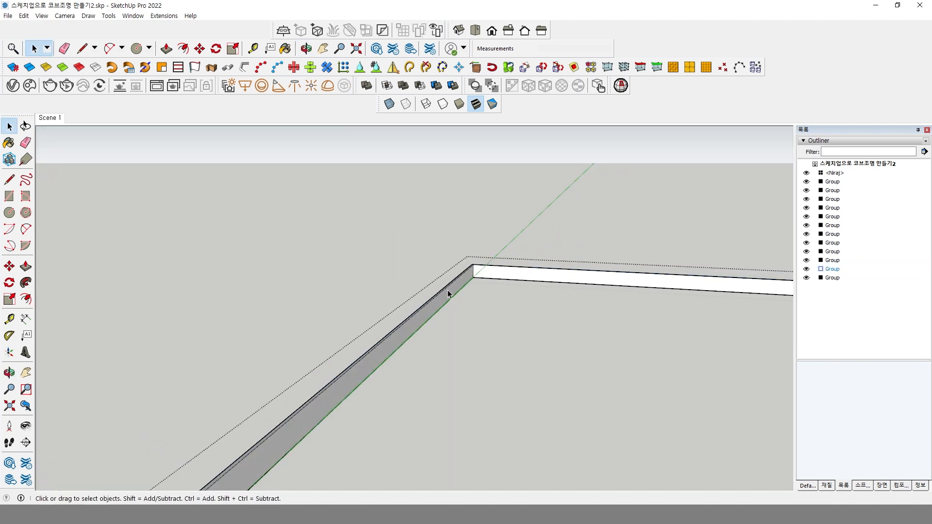
key("i")
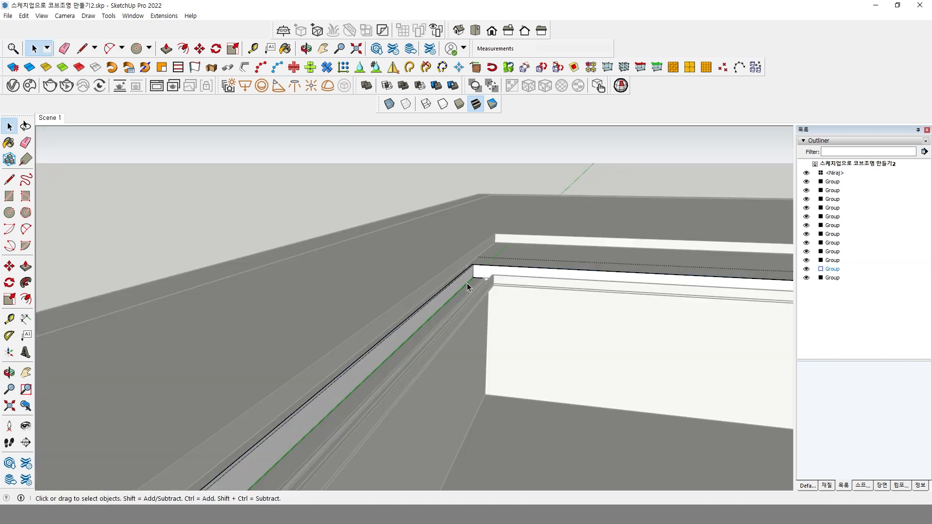
left_click(25, 266)
scroll(454, 282, "up", 2)
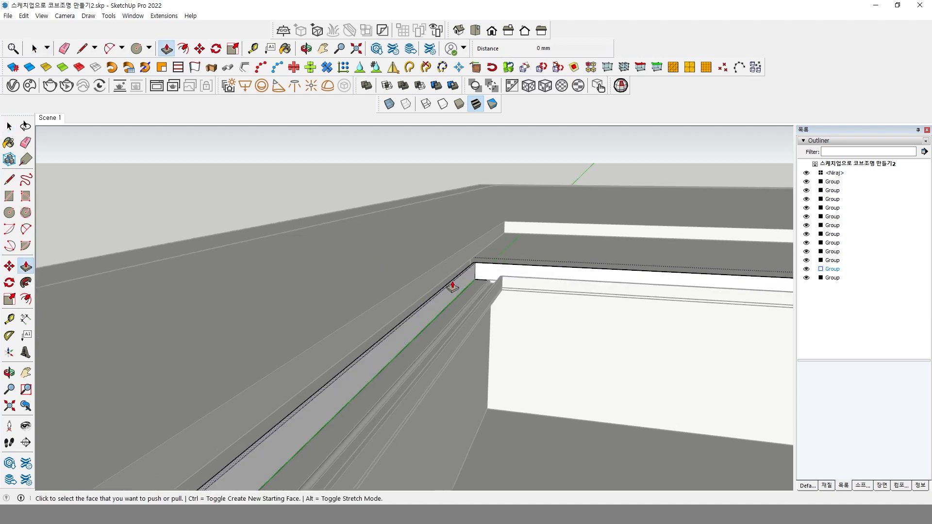
left_click(449, 287)
left_click(504, 260)
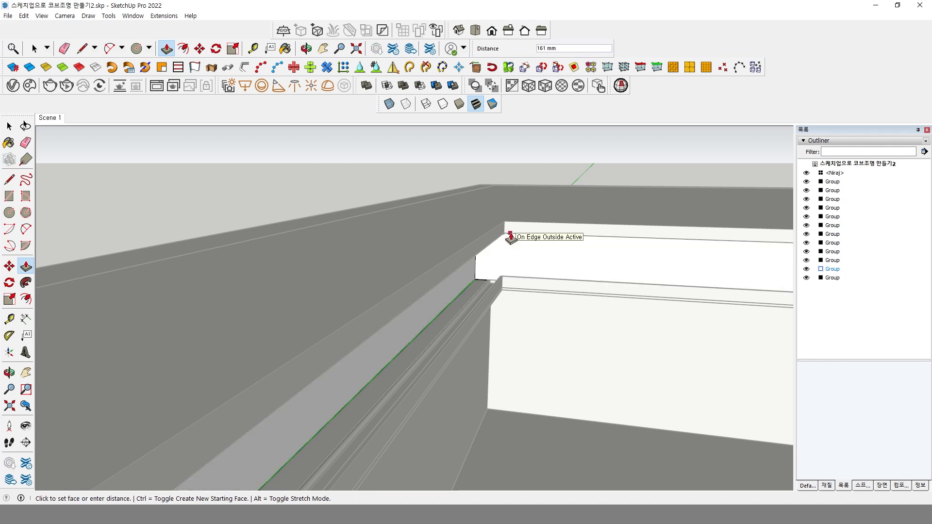
middle_click_drag(506, 244, 507, 252)
key("space")
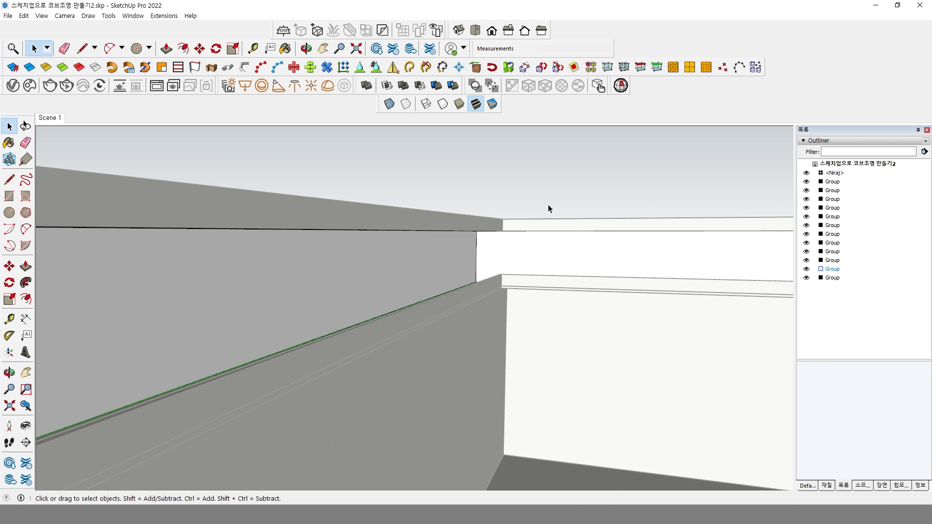
Step: Leave the thin outer frame's group
scroll(547, 204, "down", 5)
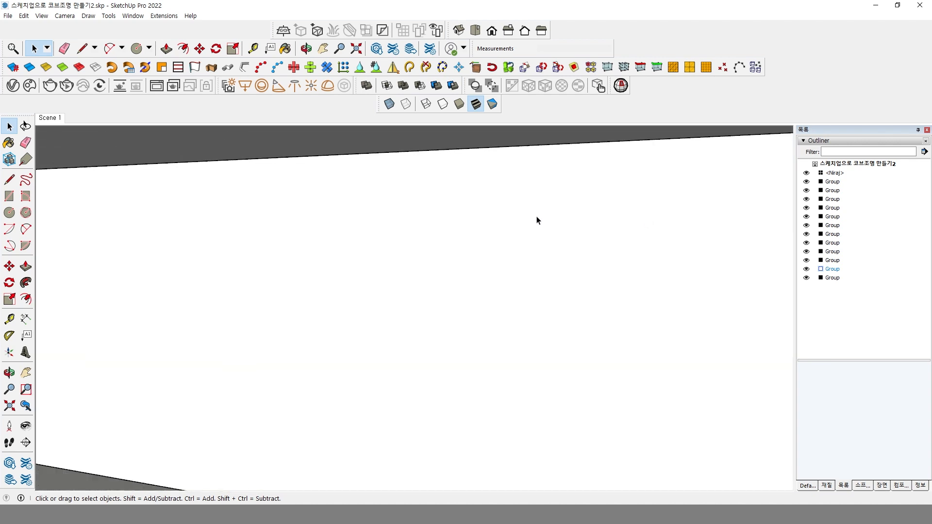
scroll(500, 262, "down", 2)
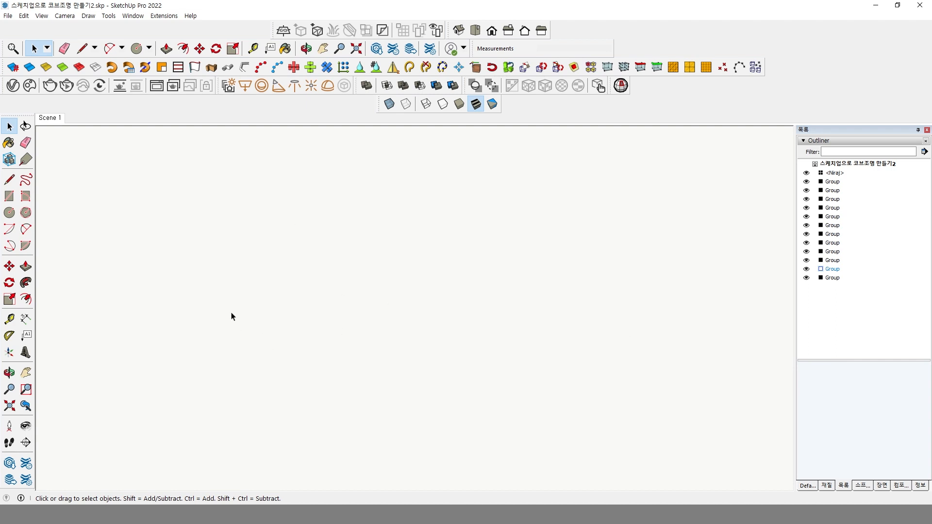
left_click(9, 406)
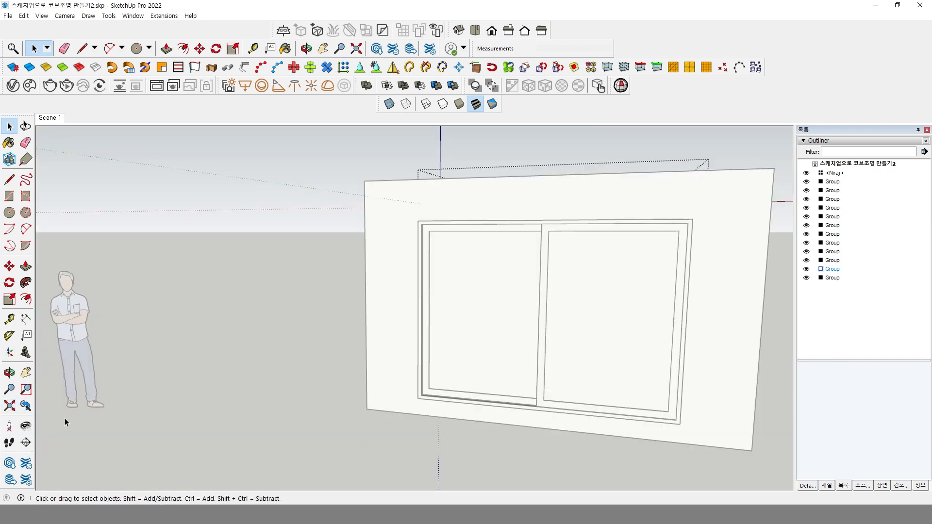
middle_click_drag(65, 416, 382, 399)
scroll(461, 325, "down", 5)
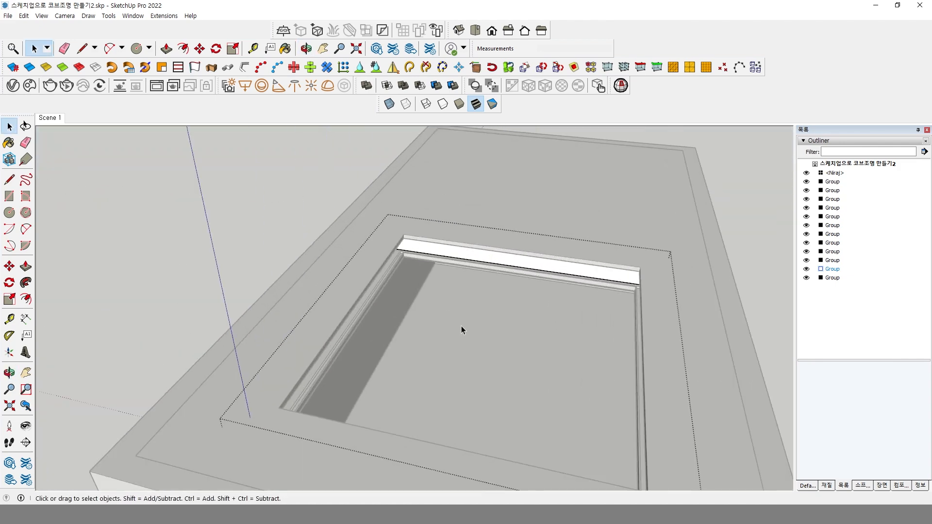
scroll(422, 370, "down", 3)
scroll(376, 296, "down", 2)
middle_click_drag(376, 296, 413, 272)
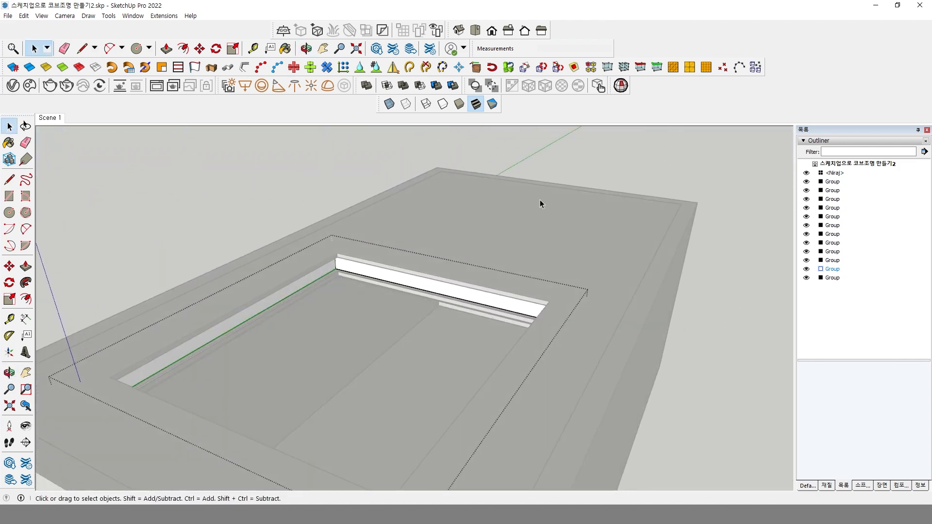
left_click(540, 200)
Step: Fill the upper panel's rectangular opening by Push/Pulling one inner side across to the opposite side, leave the group, and return to Scene 1
double_click(446, 231)
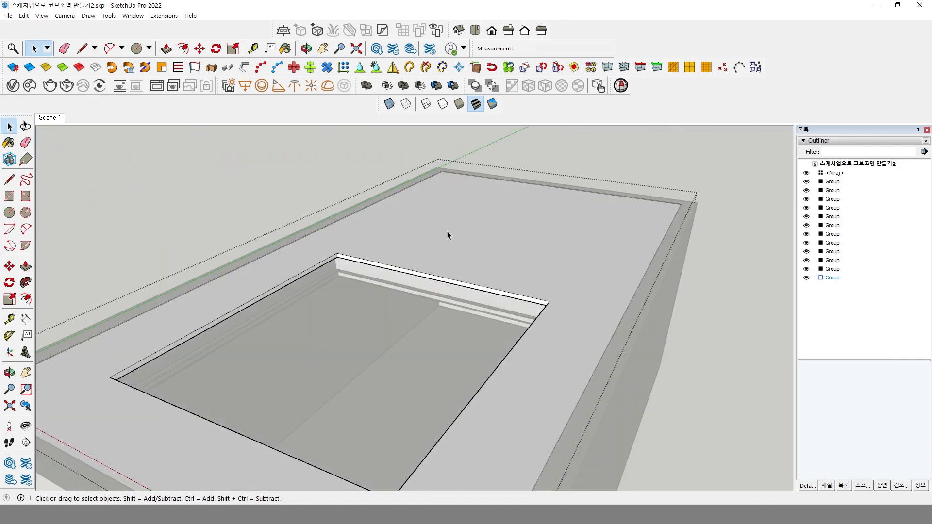
left_click(25, 266)
left_click(391, 270)
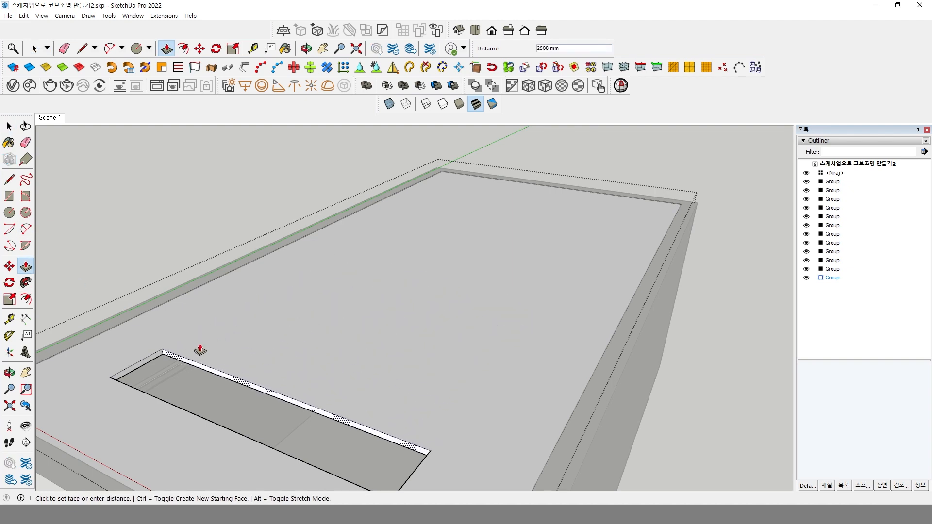
left_click(123, 388)
key("space")
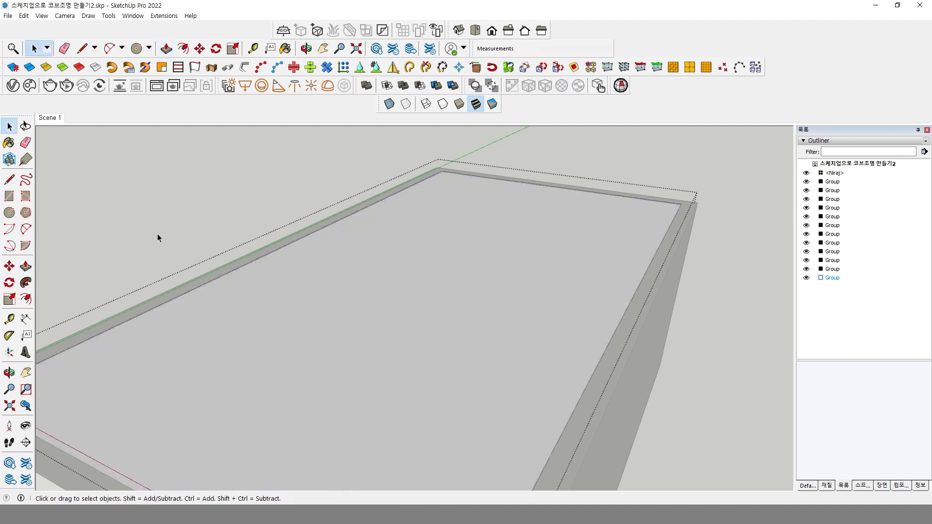
left_click(157, 233)
middle_click_drag(295, 395, 356, 322)
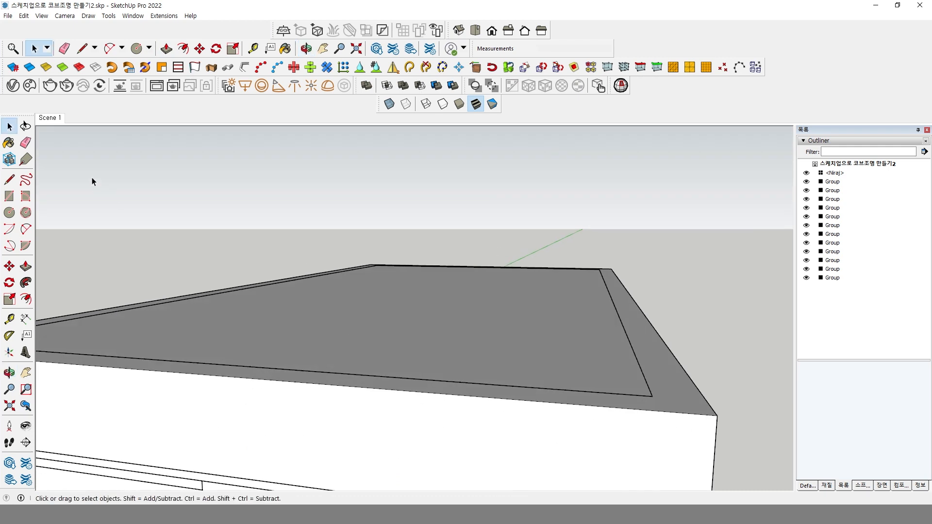
left_click(53, 118)
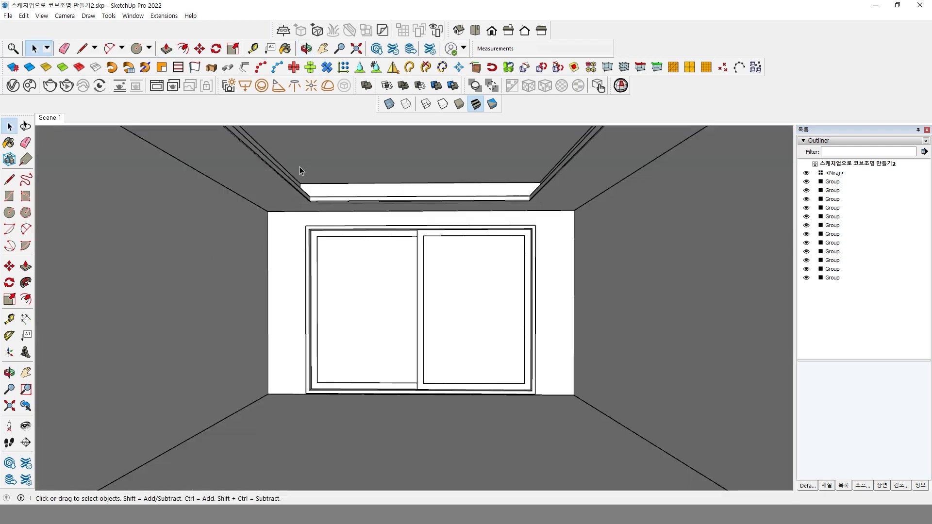